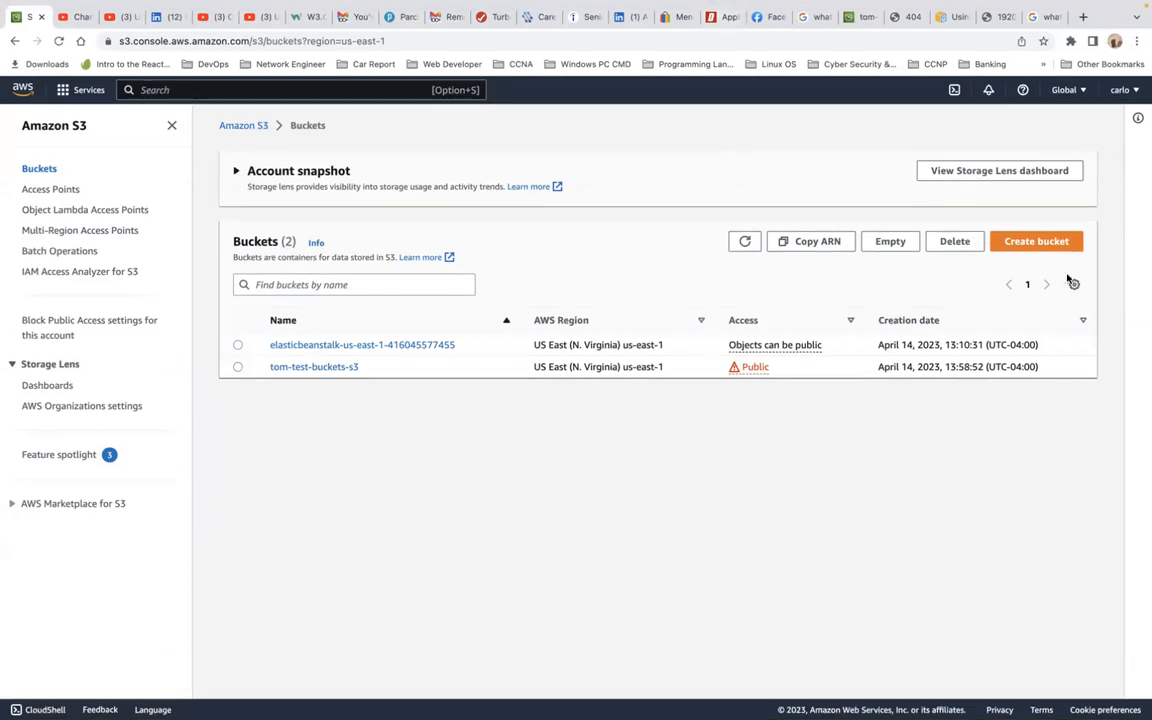
- Try to create an S3 bucket named cloudfront-s3 with the default settings
{"action": "left_click", "coordinate": [1027, 251]}
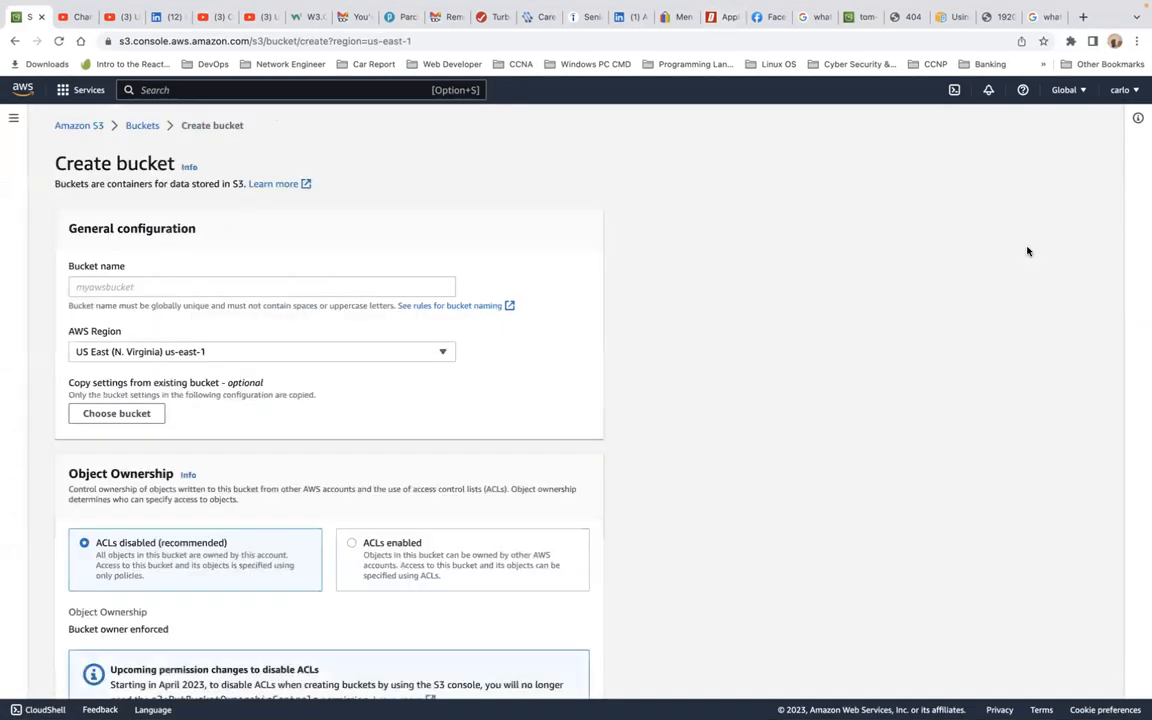
{"action": "left_click", "coordinate": [109, 289]}
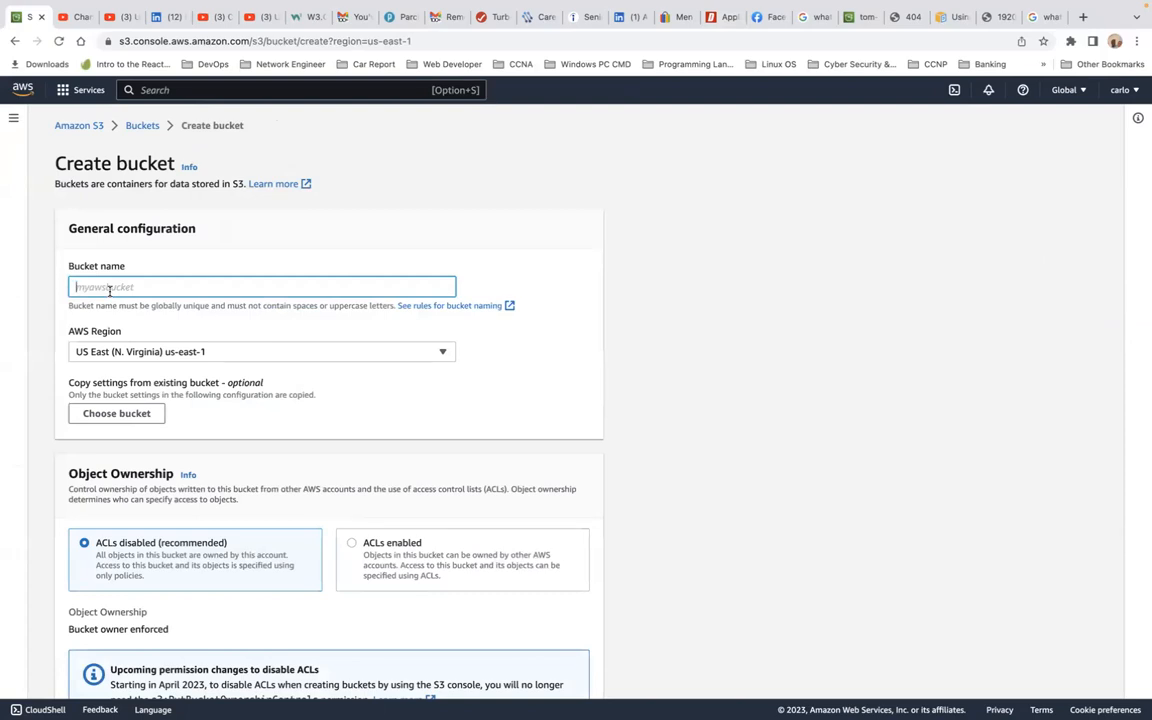
{"action": "type", "text": "cloudfront-s3"}
{"action": "scroll", "coordinate": [373, 576], "scroll_direction": "down", "scroll_amount": 15}
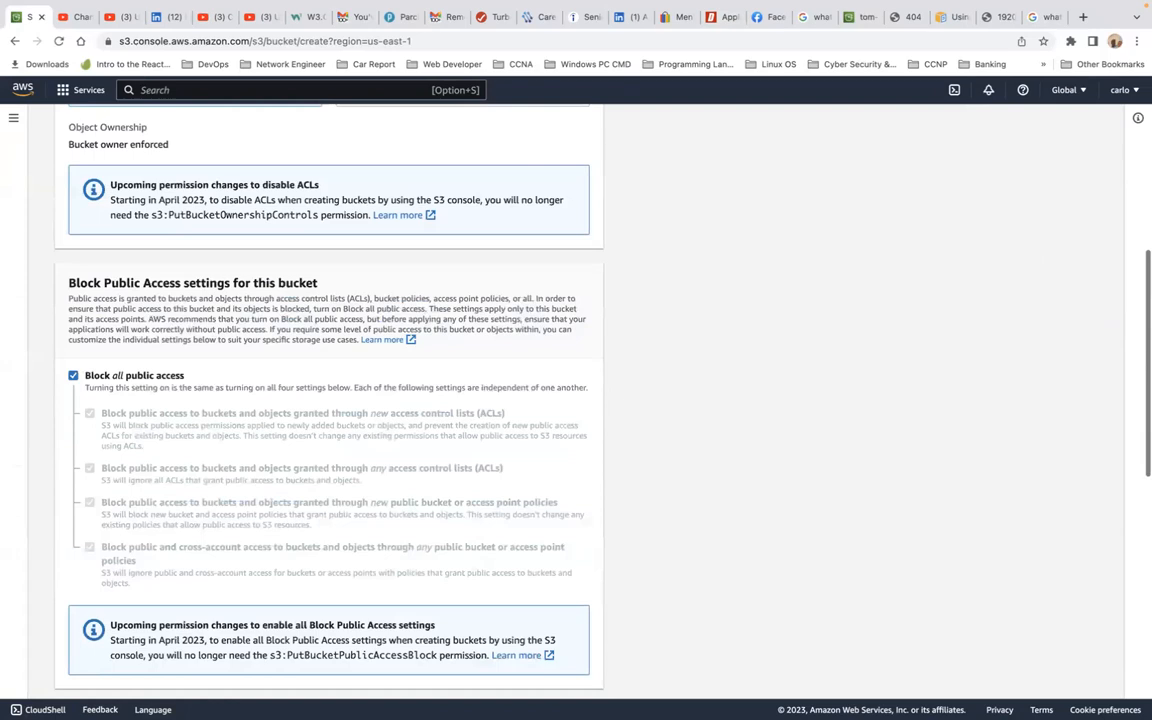
{"action": "left_click", "coordinate": [571, 674]}
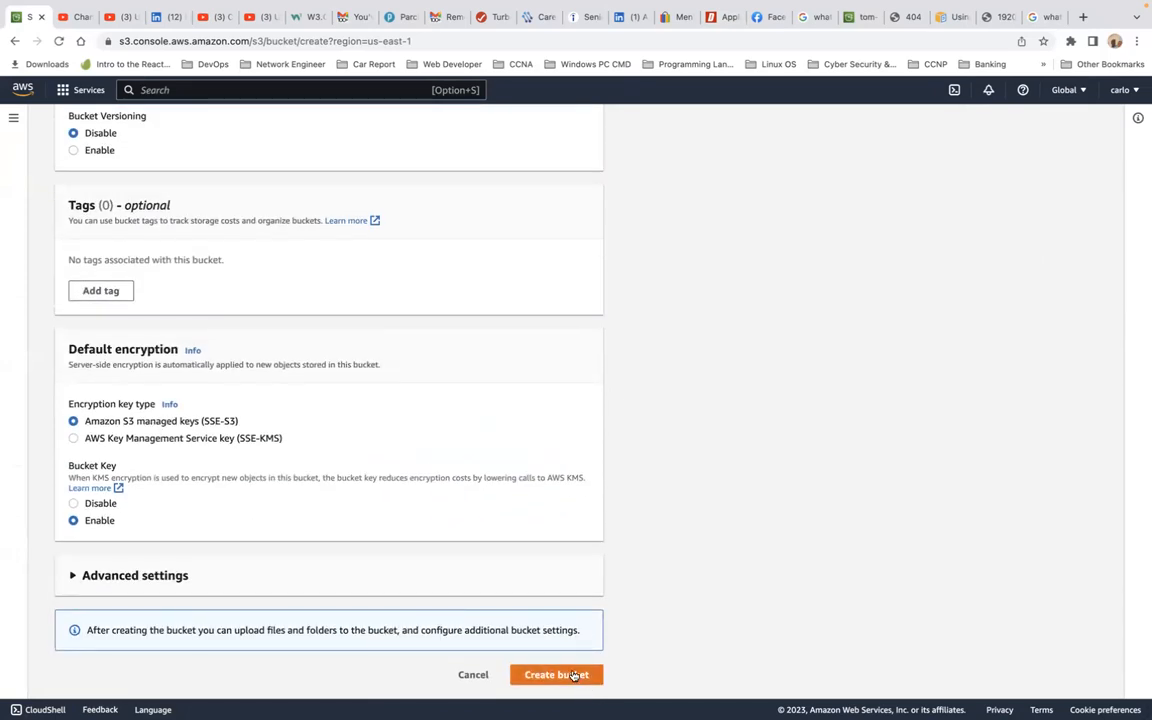
- Change the bucket name to cloudfront-s3-tom and create the bucket
{"action": "left_click", "coordinate": [190, 289]}
{"action": "type", "text": "-s3-"}
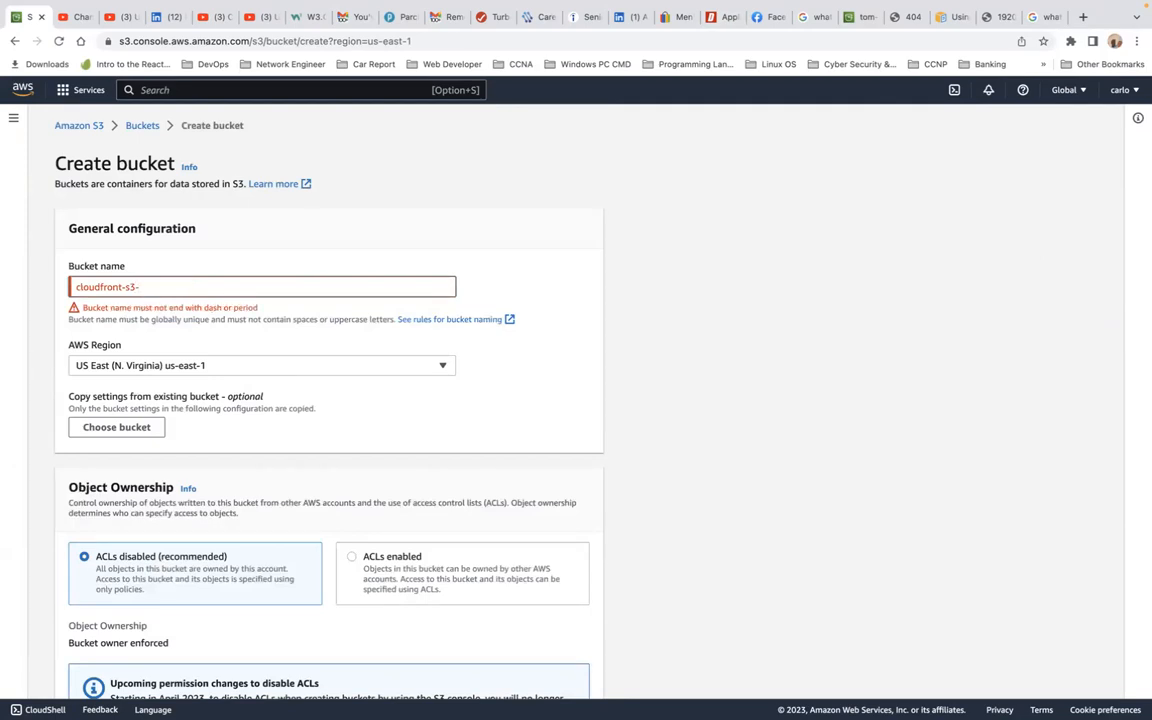
{"action": "type", "text": "tom"}
{"action": "scroll", "coordinate": [170, 334], "scroll_direction": "down", "scroll_amount": 15}
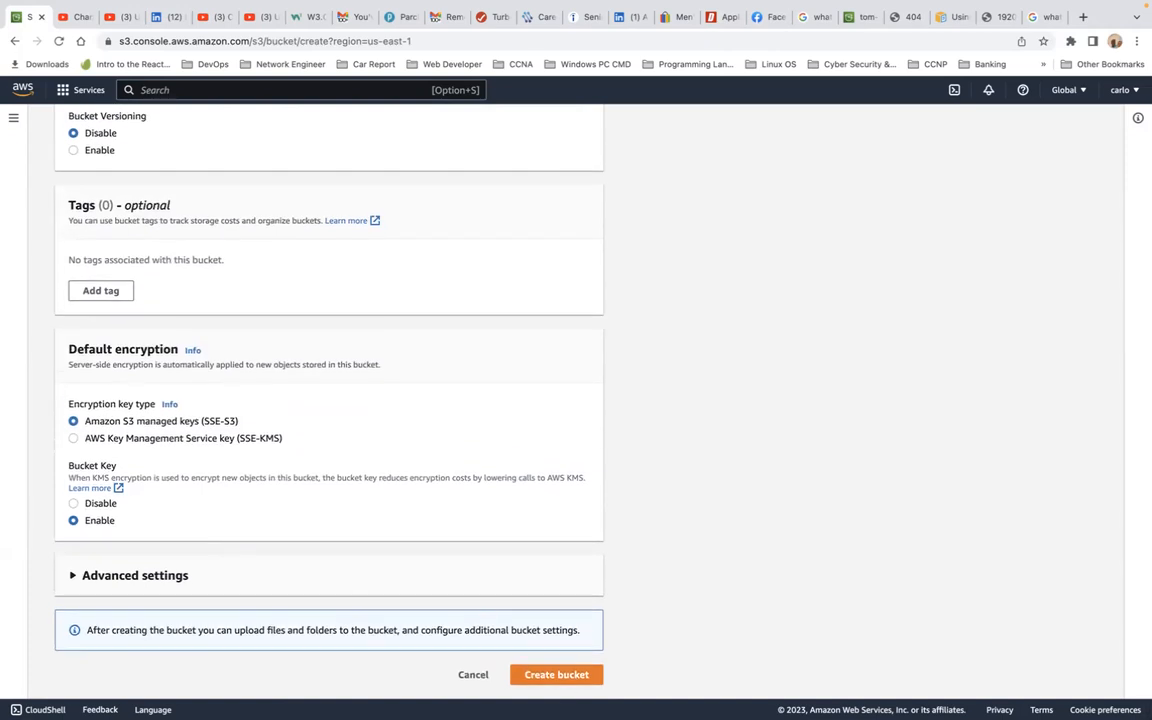
{"action": "left_click", "coordinate": [552, 675]}
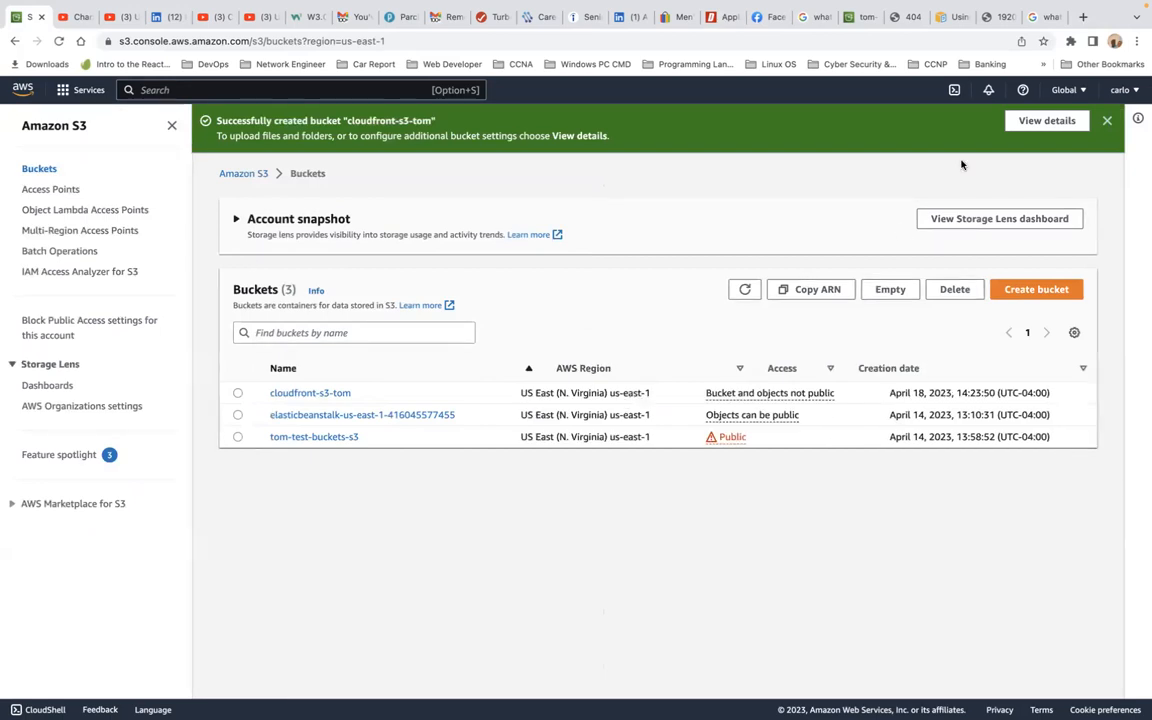
- Start an upload into the new bucket and add Bruxells.jpg, SQL.png, extra-page.html and s3bucket.html from the S3 folder
{"action": "left_click", "coordinate": [1050, 121]}
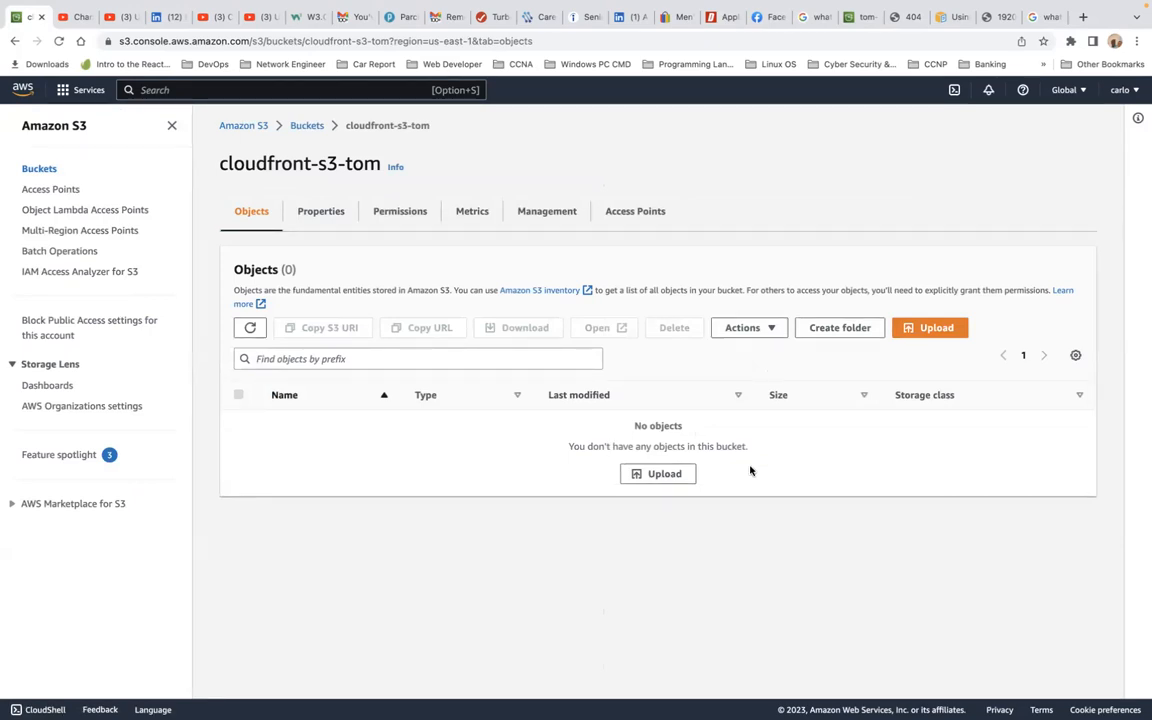
{"action": "left_click", "coordinate": [661, 475]}
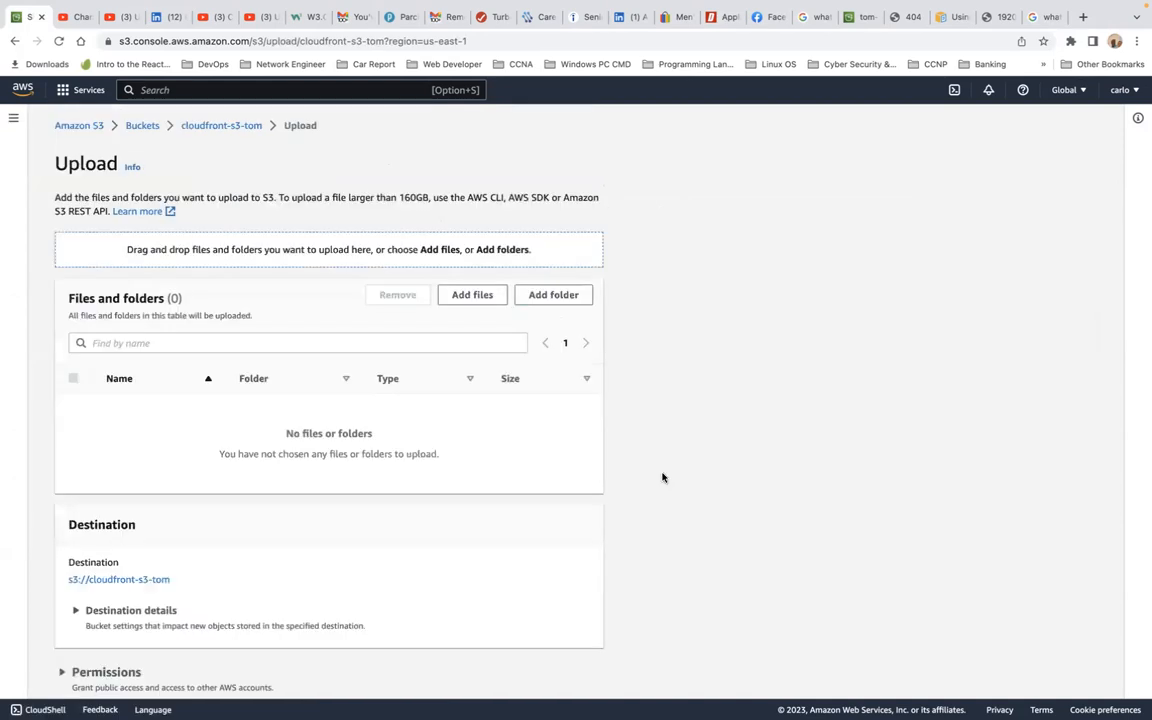
{"action": "left_click", "coordinate": [473, 297]}
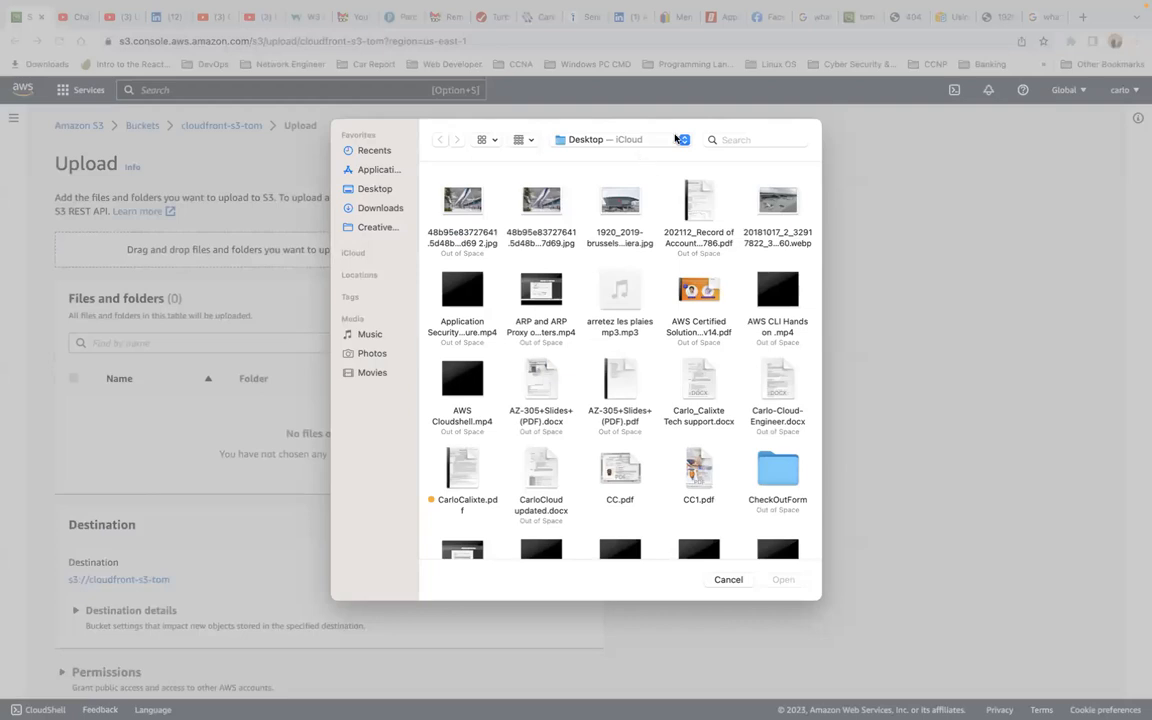
{"action": "left_click", "coordinate": [684, 141]}
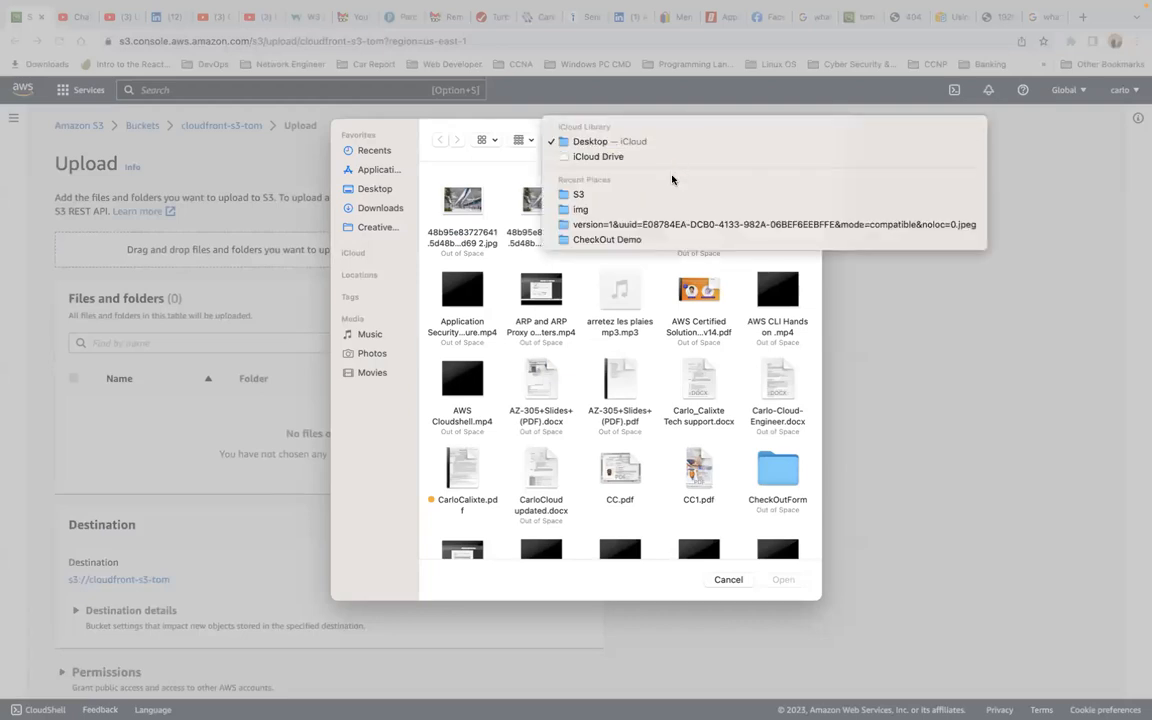
{"action": "left_click", "coordinate": [671, 190]}
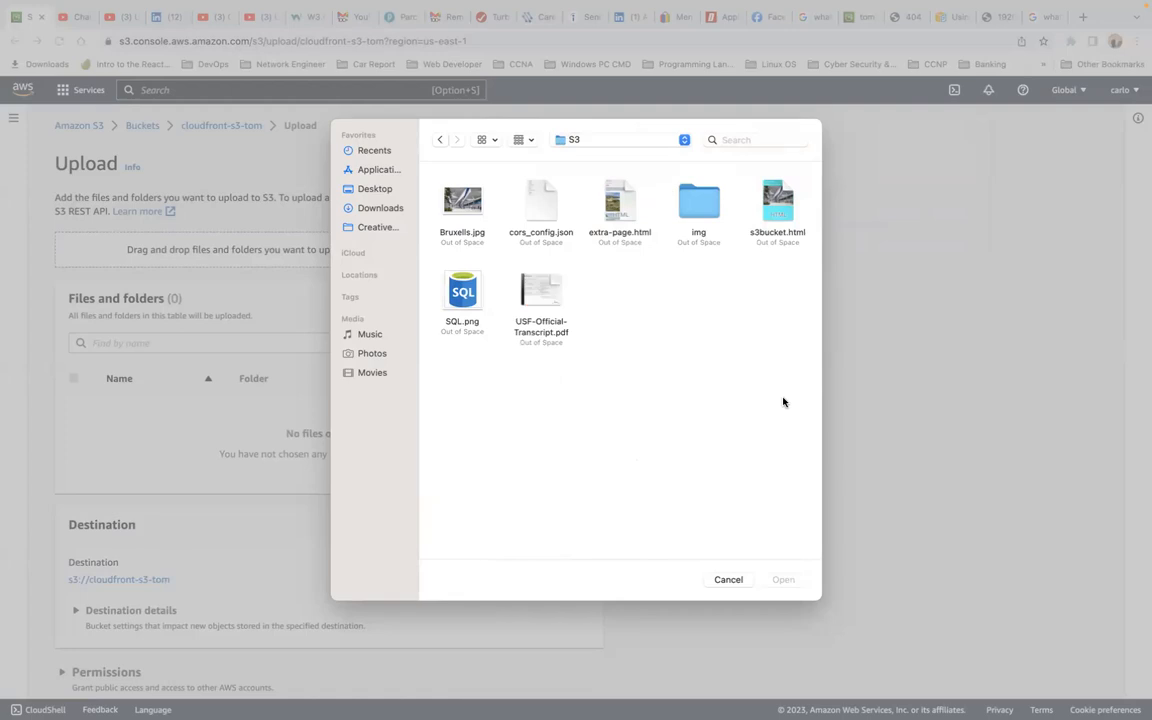
{"action": "left_click", "coordinate": [458, 299]}
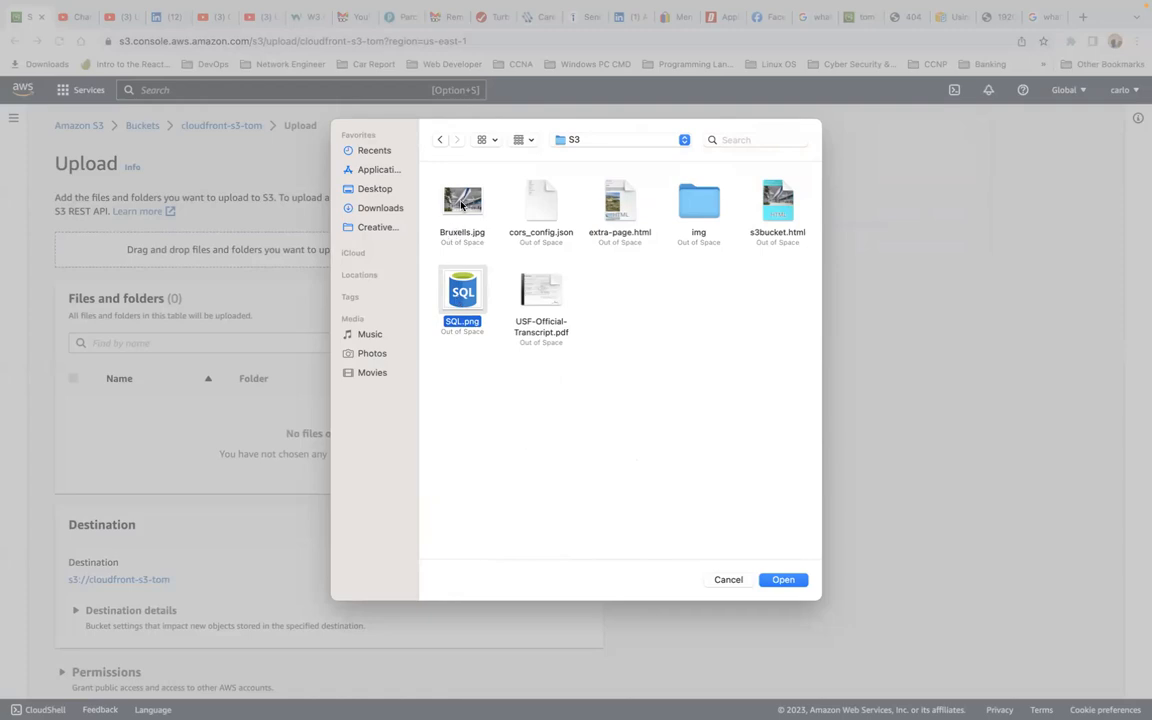
{"action": "left_click", "coordinate": [458, 215], "text": "super"}
{"action": "left_click", "coordinate": [615, 205], "text": "super"}
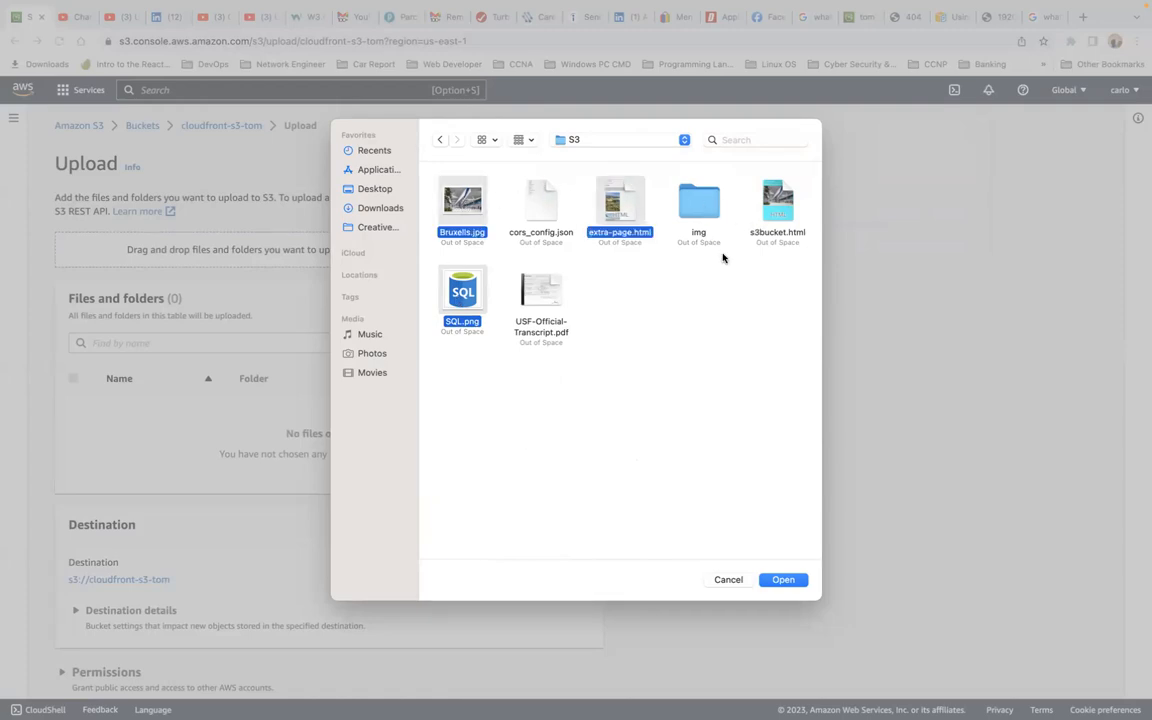
{"action": "left_click", "coordinate": [786, 203], "text": "super"}
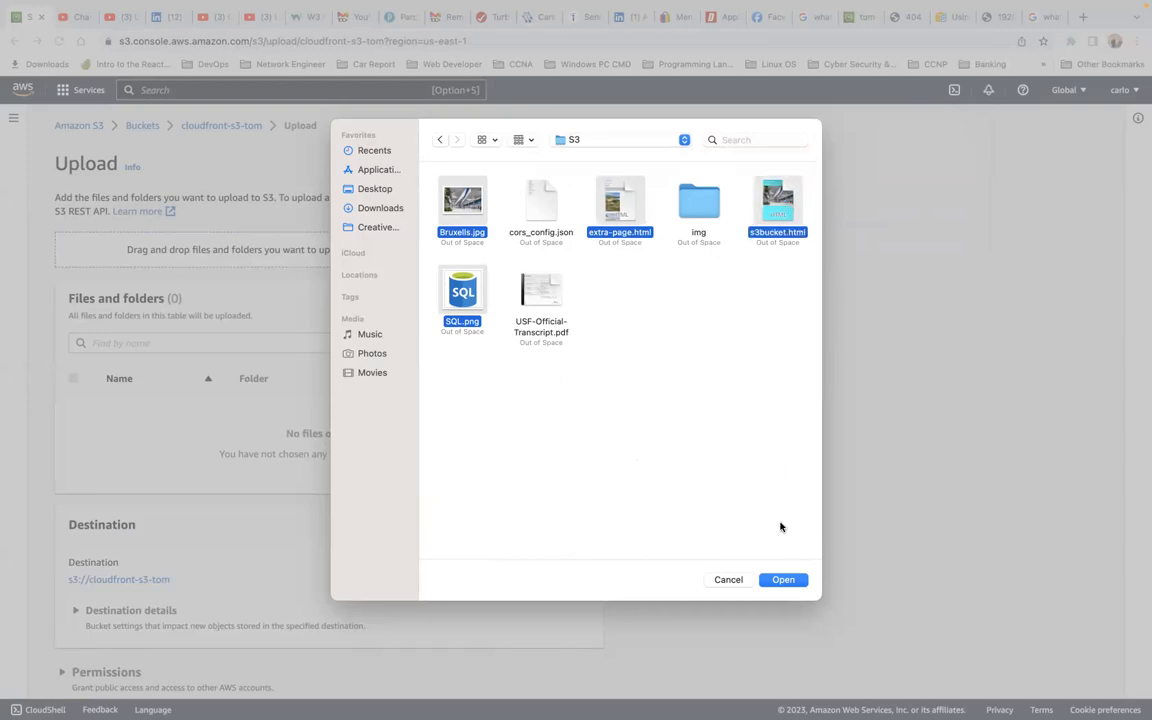
{"action": "left_click", "coordinate": [783, 580]}
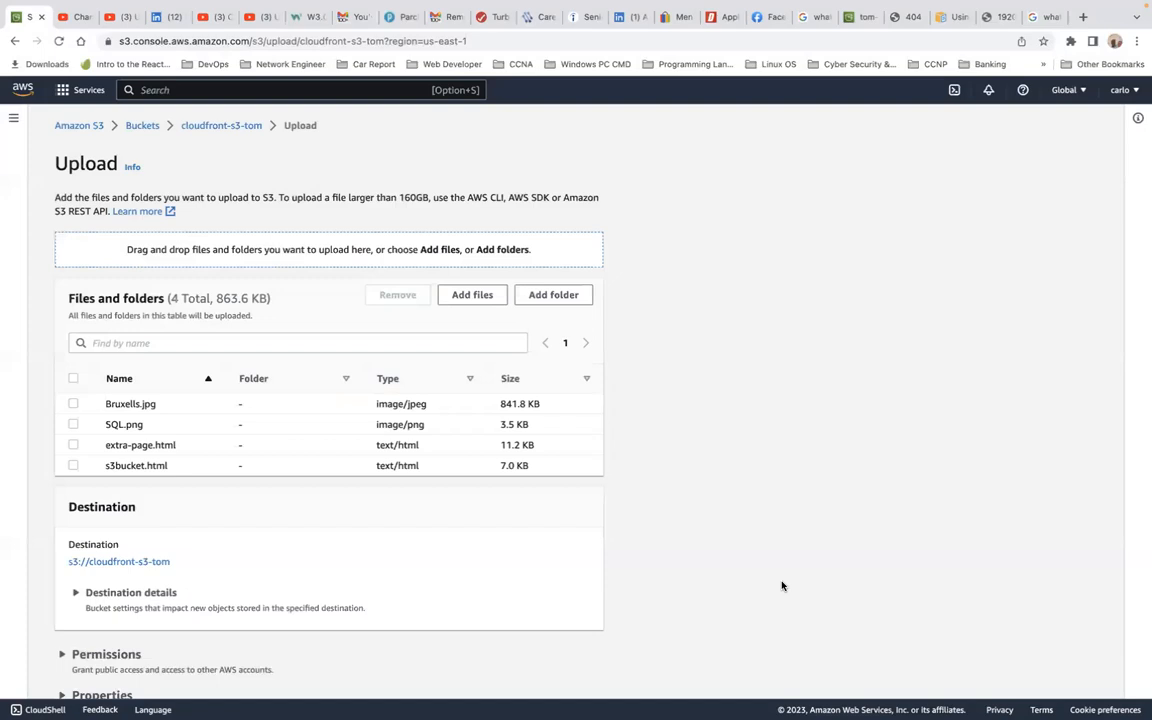
{"action": "left_click", "coordinate": [471, 296]}
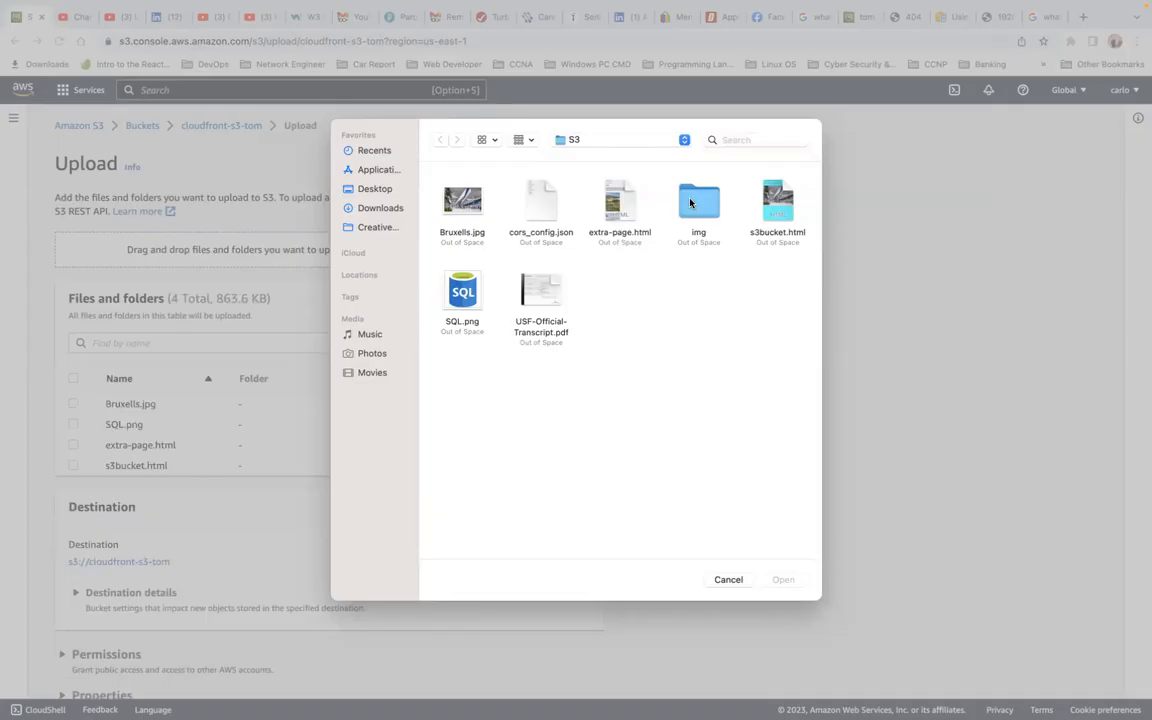
{"action": "left_click", "coordinate": [692, 198]}
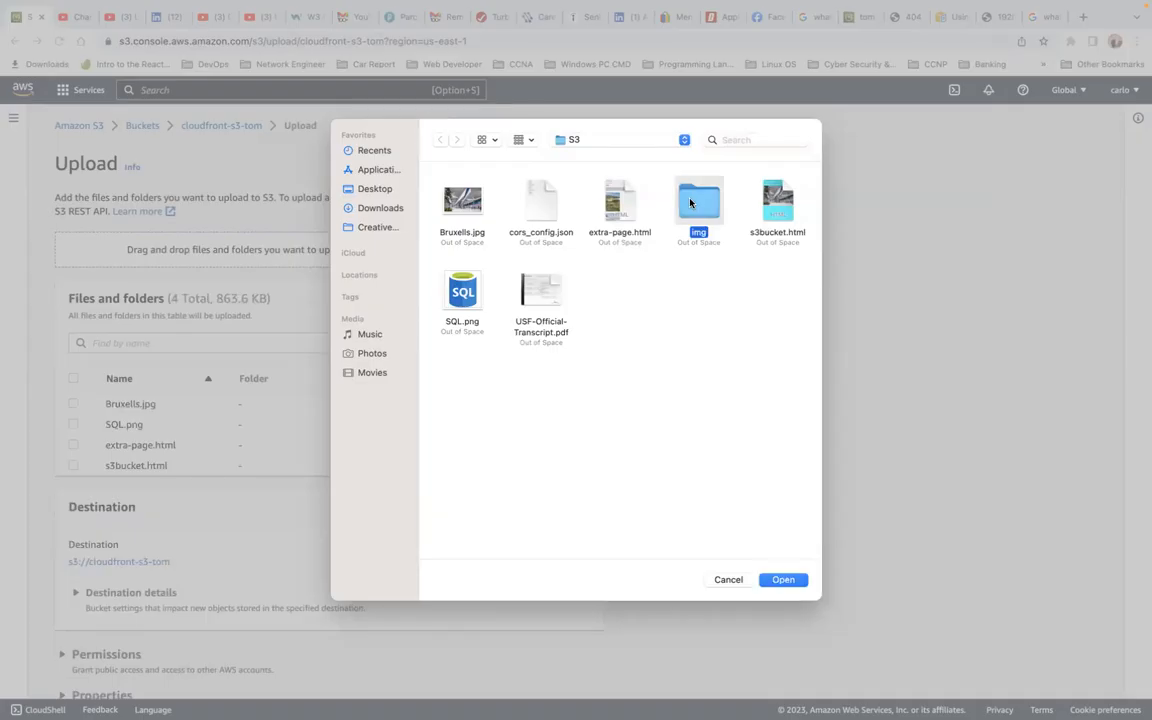
{"action": "left_click", "coordinate": [731, 580]}
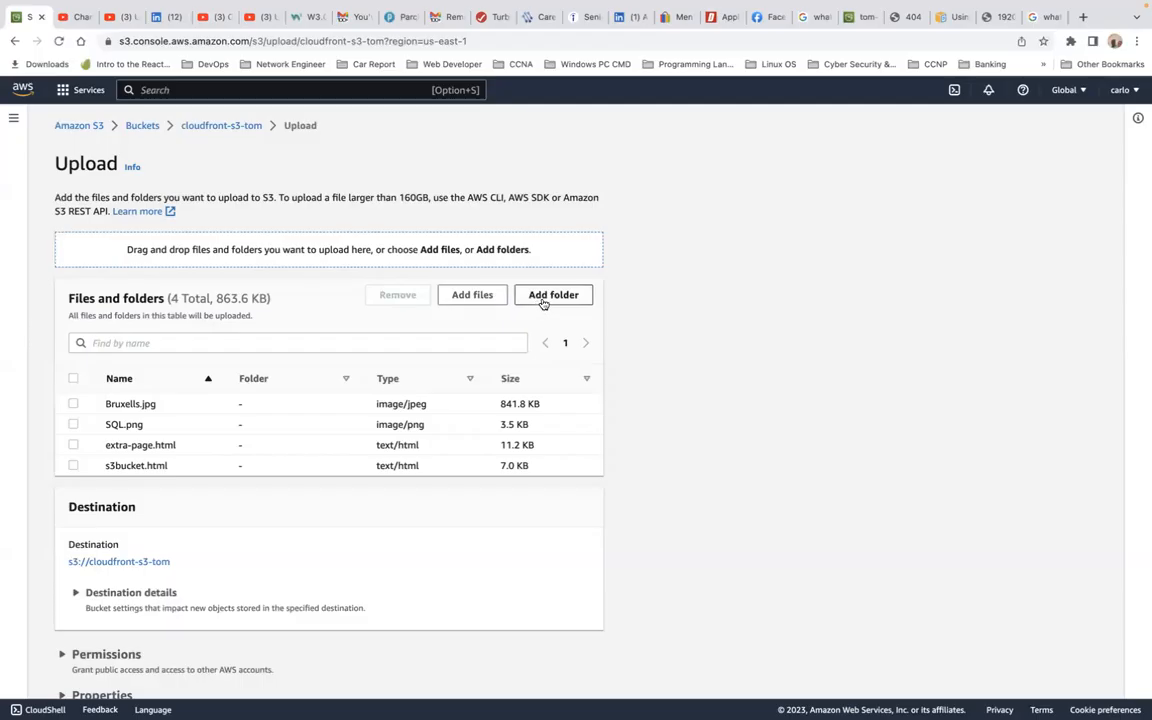
- Add the img folder to the upload list and allow the site to receive its files
{"action": "left_click", "coordinate": [543, 296]}
{"action": "left_click", "coordinate": [705, 197]}
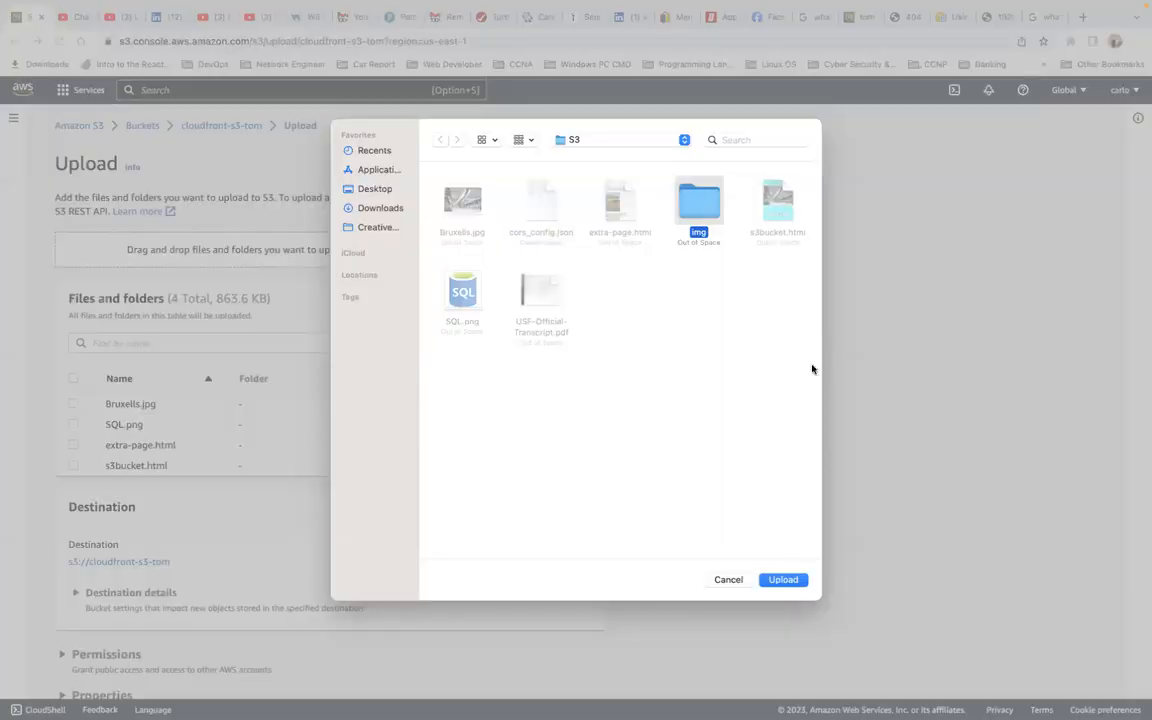
{"action": "left_click", "coordinate": [784, 581]}
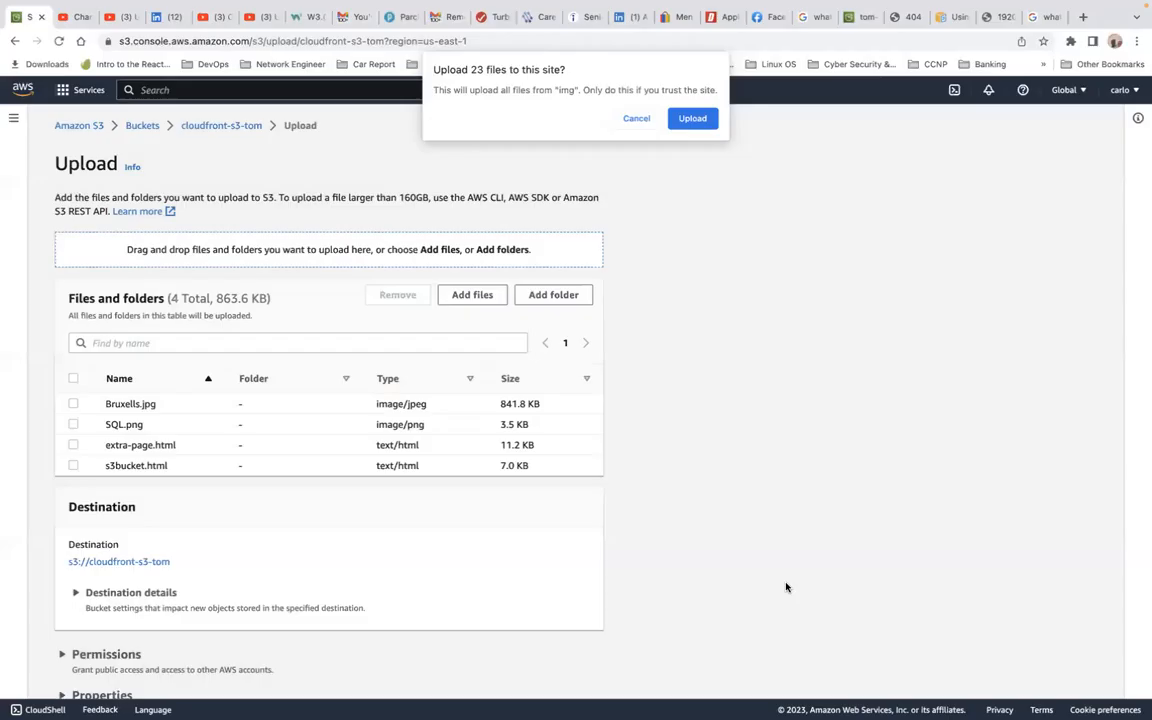
{"action": "left_click", "coordinate": [687, 121]}
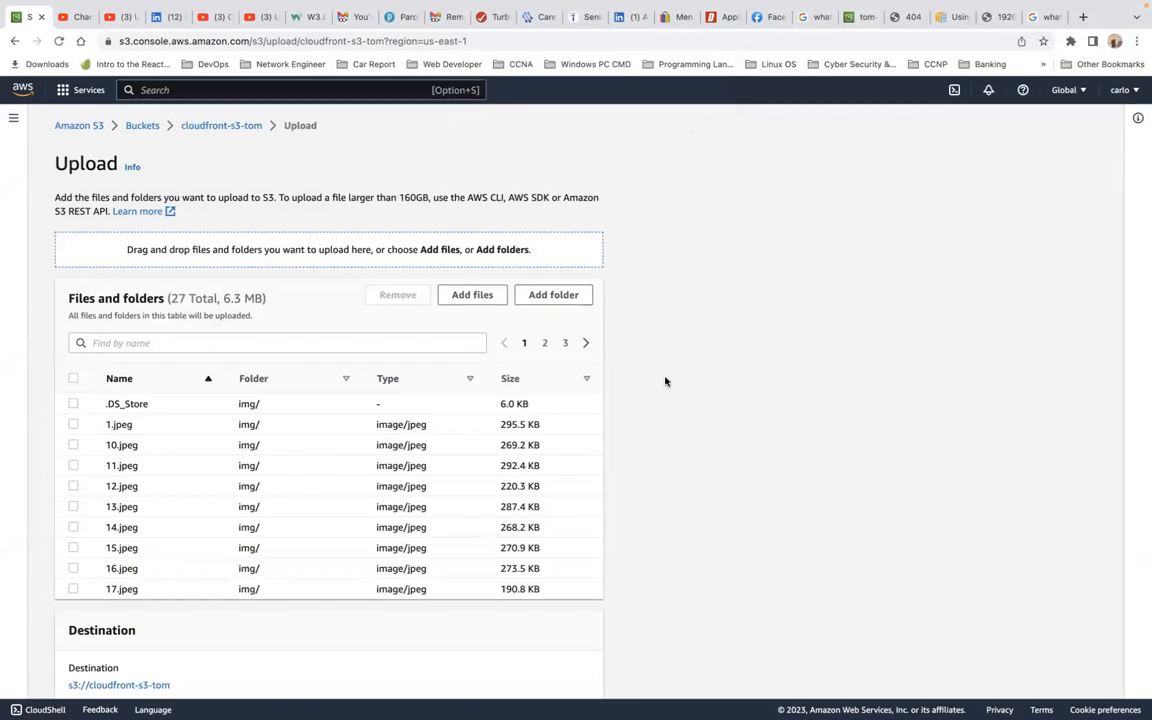
- Start uploading the listed files to the bucket, cancel the transfer midway and close the upload status
{"action": "scroll", "coordinate": [420, 460], "scroll_direction": "down", "scroll_amount": 3}
{"action": "scroll", "coordinate": [420, 460], "scroll_direction": "up", "scroll_amount": 1}
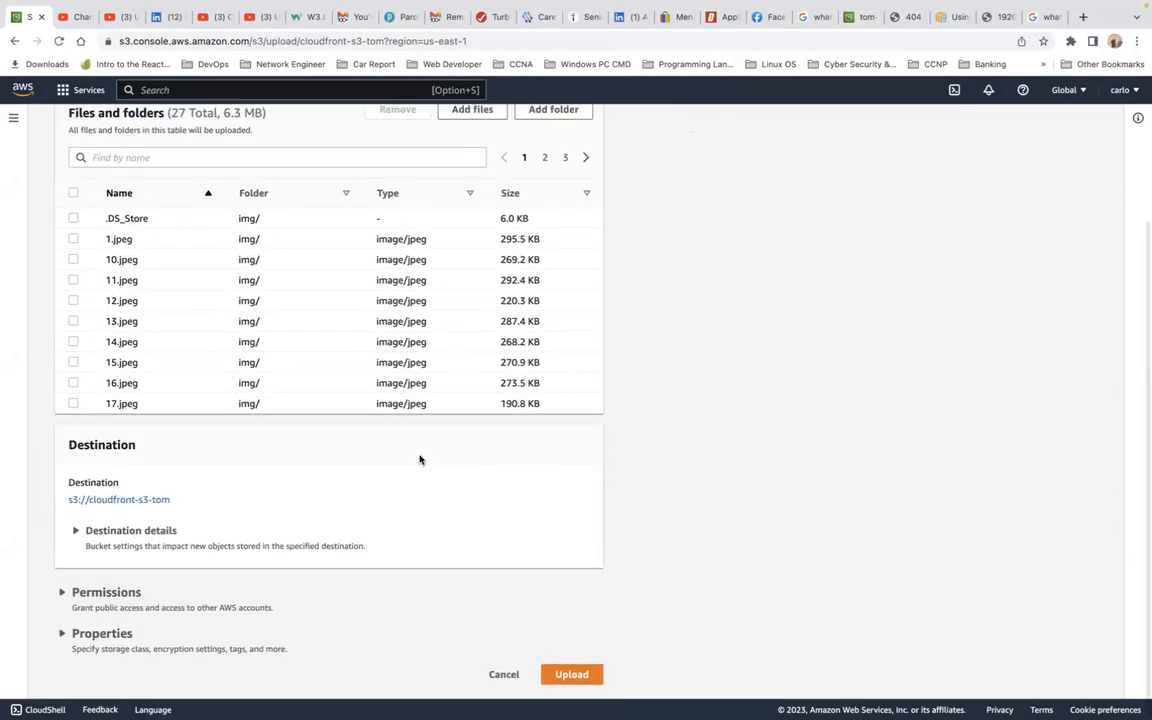
{"action": "scroll", "coordinate": [452, 332], "scroll_direction": "up", "scroll_amount": 3}
{"action": "scroll", "coordinate": [451, 334], "scroll_direction": "down", "scroll_amount": 3}
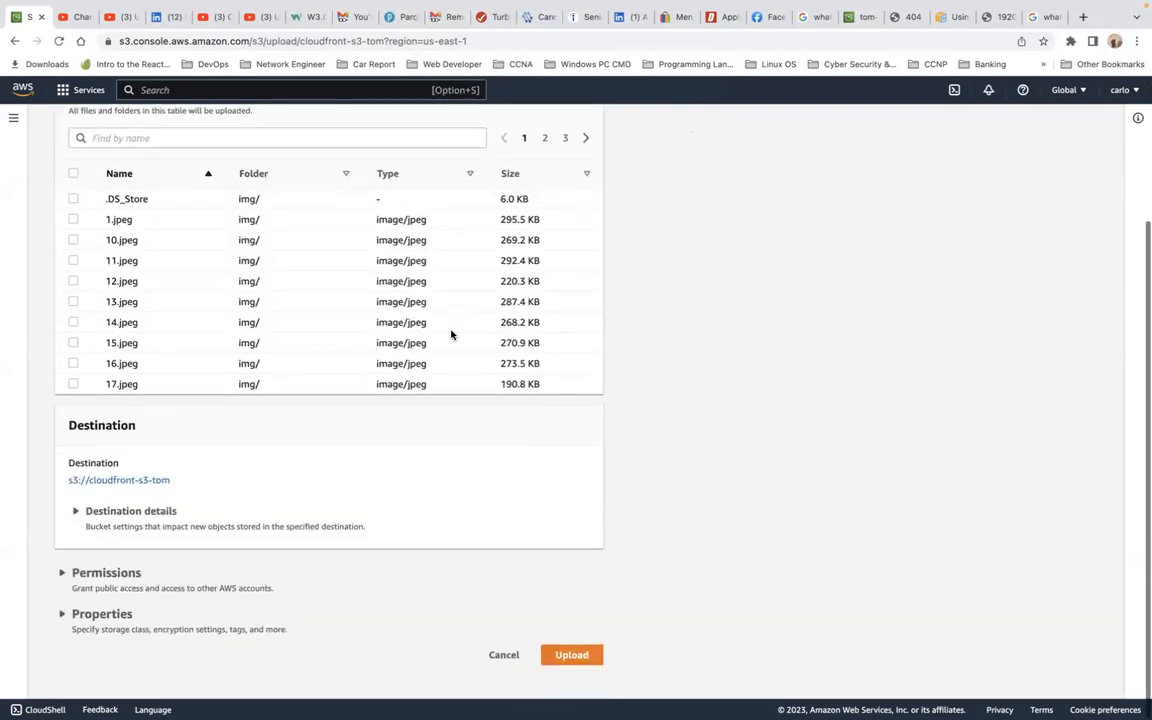
{"action": "left_click", "coordinate": [570, 675]}
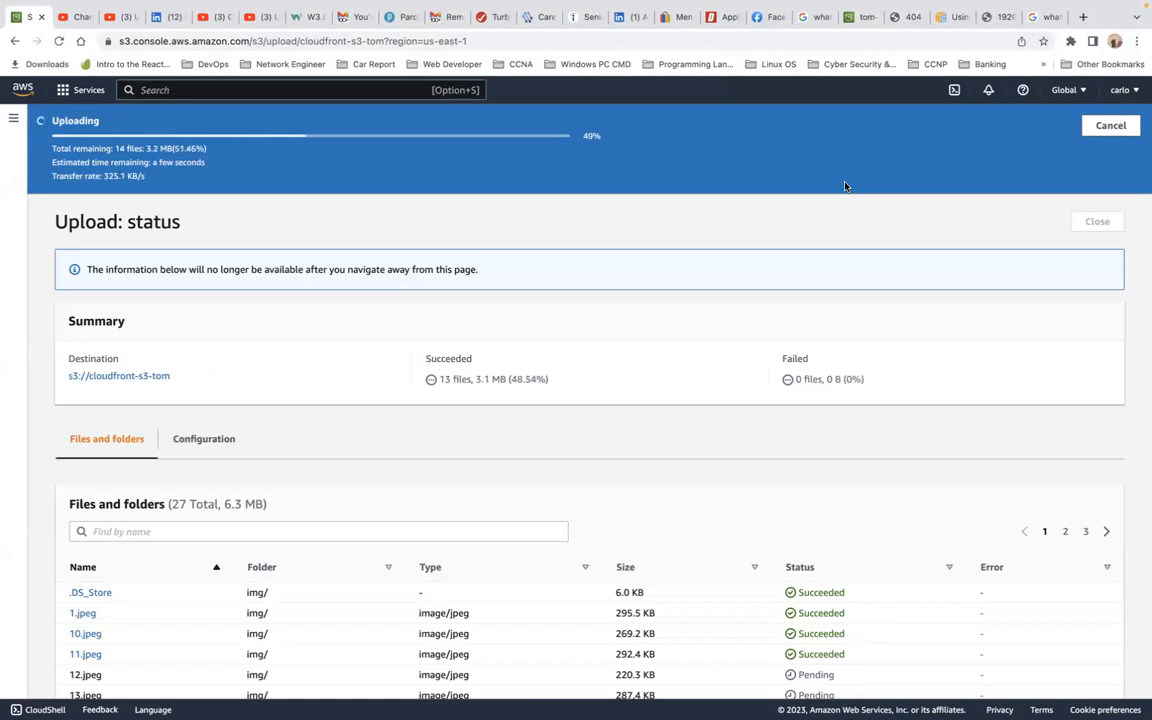
{"action": "left_click", "coordinate": [1109, 125]}
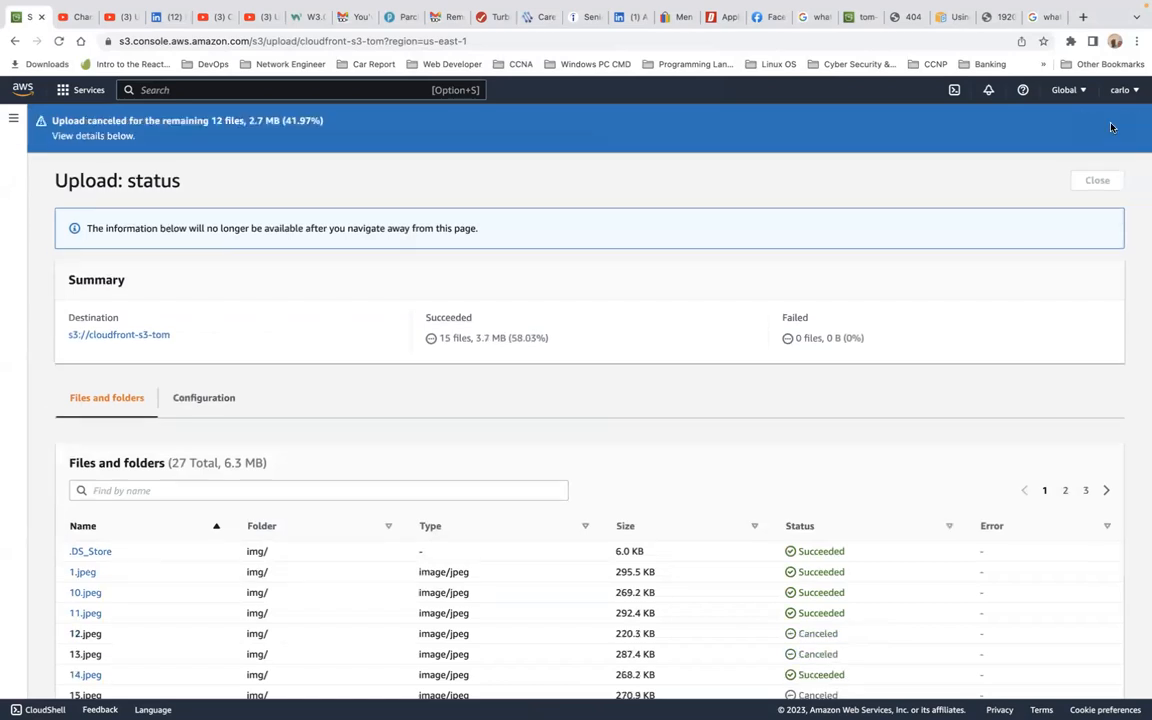
{"action": "left_click", "coordinate": [1100, 180]}
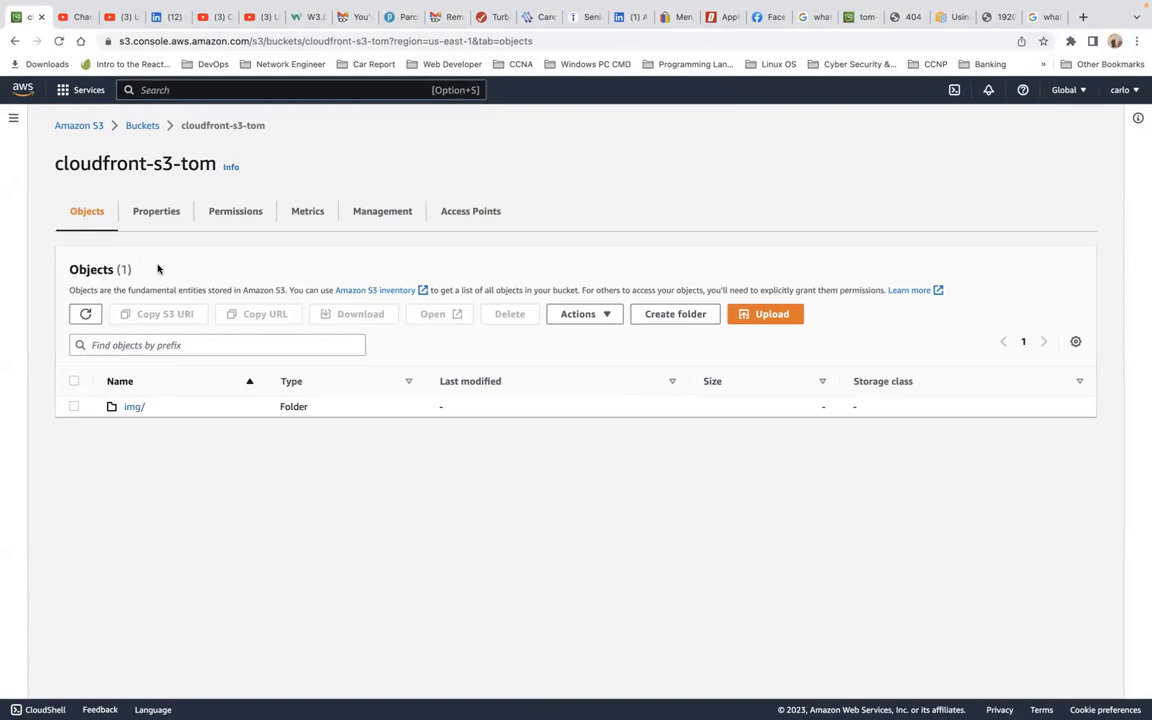
- Open the img folder inside the cloudfront-s3-tom bucket, reload it and review which objects were uploaded
{"action": "left_click", "coordinate": [142, 125]}
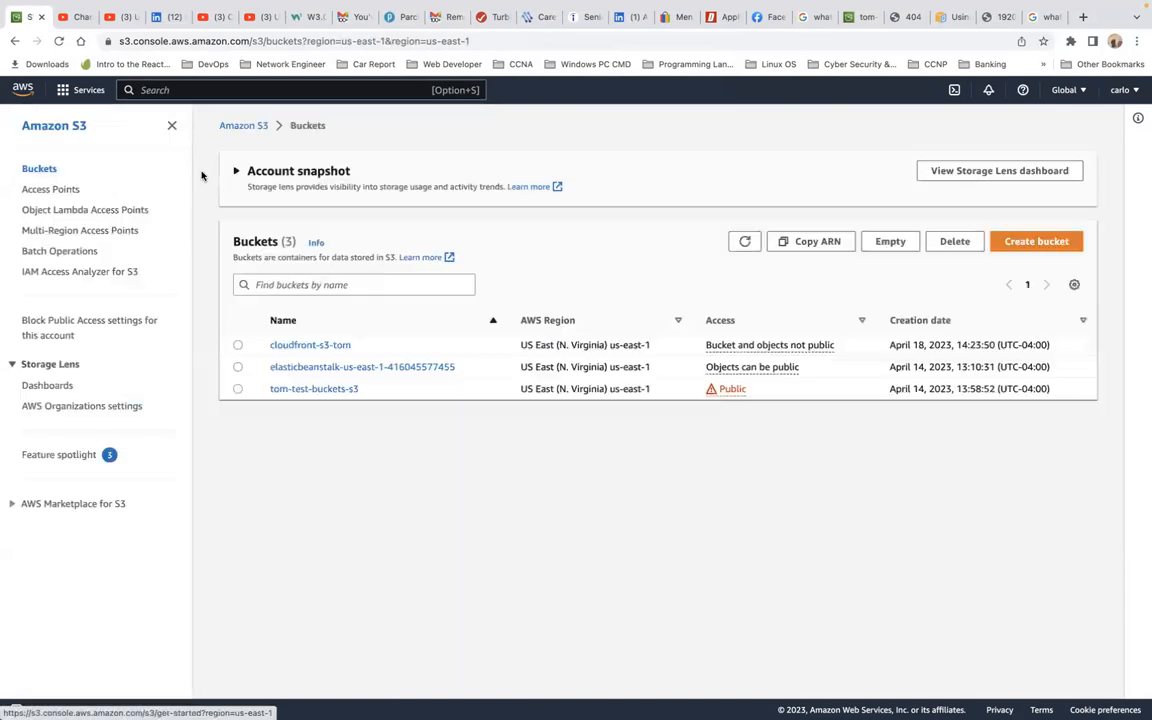
{"action": "left_click", "coordinate": [313, 346]}
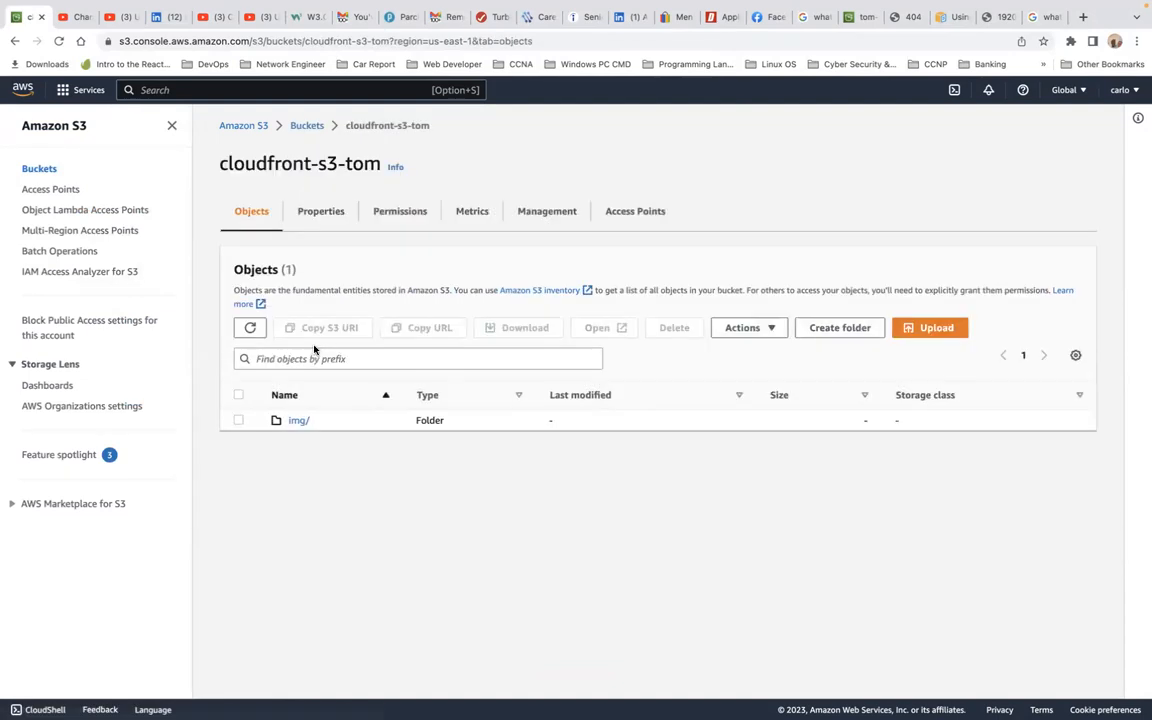
{"action": "left_click", "coordinate": [298, 421]}
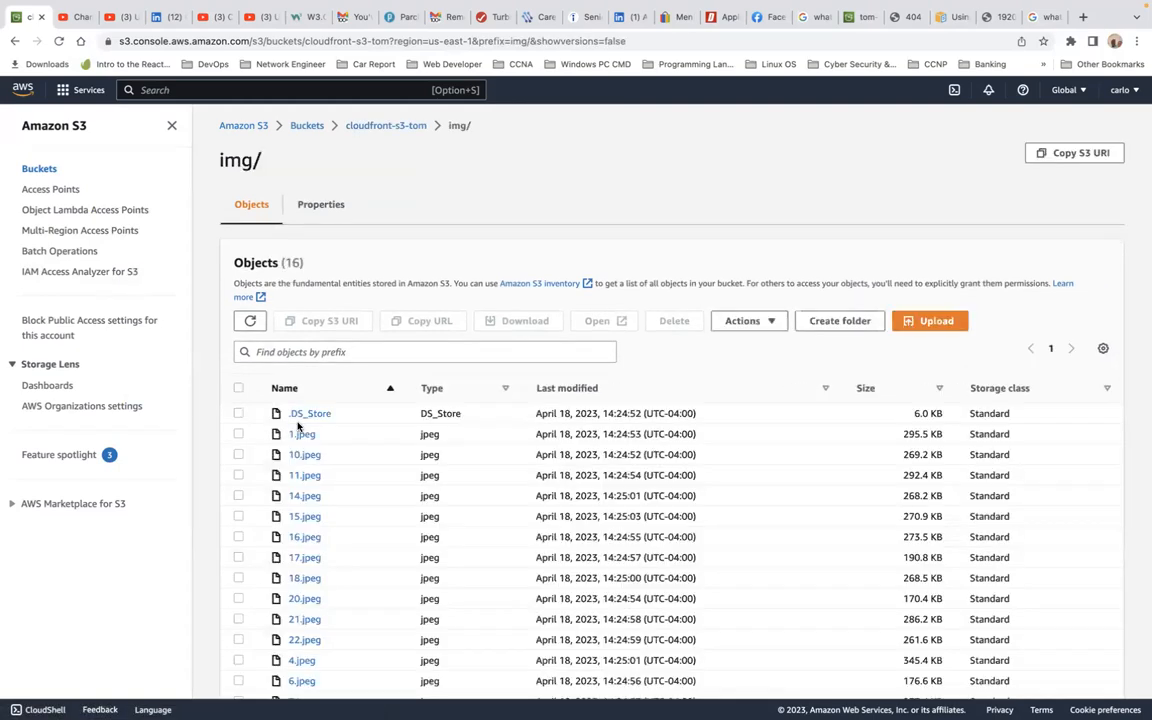
{"action": "left_click", "coordinate": [240, 414]}
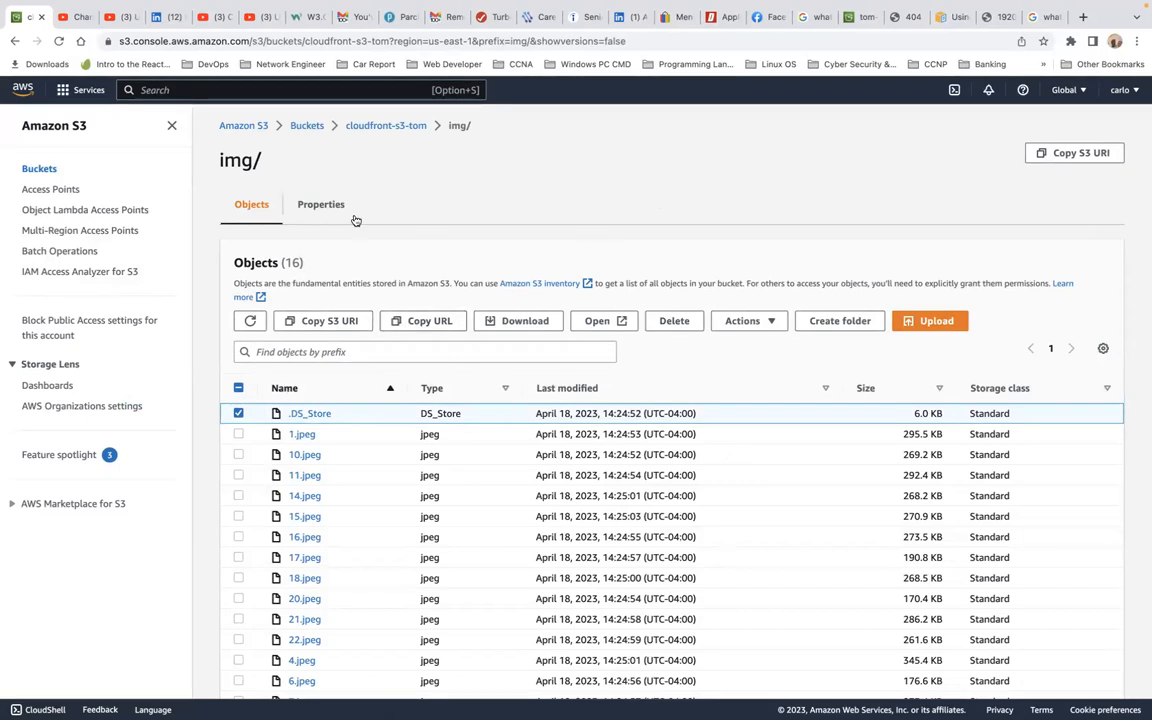
{"action": "left_click", "coordinate": [60, 41]}
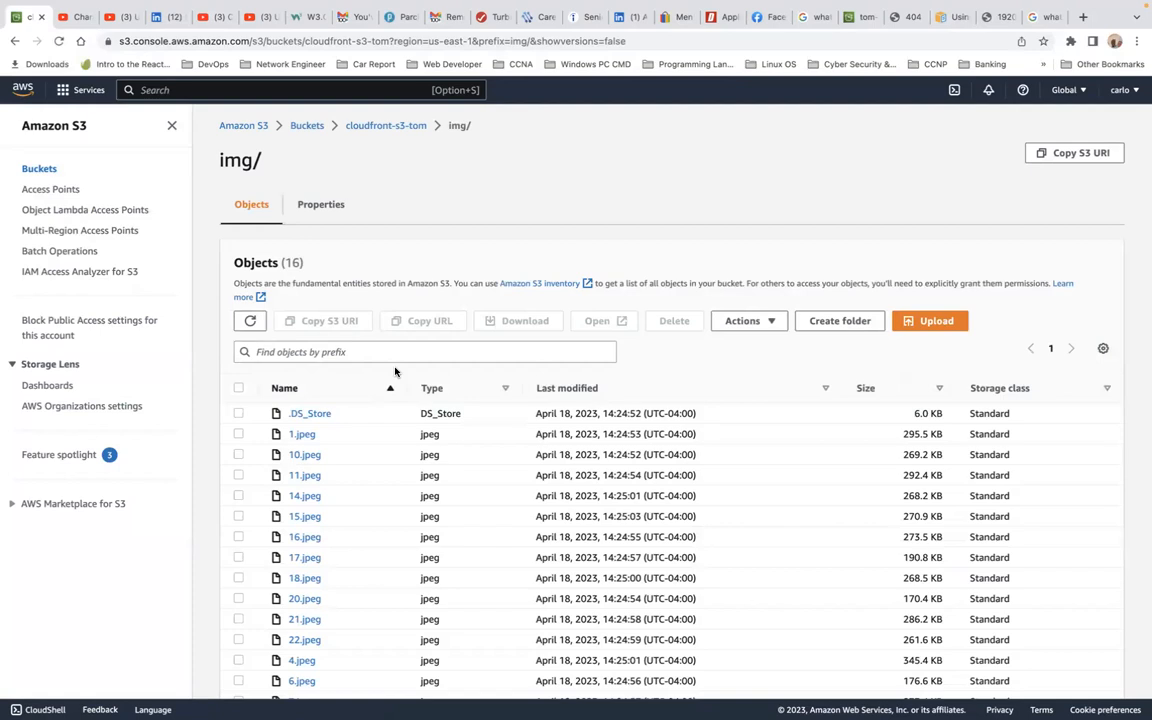
{"action": "scroll", "coordinate": [395, 372], "scroll_direction": "down", "scroll_amount": 1}
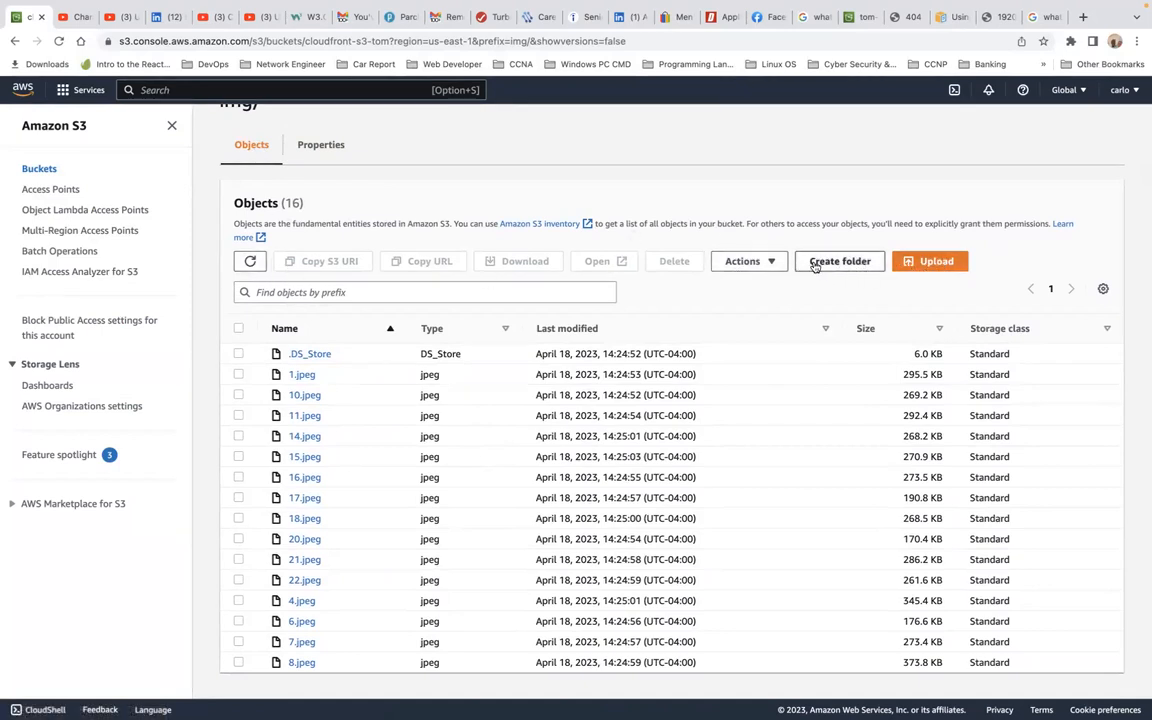
- Start an upload into the img folder and add Bruxells.jpg, SQL.png, extra-page.html and s3bucket.html from the local S3 folder
{"action": "left_click", "coordinate": [933, 262]}
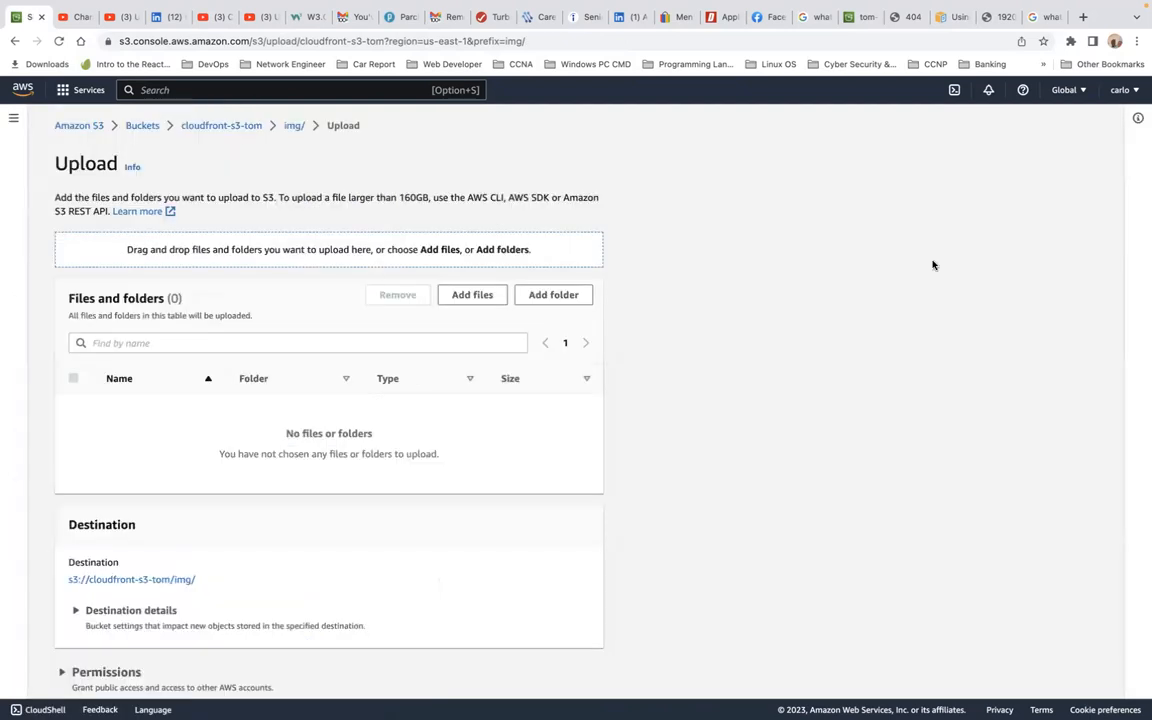
{"action": "left_click", "coordinate": [476, 294]}
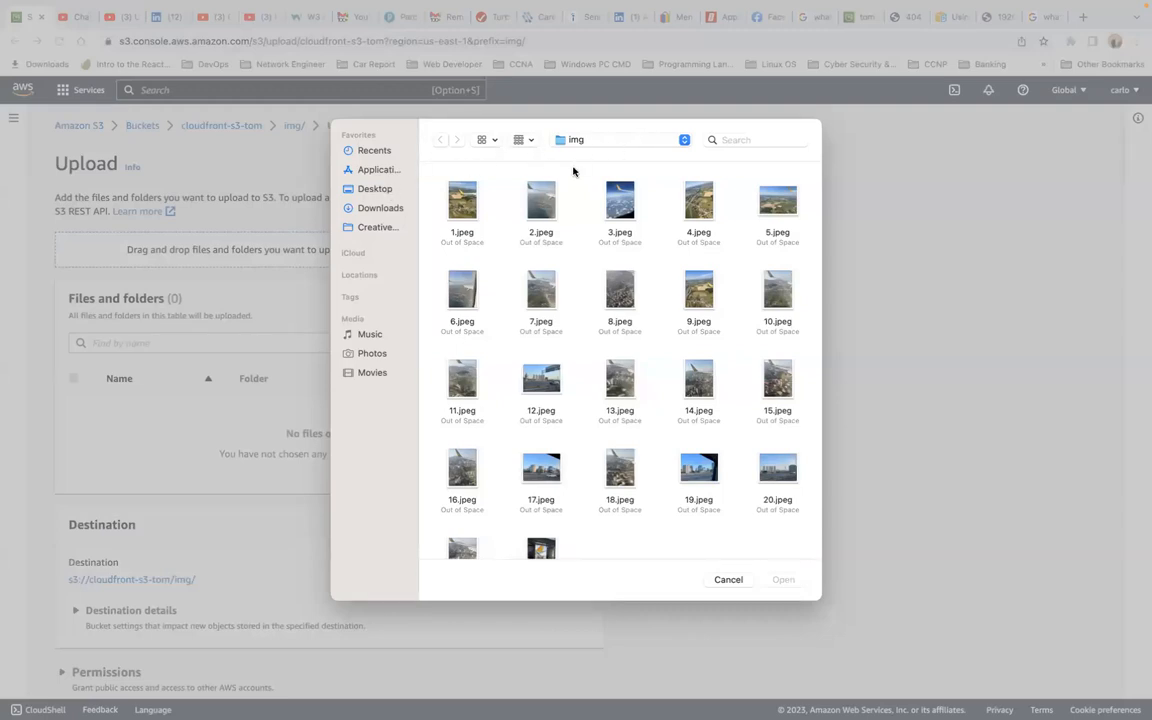
{"action": "left_click", "coordinate": [610, 141]}
{"action": "left_click", "coordinate": [622, 157]}
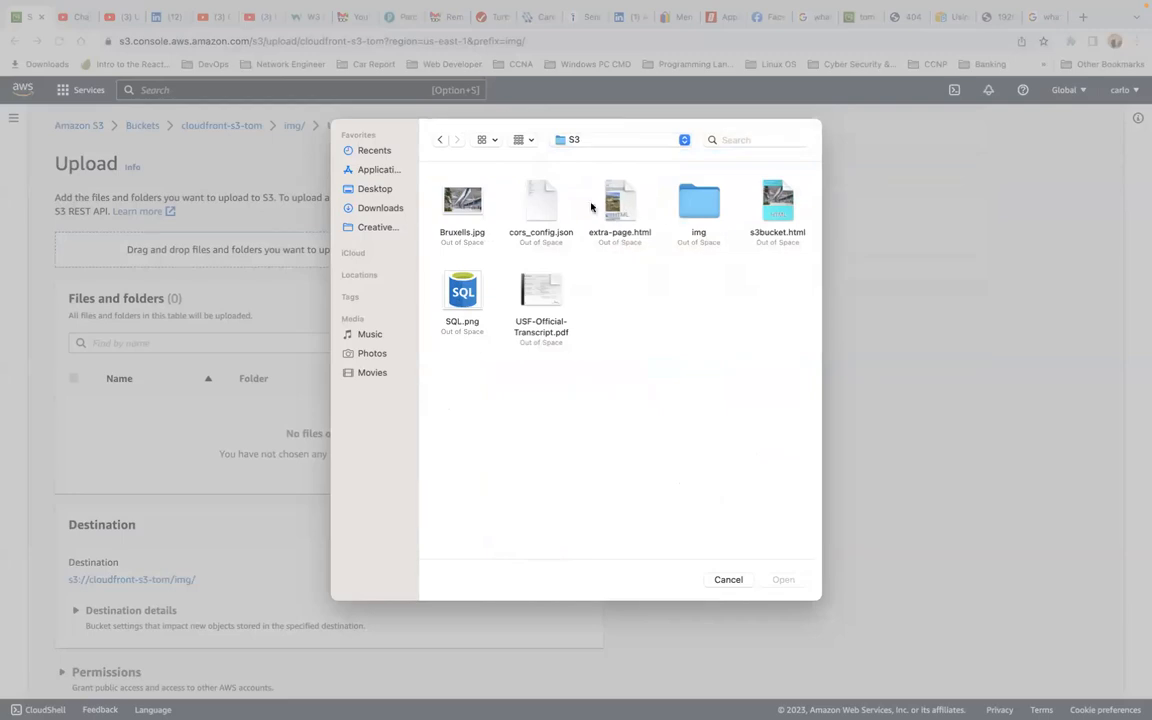
{"action": "left_click", "coordinate": [453, 201]}
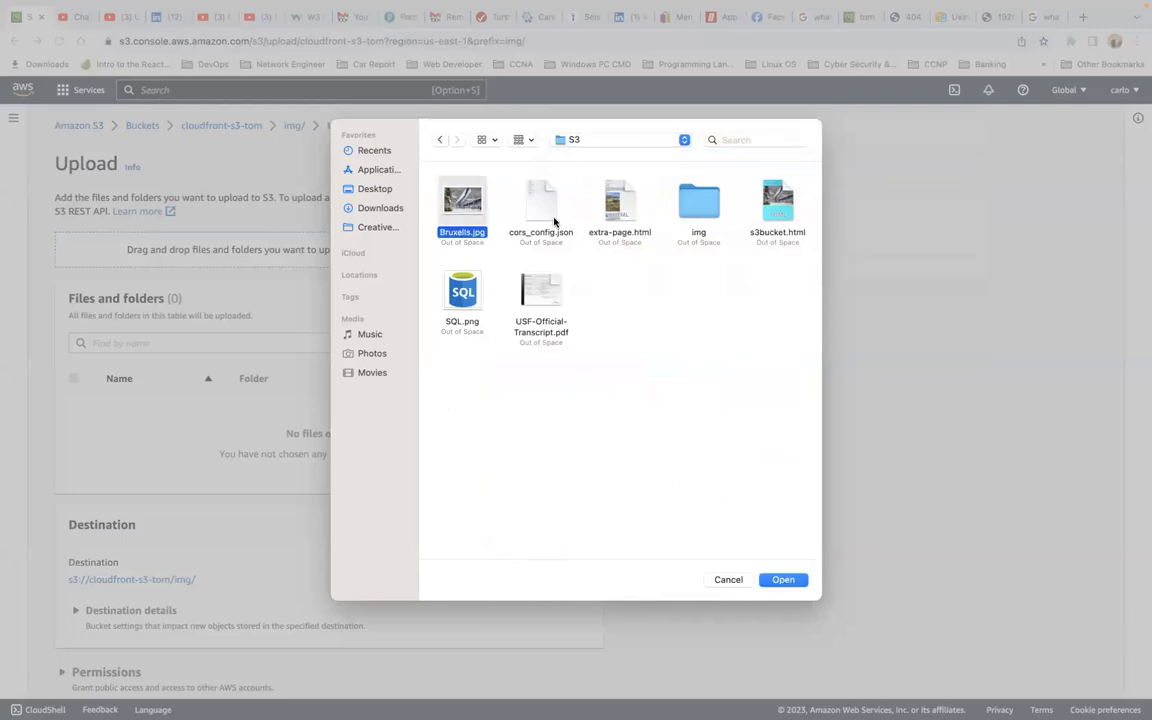
{"action": "left_click", "coordinate": [464, 290], "text": "super"}
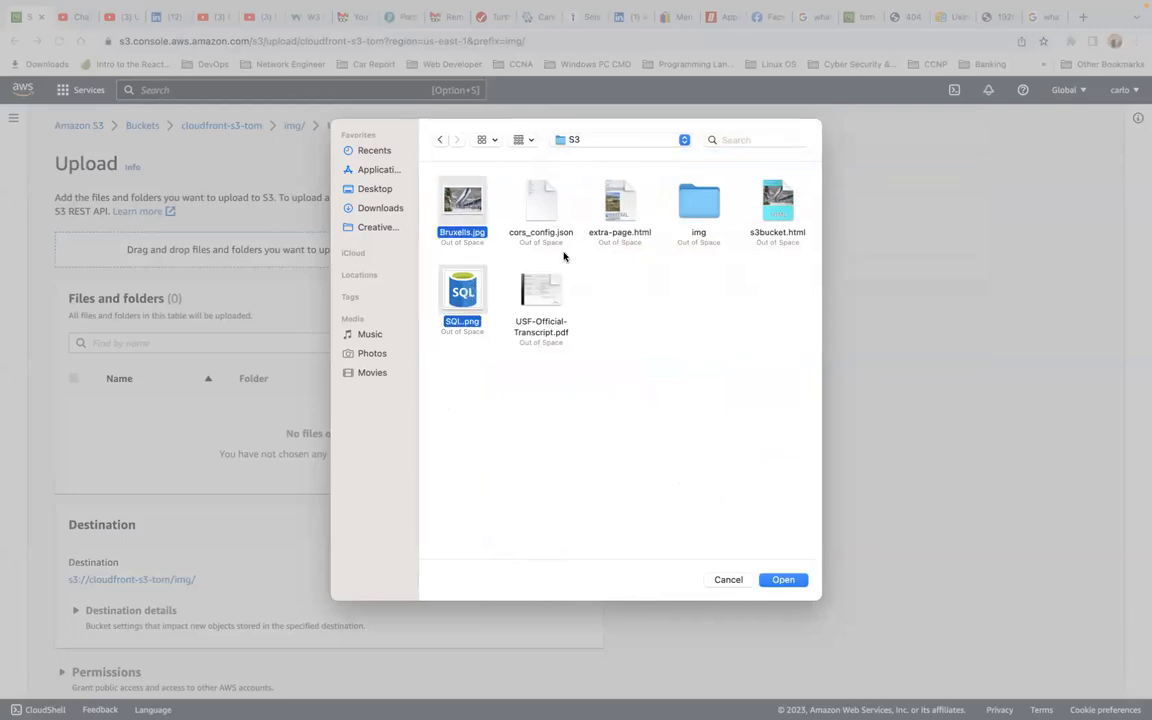
{"action": "left_click", "coordinate": [617, 208], "text": "super"}
{"action": "left_click", "coordinate": [778, 195], "text": "super"}
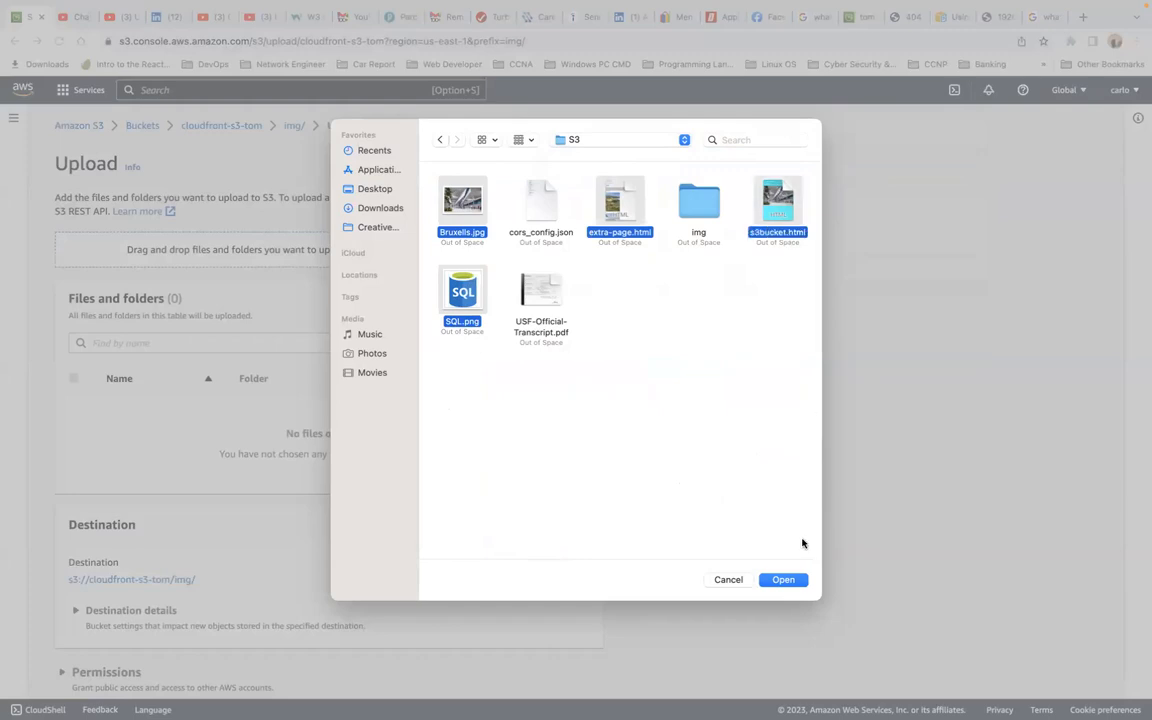
{"action": "left_click", "coordinate": [781, 579]}
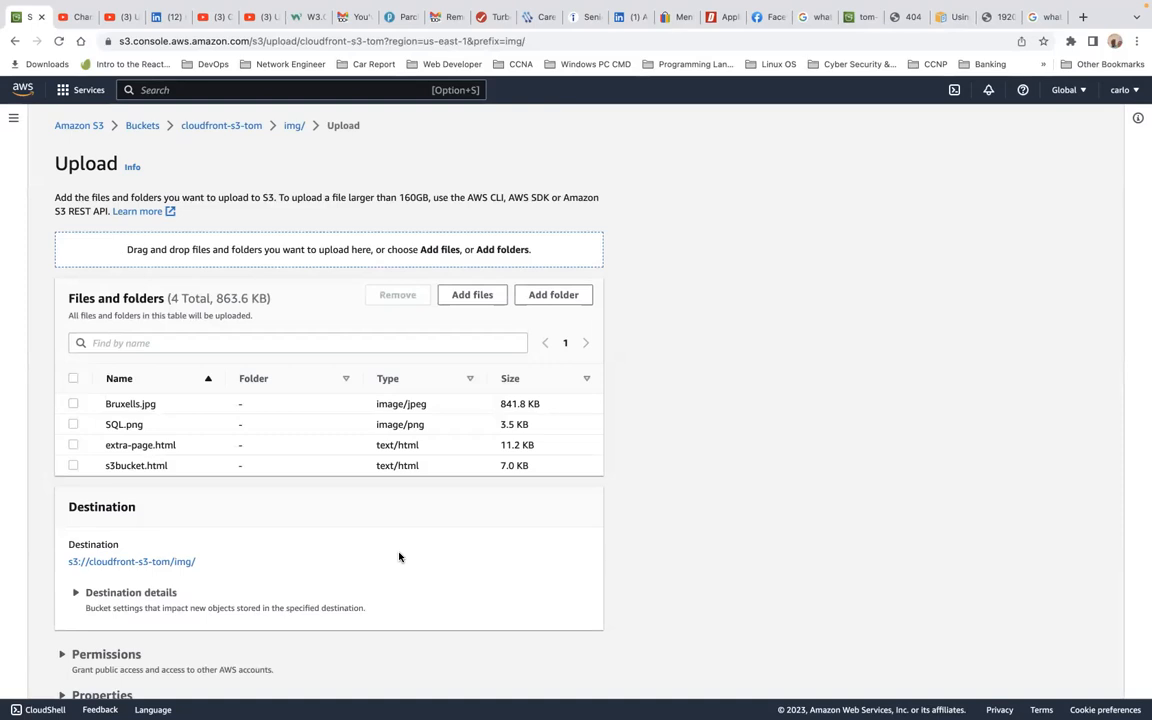
- Upload the four listed files to the bucket's img folder and close the upload status
{"action": "scroll", "coordinate": [419, 494], "scroll_direction": "down", "scroll_amount": 3}
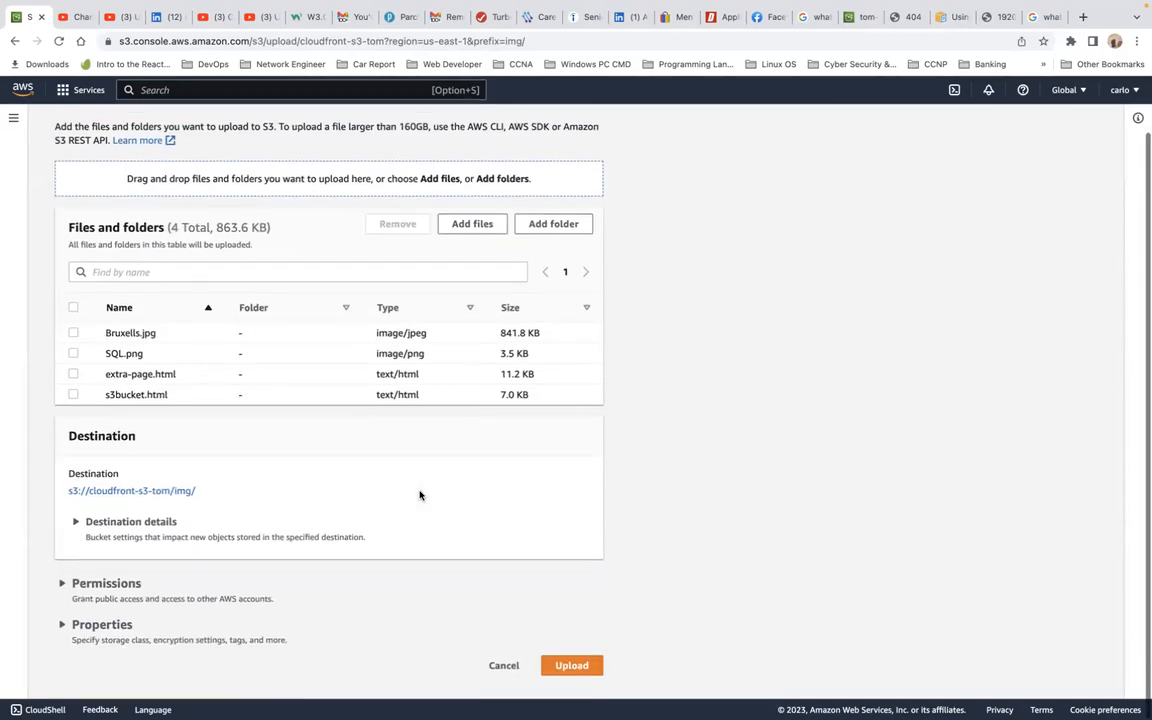
{"action": "left_click", "coordinate": [558, 676]}
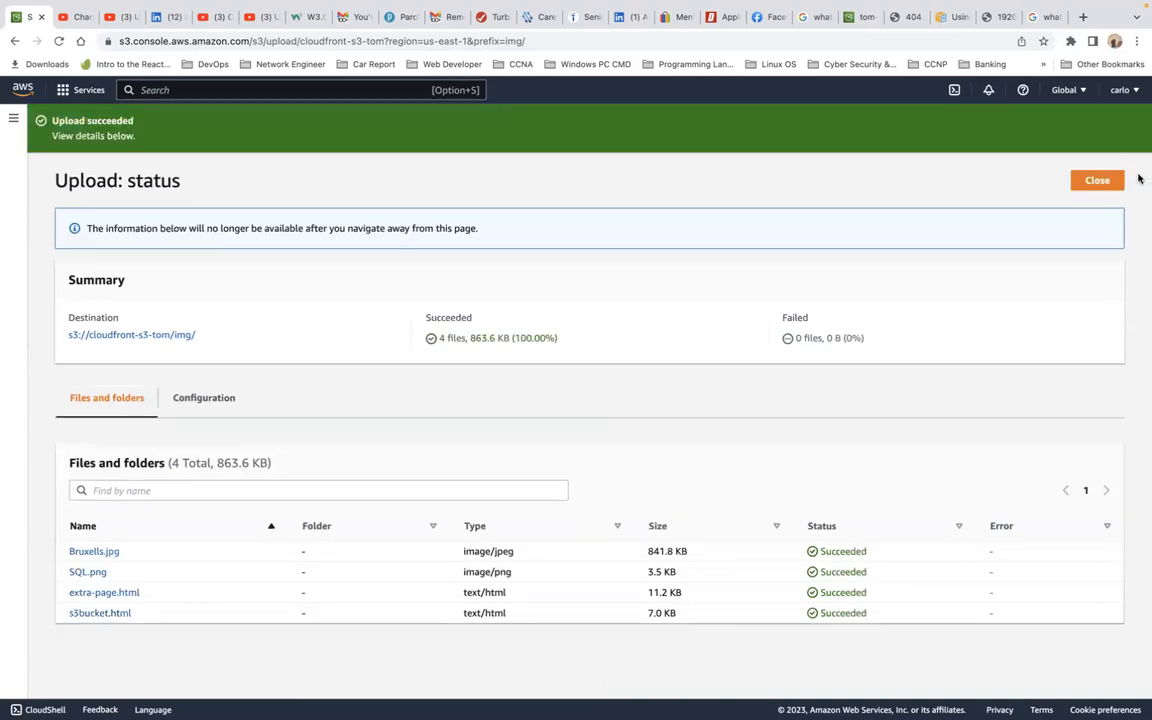
{"action": "left_click", "coordinate": [1106, 183]}
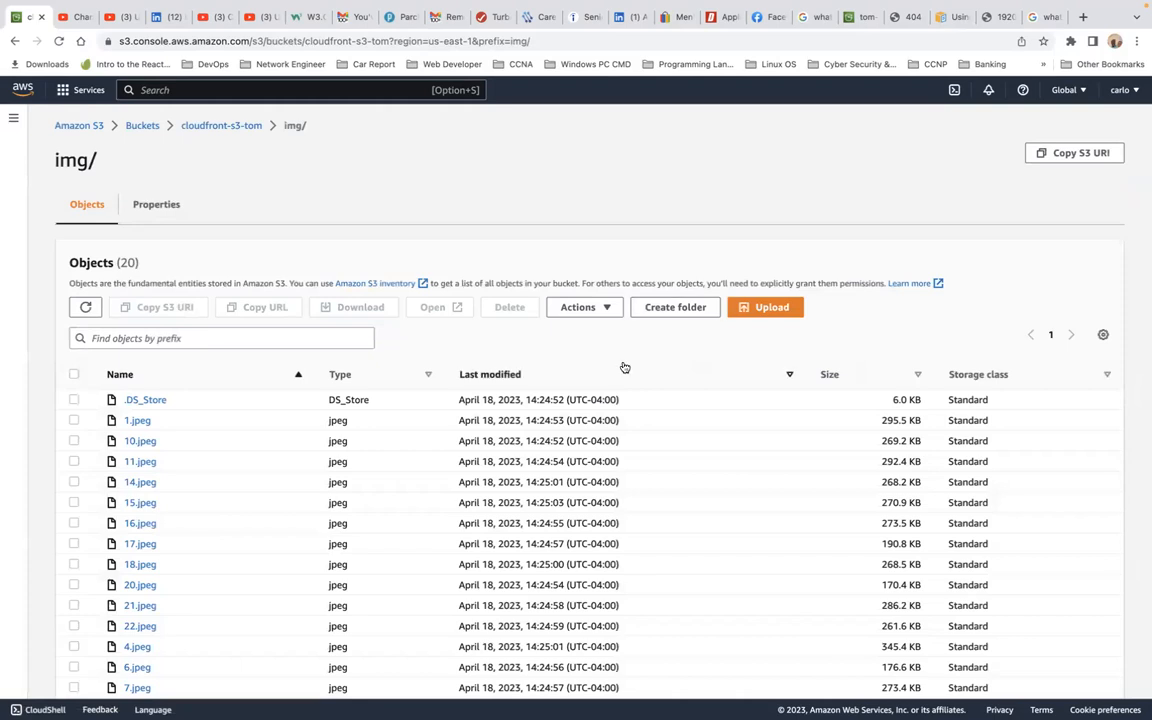
- Review the objects in the img folder and compare them with the root of the cloudfront-s3-tom bucket
{"action": "scroll", "coordinate": [623, 366], "scroll_direction": "down", "scroll_amount": 3}
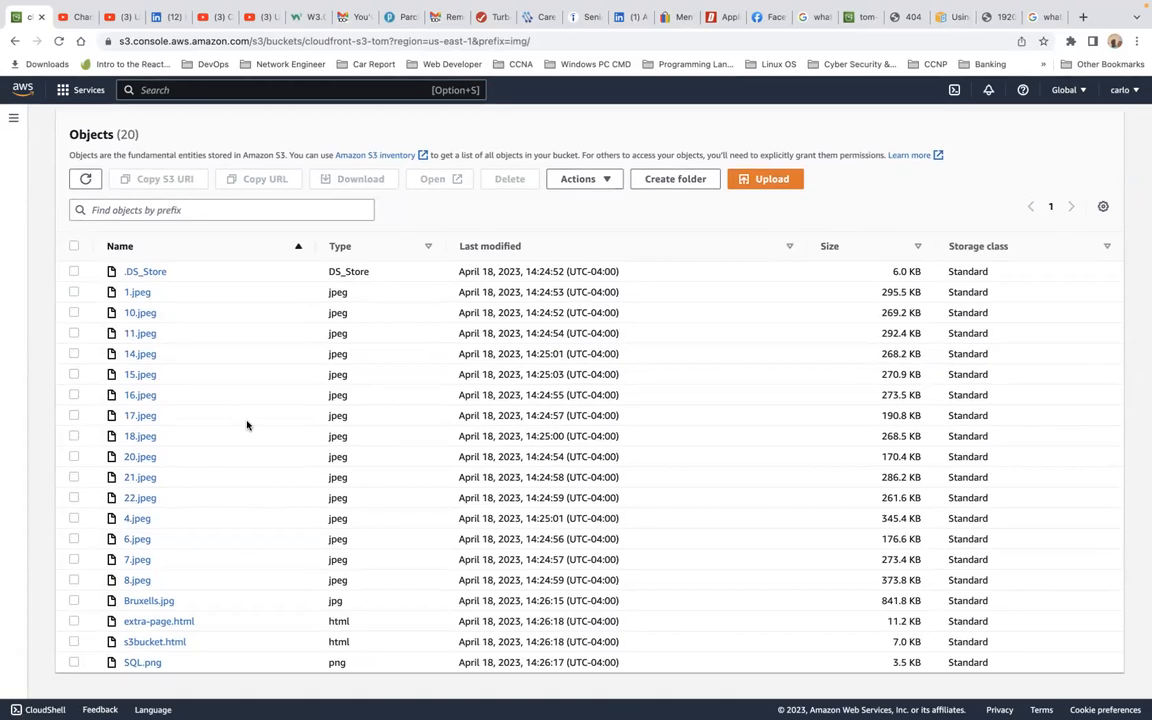
{"action": "scroll", "coordinate": [247, 425], "scroll_direction": "up", "scroll_amount": 3}
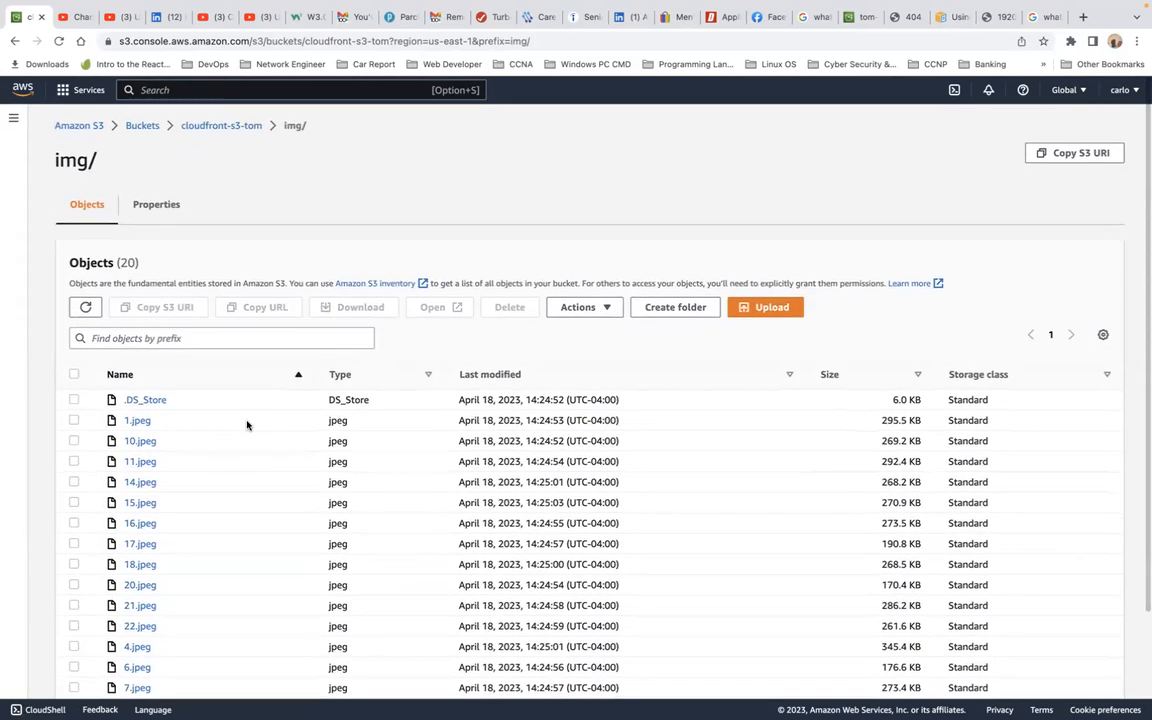
{"action": "left_click", "coordinate": [201, 126]}
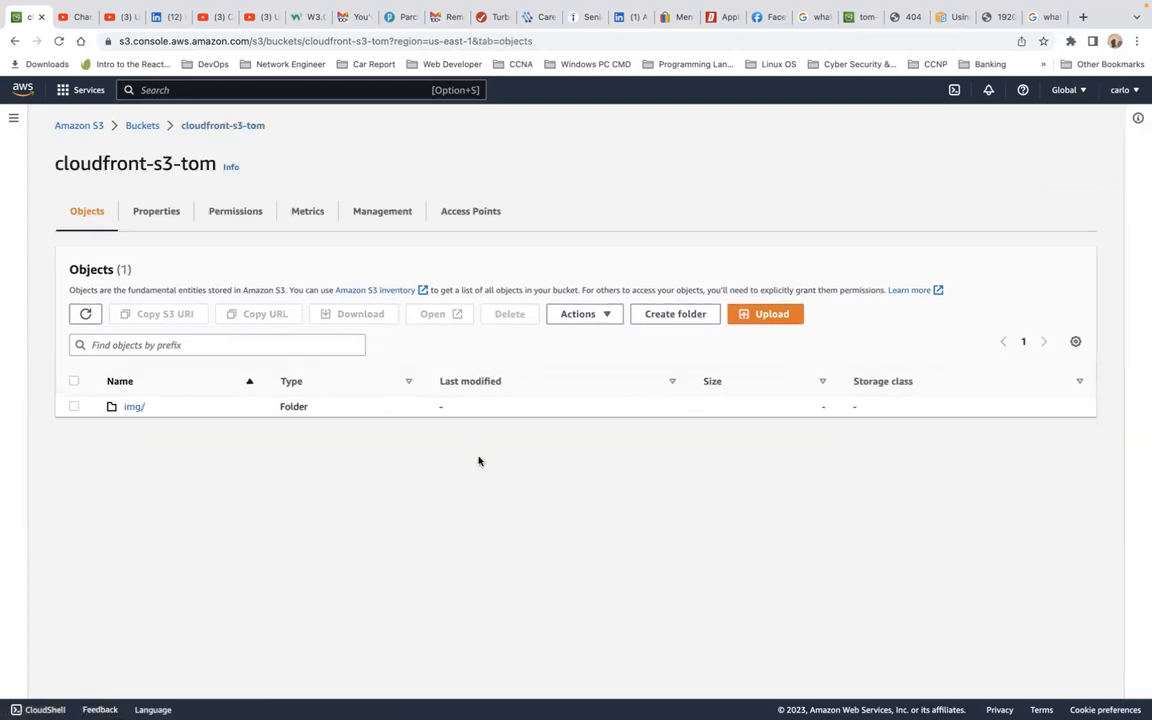
{"action": "left_click", "coordinate": [134, 406]}
{"action": "scroll", "coordinate": [236, 528], "scroll_direction": "down", "scroll_amount": 3}
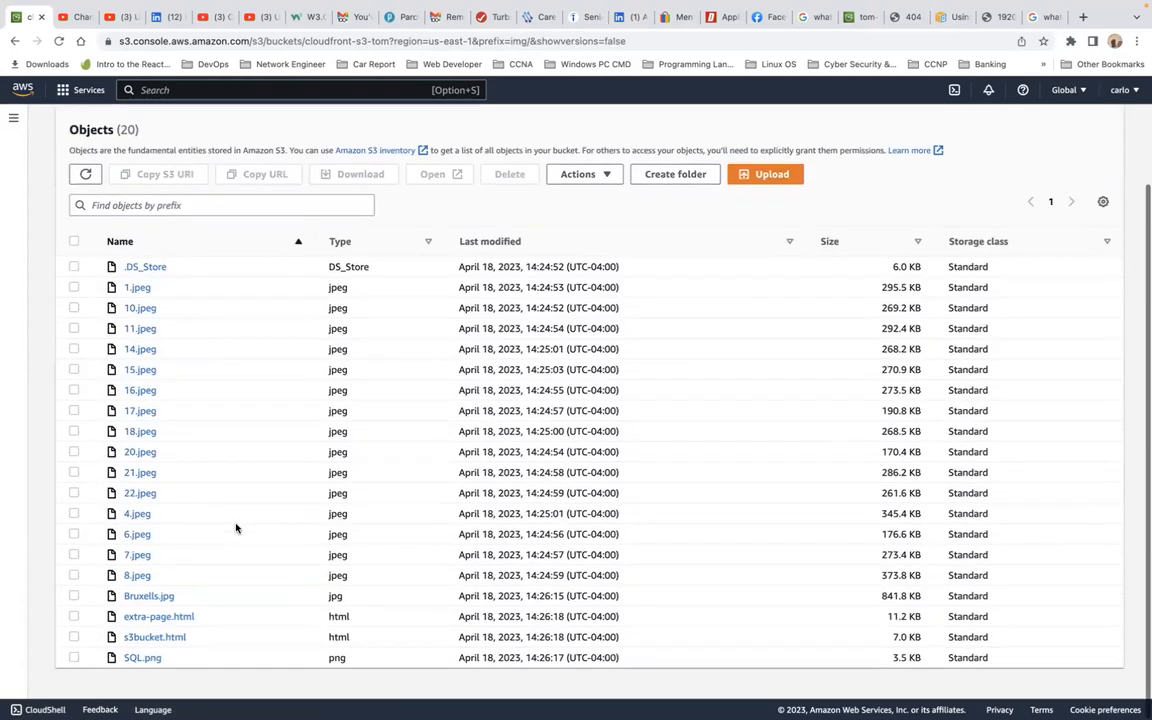
{"action": "scroll", "coordinate": [236, 528], "scroll_direction": "up", "scroll_amount": 3}
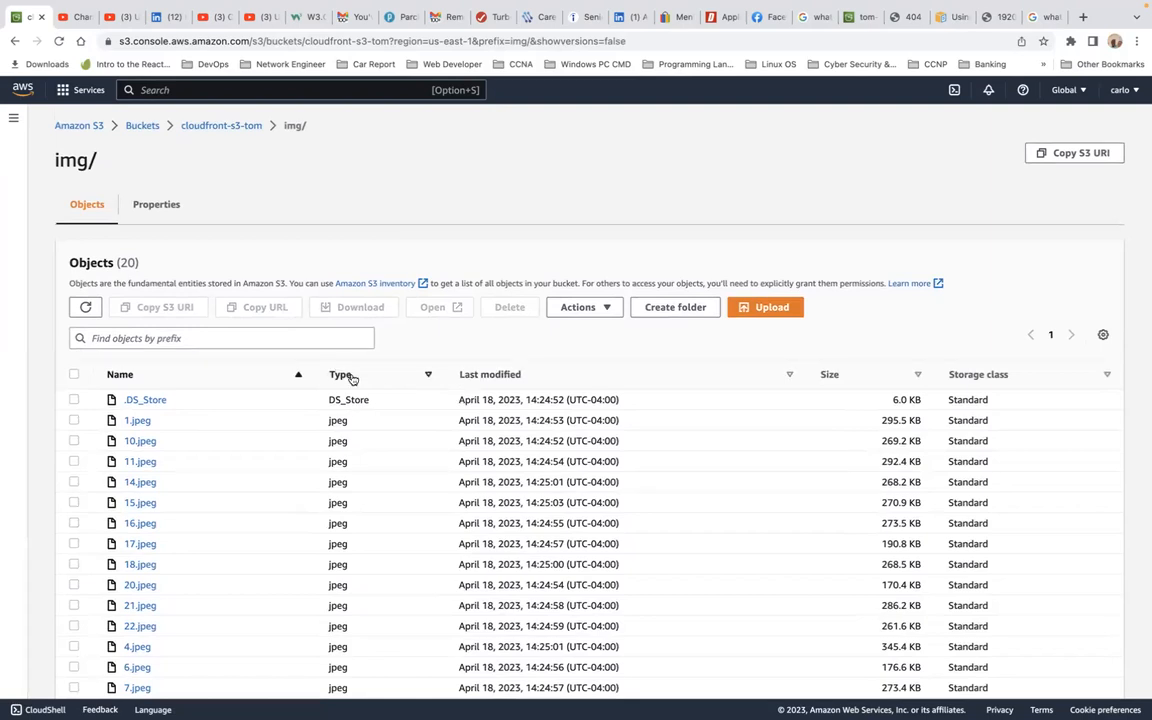
- Permanently delete all objects in the img folder, confirming with "permanently delete", and close the deletion status
{"action": "left_click", "coordinate": [74, 376]}
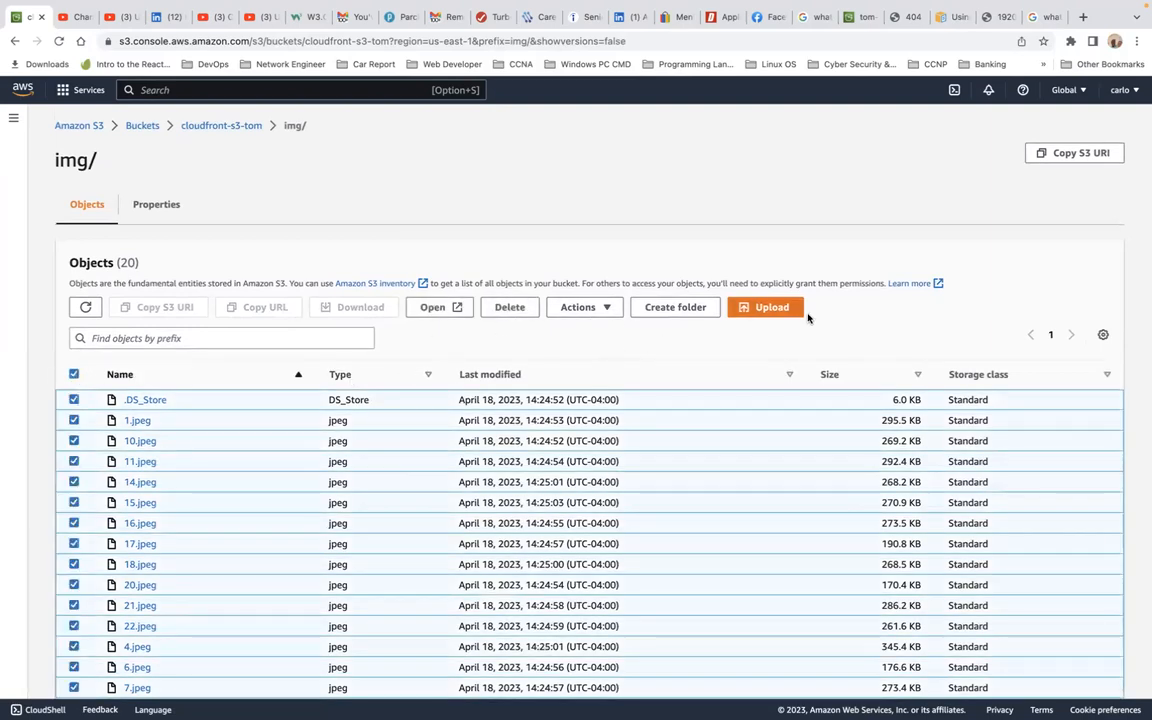
{"action": "left_click", "coordinate": [510, 309]}
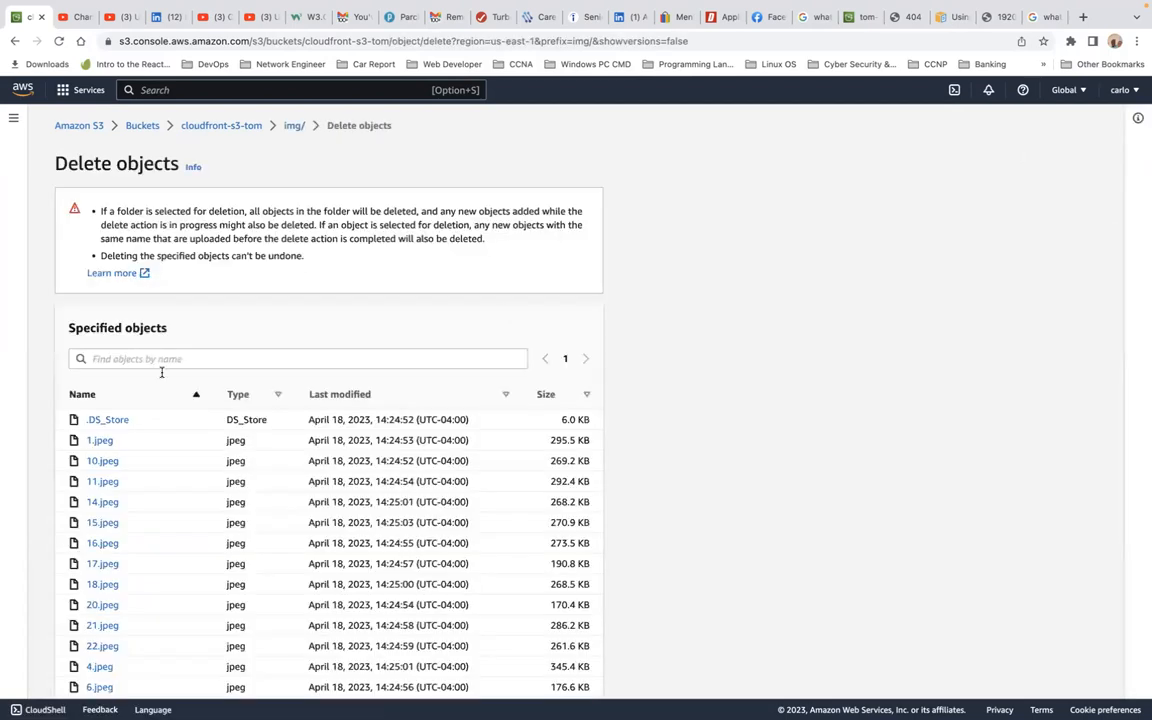
{"action": "scroll", "coordinate": [210, 441], "scroll_direction": "down", "scroll_amount": 5}
{"action": "left_click", "coordinate": [207, 627]}
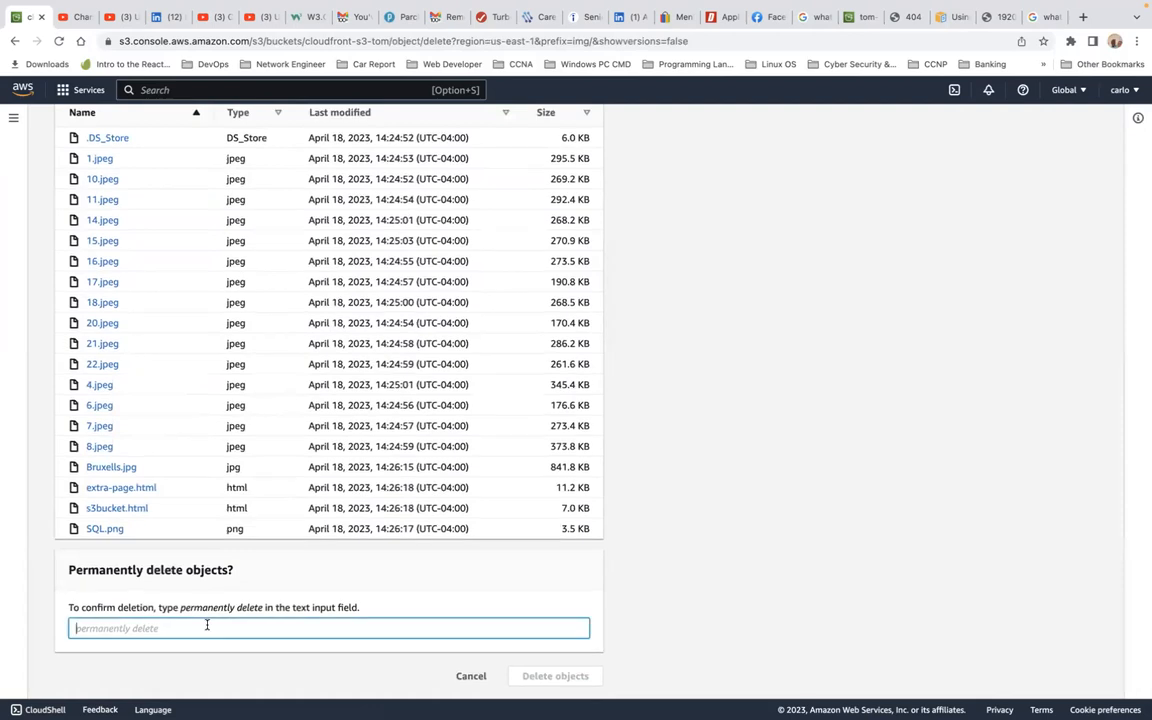
{"action": "type", "text": "delete"}
{"action": "left_click_drag", "start_coordinate": [181, 613], "coordinate": [262, 610]}
{"action": "key", "text": "ctrl+c"}
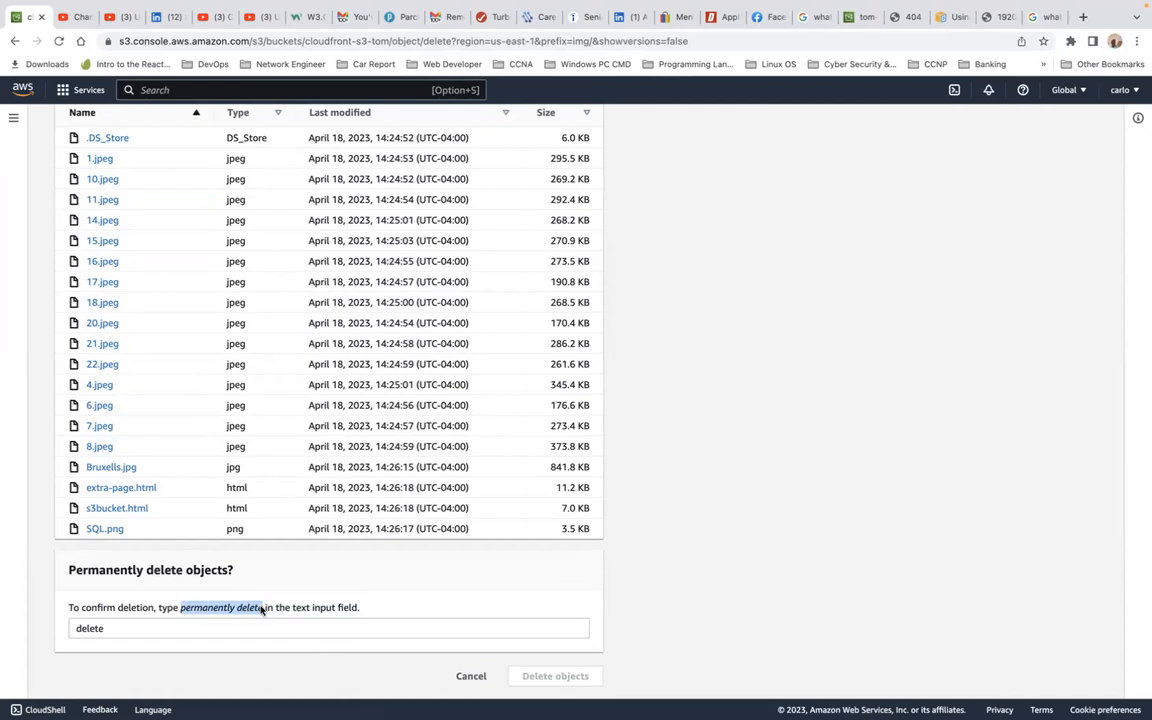
{"action": "double_click", "coordinate": [208, 631]}
{"action": "key", "text": "ctrl+v"}
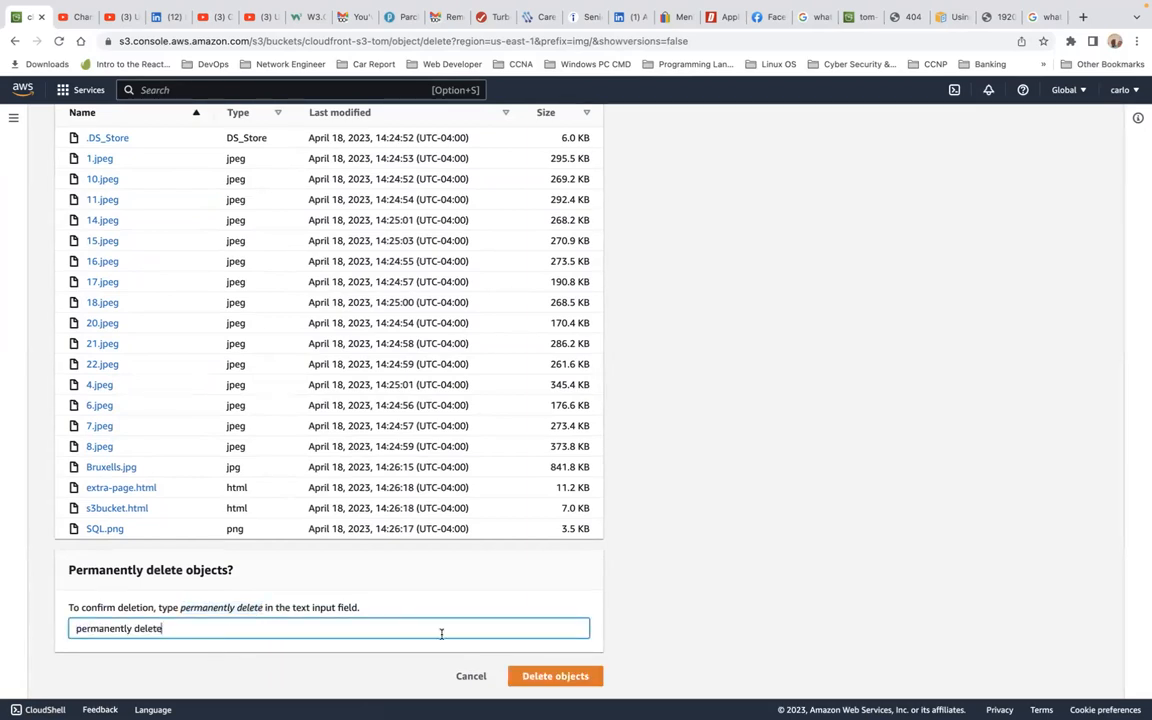
{"action": "left_click", "coordinate": [554, 676]}
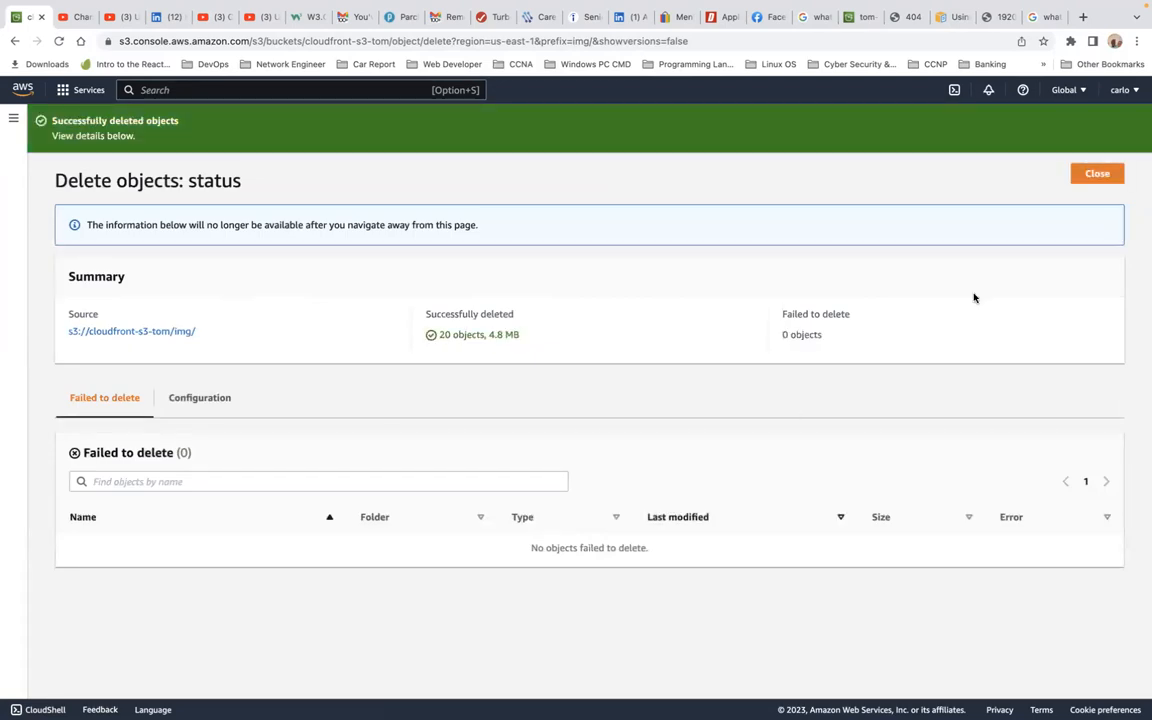
{"action": "left_click", "coordinate": [1098, 174]}
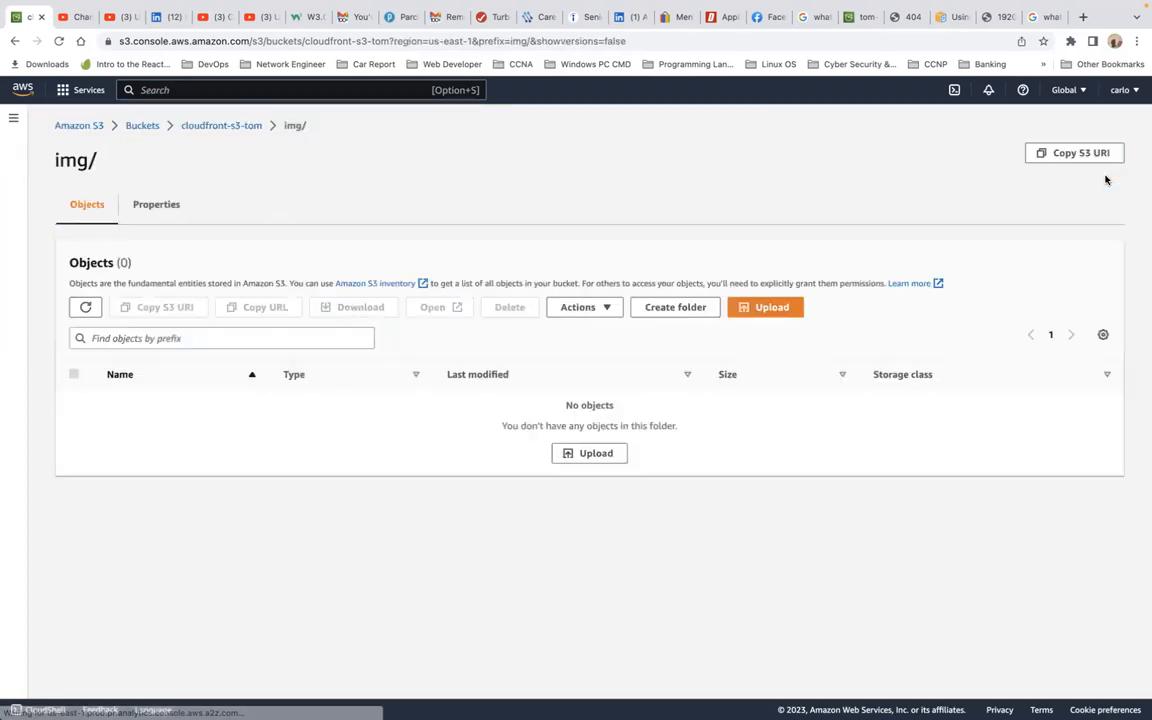
- Reopen the cloudfront-s3-tom bucket from the bucket list, check its properties and permissions, and return to its objects
{"action": "left_click", "coordinate": [143, 126]}
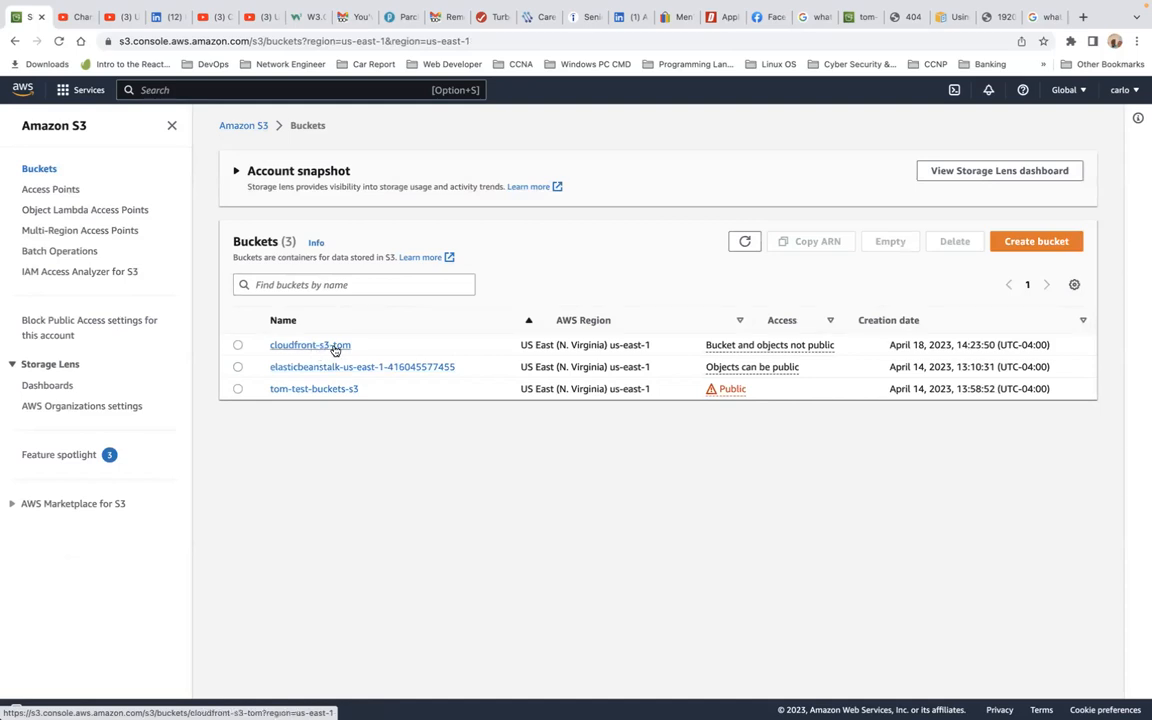
{"action": "left_click", "coordinate": [310, 346]}
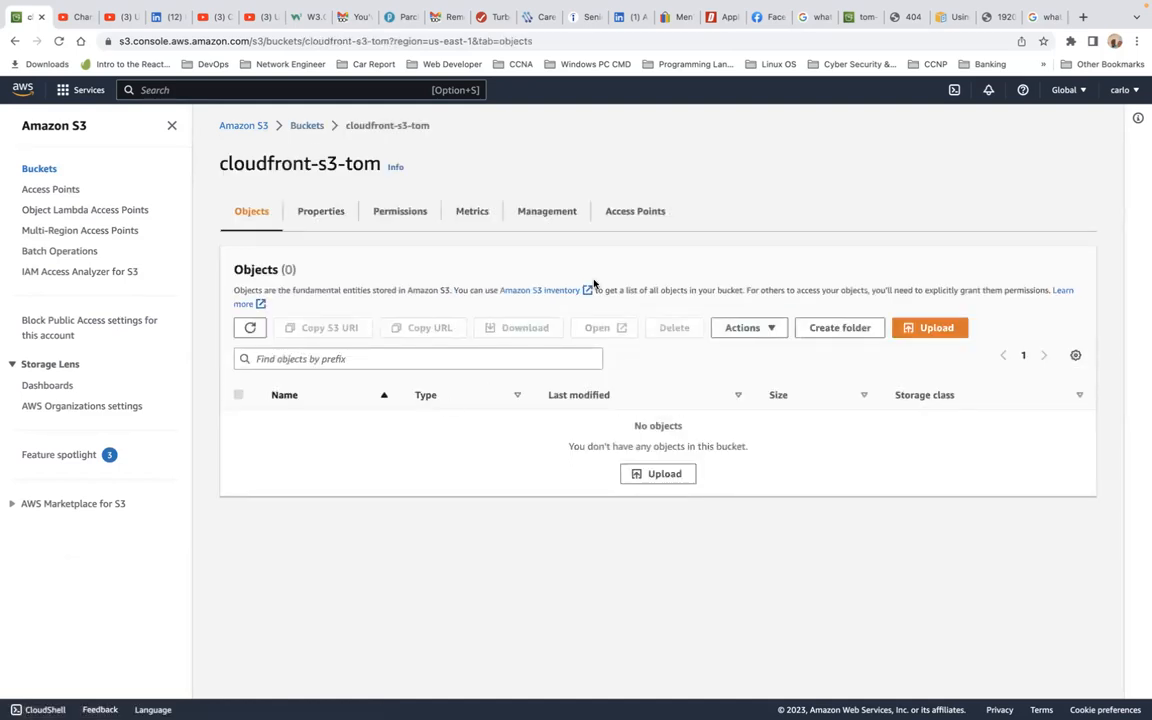
{"action": "left_click", "coordinate": [324, 209]}
{"action": "left_click", "coordinate": [411, 211]}
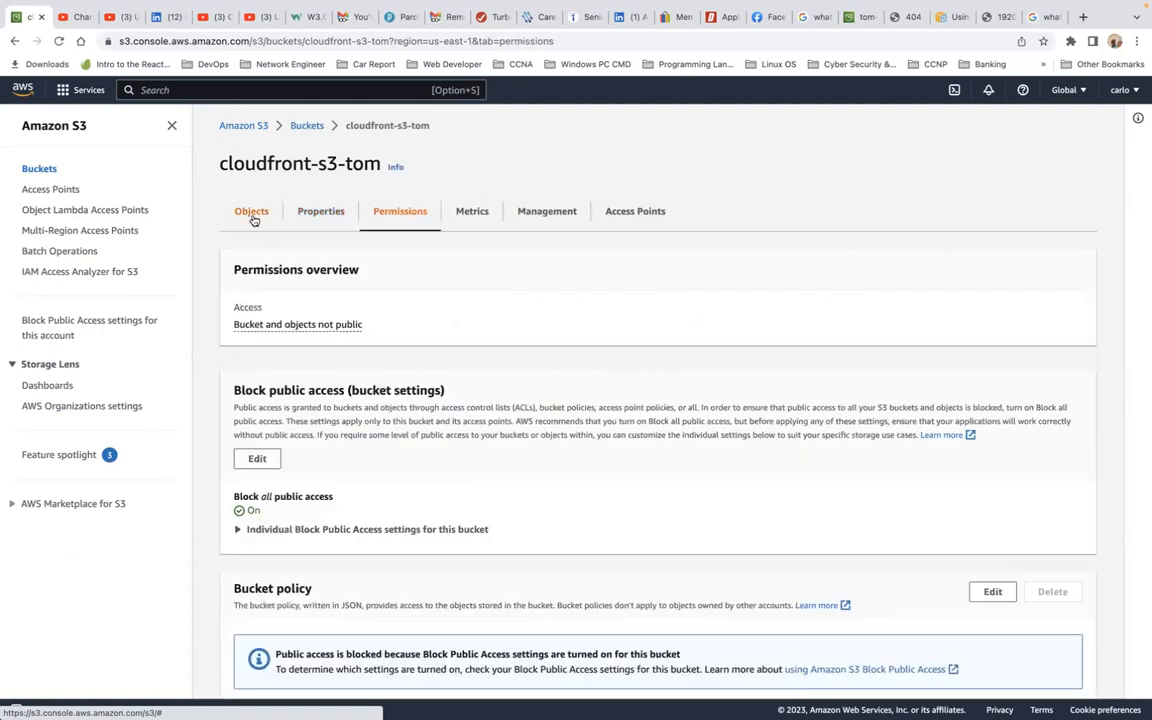
{"action": "left_click", "coordinate": [252, 214]}
- Start an upload into the bucket root and add Bruxells.jpg, SQL.png, extra-page.html and s3bucket.html
{"action": "left_click", "coordinate": [926, 327]}
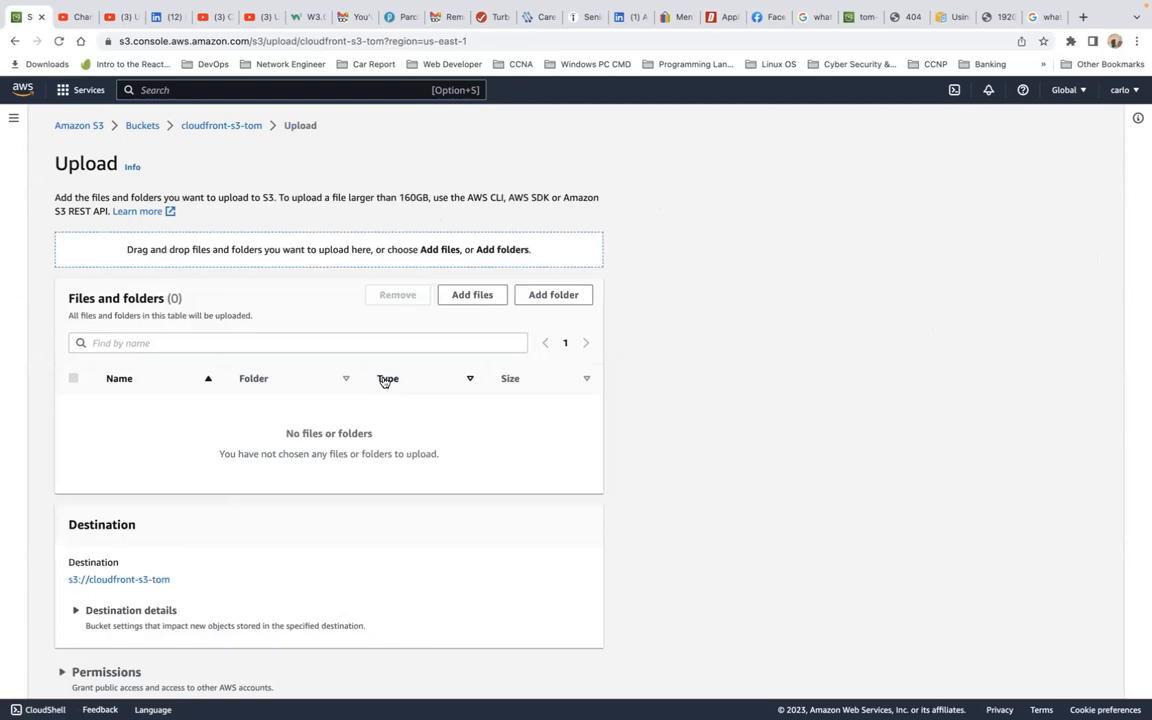
{"action": "left_click", "coordinate": [471, 295]}
{"action": "left_click", "coordinate": [453, 206]}
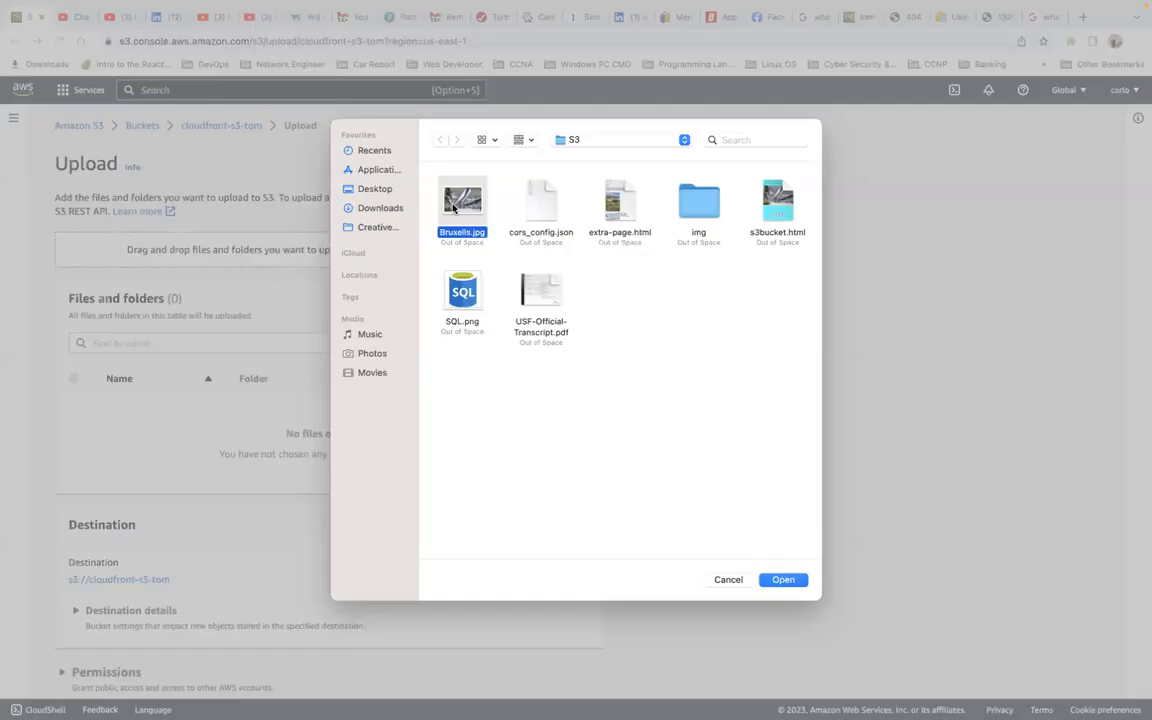
{"action": "left_click", "coordinate": [462, 292], "text": "super"}
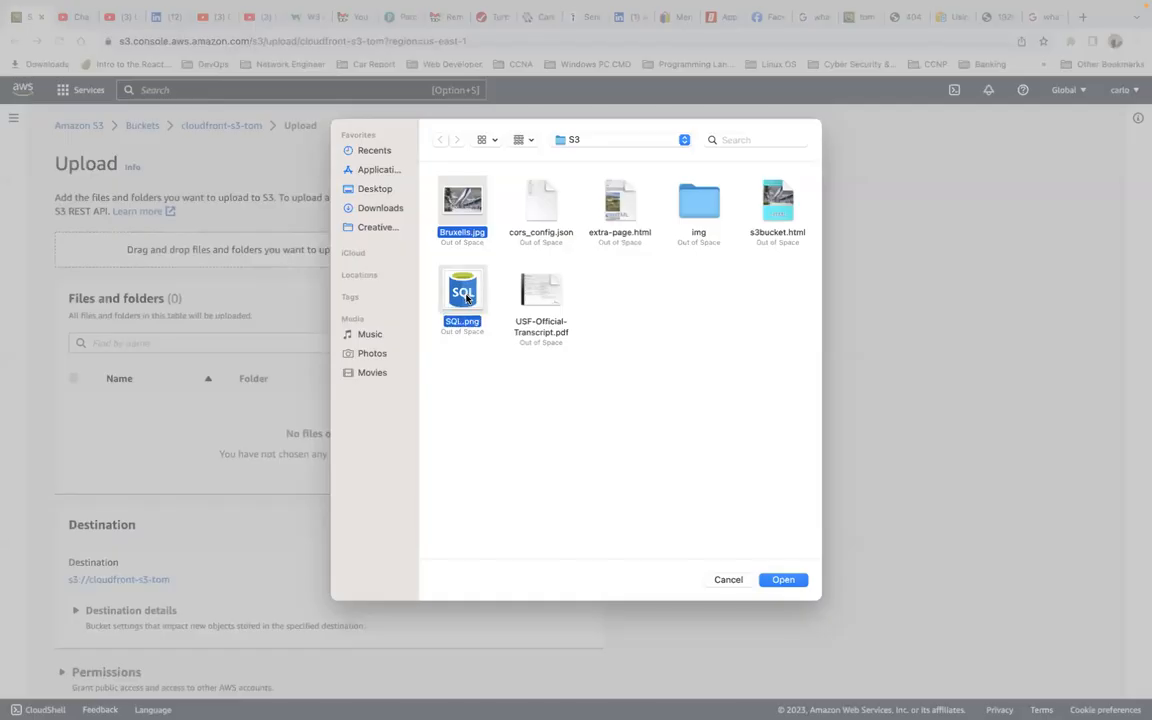
{"action": "left_click", "coordinate": [618, 204], "text": "super"}
{"action": "left_click", "coordinate": [766, 190], "text": "super"}
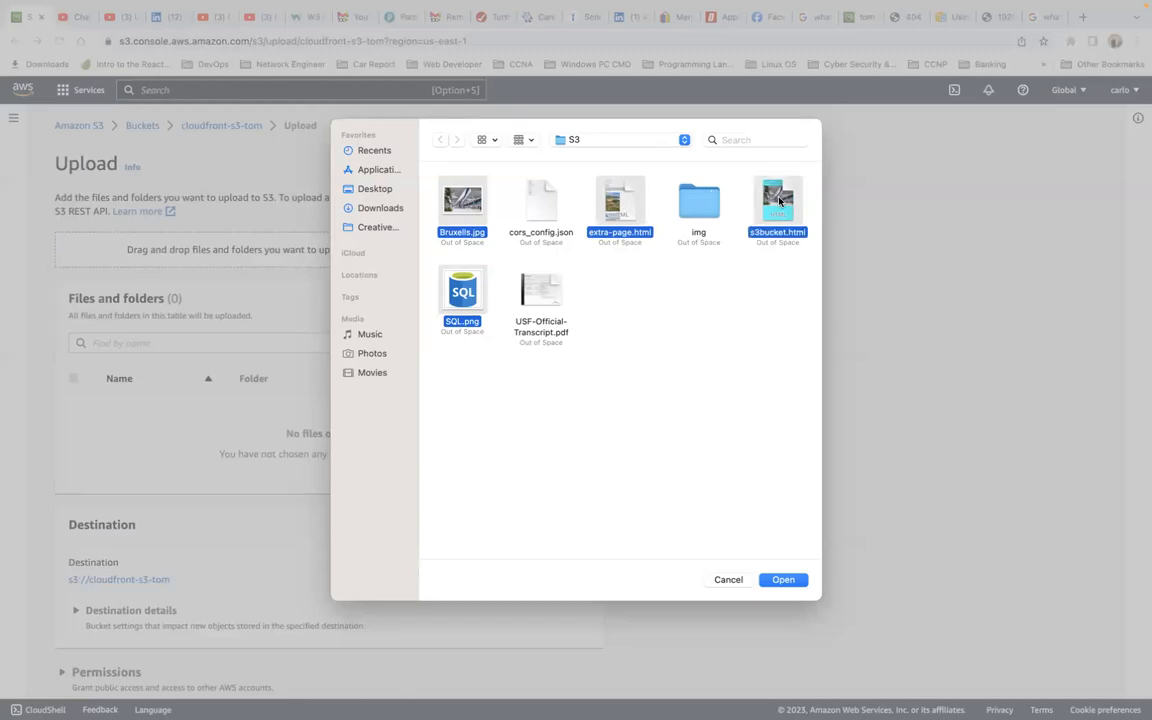
{"action": "left_click", "coordinate": [785, 580]}
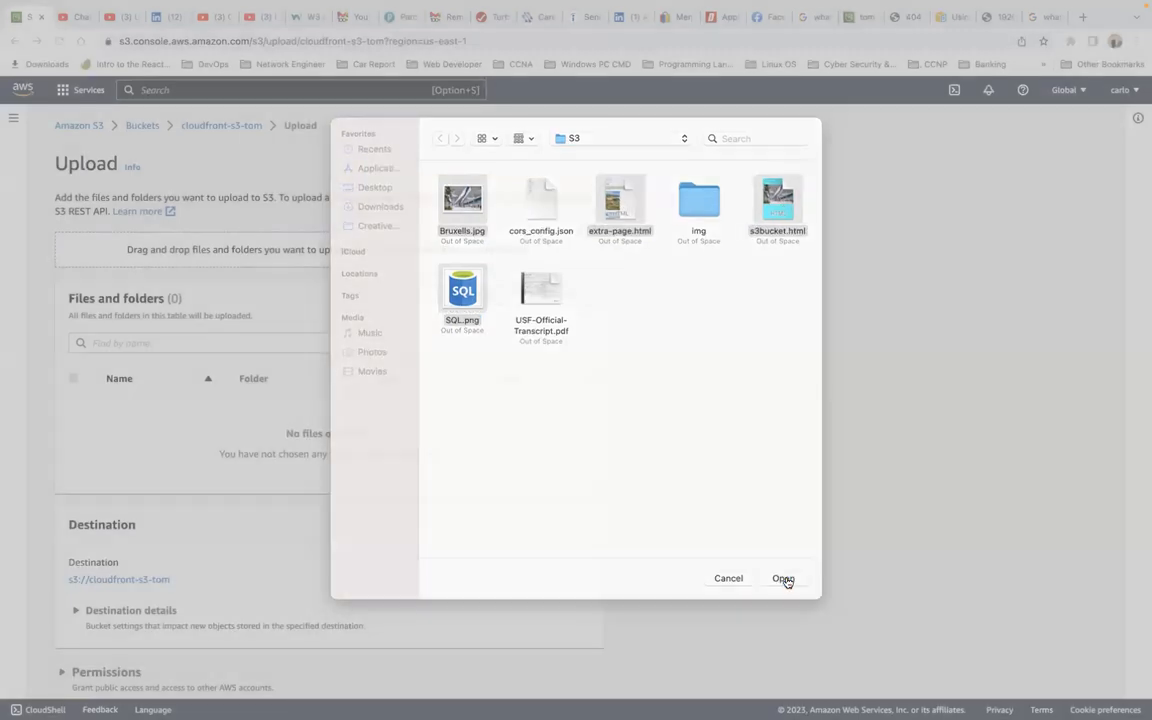
- Upload the four listed files to the root of cloudfront-s3-tom and close the upload status
{"action": "scroll", "coordinate": [506, 519], "scroll_direction": "down", "scroll_amount": 2}
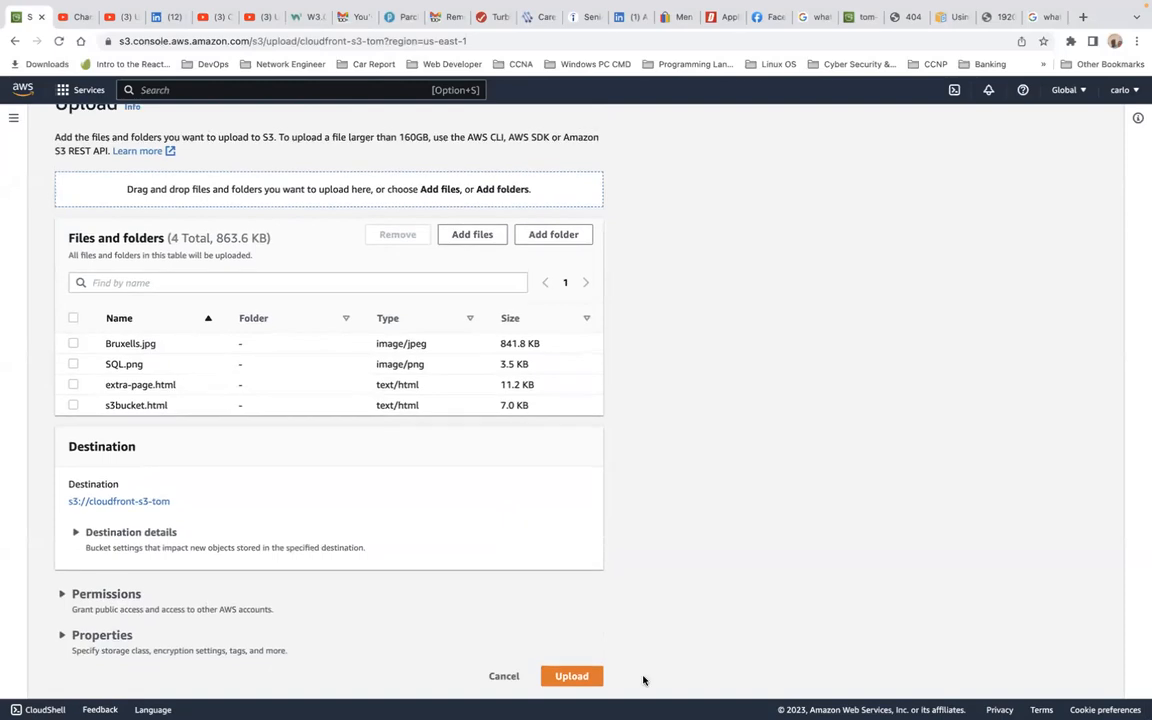
{"action": "left_click", "coordinate": [568, 676]}
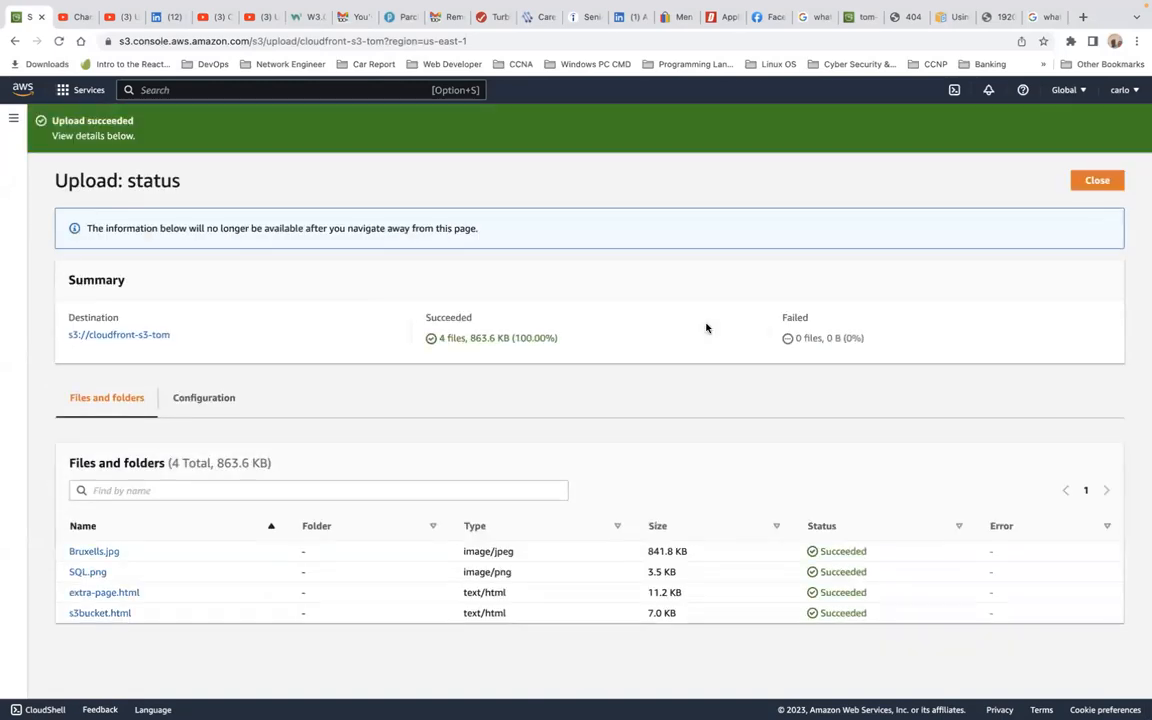
{"action": "left_click", "coordinate": [1098, 180]}
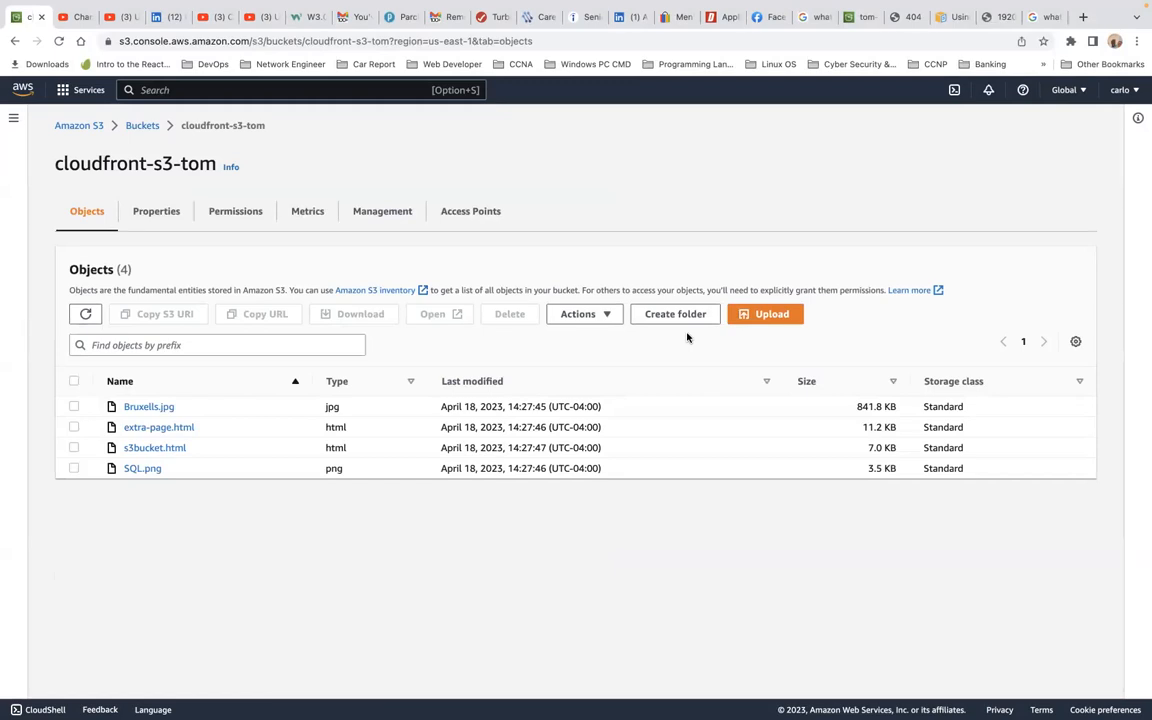
- Open the details of Bruxells.jpg and visit its object URL to test public access
{"action": "left_click", "coordinate": [132, 406]}
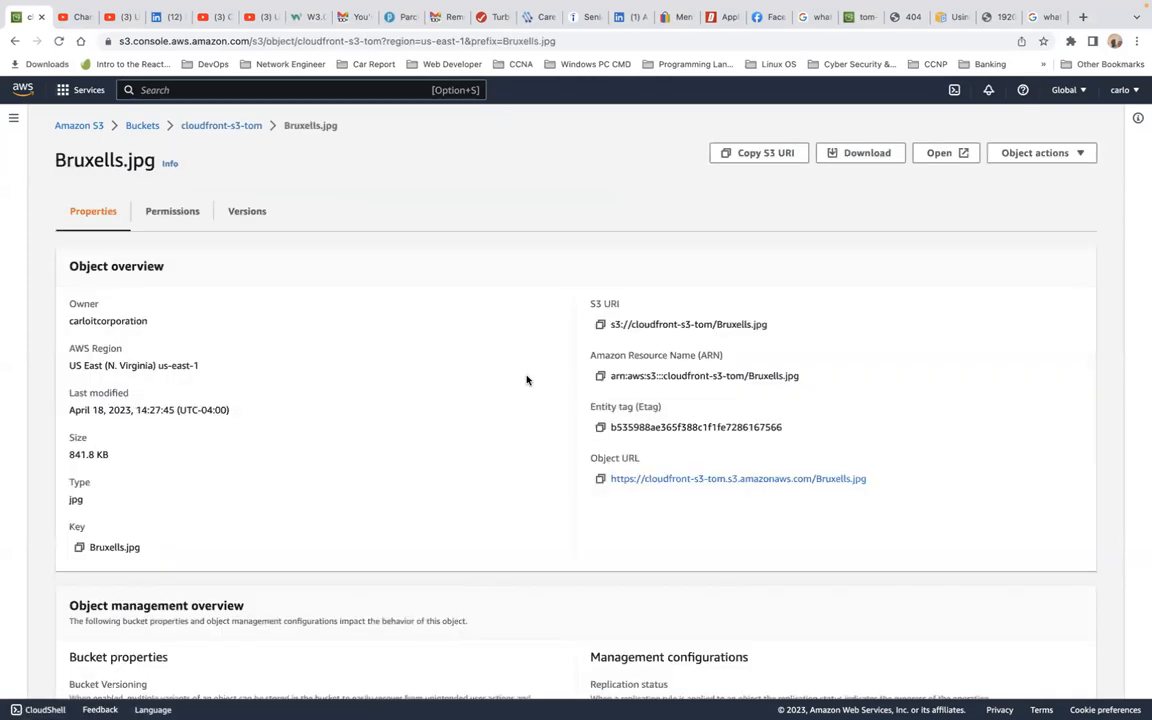
{"action": "left_click", "coordinate": [747, 480]}
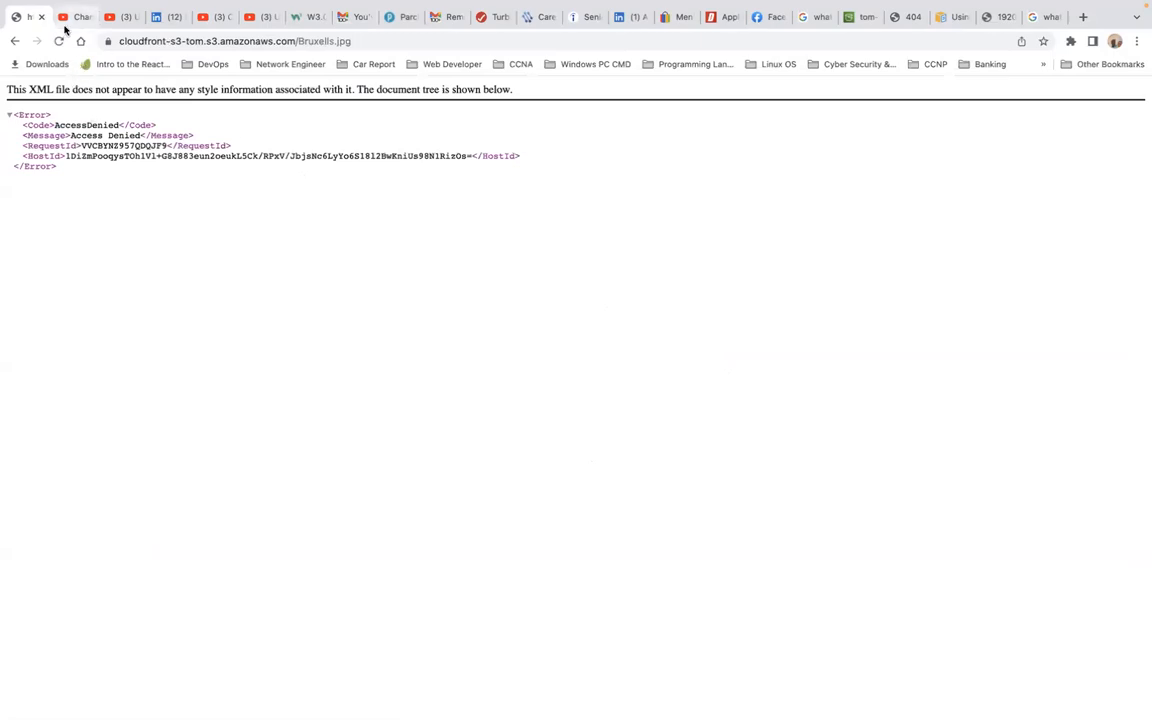
- Return to the Bruxells.jpg details, open the image through the console's authenticated access, and close the image page
{"action": "left_click", "coordinate": [15, 42]}
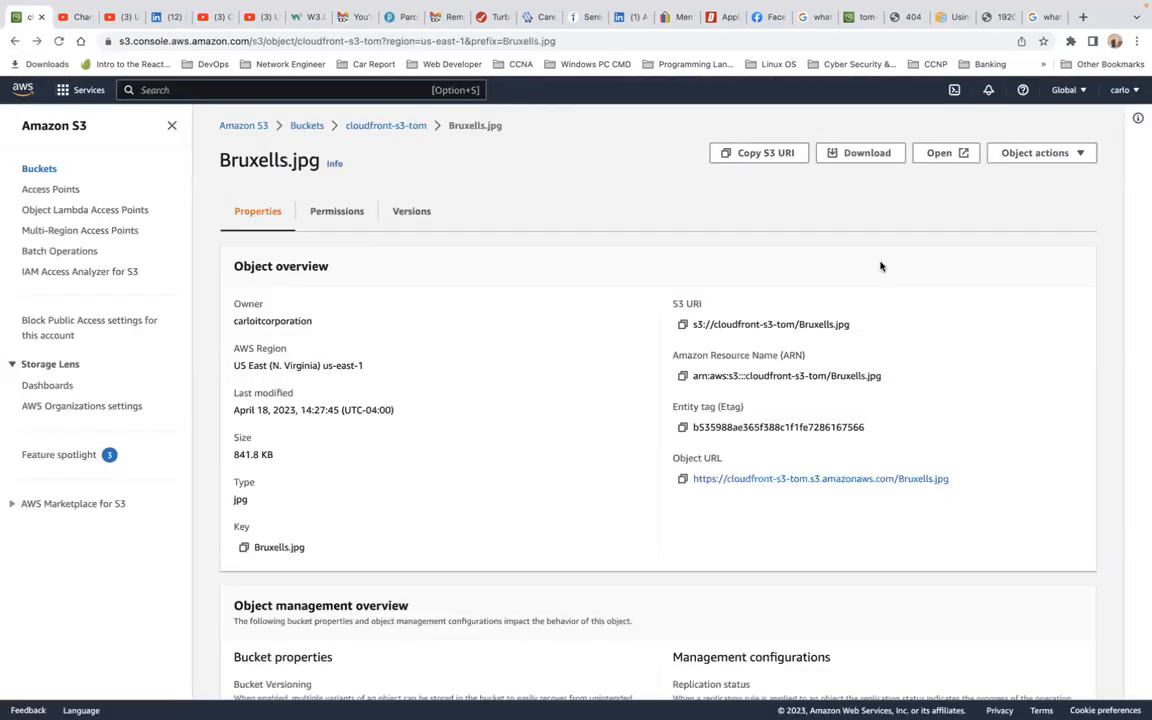
{"action": "left_click", "coordinate": [940, 153]}
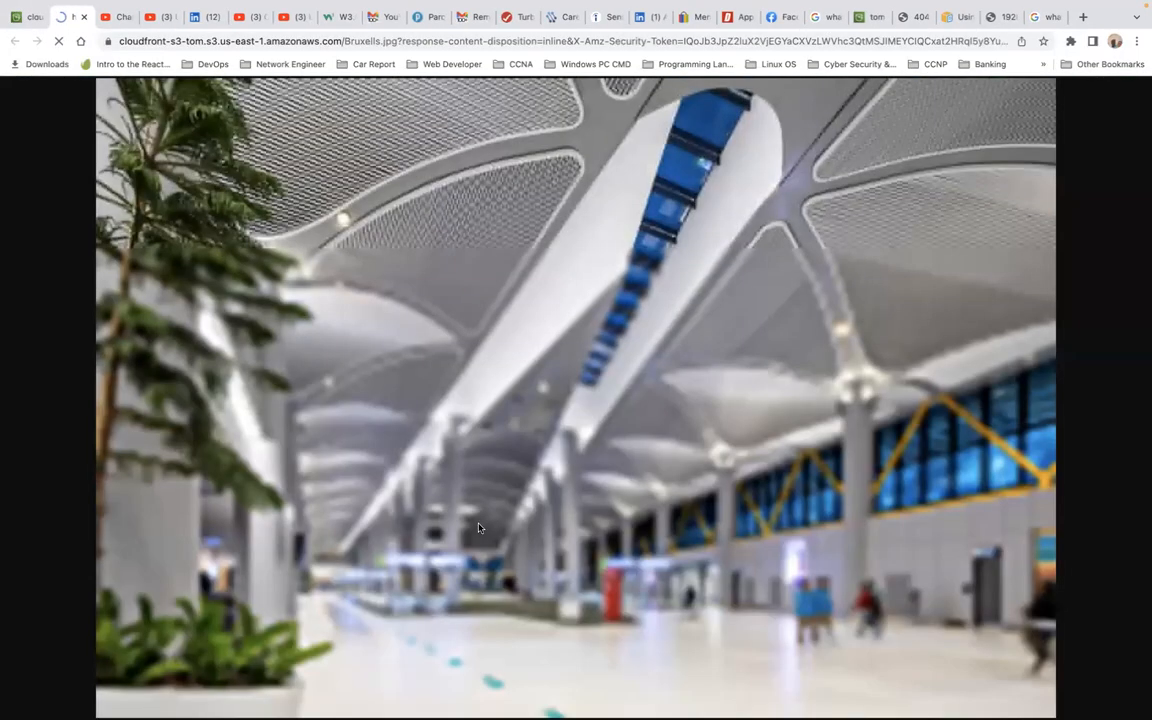
{"action": "left_click", "coordinate": [84, 17]}
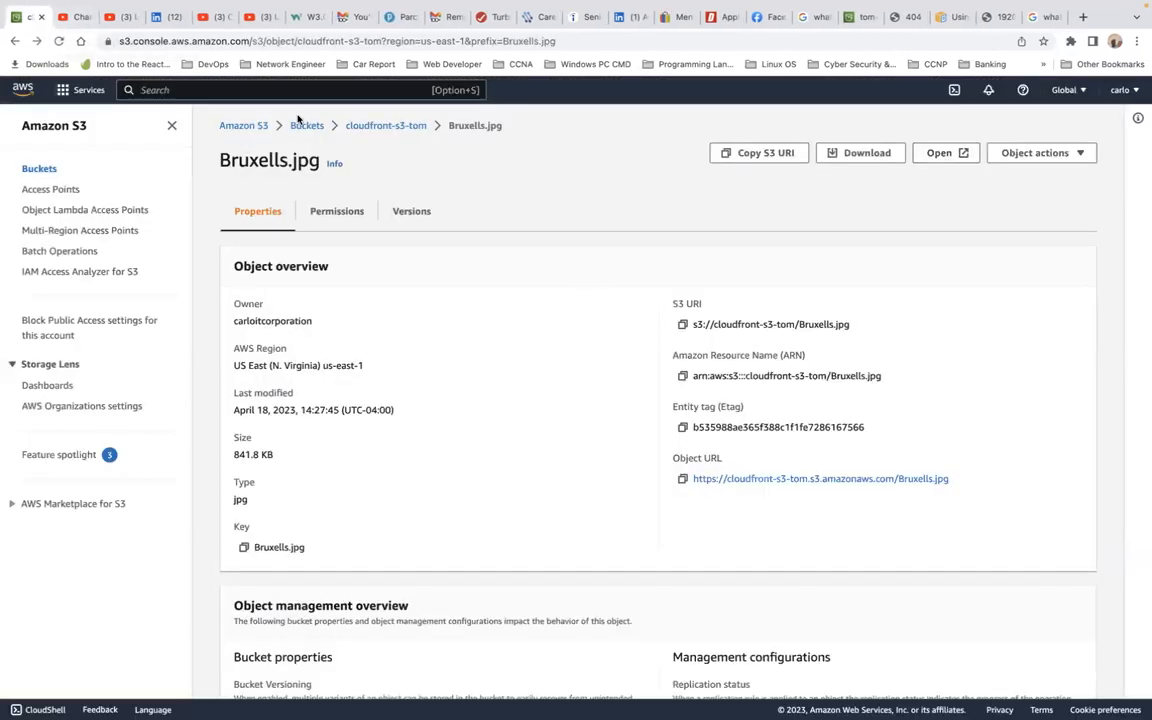
- Open the details of s3bucket.html in cloudfront-s3-tom, visit its object URL to test public access, and return to the details
{"action": "left_click", "coordinate": [404, 131]}
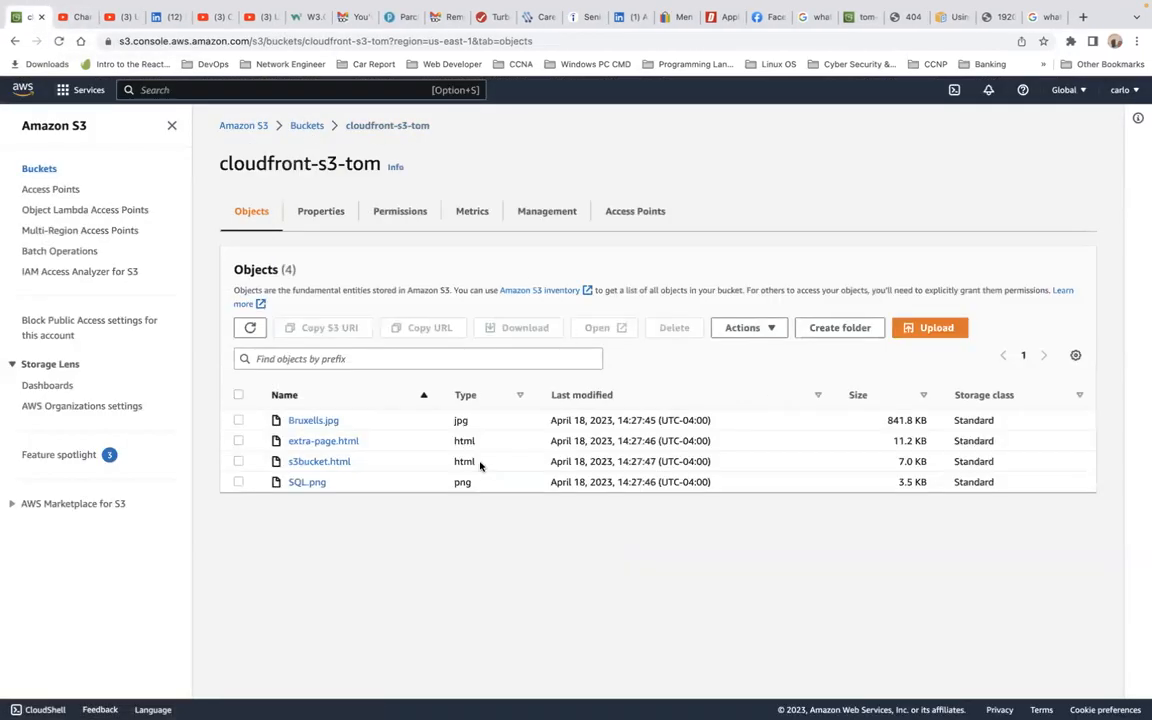
{"action": "left_click", "coordinate": [322, 463]}
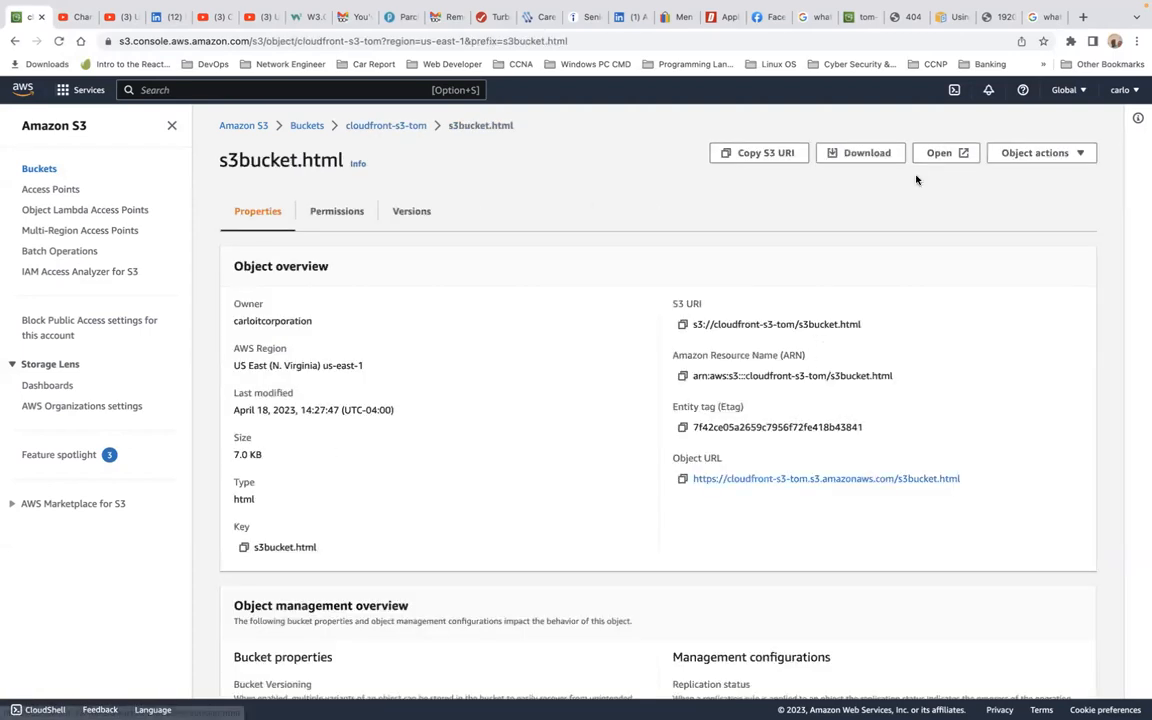
{"action": "left_click", "coordinate": [831, 479]}
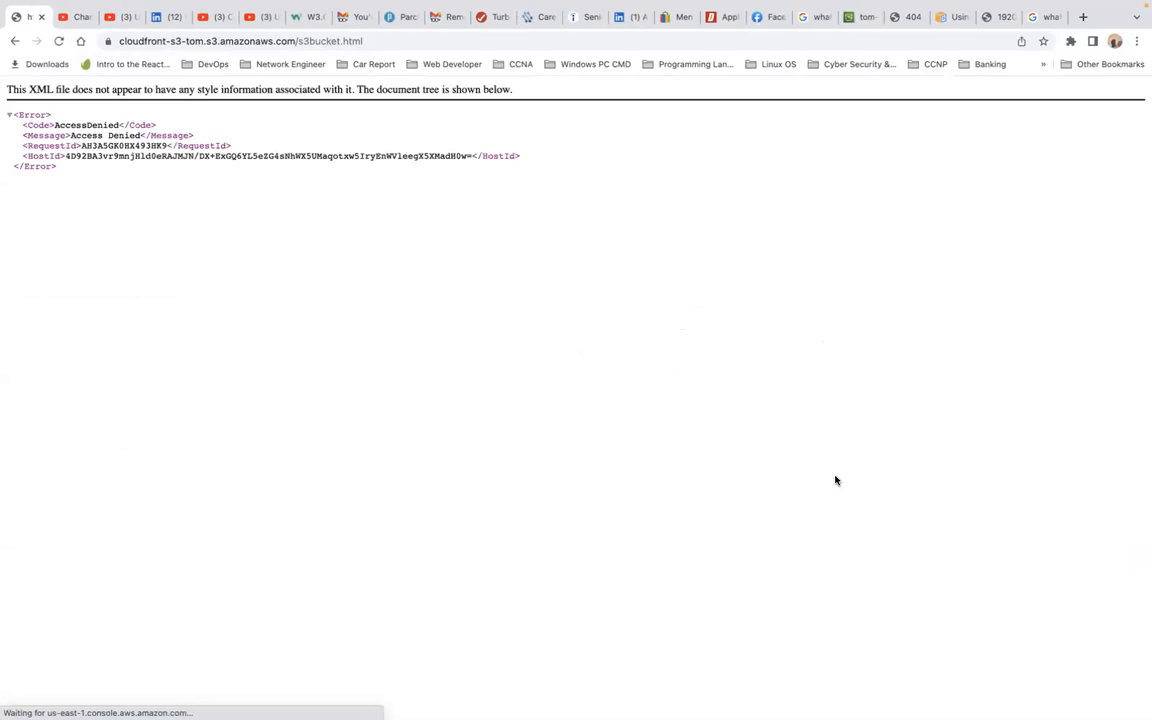
{"action": "left_click", "coordinate": [15, 41]}
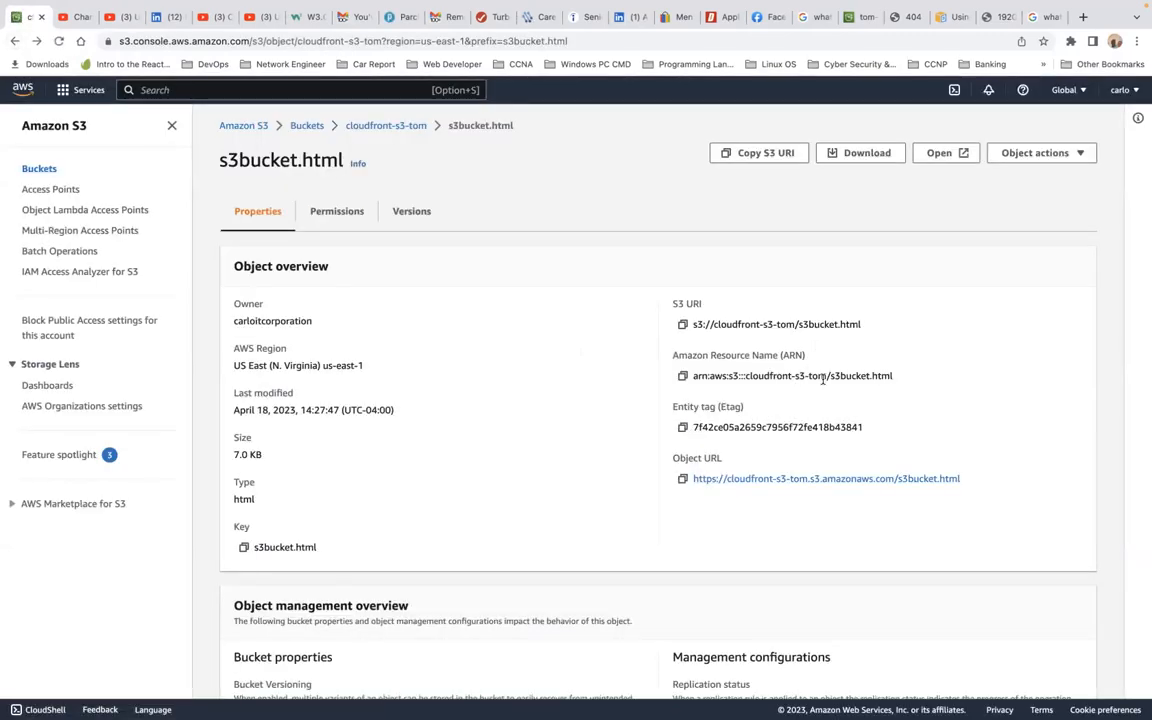
- Open s3bucket.html through the console's authenticated access, and return to the object list of cloudfront-s3-tom
{"action": "left_click", "coordinate": [939, 158]}
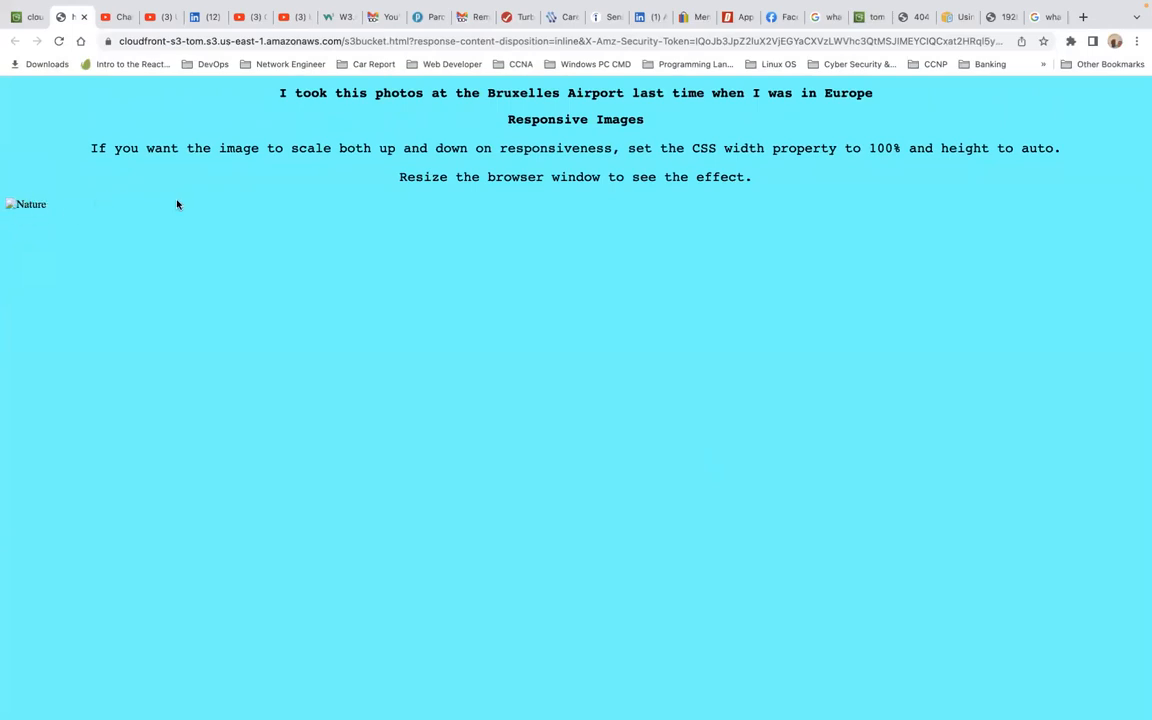
{"action": "left_click", "coordinate": [35, 18]}
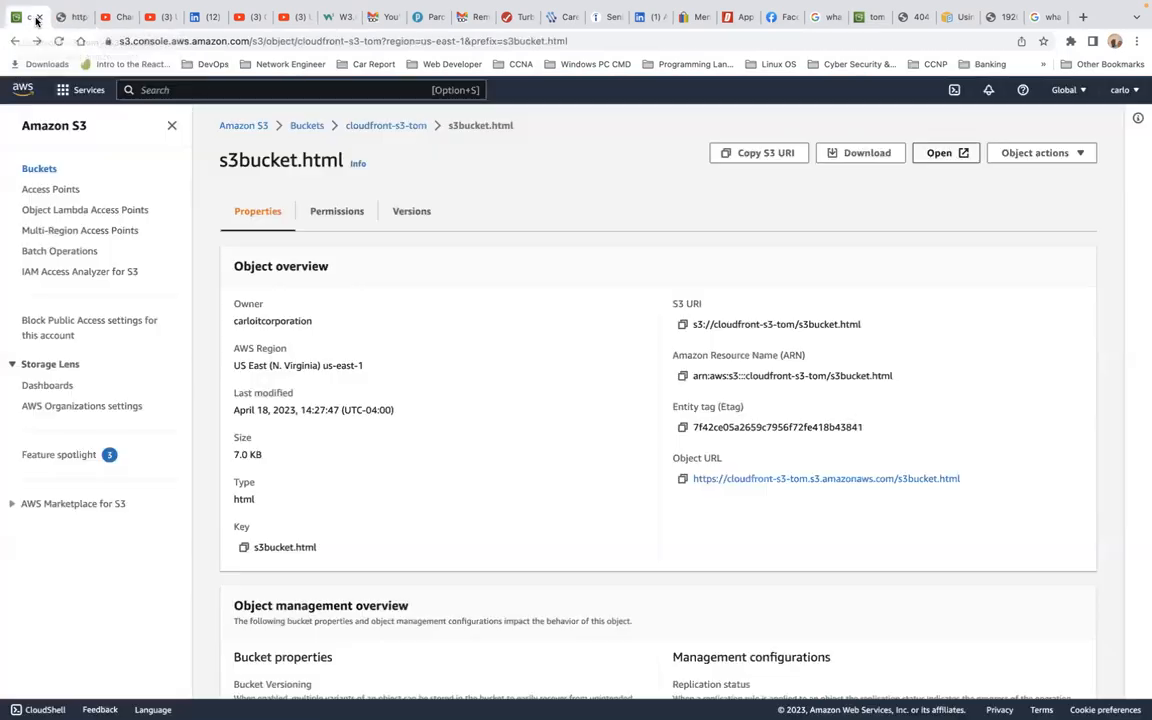
{"action": "scroll", "coordinate": [651, 543], "scroll_direction": "down", "scroll_amount": 15}
{"action": "scroll", "coordinate": [651, 543], "scroll_direction": "up", "scroll_amount": 15}
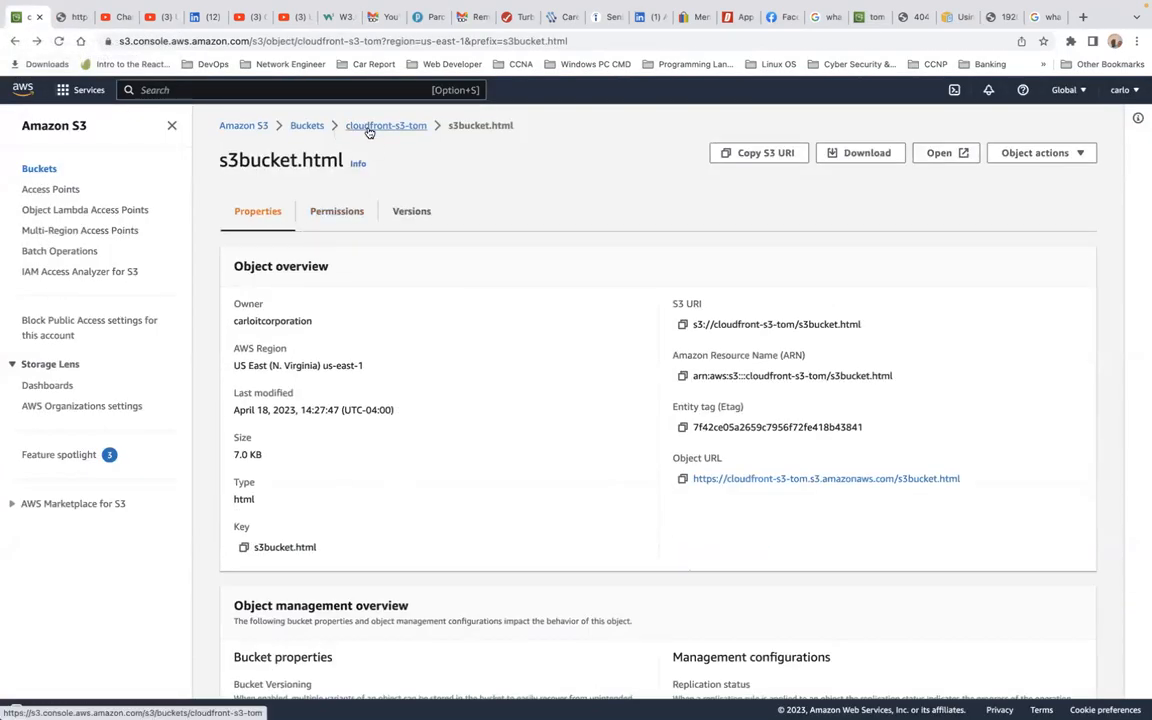
{"action": "left_click", "coordinate": [369, 128]}
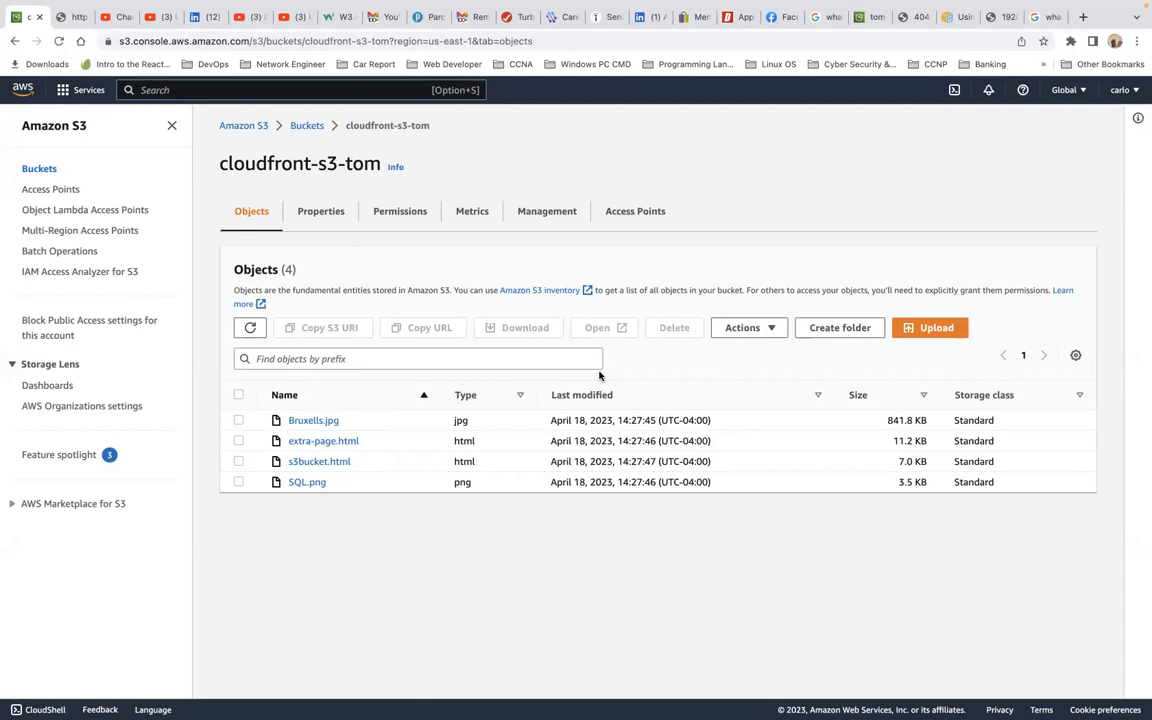
- Search the AWS services for "cloudf" and open CloudFront
{"action": "left_click", "coordinate": [288, 98]}
{"action": "type", "text": "cloud"}
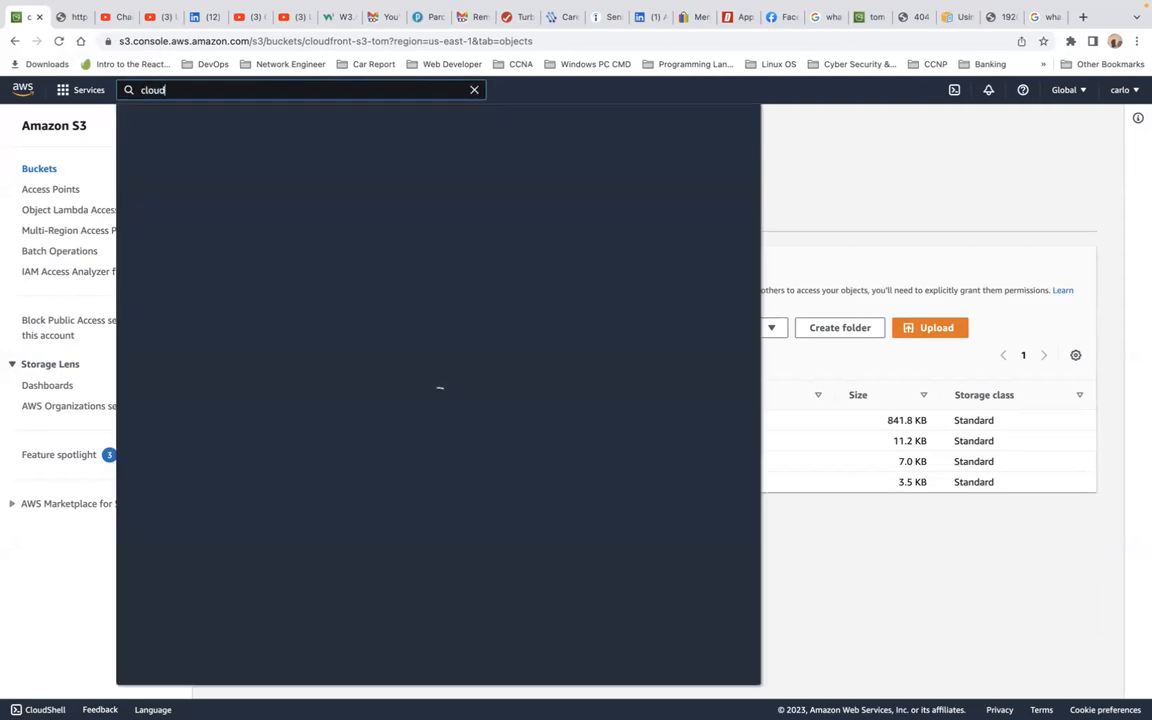
{"action": "type", "text": "formation"}
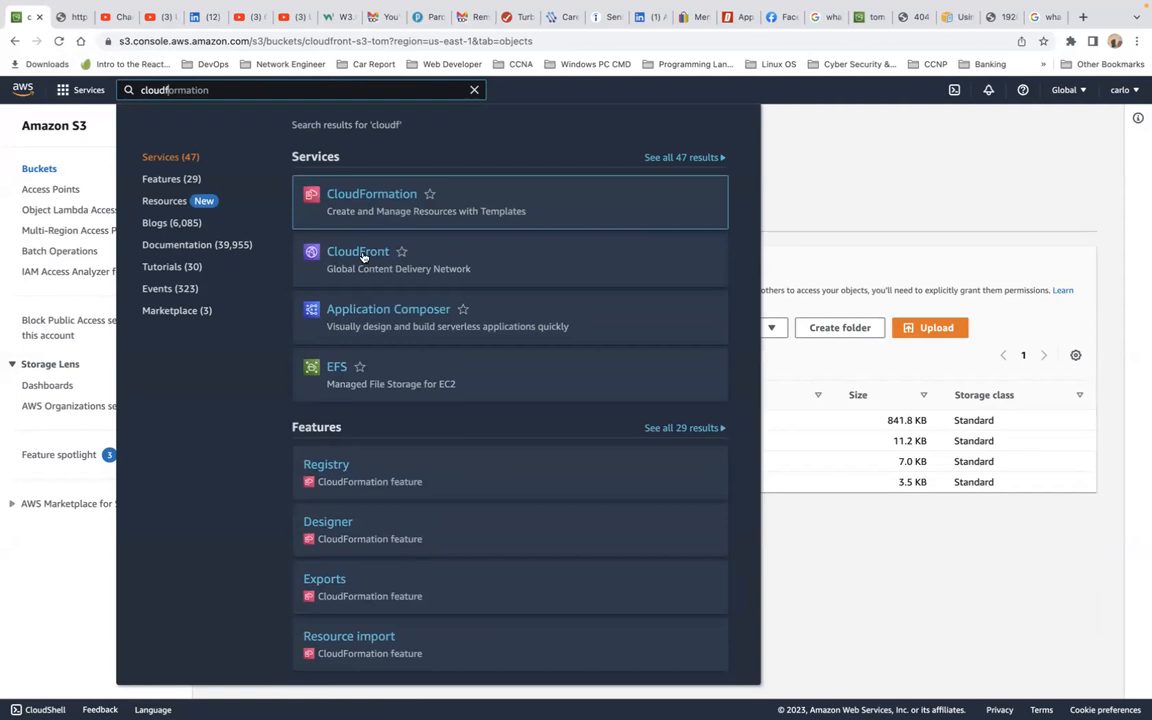
{"action": "left_click", "coordinate": [362, 255]}
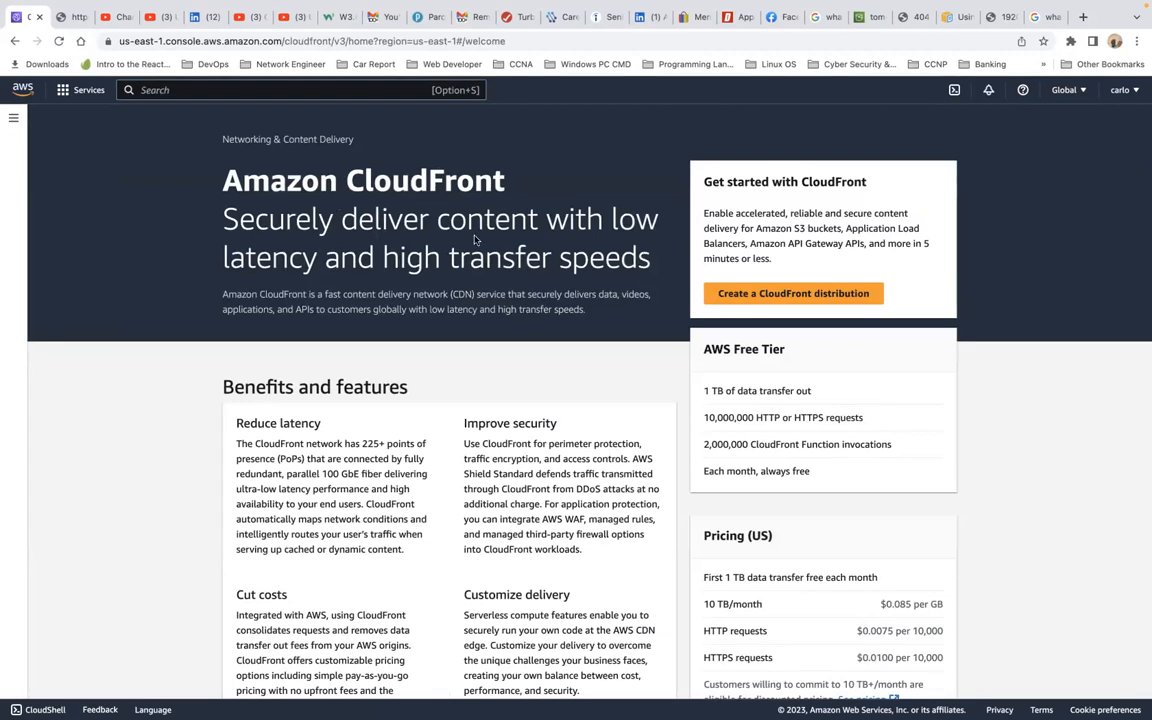
- Examine the CloudFront overview page, including its benefits, use cases, free tier and pricing information
{"action": "scroll", "coordinate": [529, 240], "scroll_direction": "down", "scroll_amount": 5}
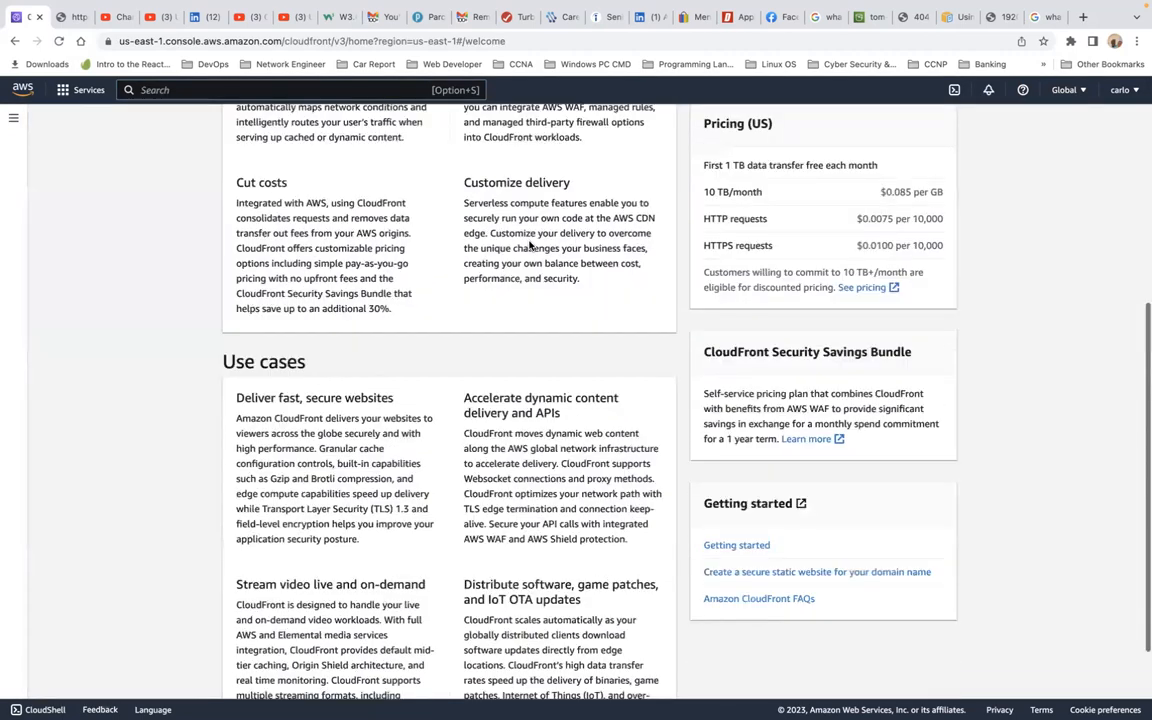
{"action": "scroll", "coordinate": [529, 245], "scroll_direction": "up", "scroll_amount": 4}
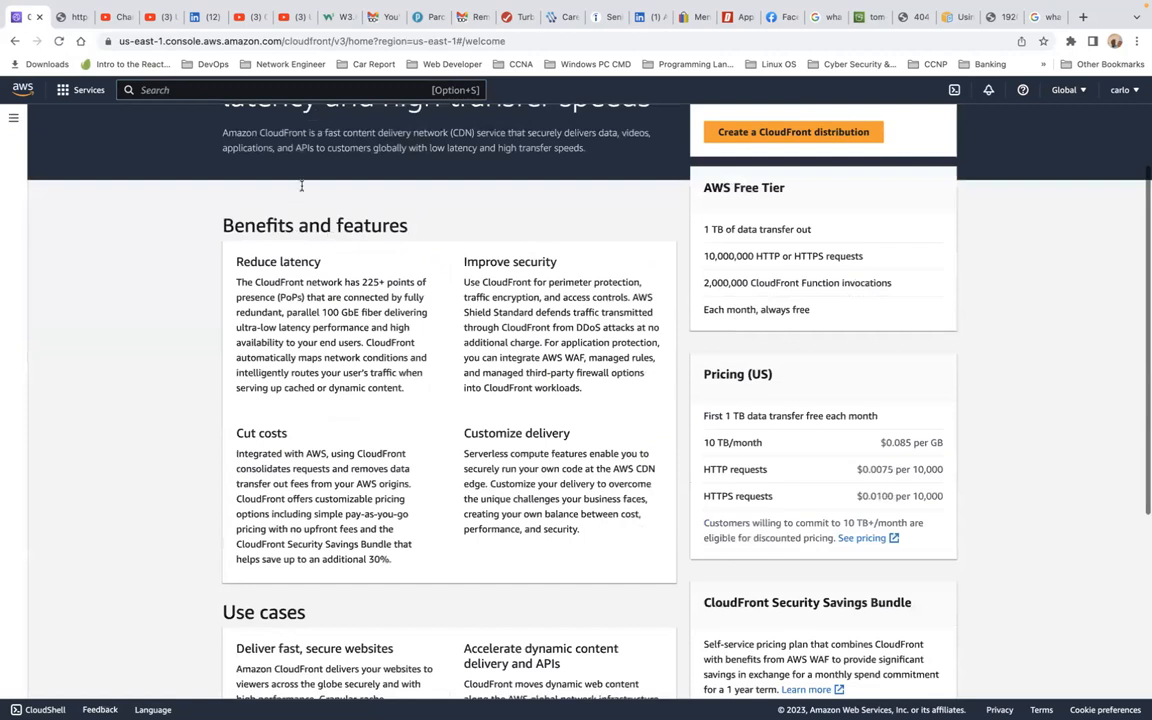
{"action": "scroll", "coordinate": [301, 185], "scroll_direction": "up", "scroll_amount": 2}
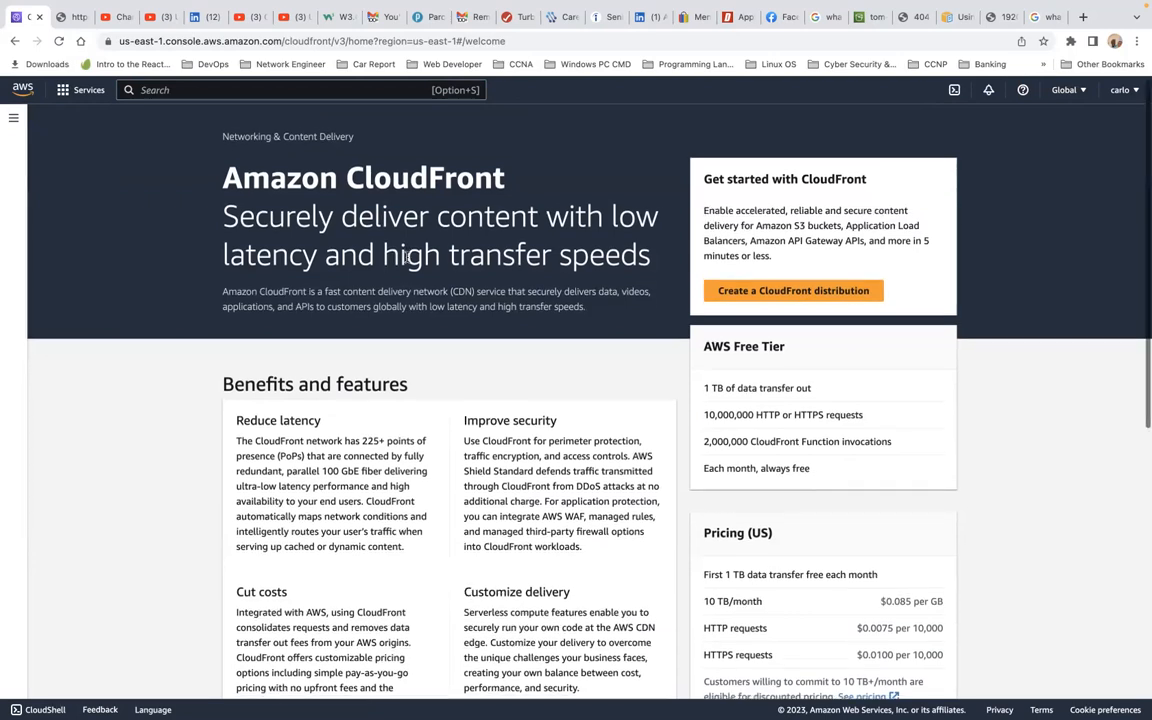
{"action": "scroll", "coordinate": [407, 258], "scroll_direction": "down", "scroll_amount": 2}
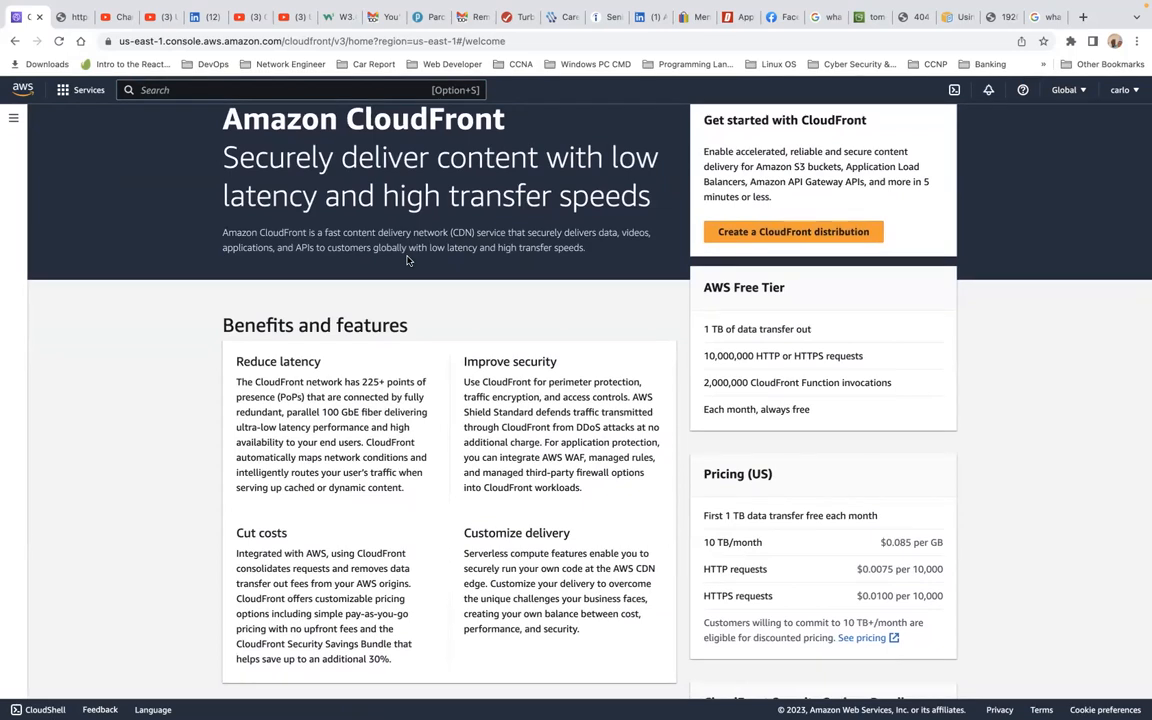
{"action": "scroll", "coordinate": [407, 260], "scroll_direction": "down", "scroll_amount": 2}
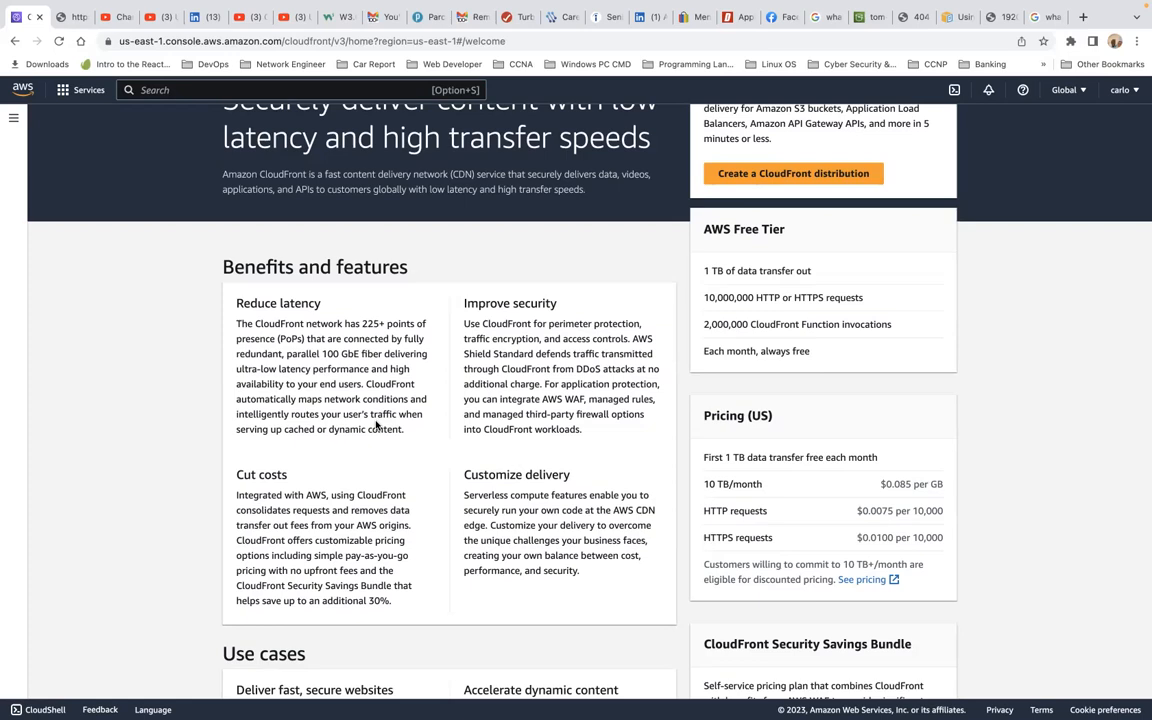
{"action": "scroll", "coordinate": [376, 426], "scroll_direction": "down", "scroll_amount": 3}
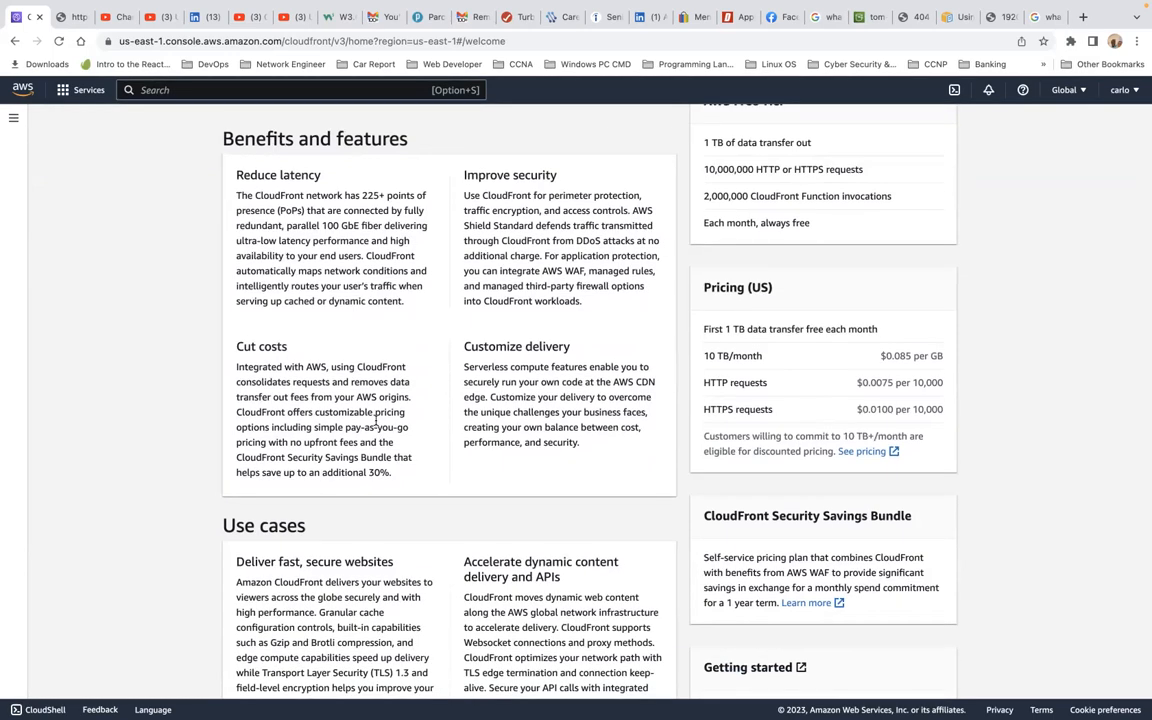
{"action": "scroll", "coordinate": [376, 424], "scroll_direction": "down", "scroll_amount": 6}
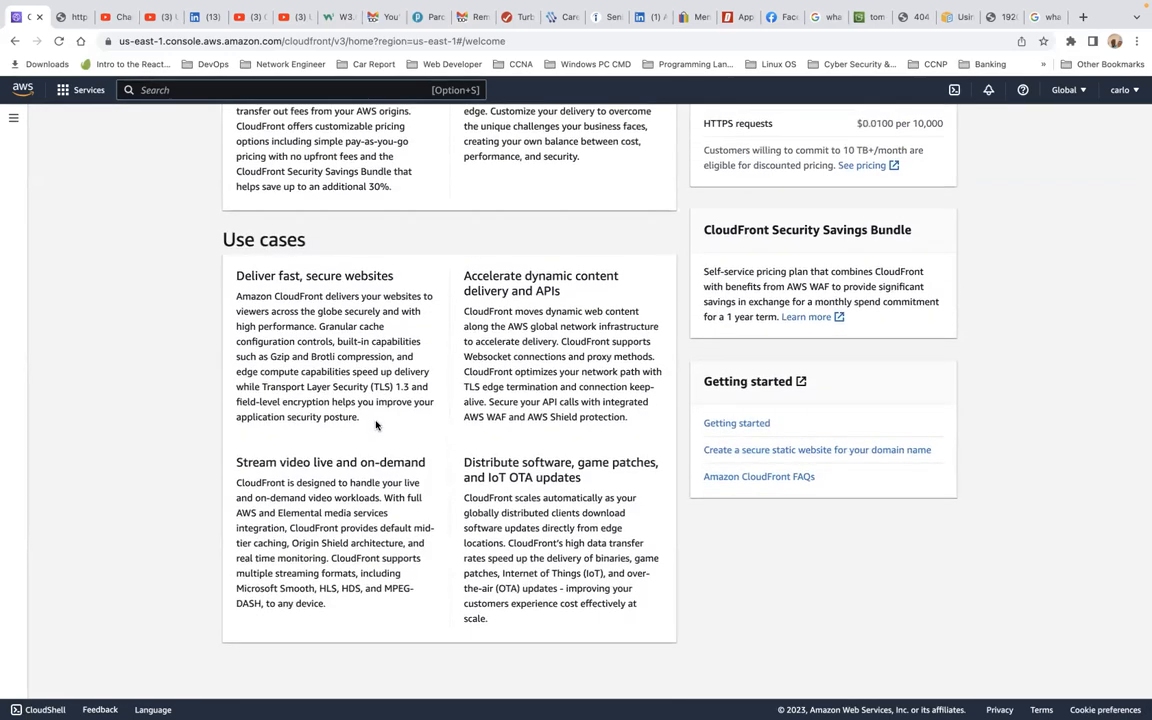
{"action": "scroll", "coordinate": [376, 424], "scroll_direction": "up", "scroll_amount": 10}
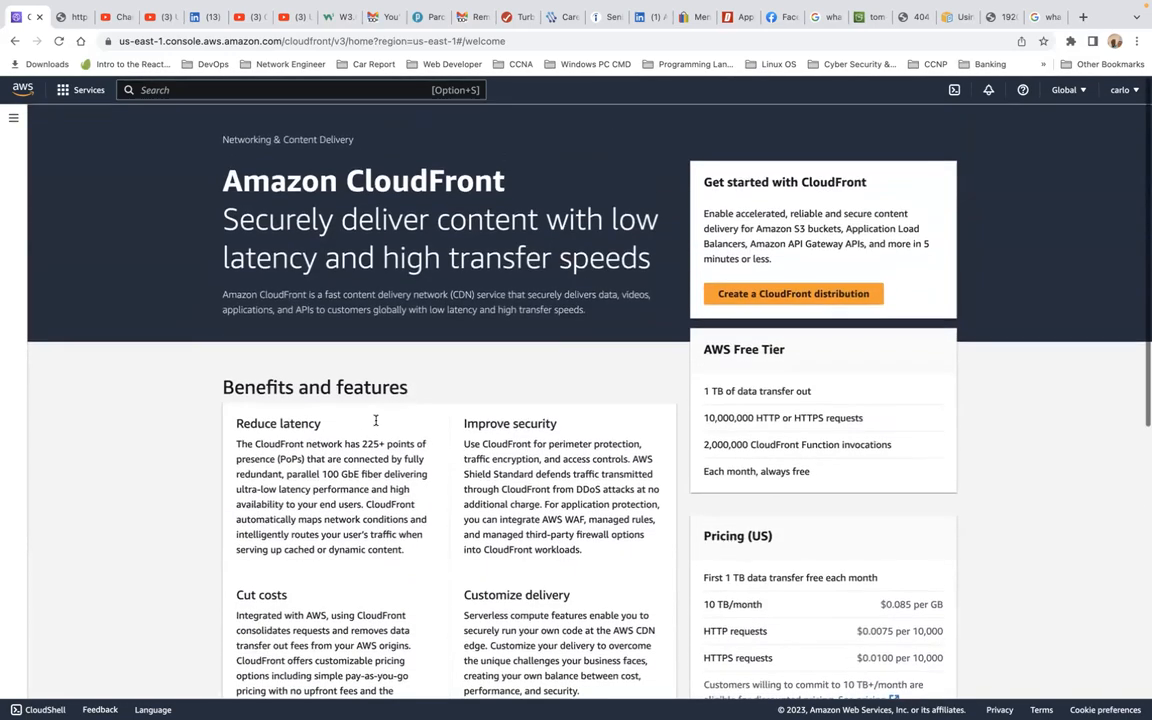
- Start a new CloudFront distribution with cloudfront-s3-tom.s3.amazonaws.com as the origin domain, keeping the prefilled origin name
{"action": "left_click", "coordinate": [821, 298]}
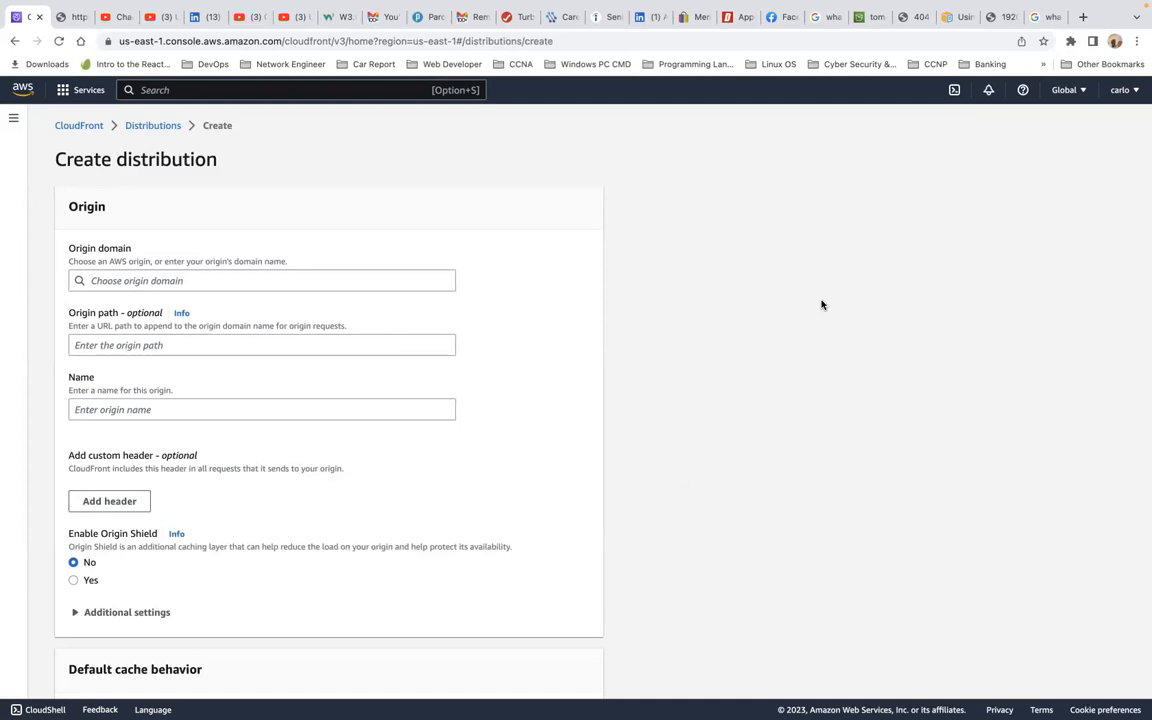
{"action": "left_click", "coordinate": [281, 280]}
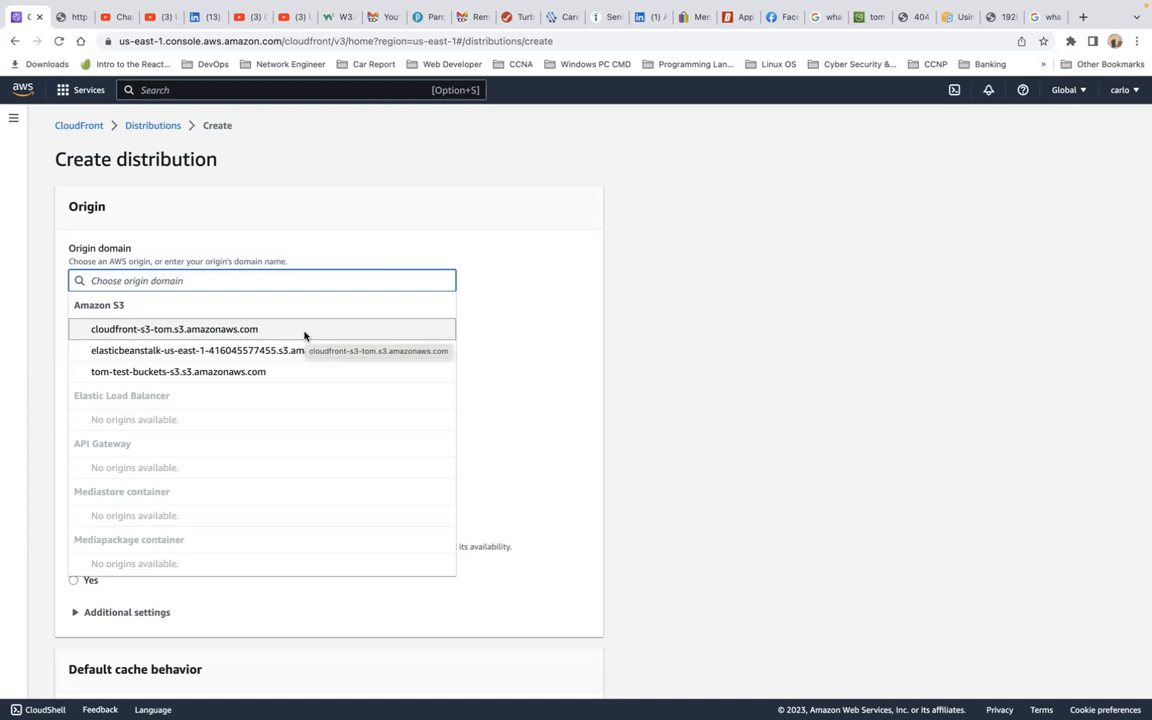
{"action": "left_click", "coordinate": [226, 329]}
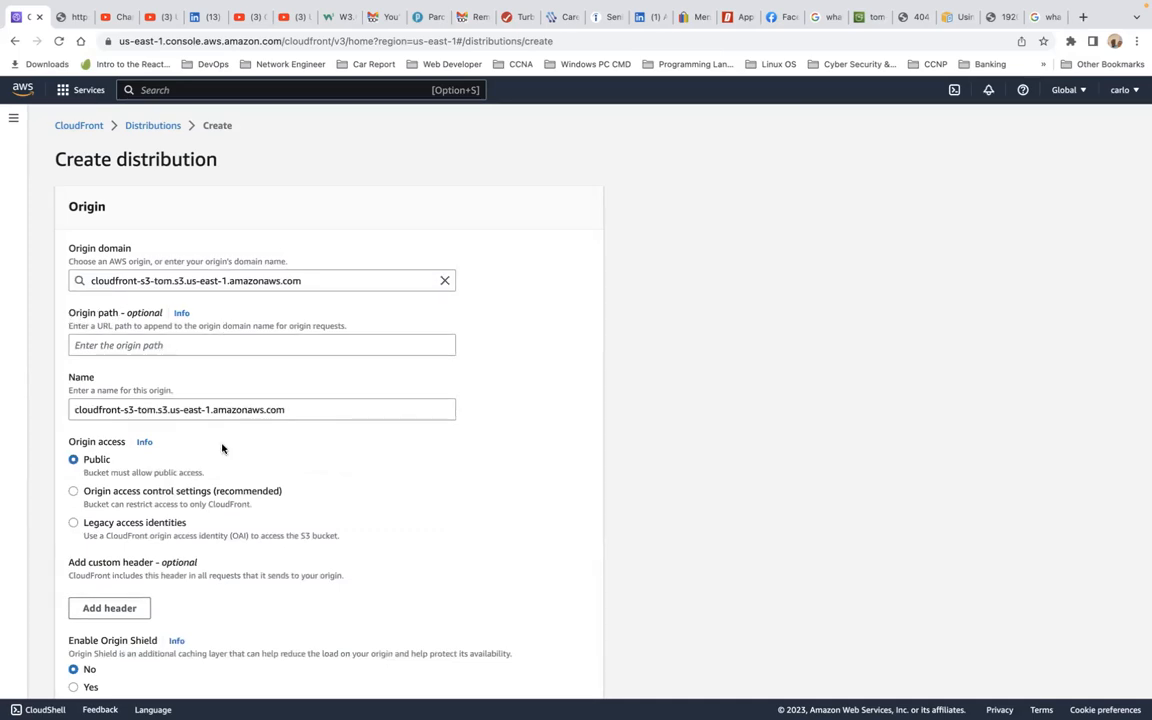
{"action": "scroll", "coordinate": [218, 429], "scroll_direction": "down", "scroll_amount": 1}
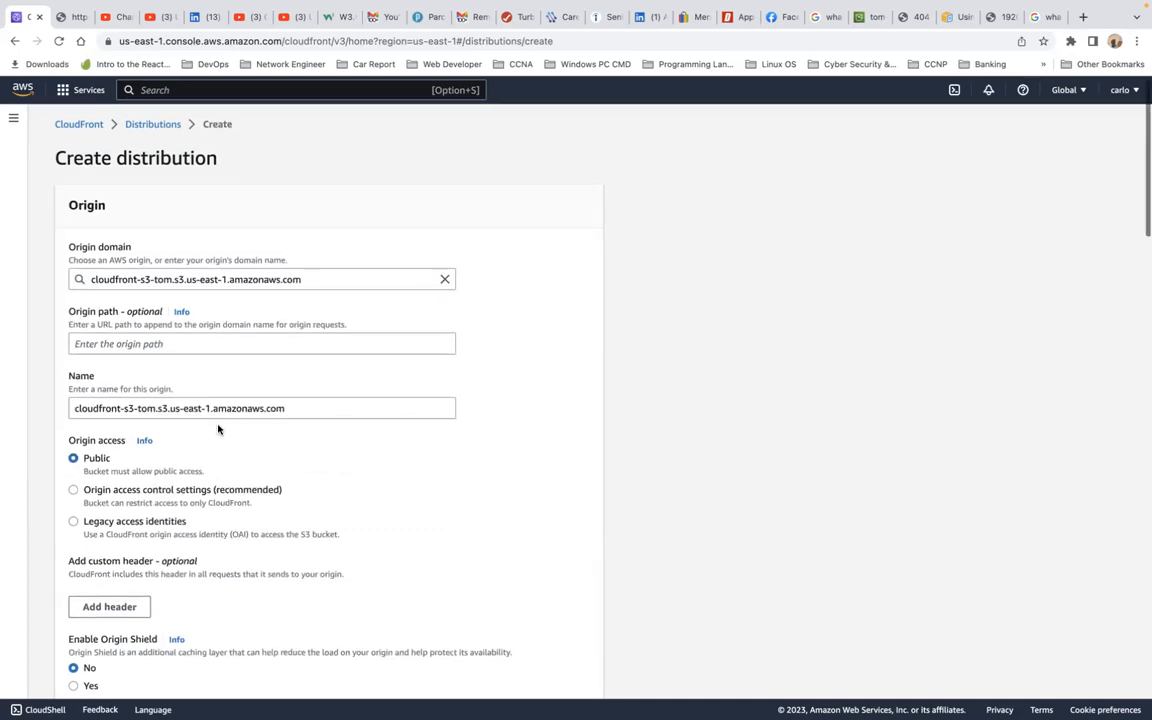
{"action": "left_click", "coordinate": [327, 397]}
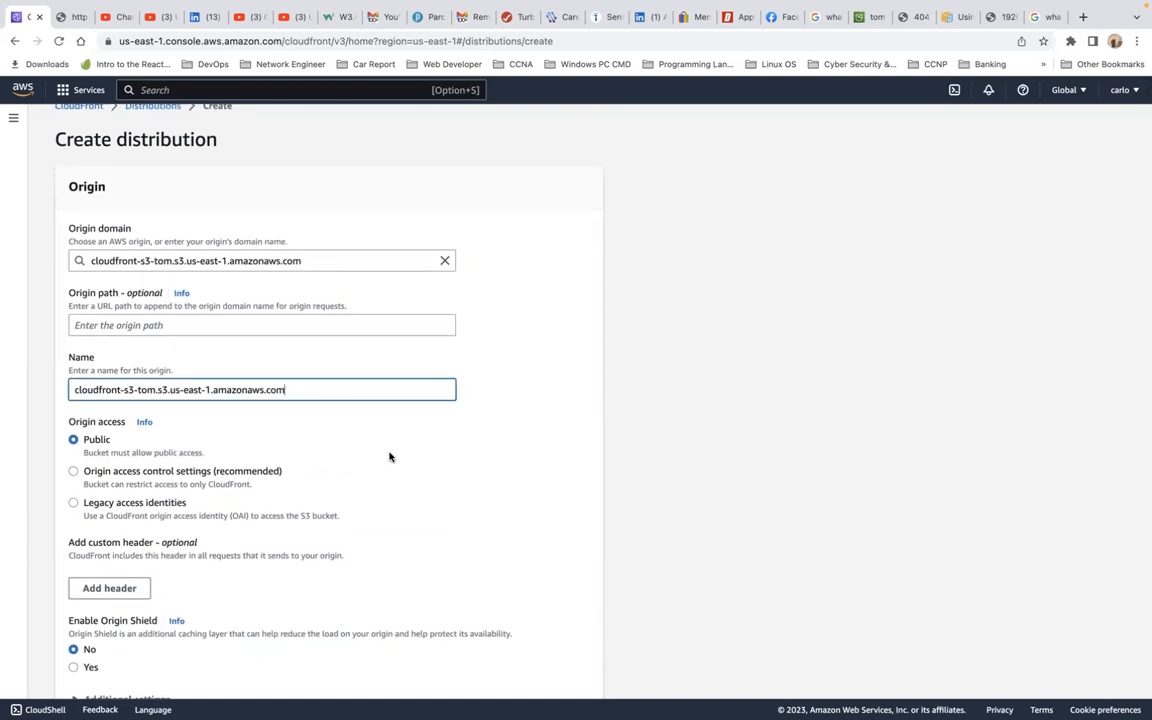
- Compare the origin access options and set origin access to Origin access control settings (recommended)
{"action": "scroll", "coordinate": [395, 457], "scroll_direction": "down", "scroll_amount": 3}
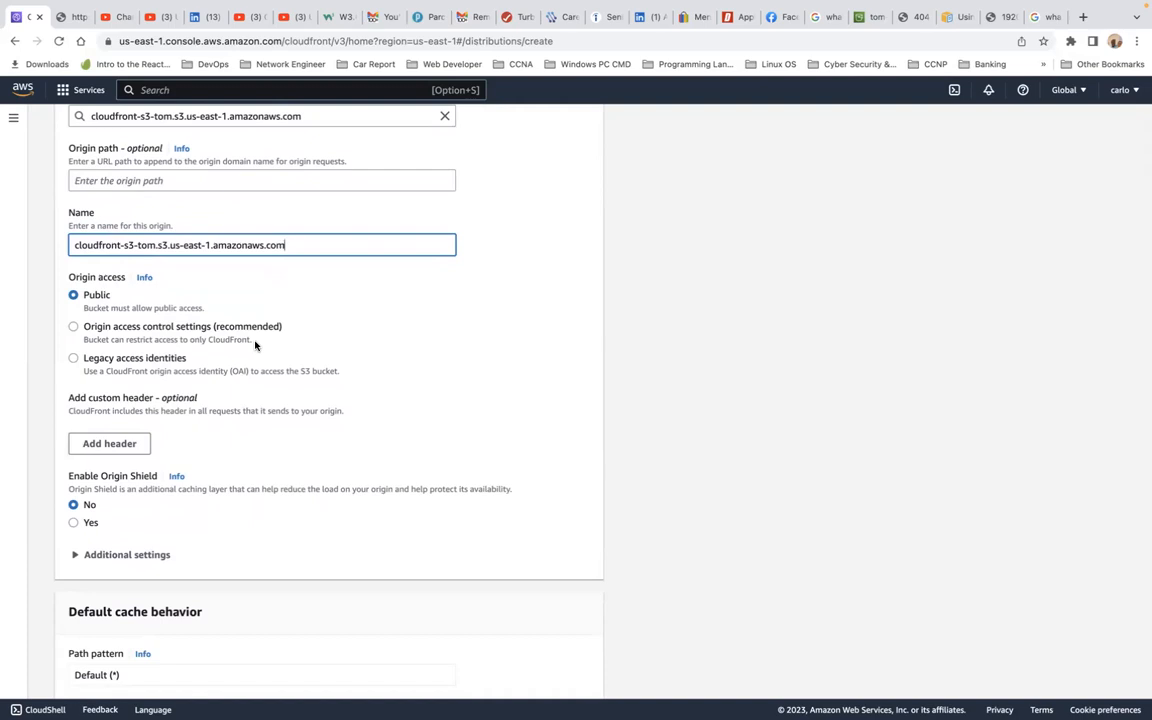
{"action": "left_click", "coordinate": [155, 333]}
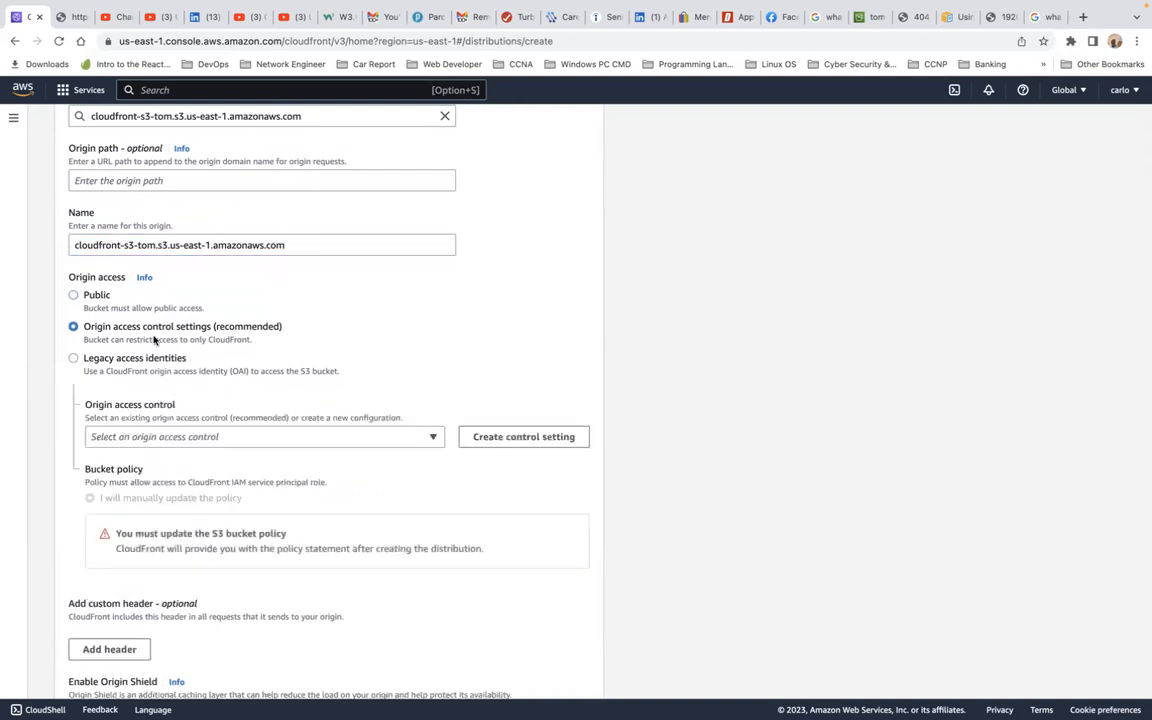
{"action": "left_click", "coordinate": [162, 361]}
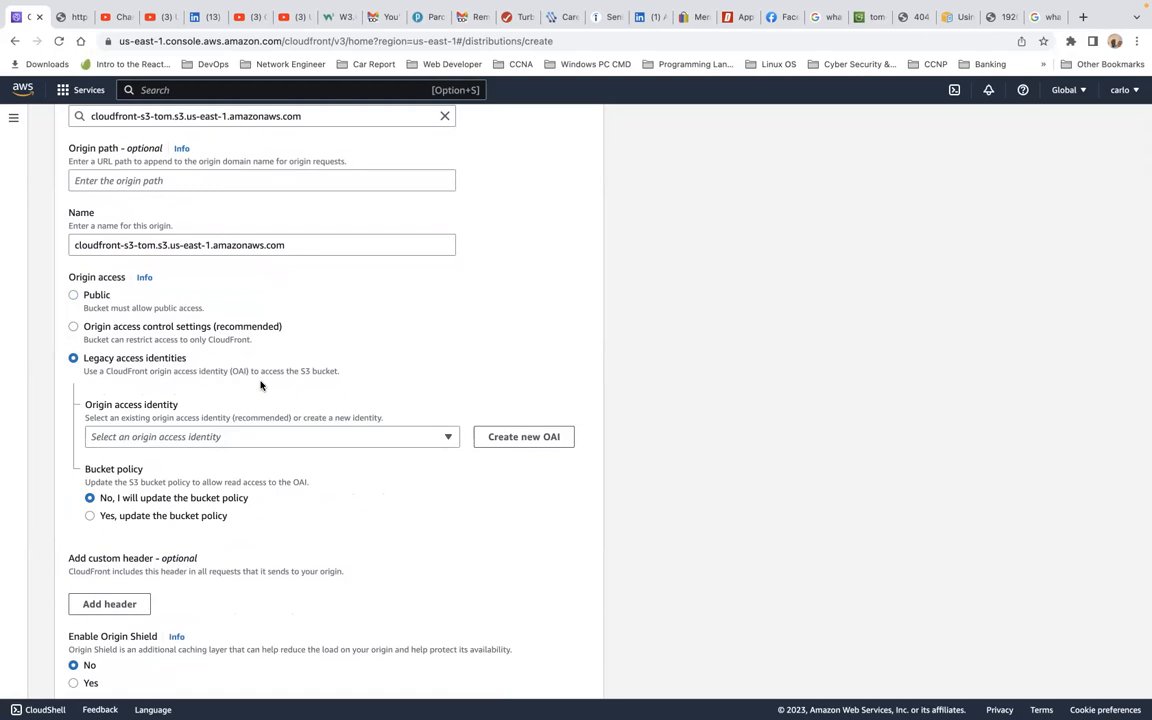
{"action": "left_click", "coordinate": [226, 328]}
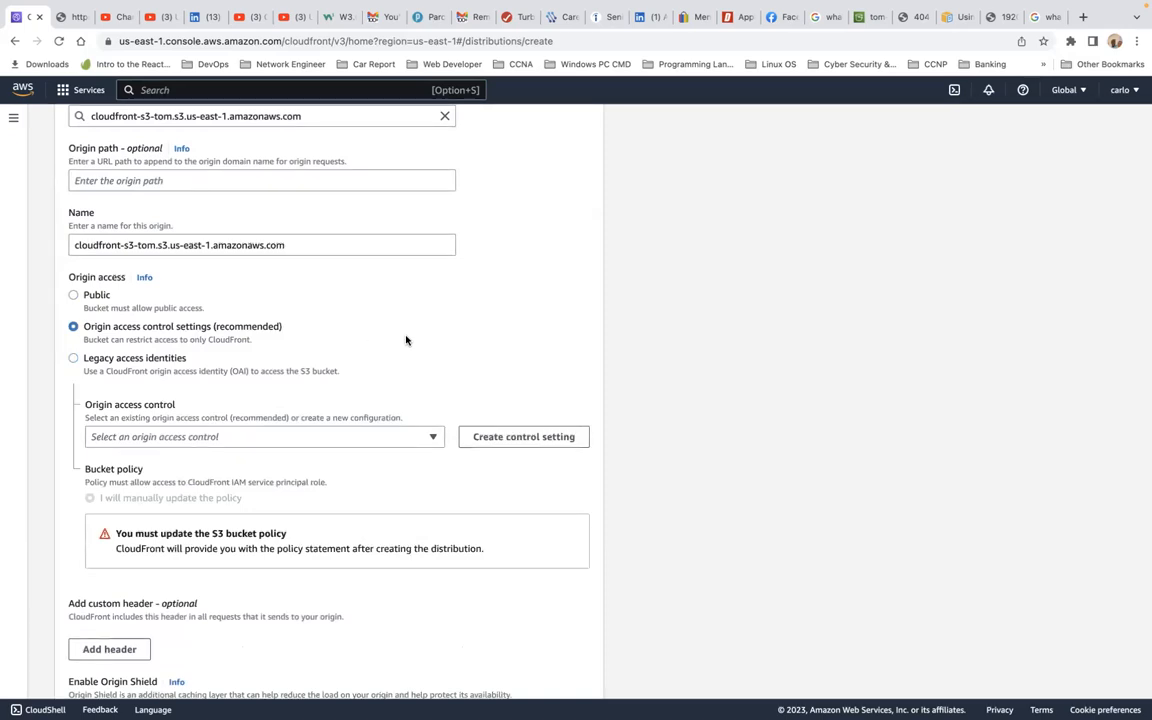
- Examine the rest of the distribution's origin settings, including the bucket policy notice, custom header and Origin Shield options
{"action": "scroll", "coordinate": [406, 341], "scroll_direction": "down", "scroll_amount": 2}
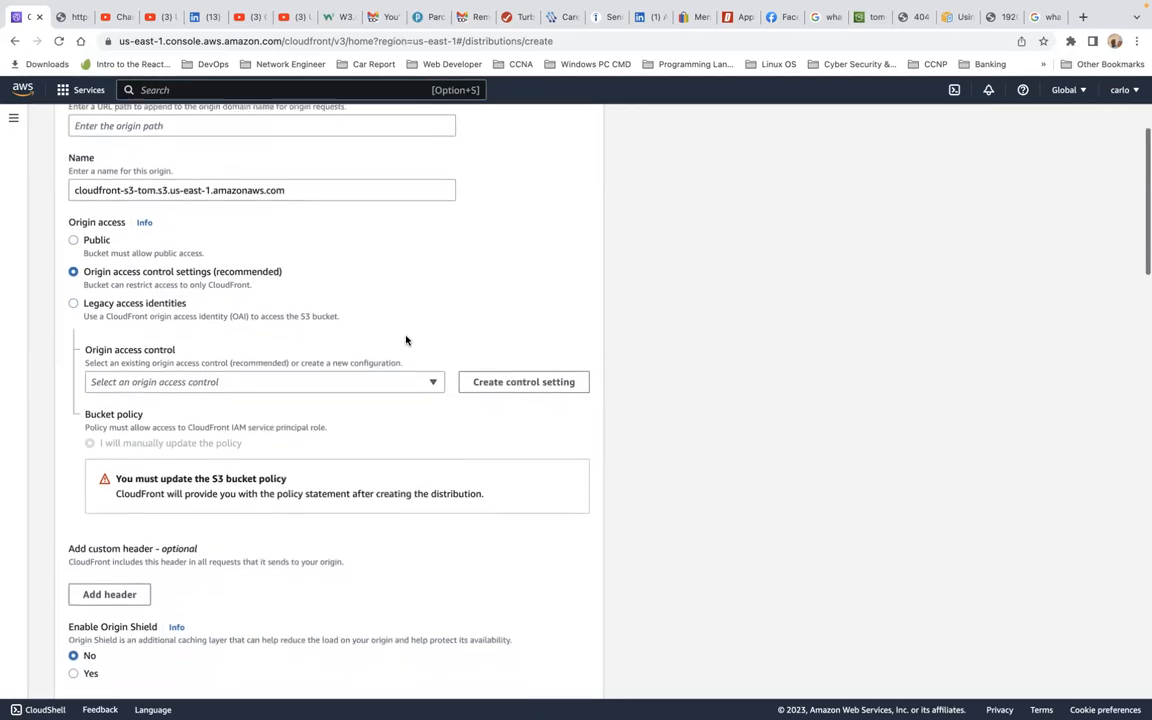
{"action": "scroll", "coordinate": [406, 341], "scroll_direction": "down", "scroll_amount": 2}
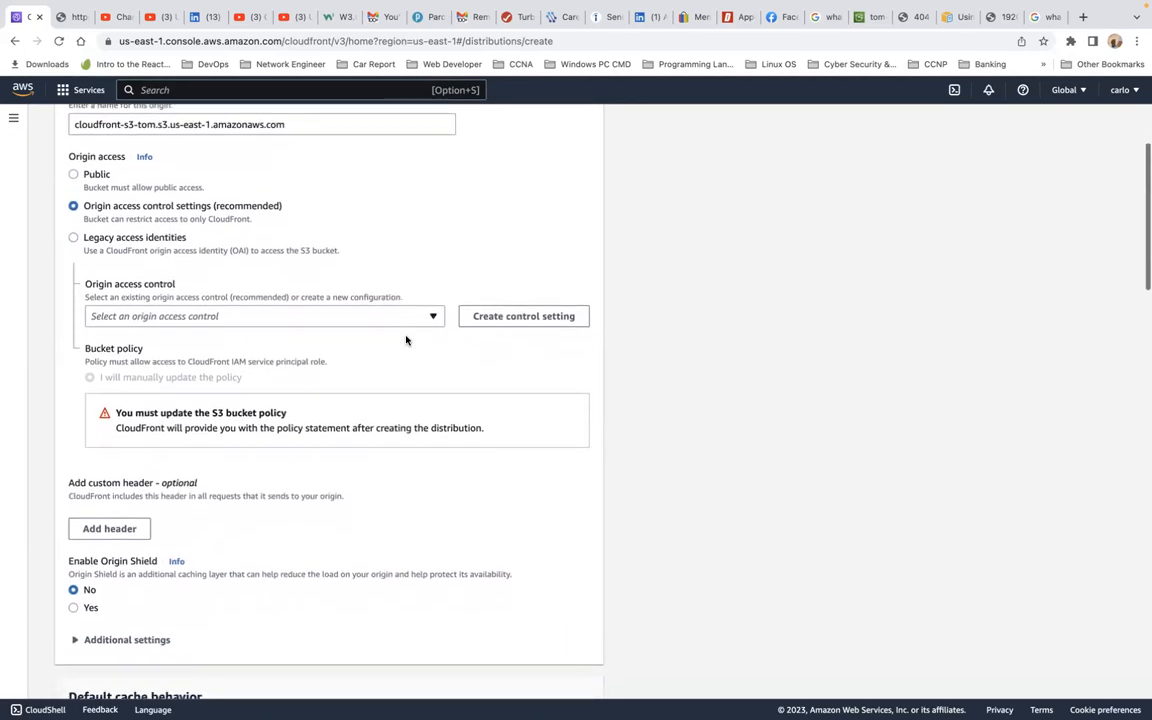
{"action": "scroll", "coordinate": [406, 341], "scroll_direction": "down", "scroll_amount": 3}
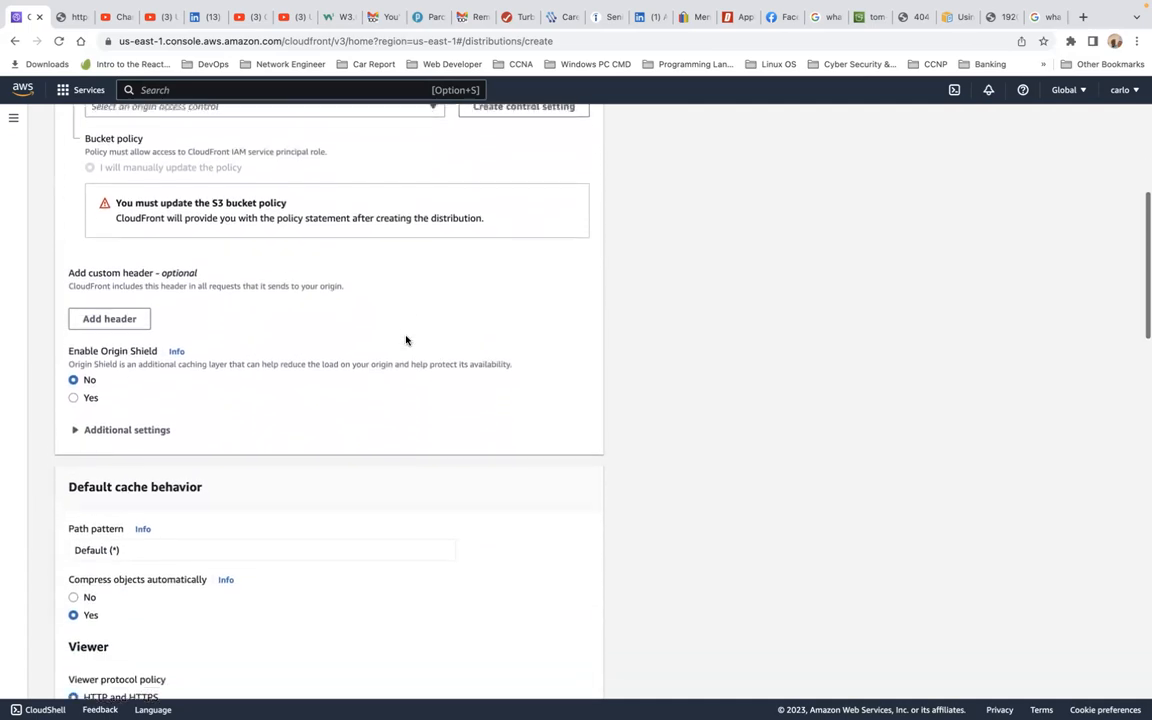
{"action": "scroll", "coordinate": [406, 341], "scroll_direction": "up", "scroll_amount": 2}
{"action": "scroll", "coordinate": [406, 341], "scroll_direction": "down", "scroll_amount": 1}
{"action": "scroll", "coordinate": [406, 341], "scroll_direction": "down", "scroll_amount": 2}
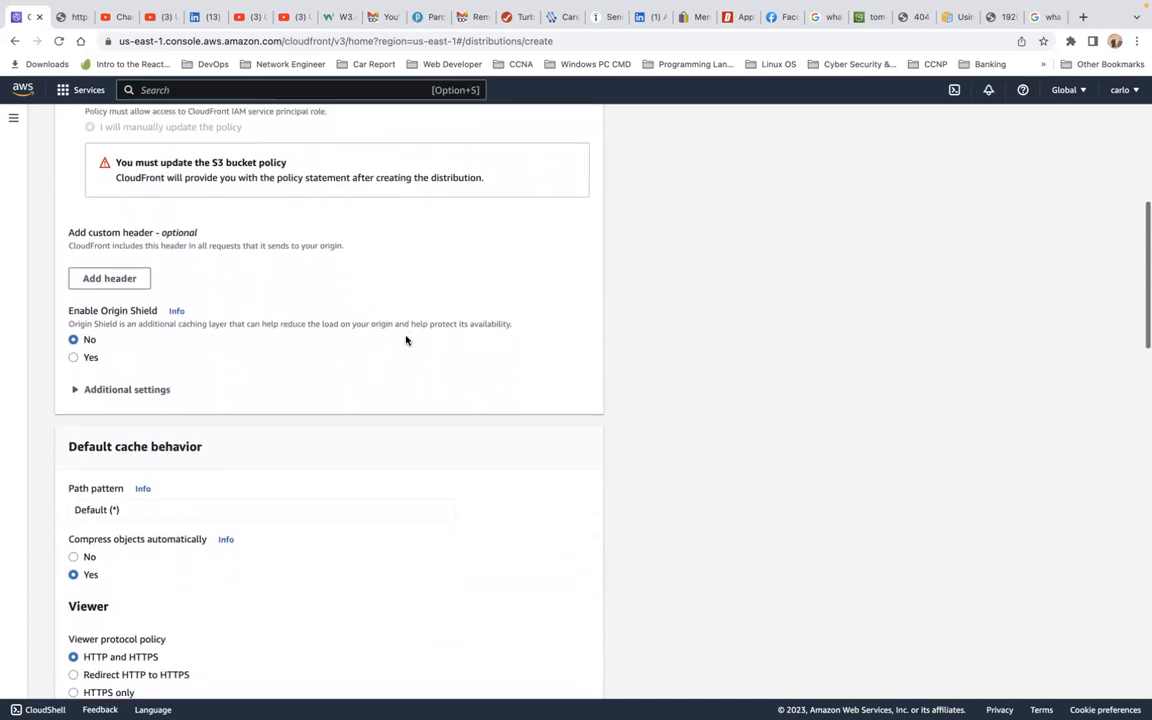
{"action": "scroll", "coordinate": [406, 341], "scroll_direction": "up", "scroll_amount": 1}
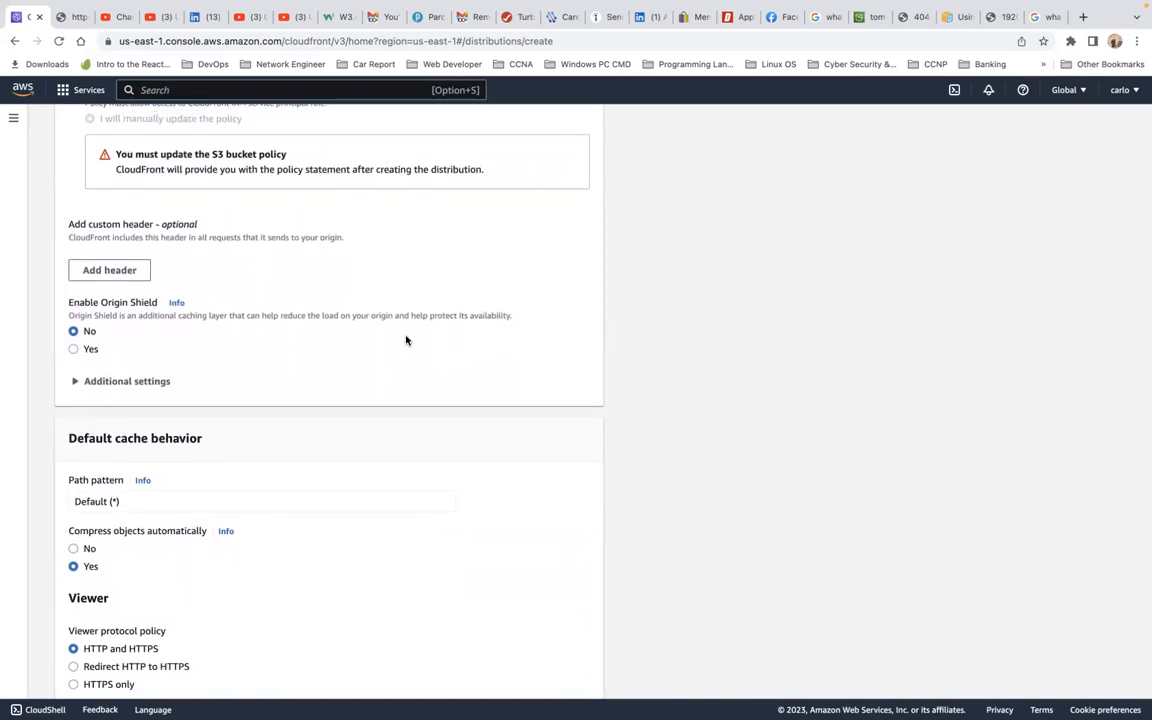
{"action": "scroll", "coordinate": [406, 338], "scroll_direction": "up", "scroll_amount": 5}
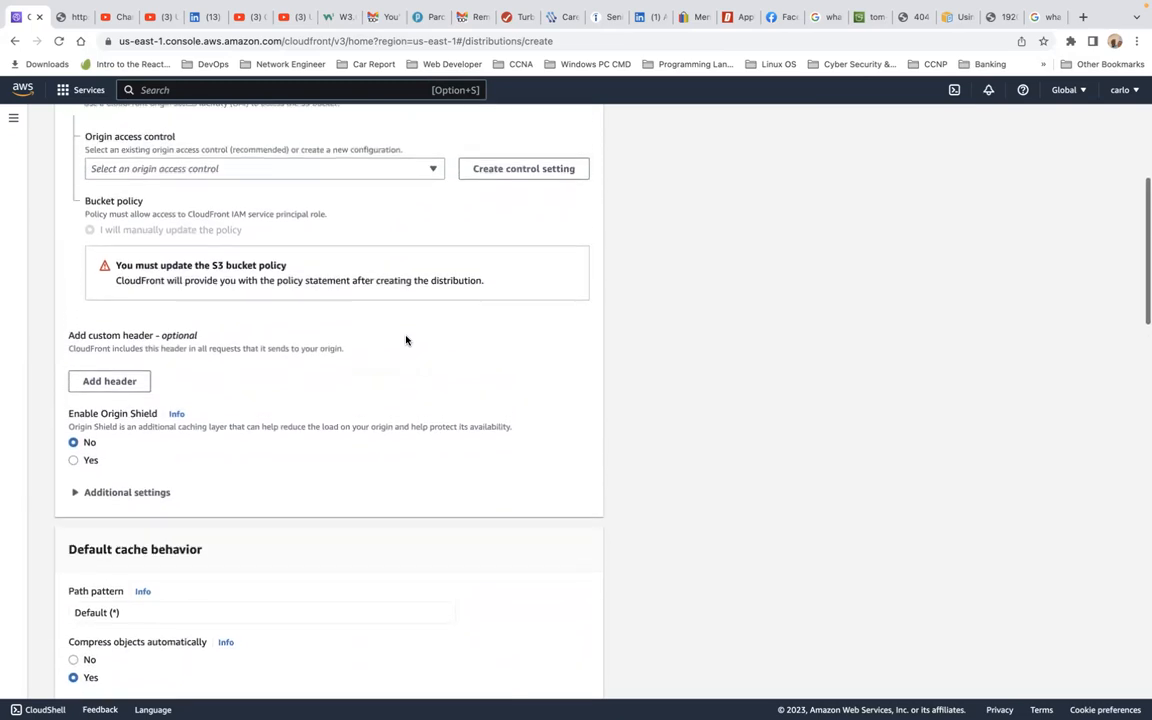
- Create an origin access control setting with the prefilled cloudfront-s3-tom.s3.us-east-1.amazonaws.com name, Sign requests (recommended) and origin type S3
{"action": "left_click", "coordinate": [528, 229]}
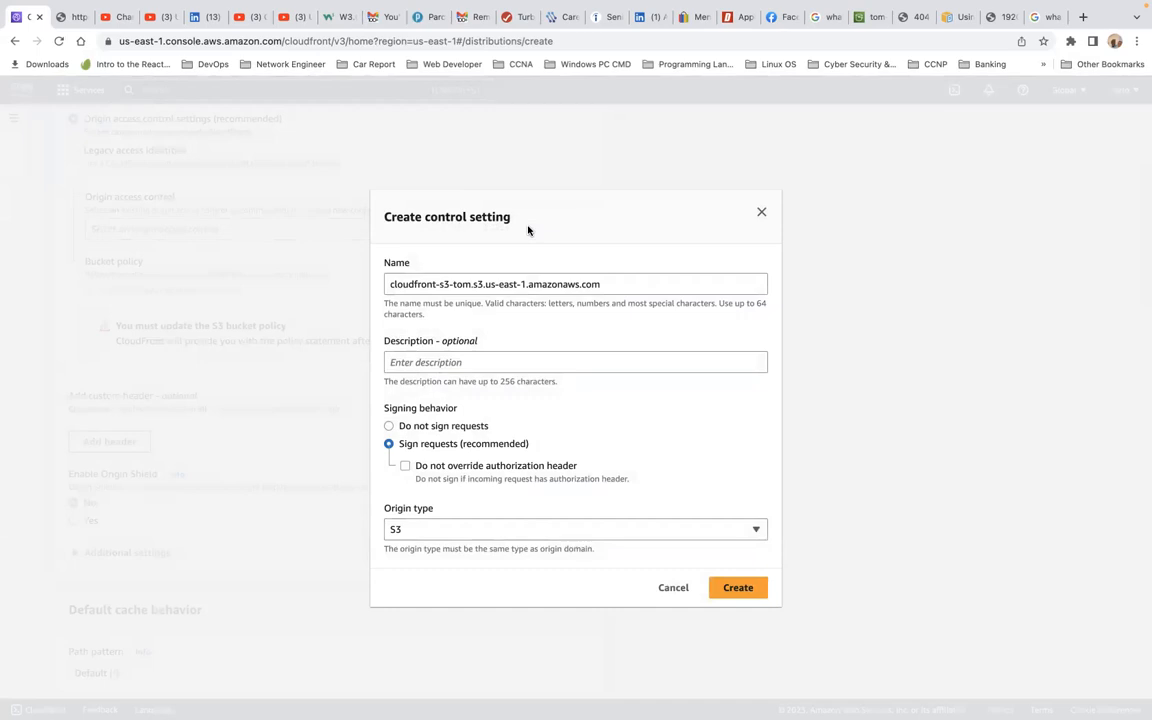
{"action": "left_click", "coordinate": [391, 284]}
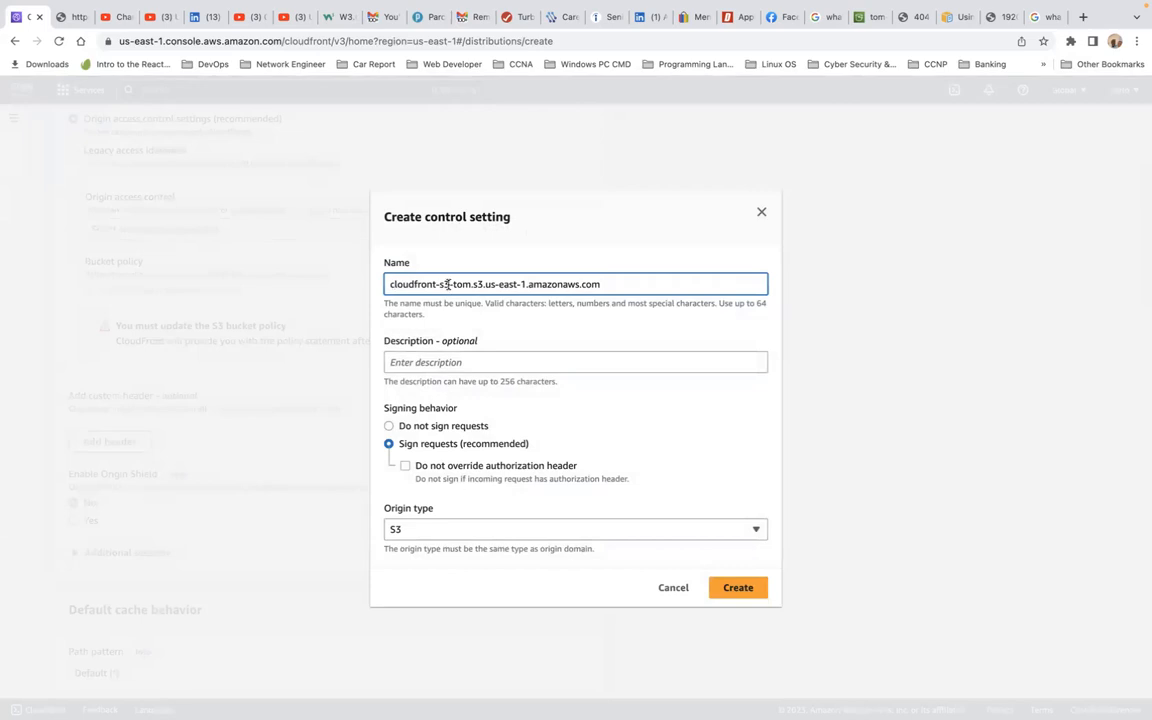
{"action": "left_click_drag", "start_coordinate": [414, 284], "coordinate": [540, 286]}
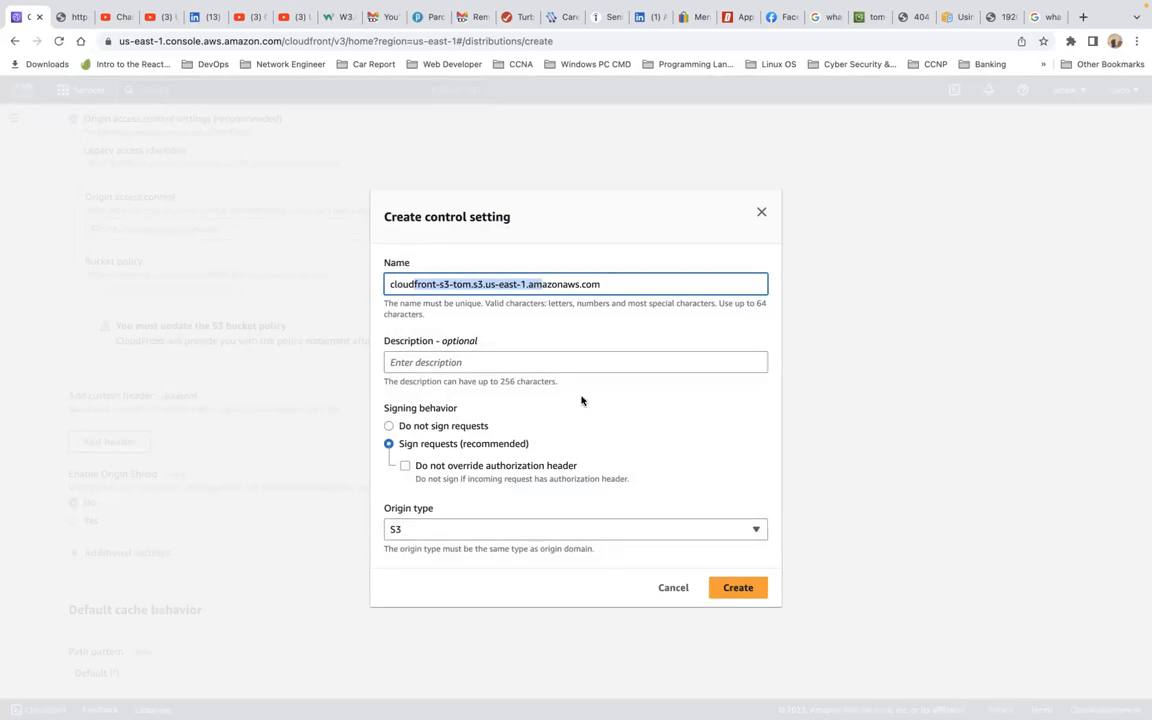
{"action": "left_click", "coordinate": [736, 588]}
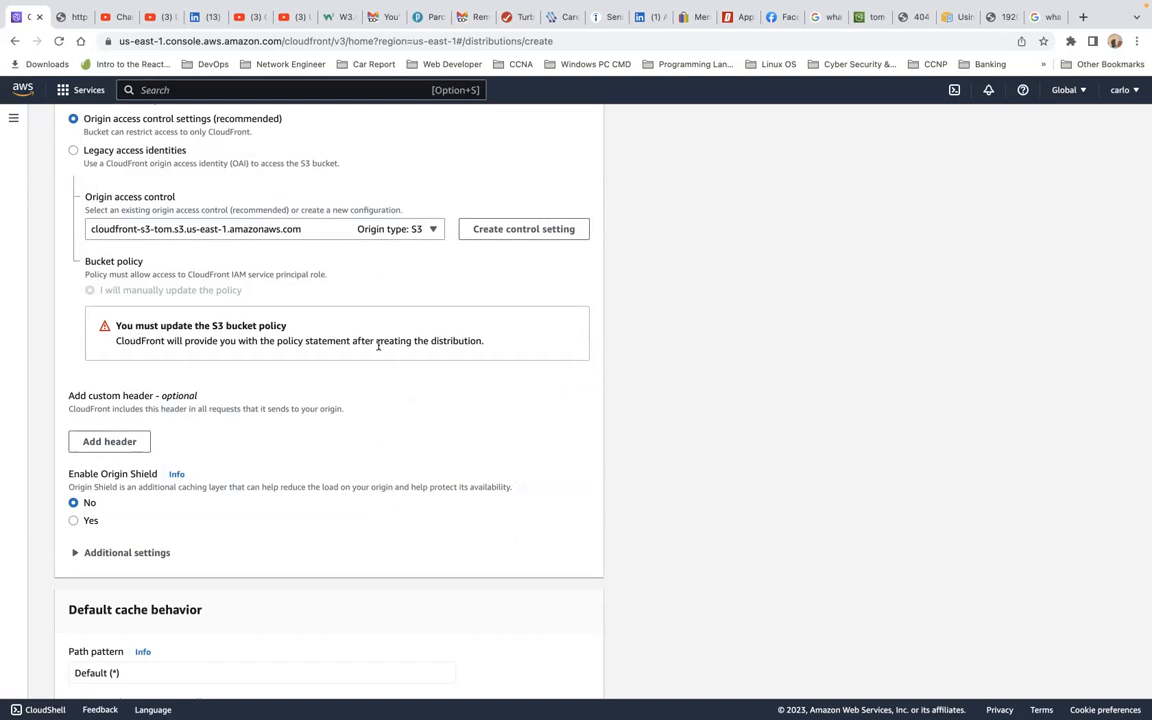
- Switch to the Amazon S3 console, refresh the bucket list and open the cloudfront-s3-tom bucket
{"action": "left_click", "coordinate": [373, 41]}
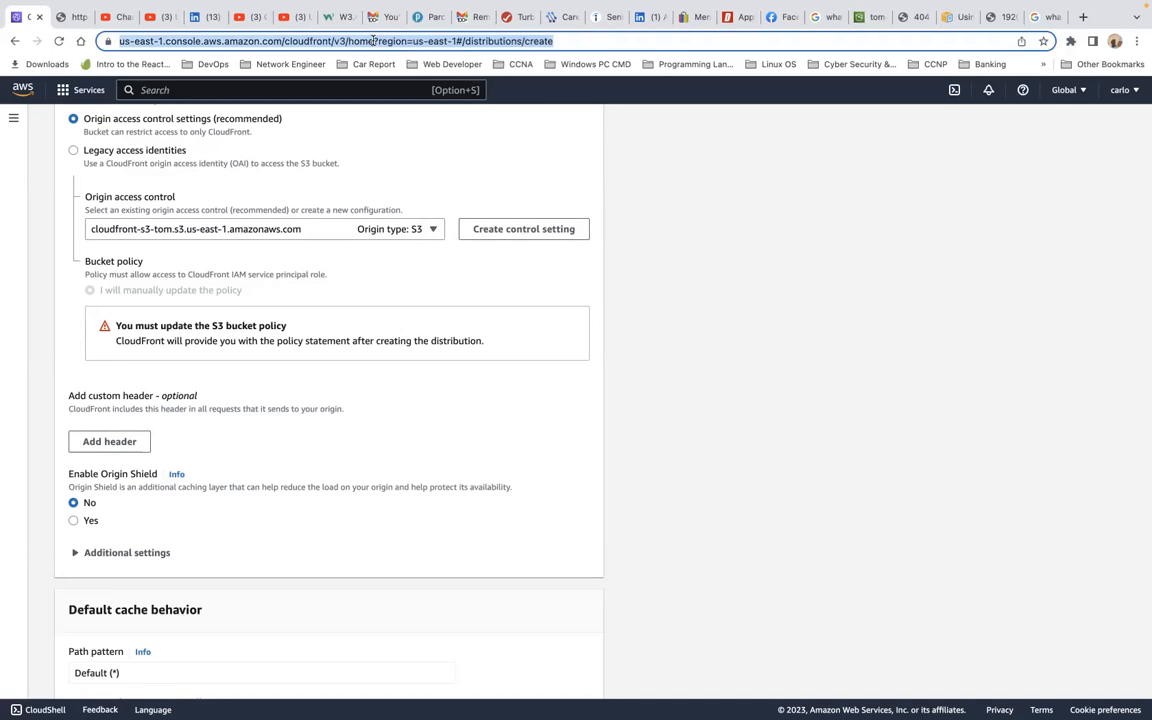
{"action": "left_click", "coordinate": [870, 52]}
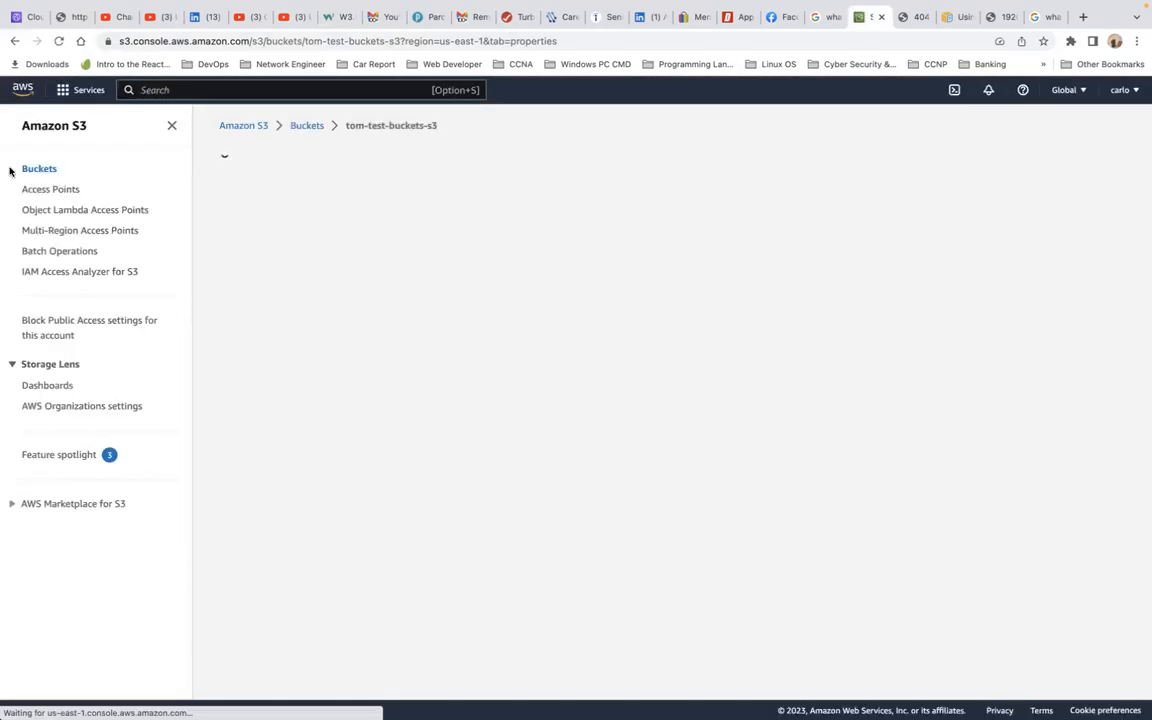
{"action": "left_click", "coordinate": [302, 126]}
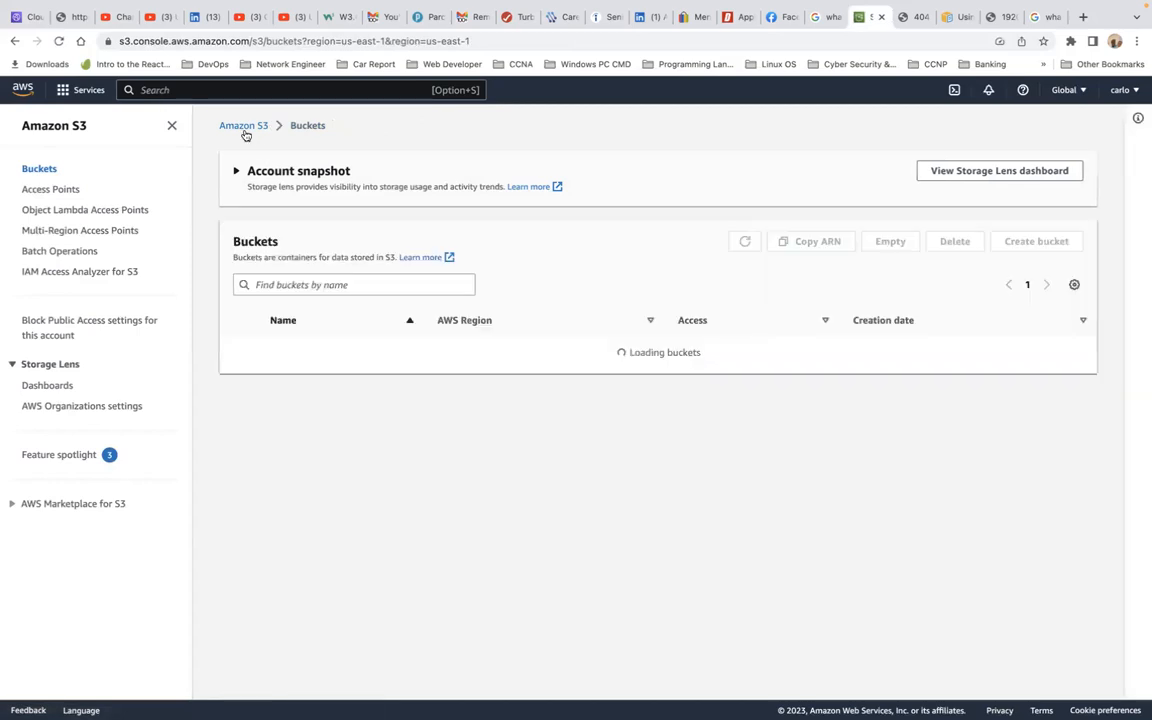
{"action": "left_click", "coordinate": [245, 130]}
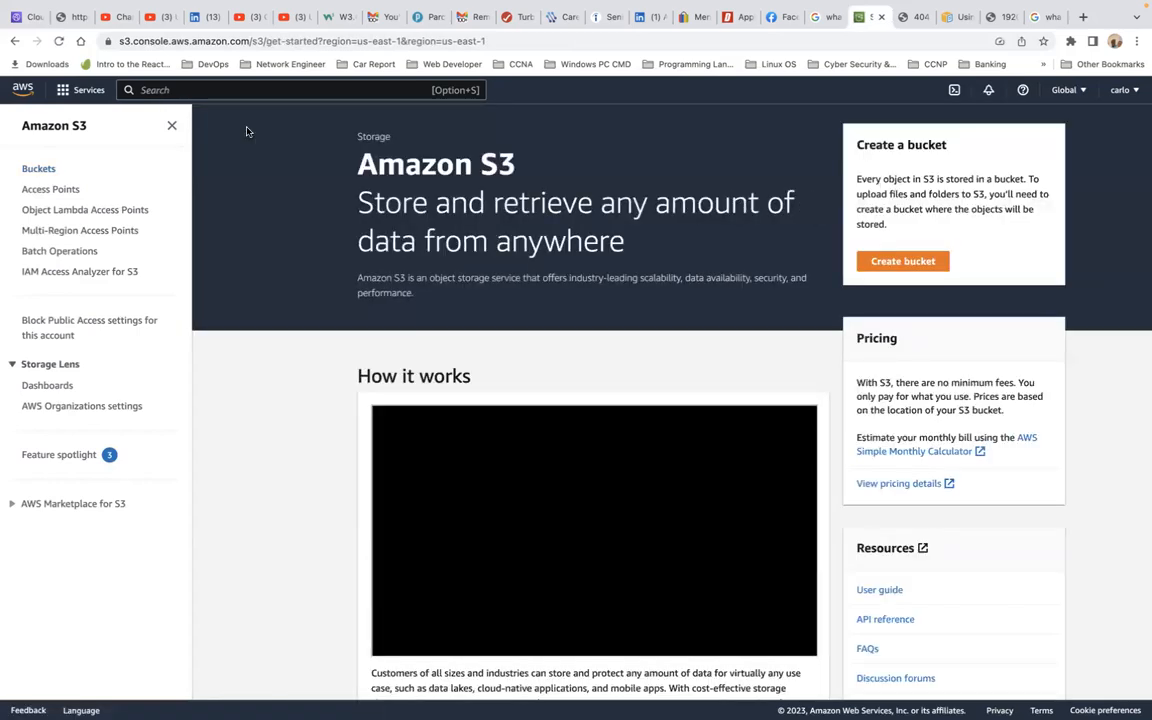
{"action": "left_click", "coordinate": [44, 170]}
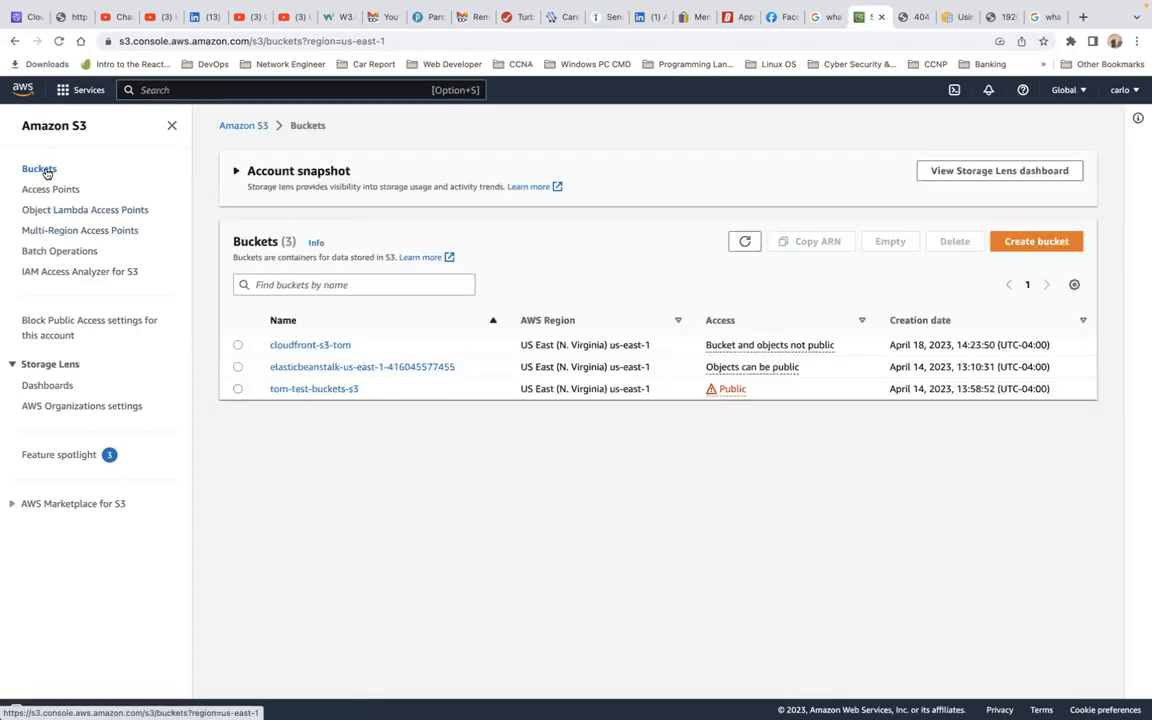
{"action": "left_click", "coordinate": [59, 41]}
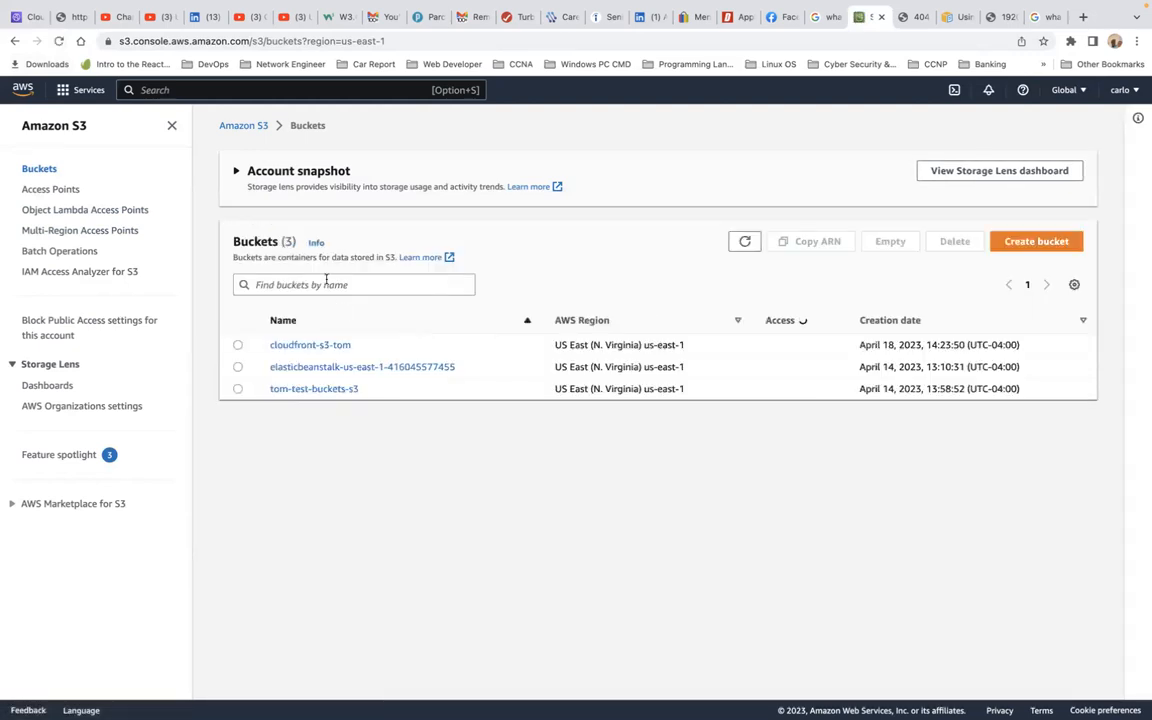
{"action": "left_click", "coordinate": [311, 346]}
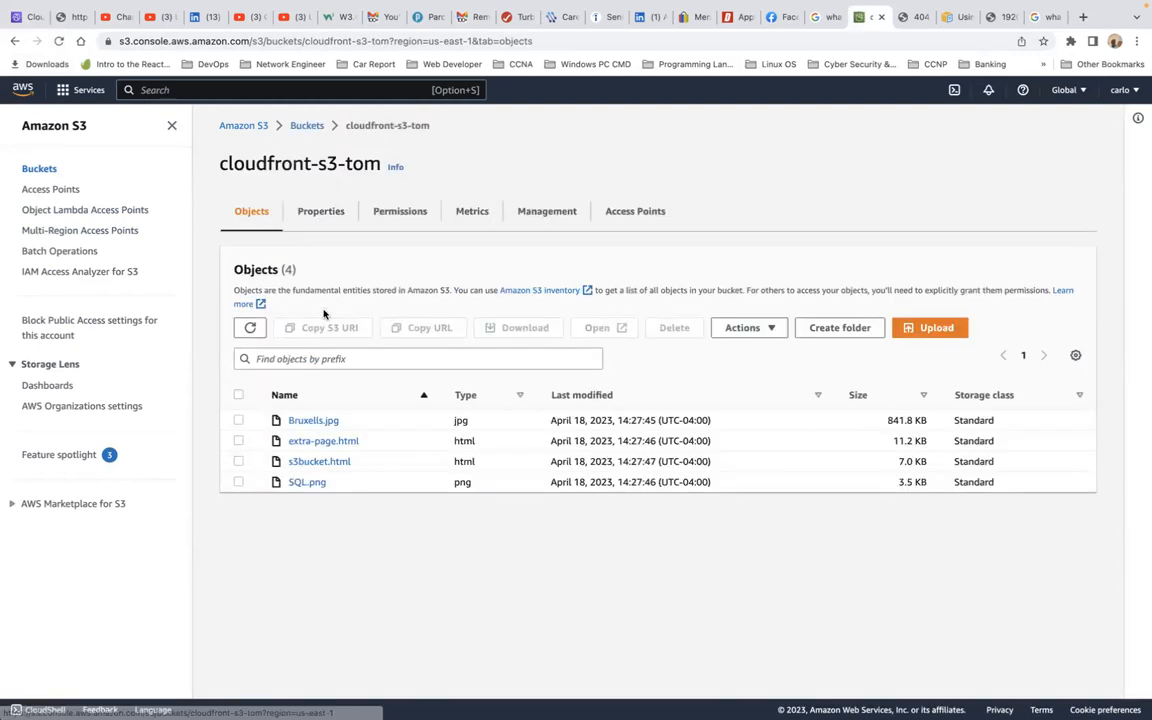
- Look through the cloudfront-s3-tom bucket's permissions and its properties down to static website hosting
{"action": "left_click", "coordinate": [406, 214]}
{"action": "scroll", "coordinate": [524, 393], "scroll_direction": "down", "scroll_amount": 10}
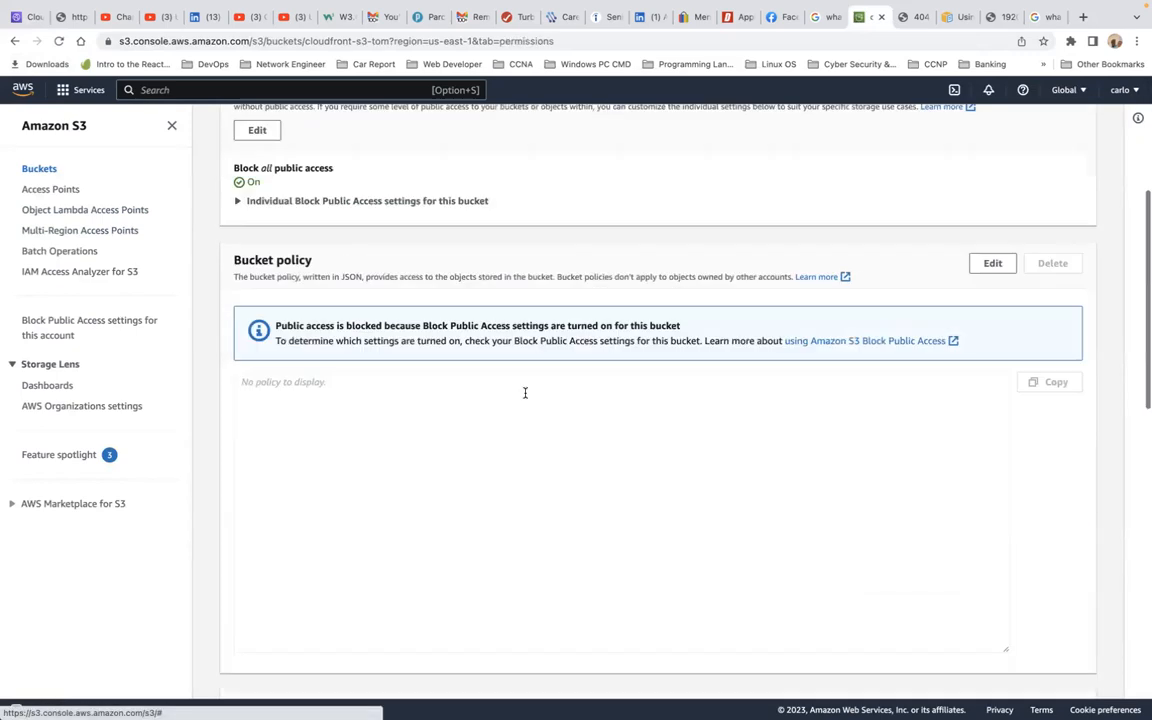
{"action": "scroll", "coordinate": [525, 395], "scroll_direction": "down", "scroll_amount": 3}
{"action": "scroll", "coordinate": [525, 391], "scroll_direction": "up", "scroll_amount": 8}
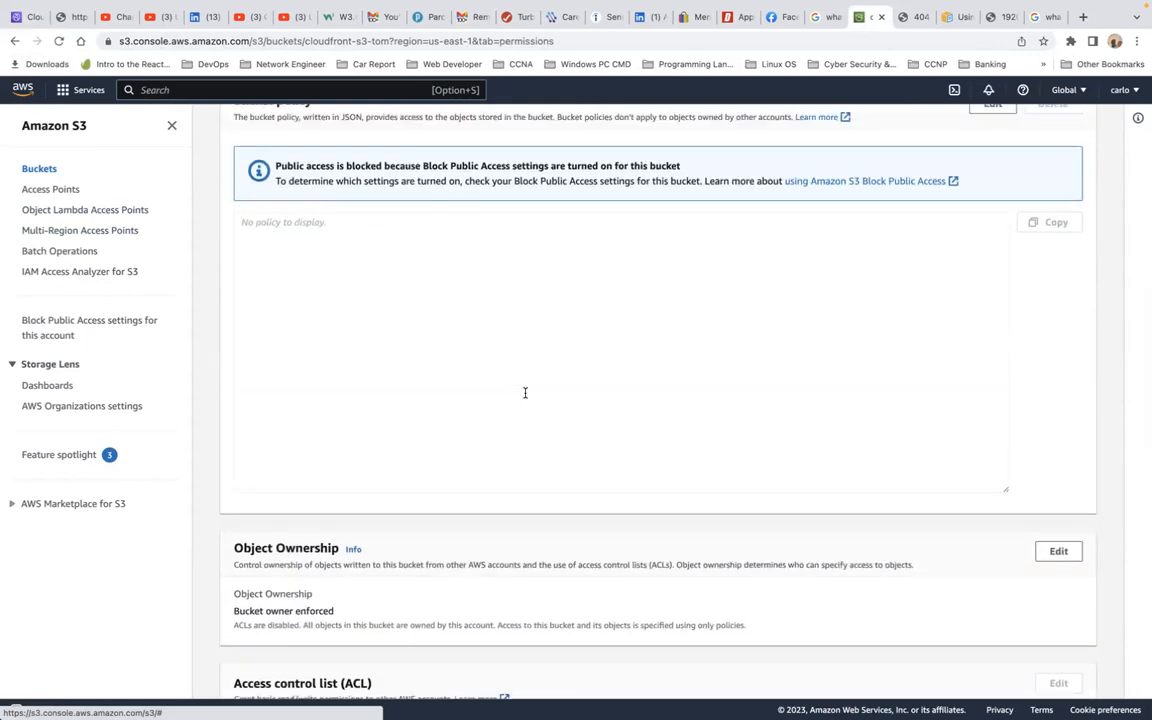
{"action": "scroll", "coordinate": [524, 393], "scroll_direction": "down", "scroll_amount": 5}
{"action": "scroll", "coordinate": [524, 396], "scroll_direction": "up", "scroll_amount": 10}
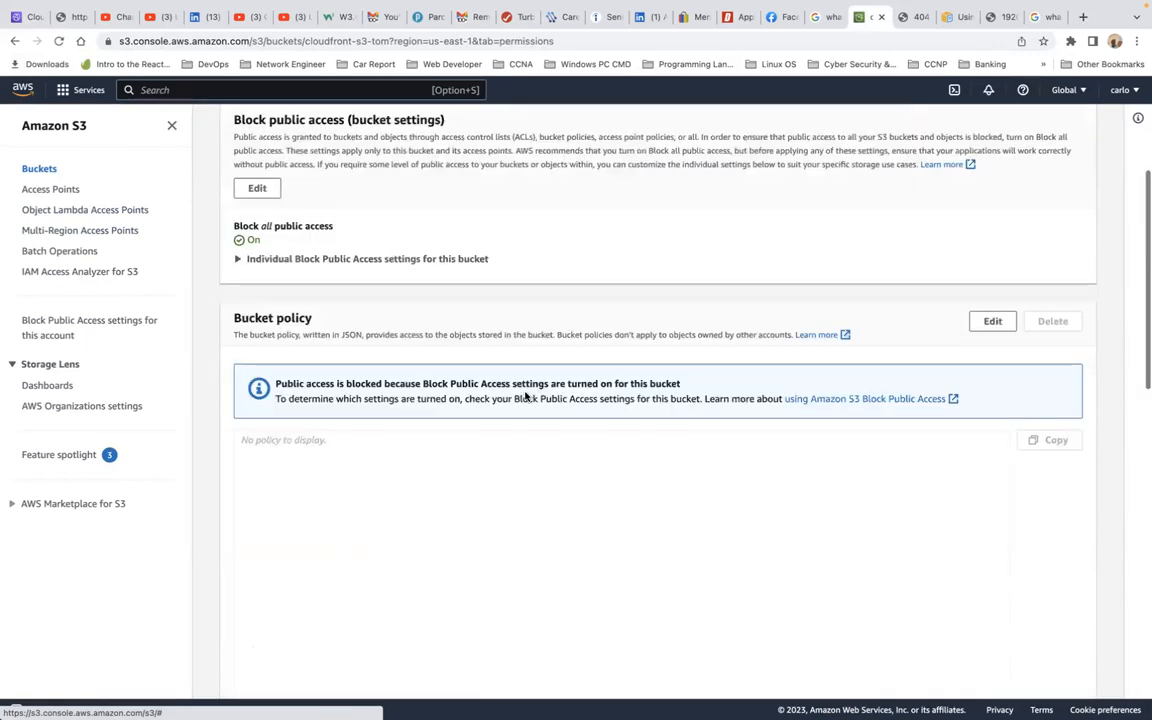
{"action": "left_click", "coordinate": [322, 213]}
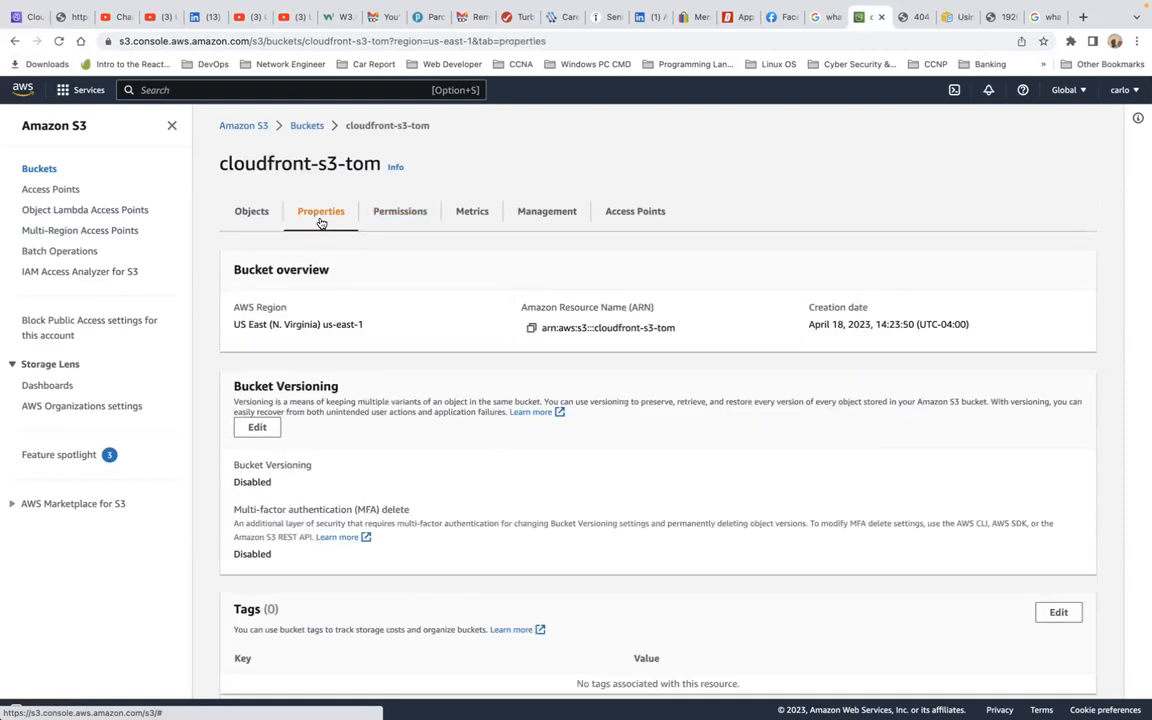
{"action": "scroll", "coordinate": [459, 424], "scroll_direction": "down", "scroll_amount": 15}
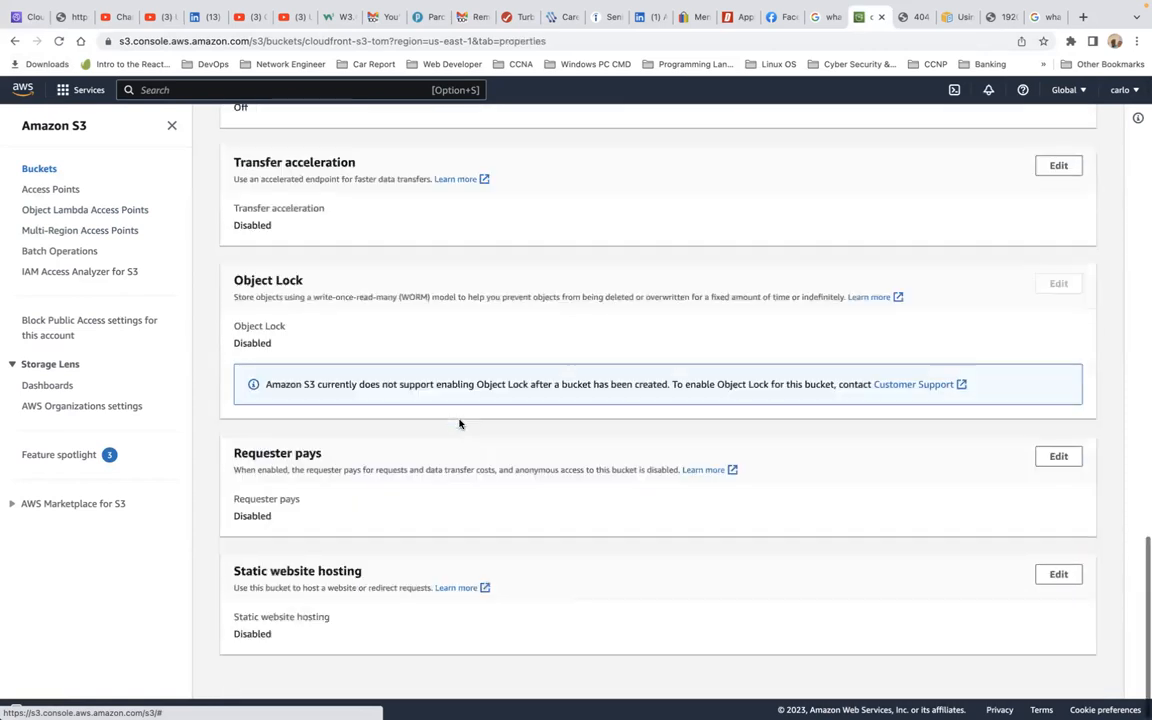
{"action": "scroll", "coordinate": [459, 424], "scroll_direction": "up", "scroll_amount": 15}
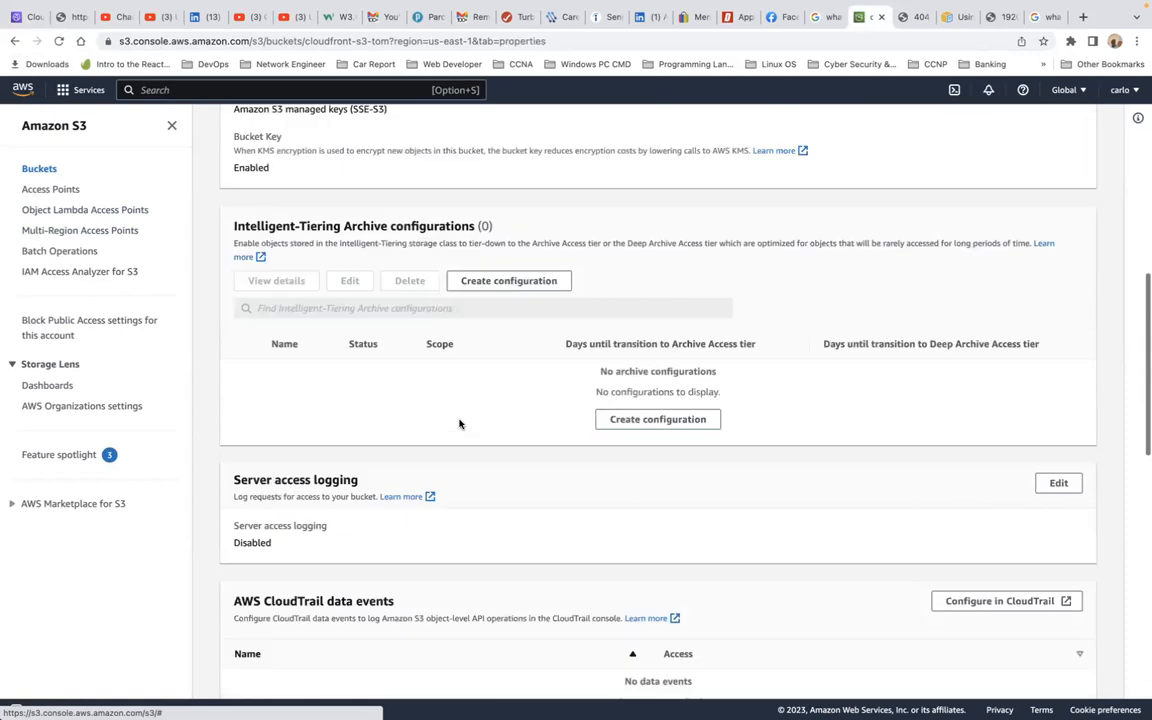
- Examine the bucket's permissions again, covering public access blocking, bucket policy, object ownership, access control list and CORS
{"action": "left_click", "coordinate": [401, 216]}
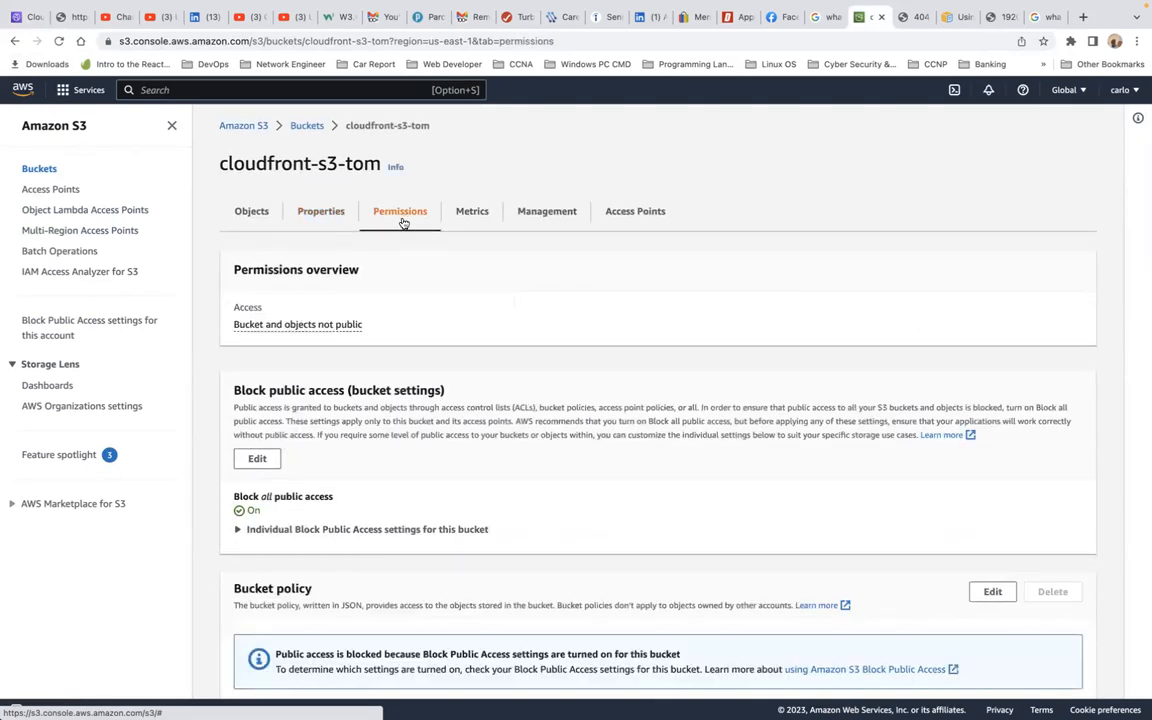
{"action": "scroll", "coordinate": [522, 436], "scroll_direction": "down", "scroll_amount": 1}
{"action": "scroll", "coordinate": [522, 436], "scroll_direction": "down", "scroll_amount": 10}
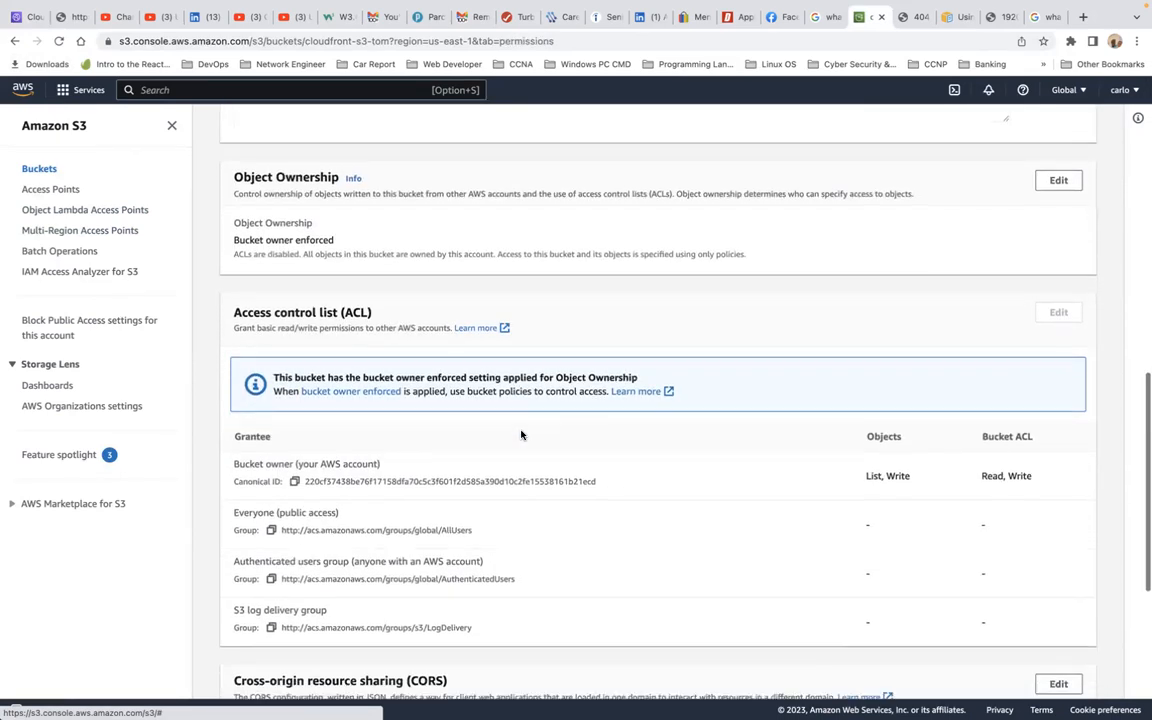
{"action": "scroll", "coordinate": [521, 435], "scroll_direction": "down", "scroll_amount": 3}
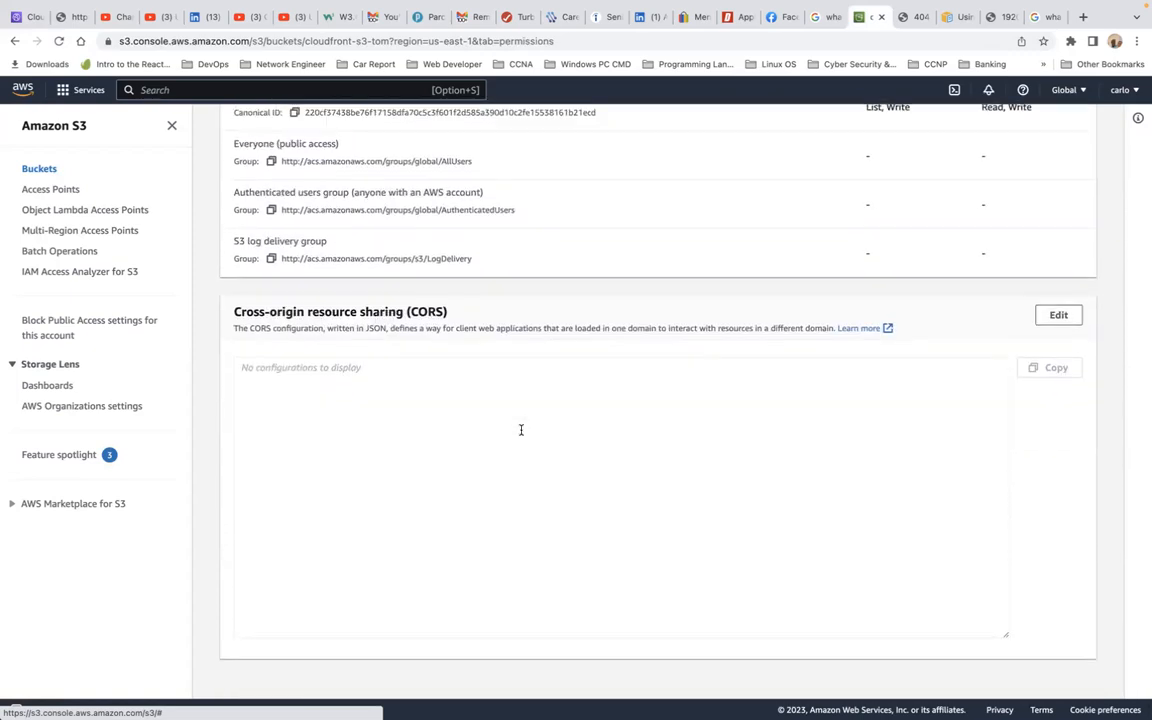
{"action": "scroll", "coordinate": [521, 435], "scroll_direction": "up", "scroll_amount": 2}
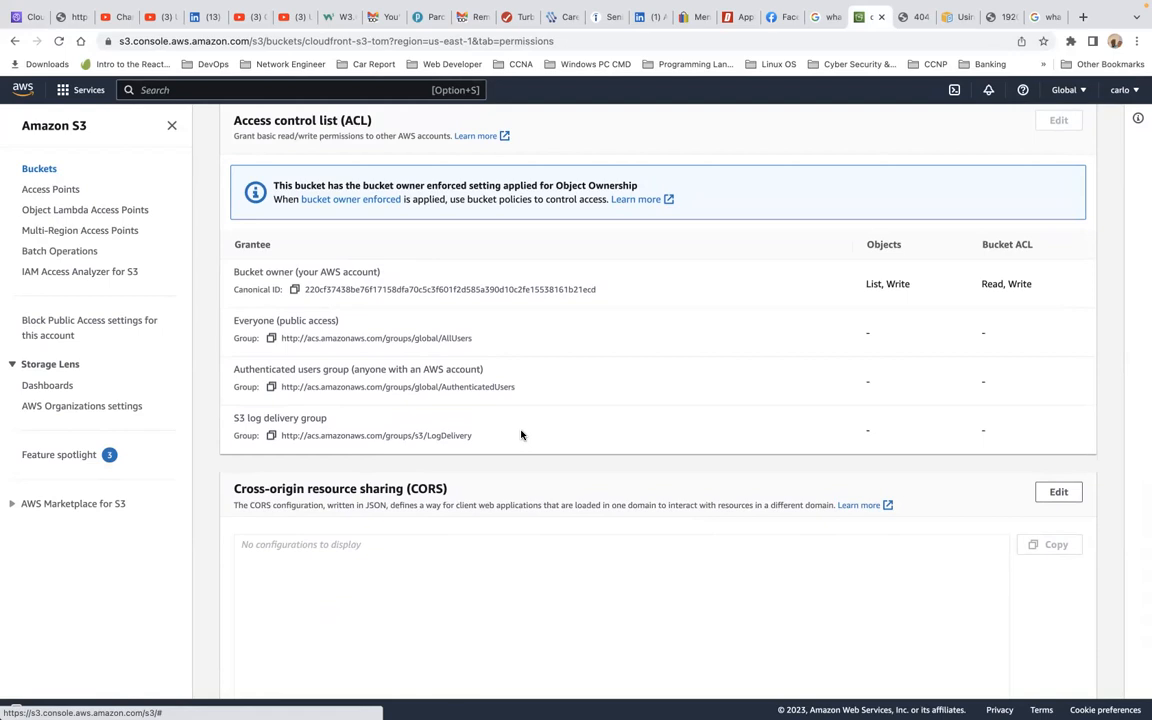
{"action": "scroll", "coordinate": [391, 401], "scroll_direction": "up", "scroll_amount": 10}
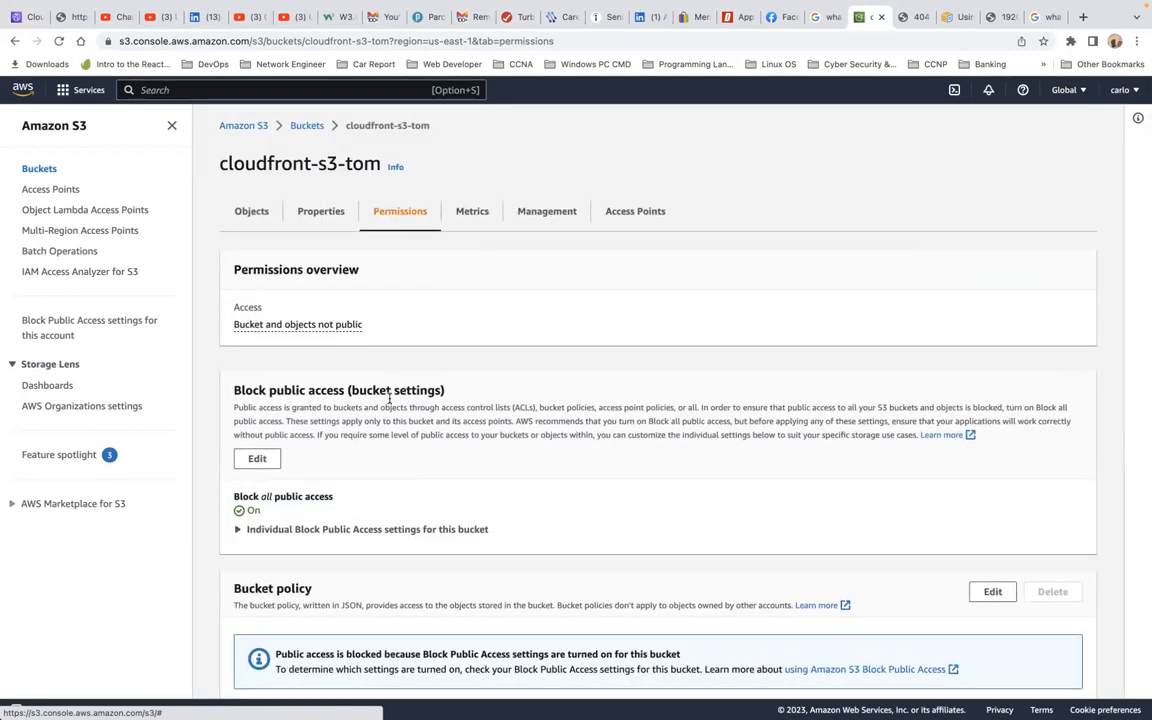
{"action": "scroll", "coordinate": [390, 400], "scroll_direction": "down", "scroll_amount": 5}
{"action": "scroll", "coordinate": [389, 398], "scroll_direction": "down", "scroll_amount": 6}
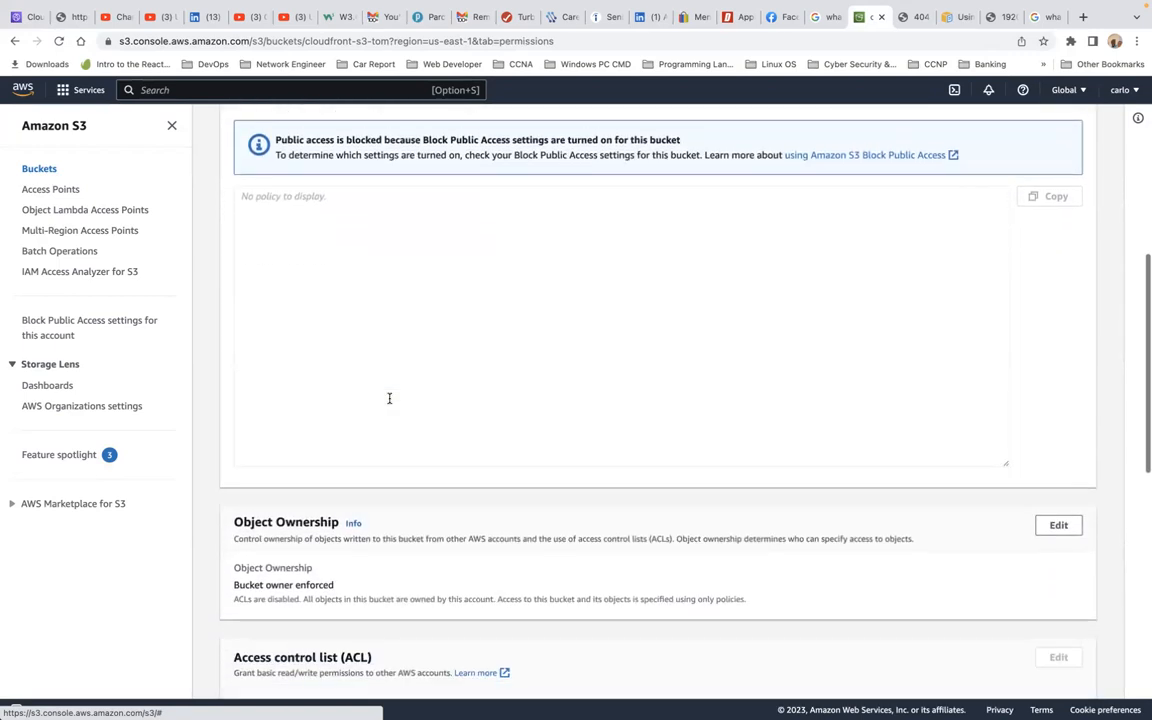
{"action": "scroll", "coordinate": [389, 398], "scroll_direction": "down", "scroll_amount": 3}
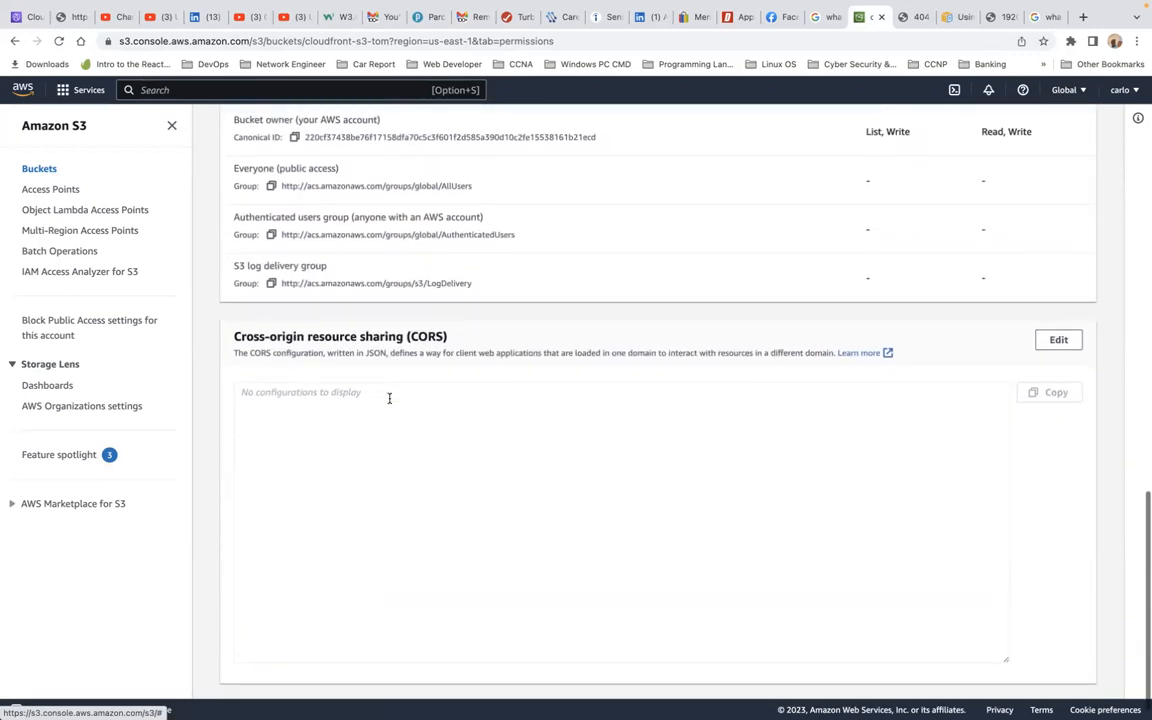
{"action": "scroll", "coordinate": [389, 398], "scroll_direction": "up", "scroll_amount": 9}
{"action": "scroll", "coordinate": [389, 398], "scroll_direction": "up", "scroll_amount": 5}
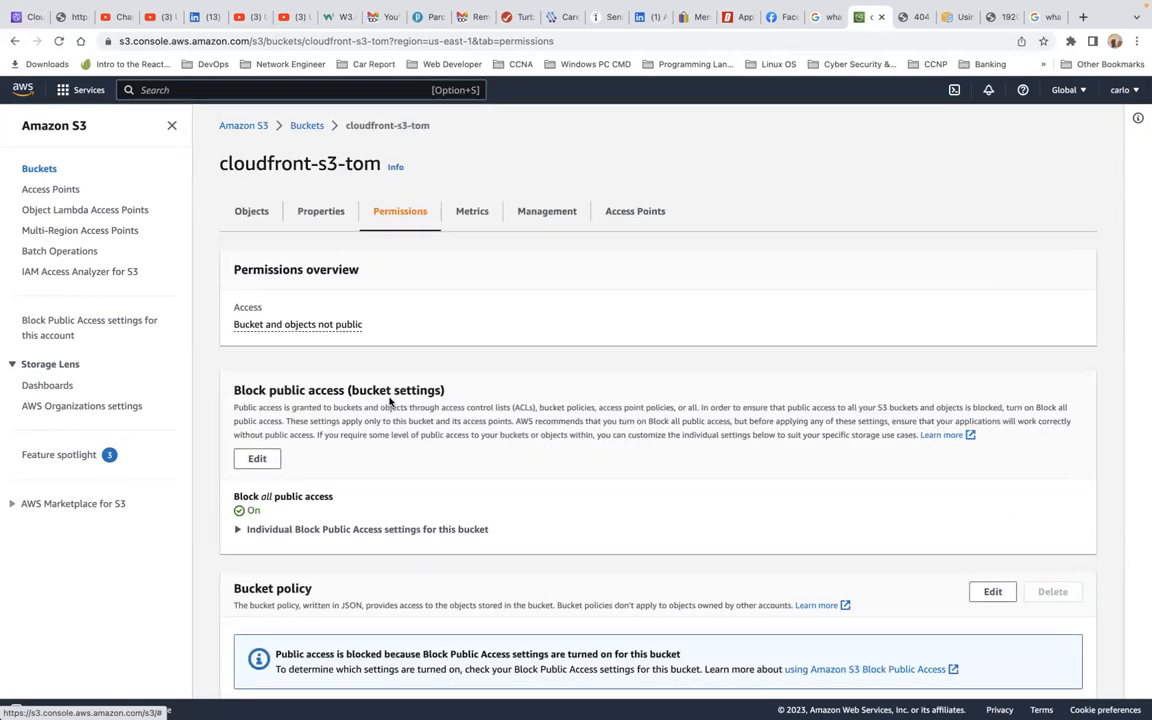
- Open the bucket policy of cloudfront-s3-tom for editing and place the cursor in the empty policy
{"action": "scroll", "coordinate": [424, 450], "scroll_direction": "down", "scroll_amount": 4}
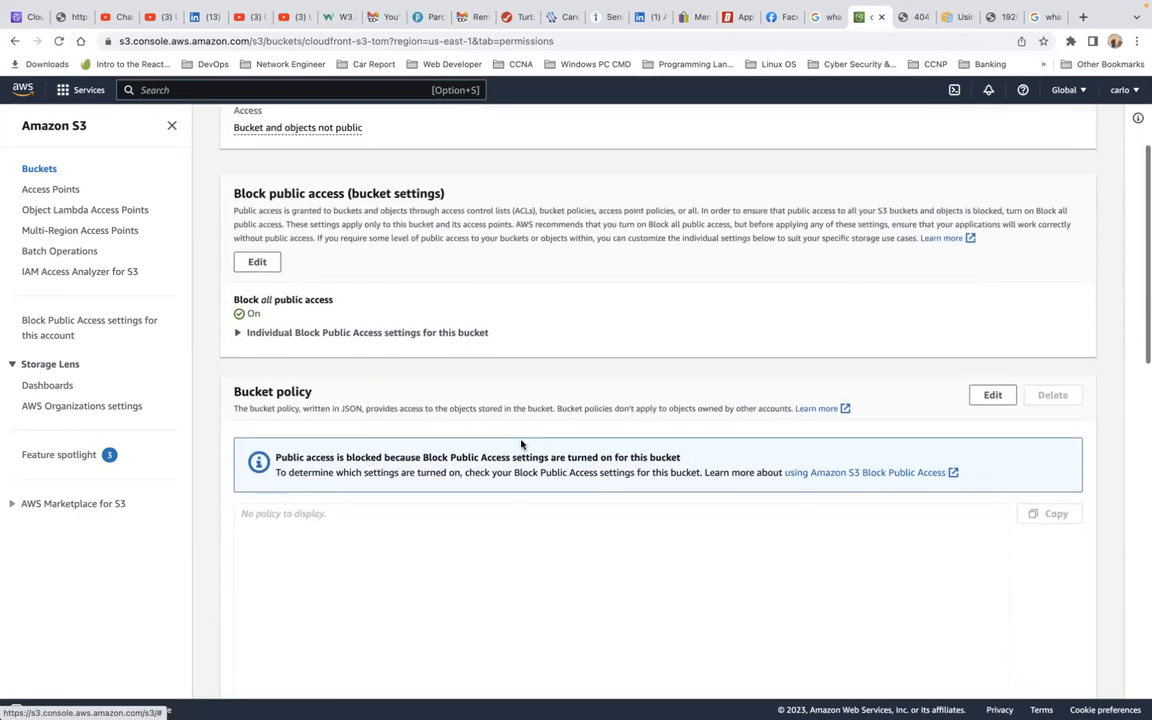
{"action": "left_click", "coordinate": [992, 395]}
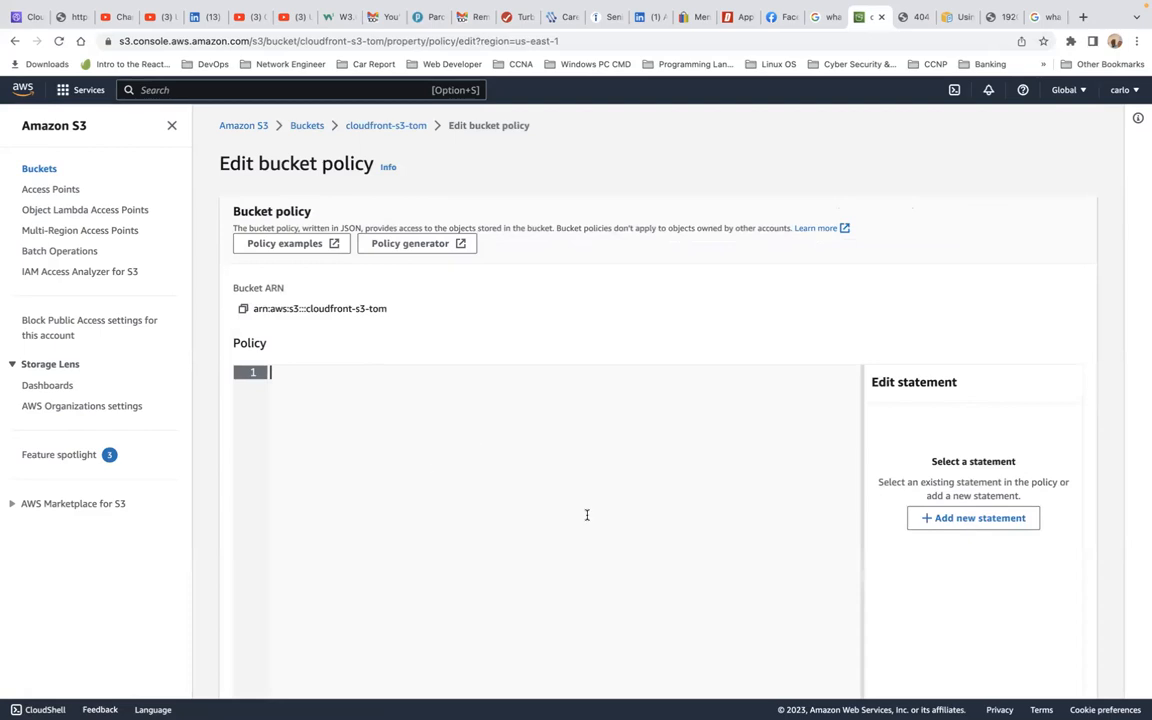
{"action": "left_click", "coordinate": [408, 442]}
- Return to the CloudFront distribution creation form and place the cursor in the default root object setting
{"action": "left_click", "coordinate": [30, 17]}
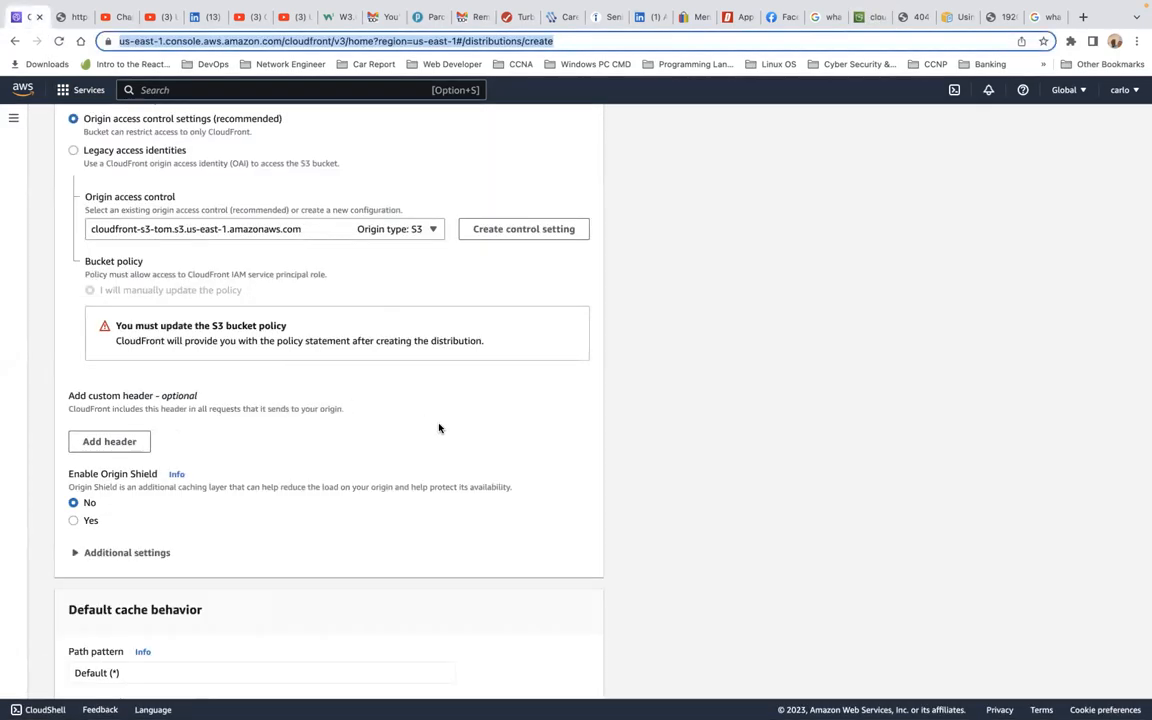
{"action": "scroll", "coordinate": [438, 428], "scroll_direction": "down", "scroll_amount": 5}
{"action": "scroll", "coordinate": [438, 428], "scroll_direction": "down", "scroll_amount": 6}
{"action": "scroll", "coordinate": [438, 428], "scroll_direction": "down", "scroll_amount": 3}
{"action": "scroll", "coordinate": [438, 429], "scroll_direction": "down", "scroll_amount": 4}
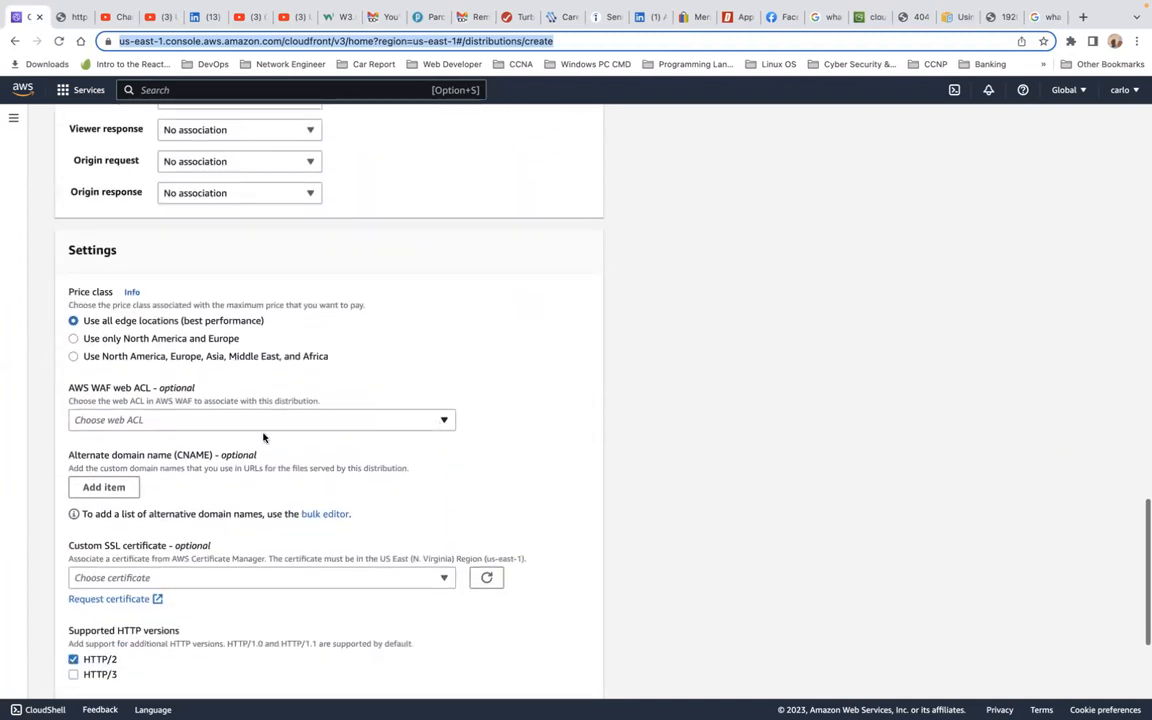
{"action": "scroll", "coordinate": [360, 478], "scroll_direction": "down", "scroll_amount": 3}
{"action": "scroll", "coordinate": [361, 481], "scroll_direction": "down", "scroll_amount": 4}
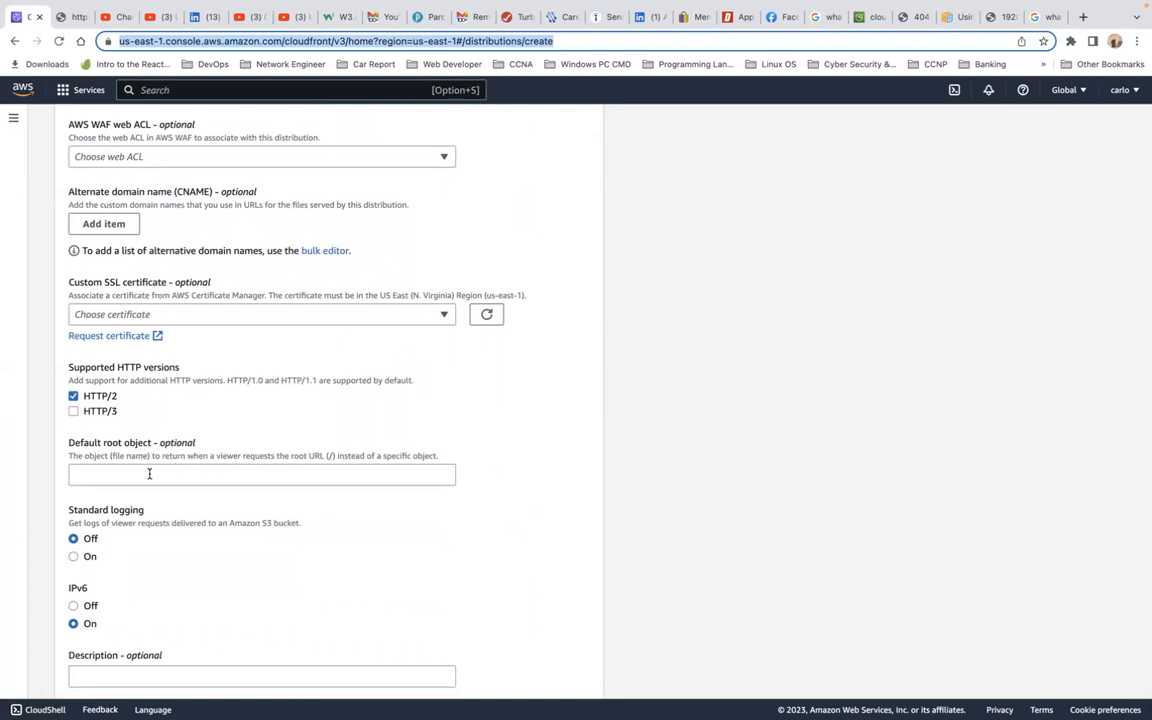
{"action": "left_click", "coordinate": [156, 475]}
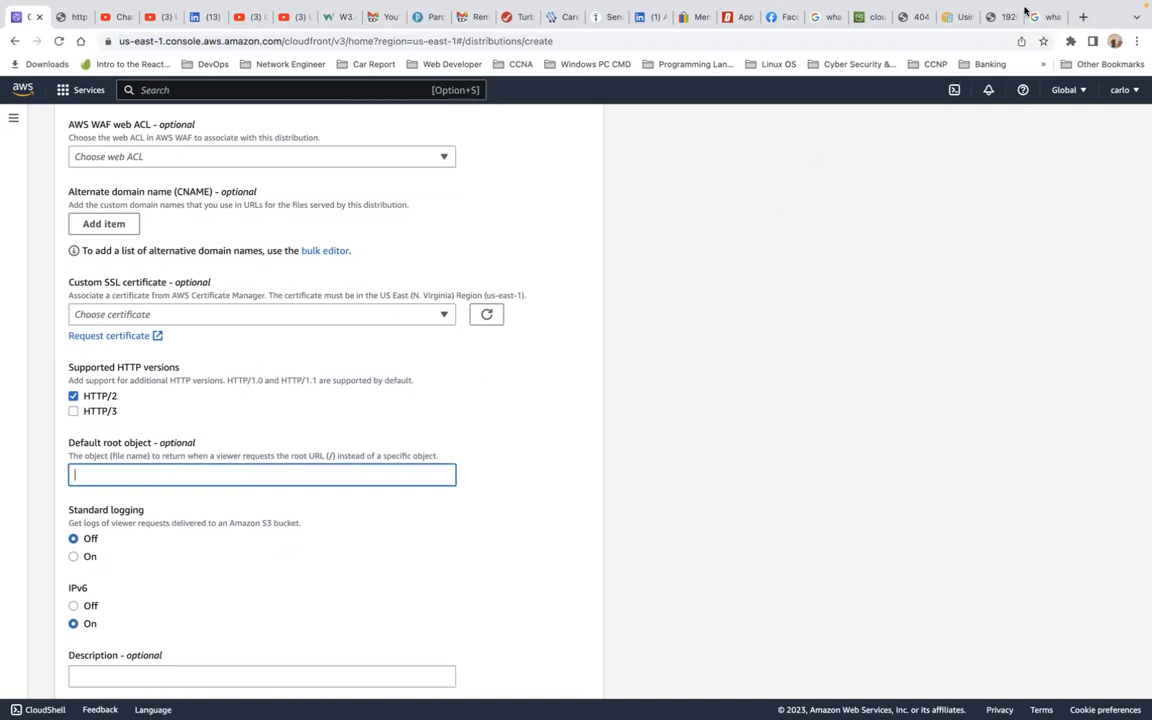
- Close the leftover browser tabs after the S3 console, including the tom-test-buckets-s3 website, the presigned URL documentation and the presigned URL search
{"action": "left_click", "coordinate": [918, 18]}
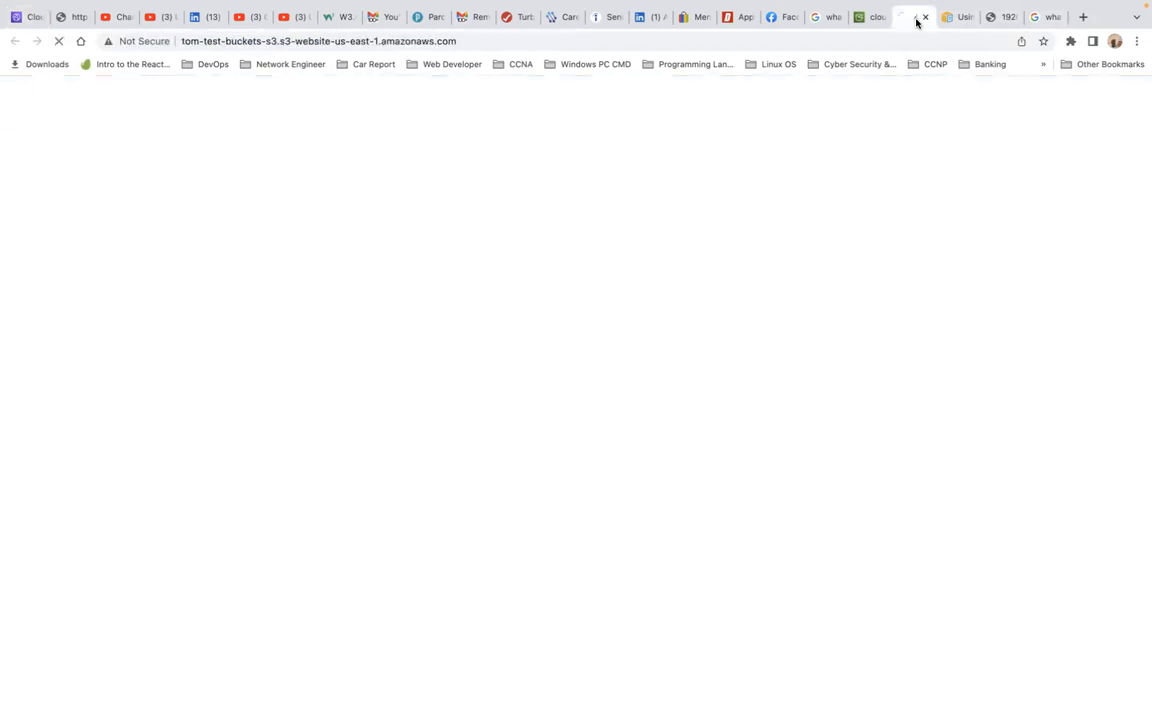
{"action": "left_click", "coordinate": [926, 18]}
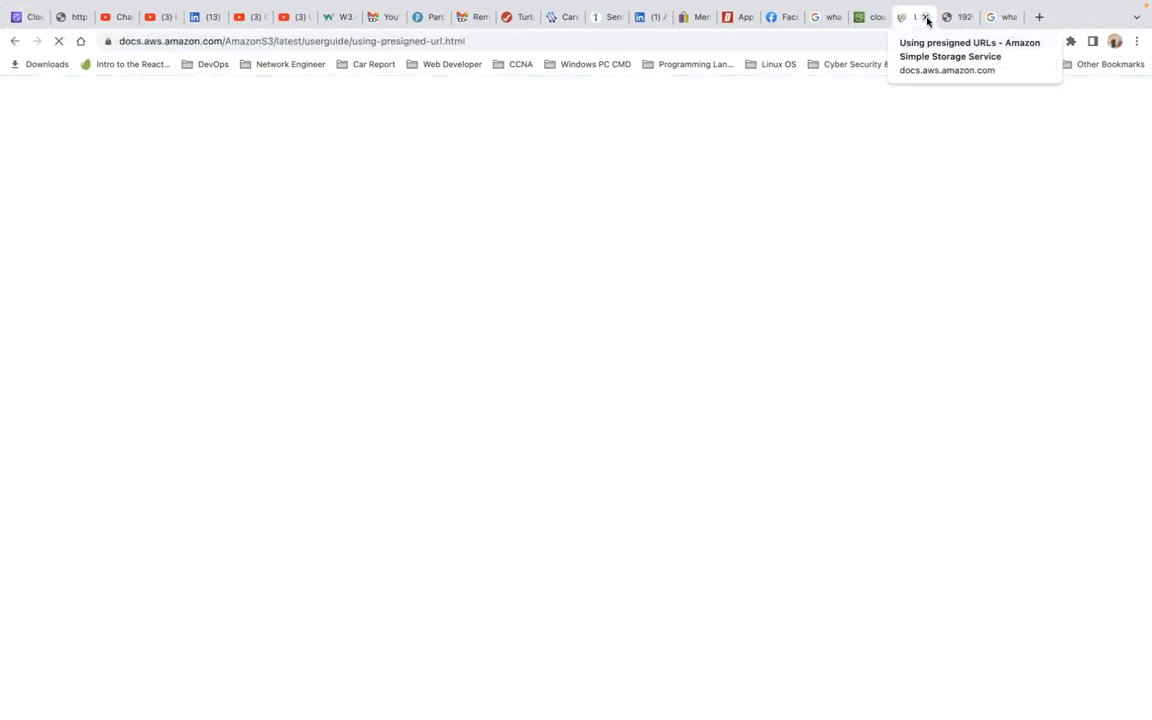
{"action": "left_click", "coordinate": [928, 20]}
{"action": "left_click", "coordinate": [928, 20]}
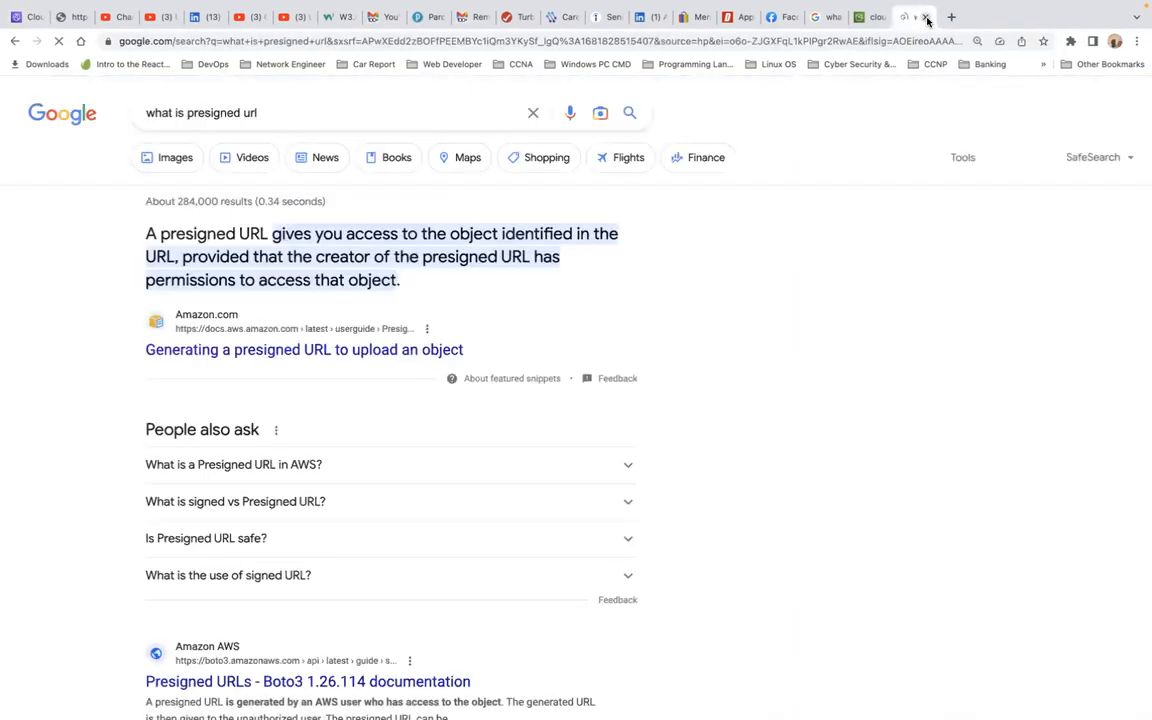
{"action": "left_click", "coordinate": [927, 20]}
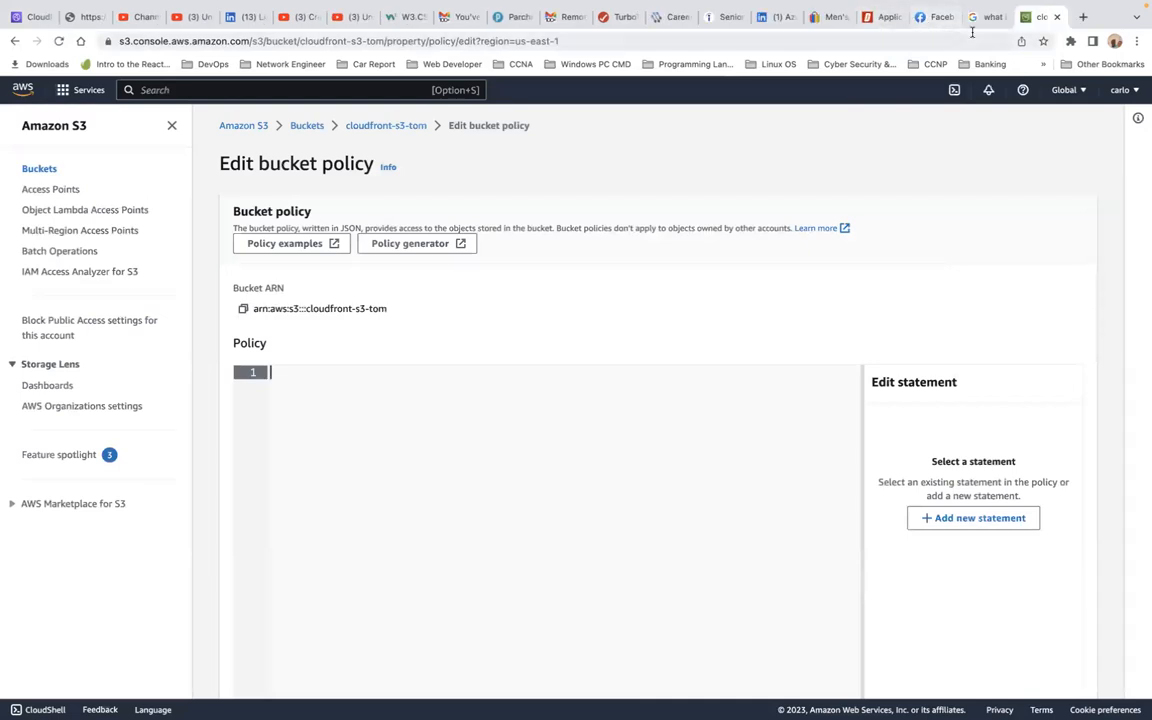
- Leave the bucket policy editor, go back to the bucket list and open the objects of cloudfront-s3-tom
{"action": "scroll", "coordinate": [278, 284], "scroll_direction": "up", "scroll_amount": 1}
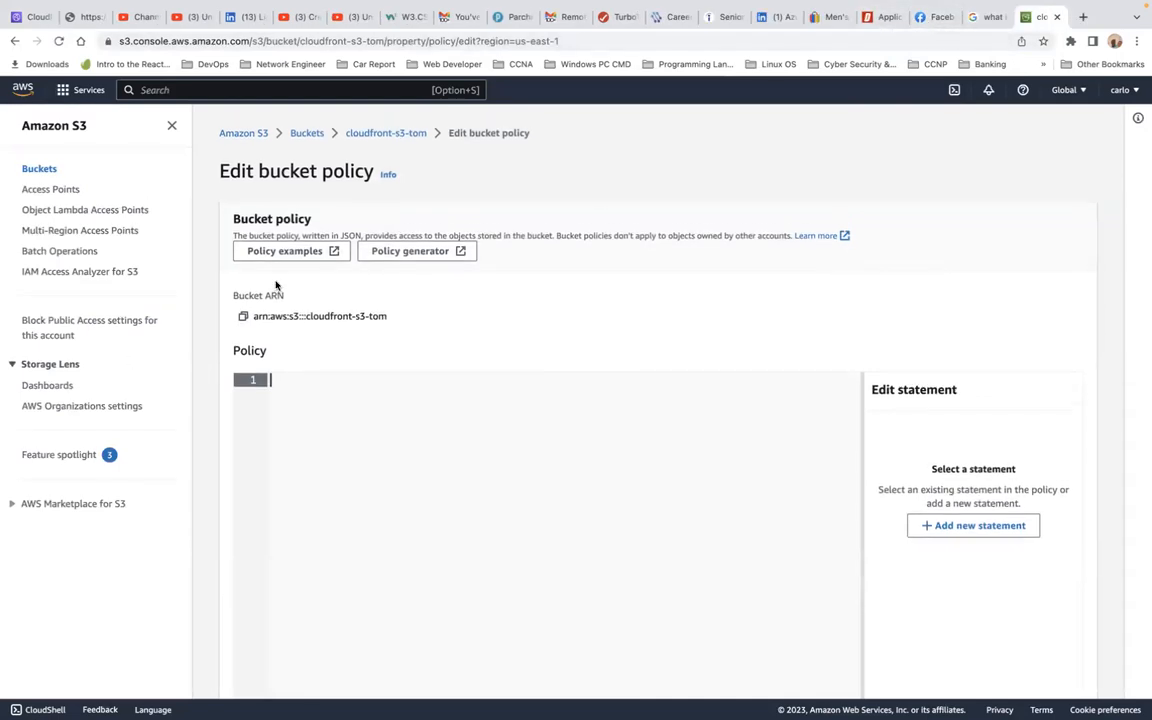
{"action": "left_click", "coordinate": [306, 126]}
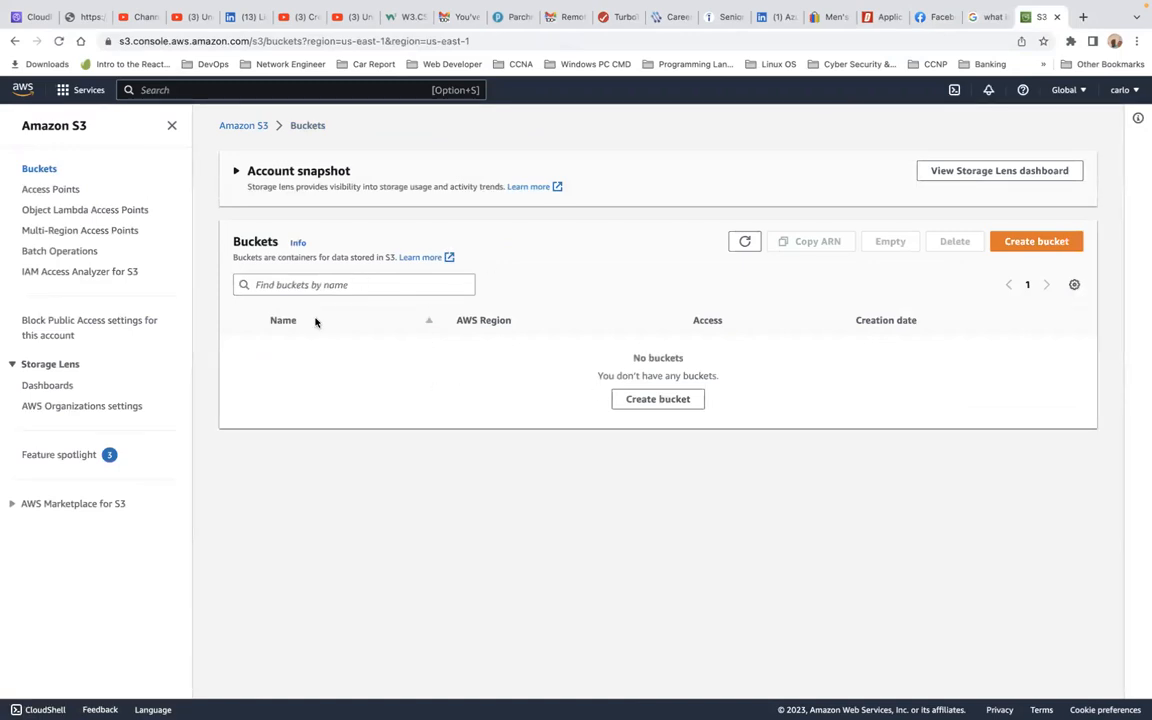
{"action": "left_click", "coordinate": [243, 126]}
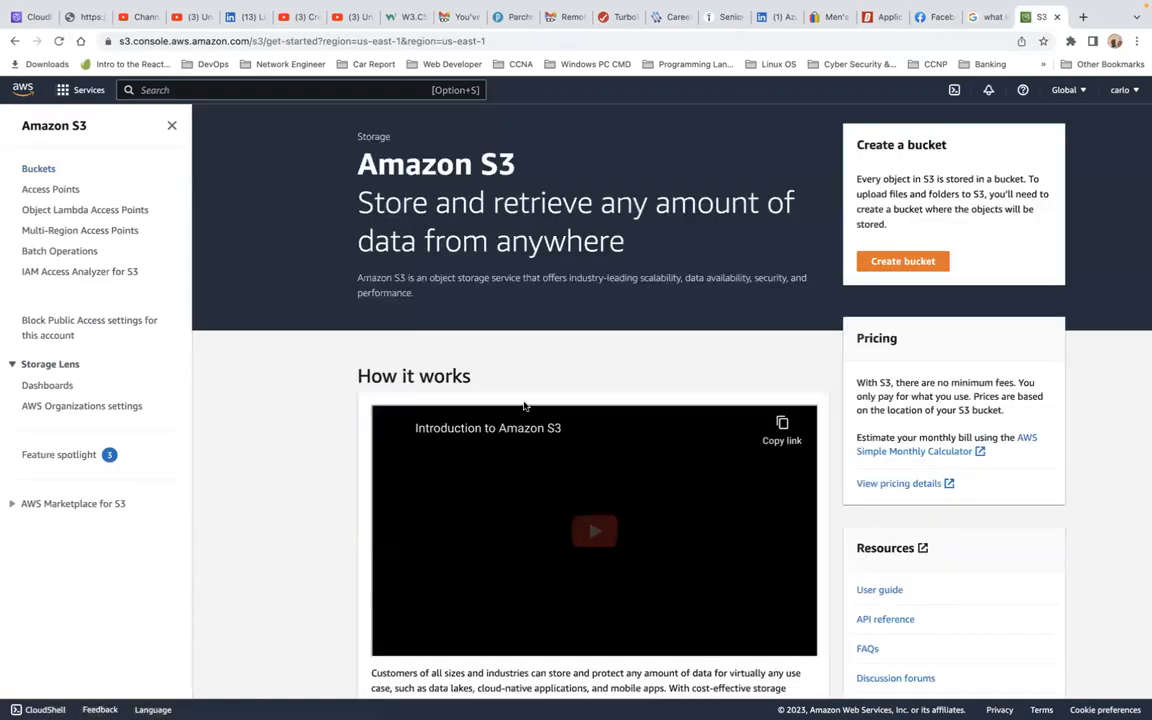
{"action": "left_click", "coordinate": [37, 168]}
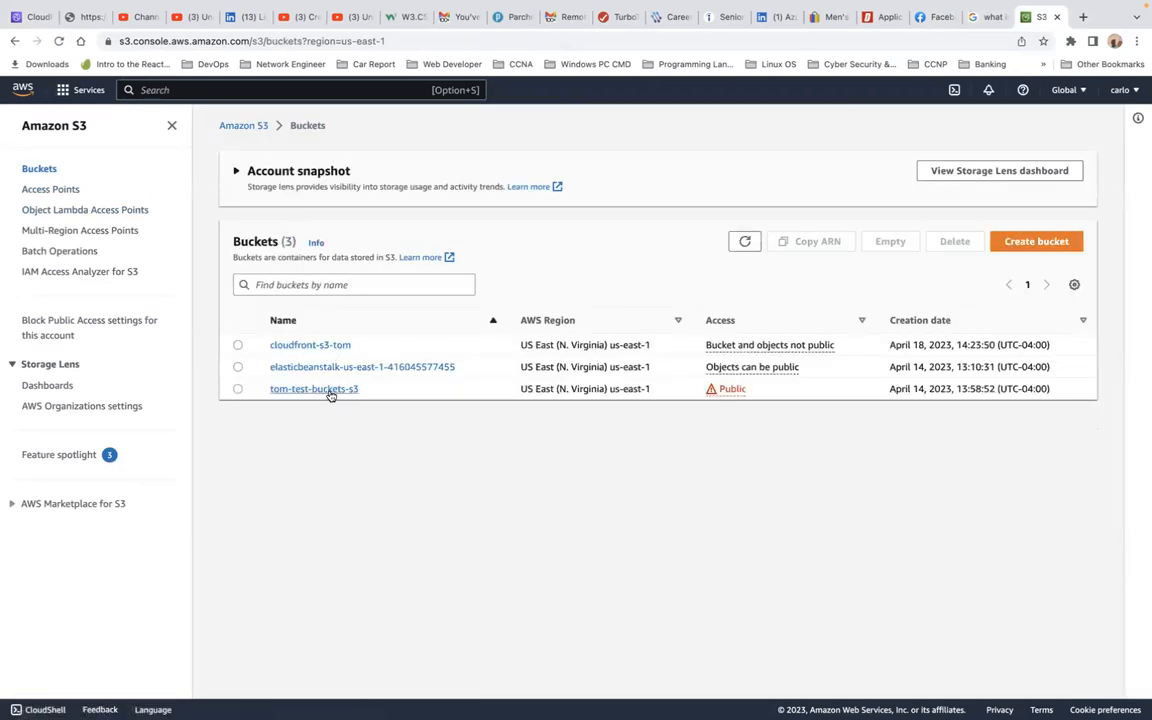
{"action": "left_click", "coordinate": [310, 346]}
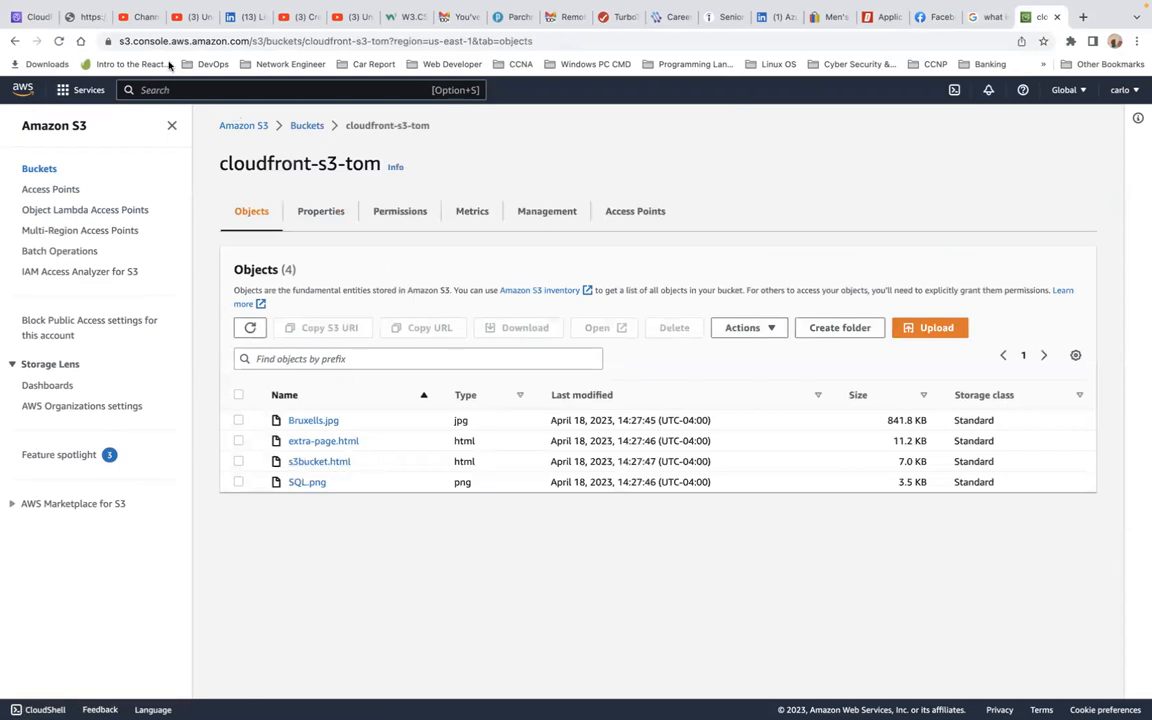
- Enter s3-bucket-html as the default root object in the CloudFront distribution form
{"action": "left_click", "coordinate": [29, 20]}
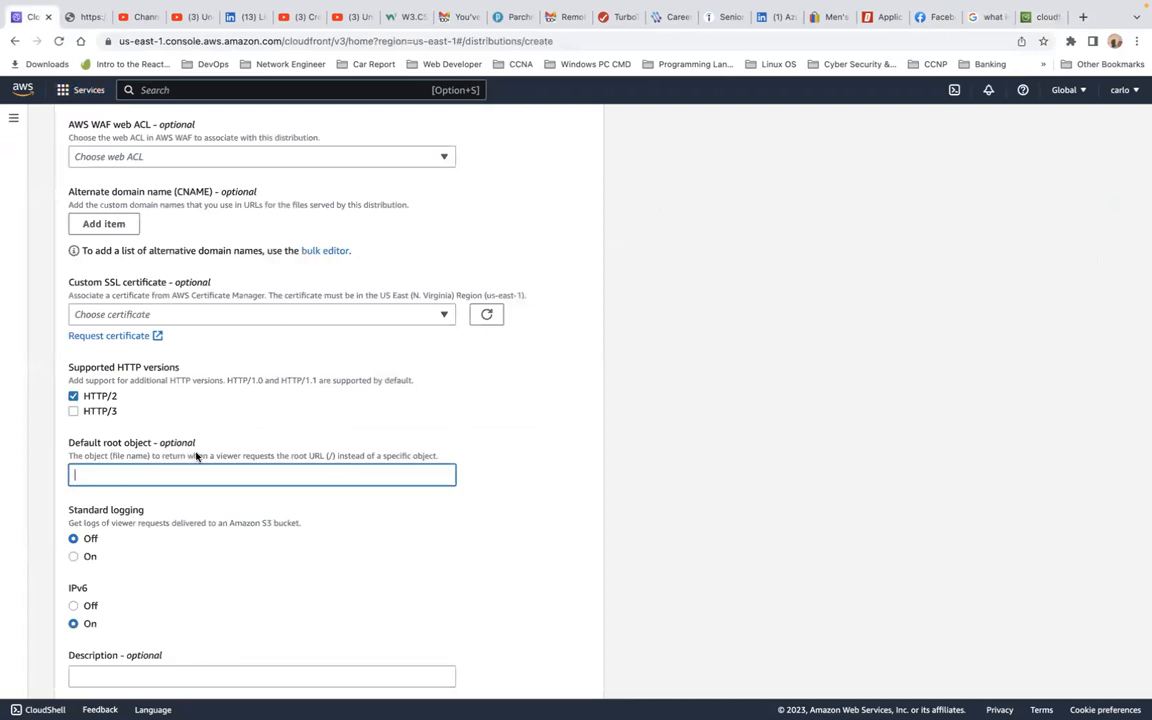
{"action": "type", "text": "s3-bucket-hmtl"}
{"action": "key", "text": "BackSpace"}
{"action": "key", "text": "BackSpace"}
{"action": "key", "text": "BackSpace"}
{"action": "key", "text": "BackSpace"}
{"action": "type", "text": "htlm"}
{"action": "key", "text": "BackSpace"}
{"action": "key", "text": "BackSpace"}
{"action": "type", "text": "ml"}
- Open the s3bucket.html object in the cloudfront-s3-tom bucket and copy the file name from the end of its object URL
{"action": "left_click", "coordinate": [1040, 17]}
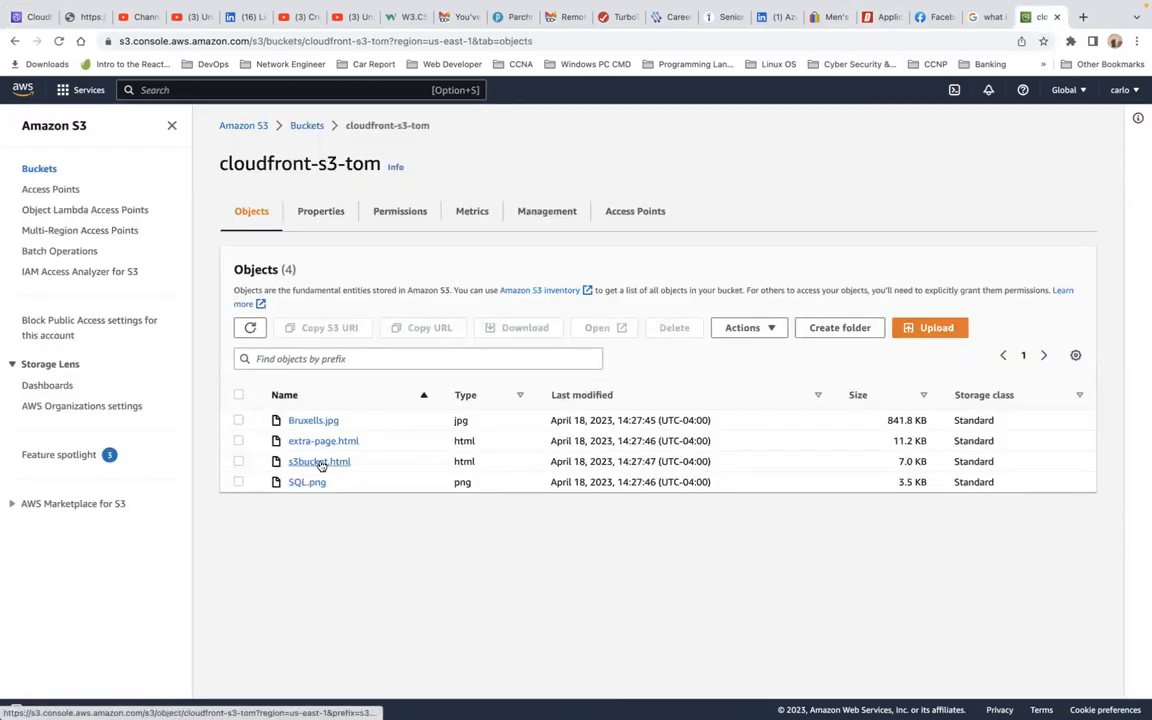
{"action": "left_click", "coordinate": [319, 462]}
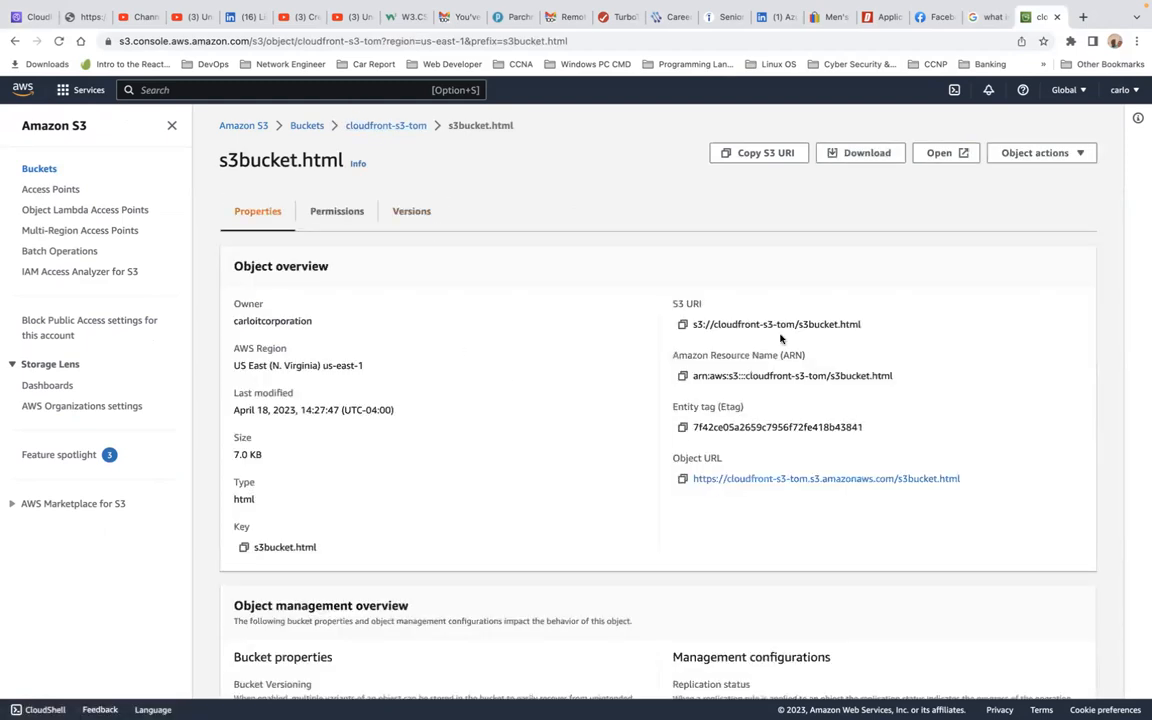
{"action": "scroll", "coordinate": [520, 438], "scroll_direction": "down", "scroll_amount": 1}
{"action": "scroll", "coordinate": [520, 438], "scroll_direction": "down", "scroll_amount": 15}
{"action": "scroll", "coordinate": [520, 438], "scroll_direction": "up", "scroll_amount": 15}
{"action": "left_click_drag", "start_coordinate": [975, 478], "coordinate": [901, 480]}
{"action": "key", "text": "super+c"}
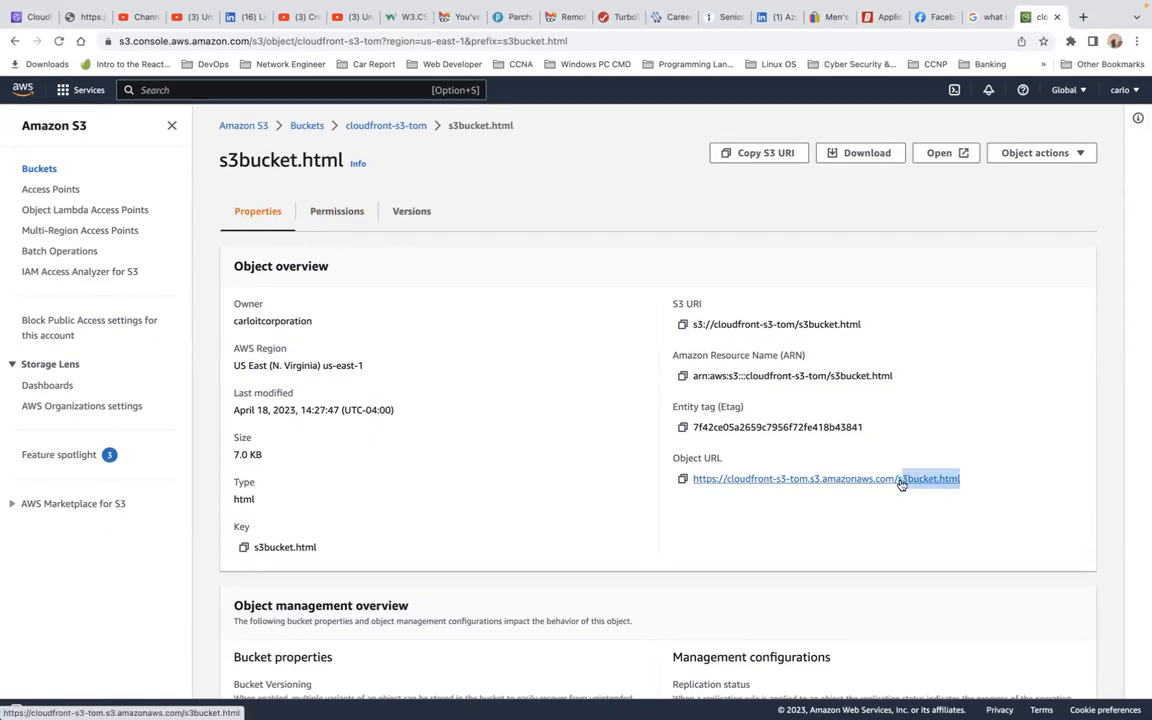
- Replace the default root object in the CloudFront form with 3bucket.html and create the distribution
{"action": "left_click", "coordinate": [32, 17]}
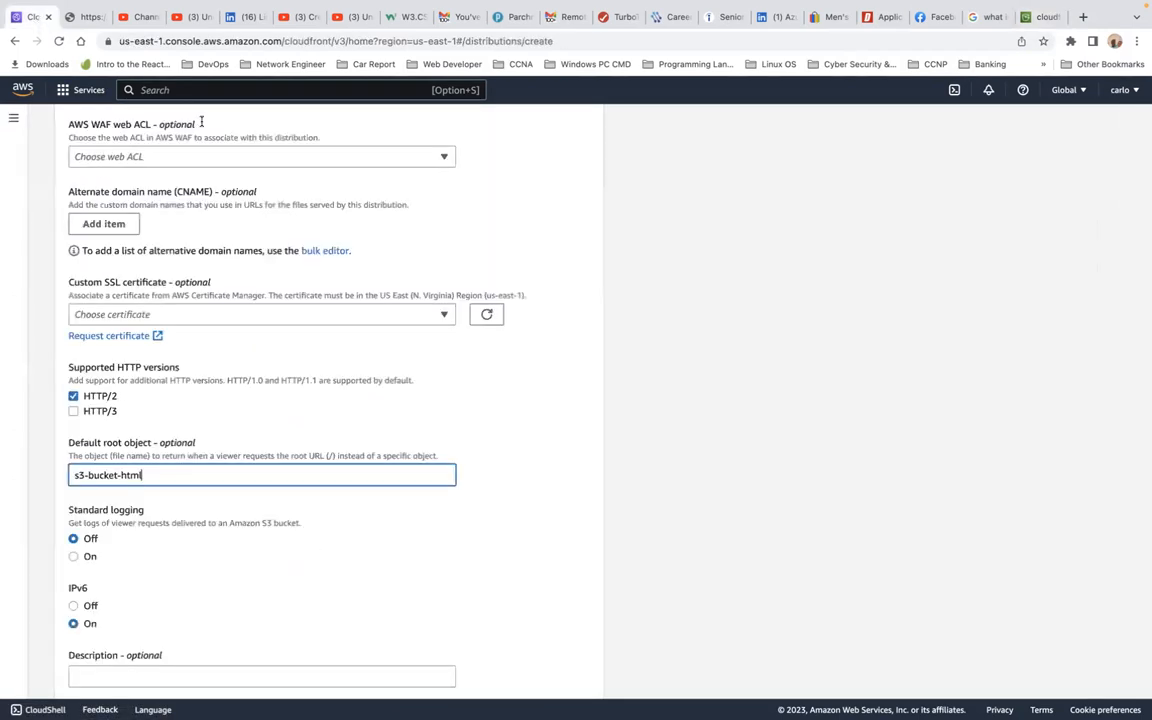
{"action": "triple_click", "coordinate": [356, 474]}
{"action": "key", "text": "super+v"}
{"action": "scroll", "coordinate": [463, 555], "scroll_direction": "down", "scroll_amount": 2}
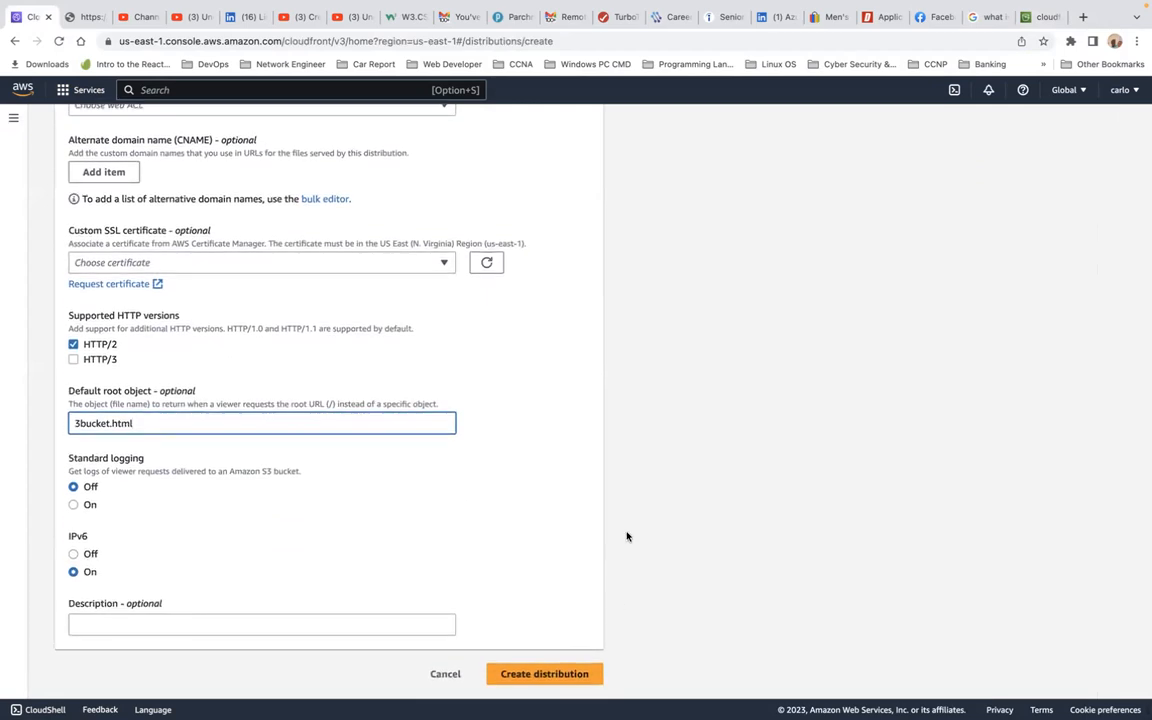
{"action": "left_click", "coordinate": [556, 683]}
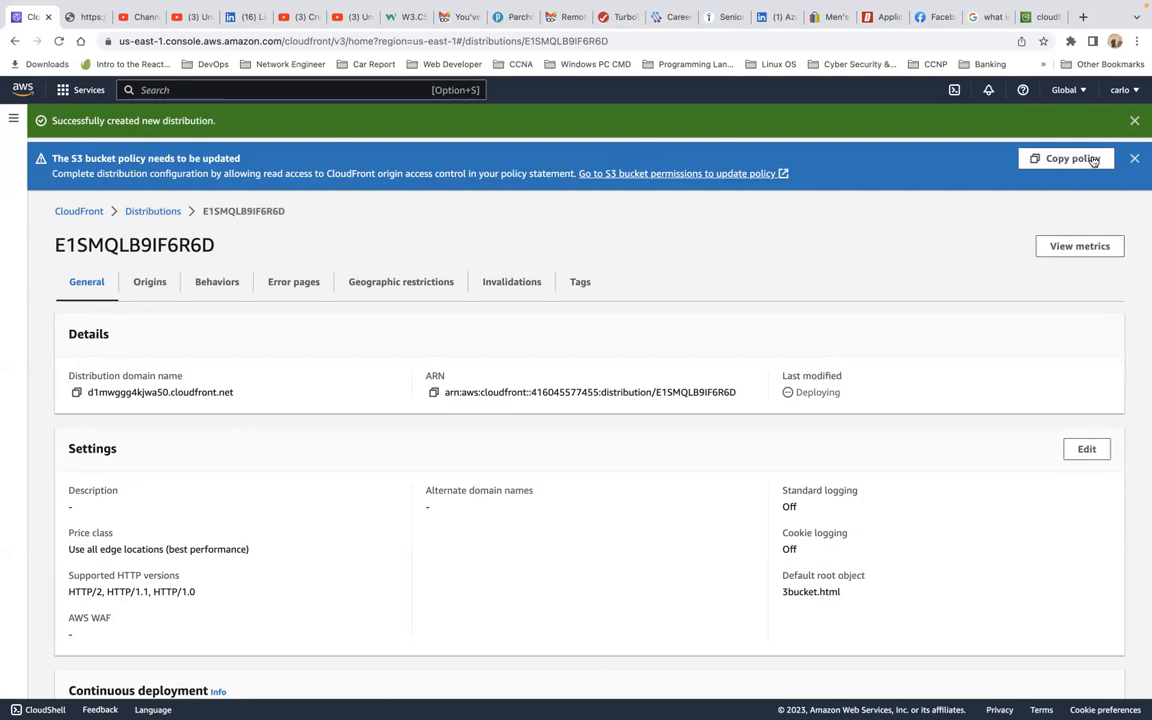
- Copy the policy statement CloudFront provides and paste it into the bucket policy of cloudfront-s3-tom
{"action": "left_click", "coordinate": [1040, 160]}
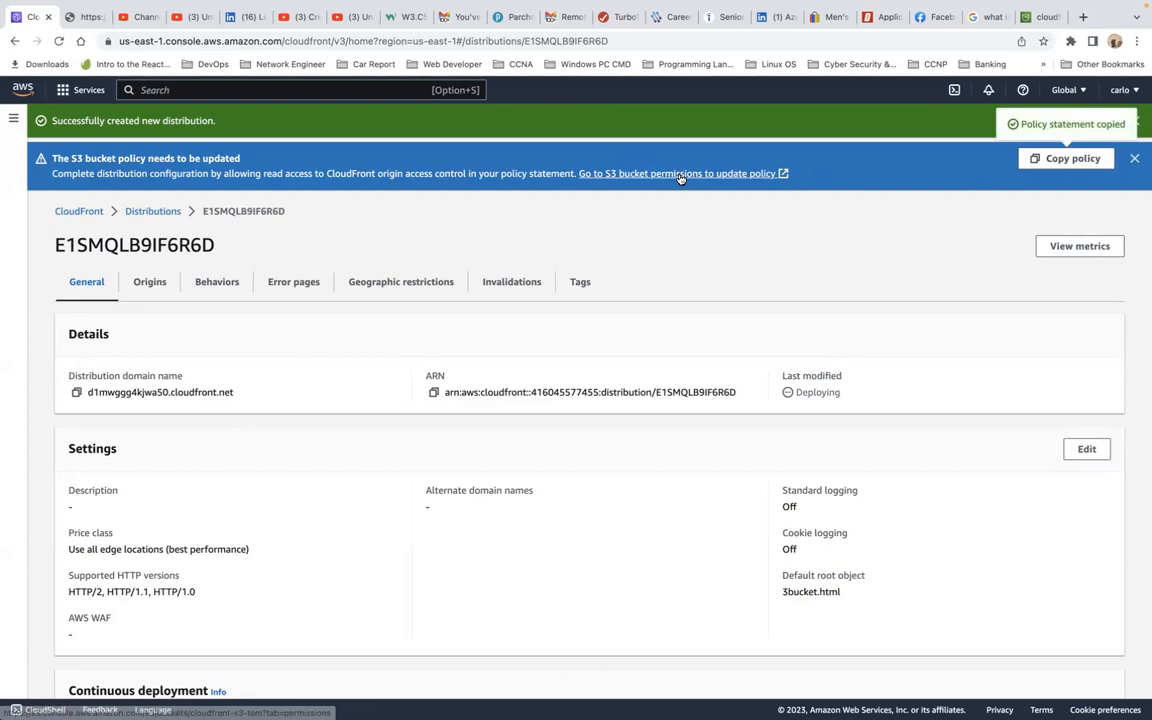
{"action": "left_click", "coordinate": [630, 173]}
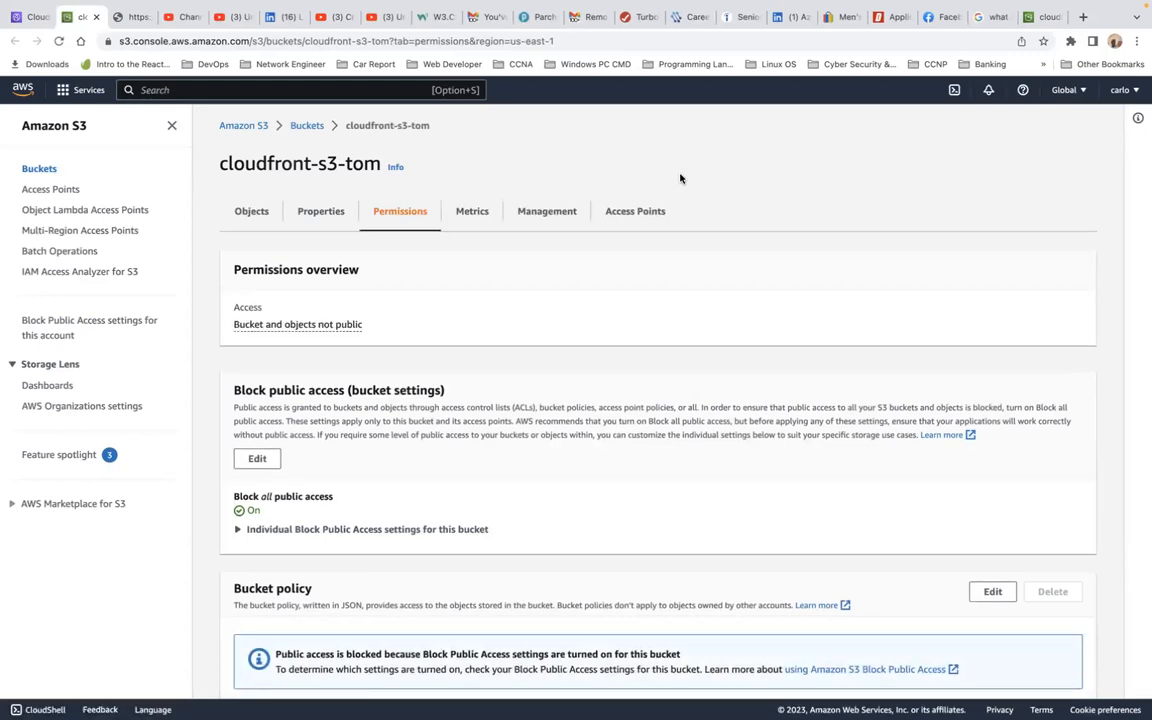
{"action": "scroll", "coordinate": [624, 380], "scroll_direction": "down", "scroll_amount": 2}
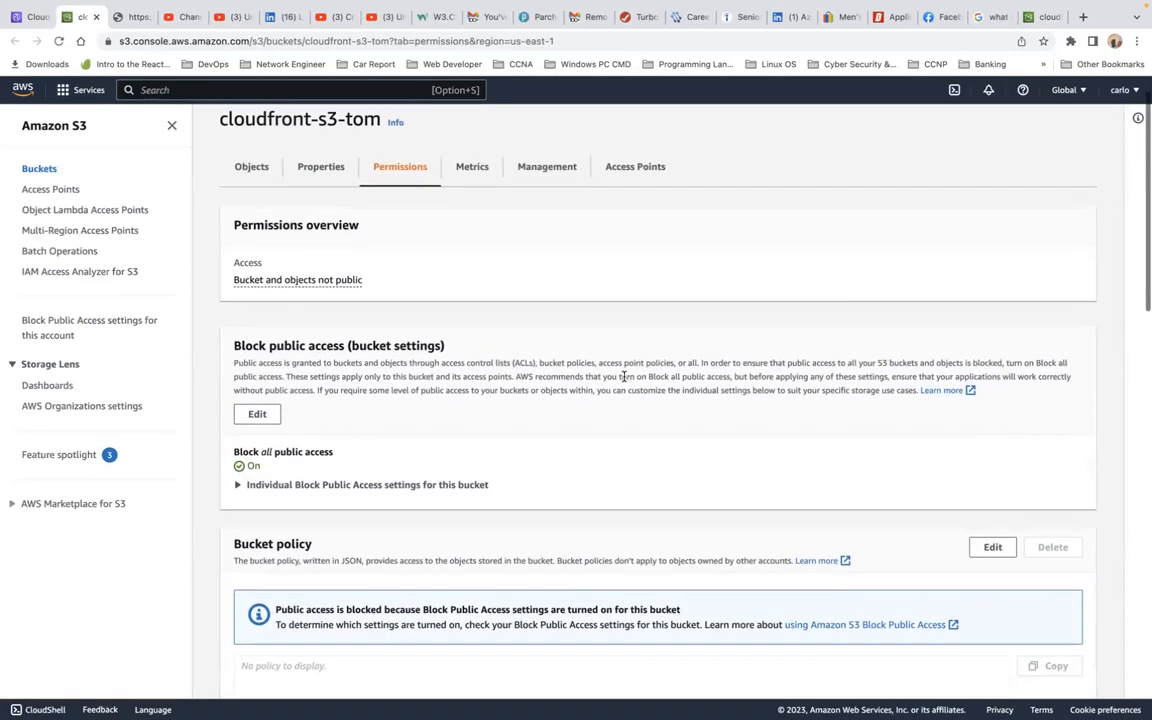
{"action": "scroll", "coordinate": [624, 380], "scroll_direction": "down", "scroll_amount": 4}
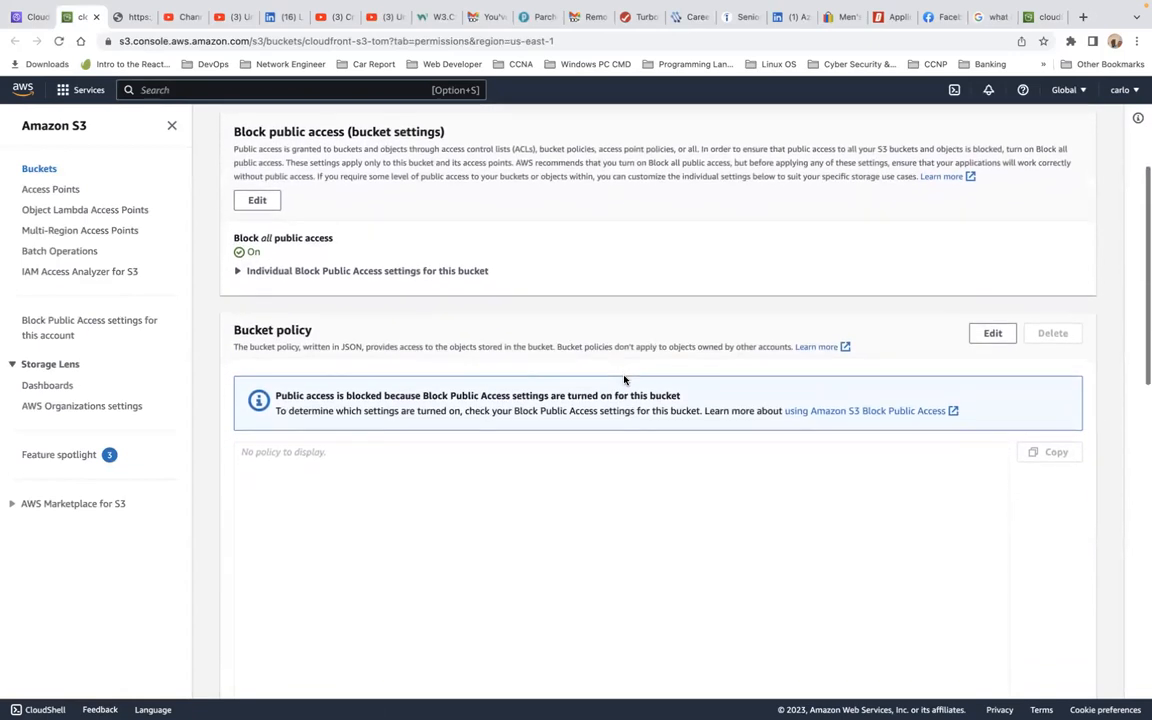
{"action": "left_click", "coordinate": [993, 334]}
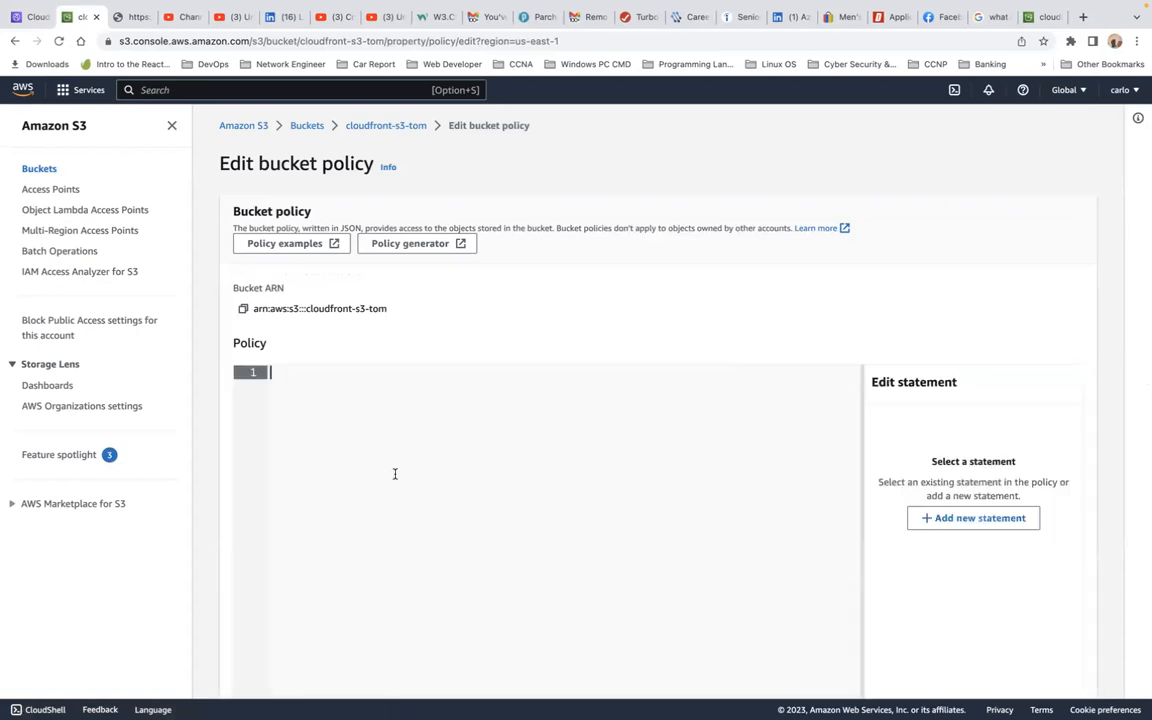
{"action": "key", "text": "super+v"}
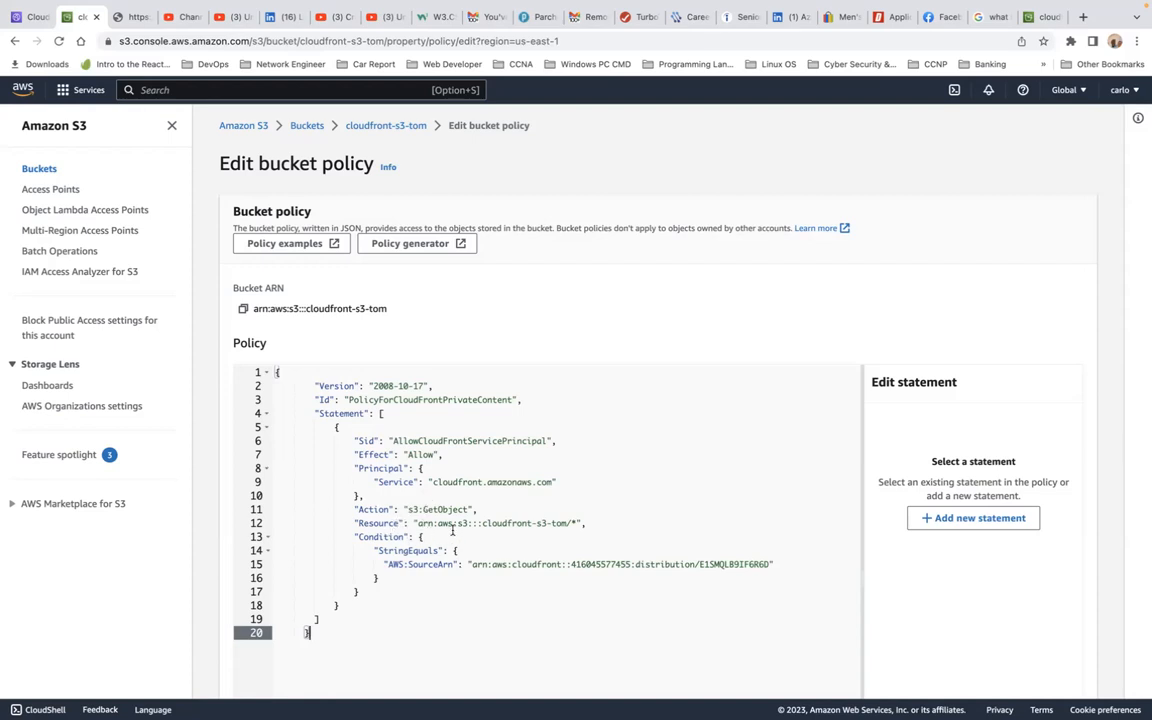
- Review the Action and Resource lines of the pasted policy and save the bucket policy changes
{"action": "triple_click", "coordinate": [575, 523]}
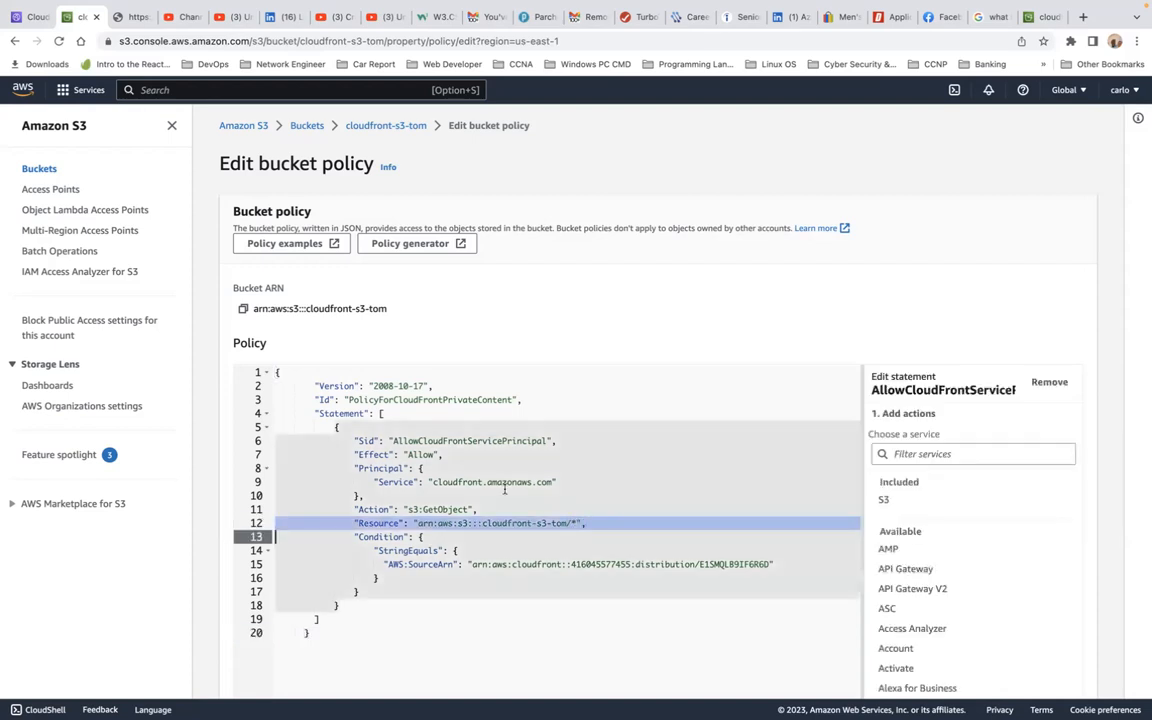
{"action": "triple_click", "coordinate": [445, 511]}
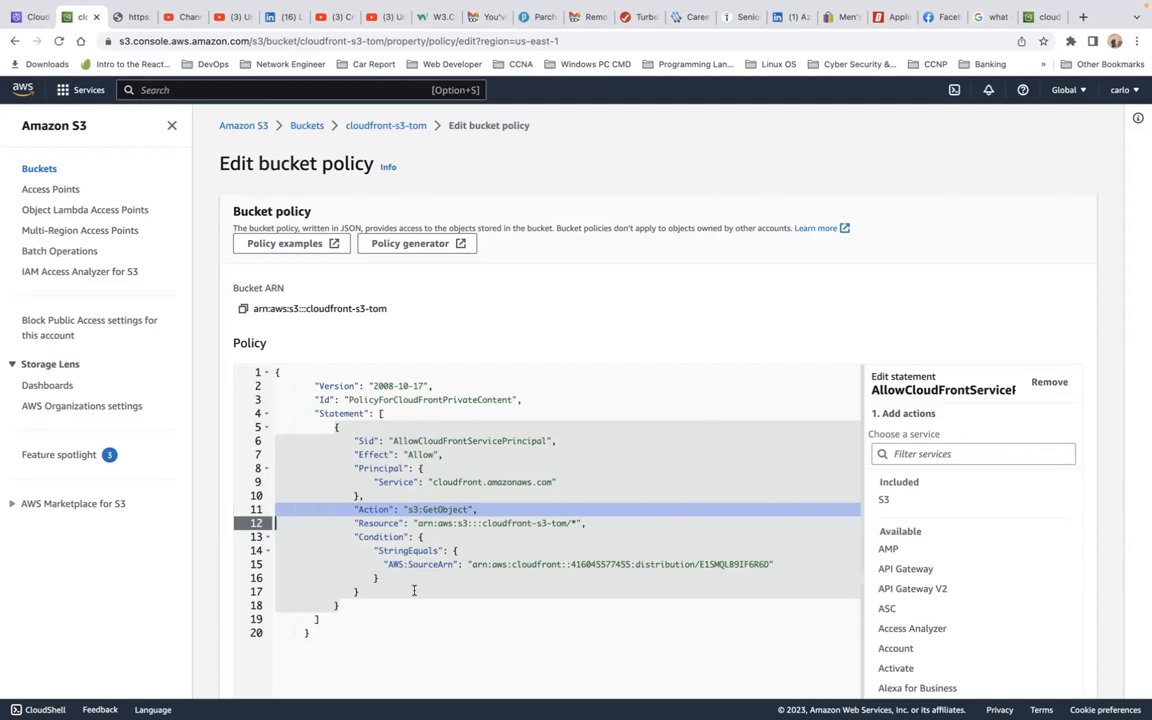
{"action": "triple_click", "coordinate": [448, 523]}
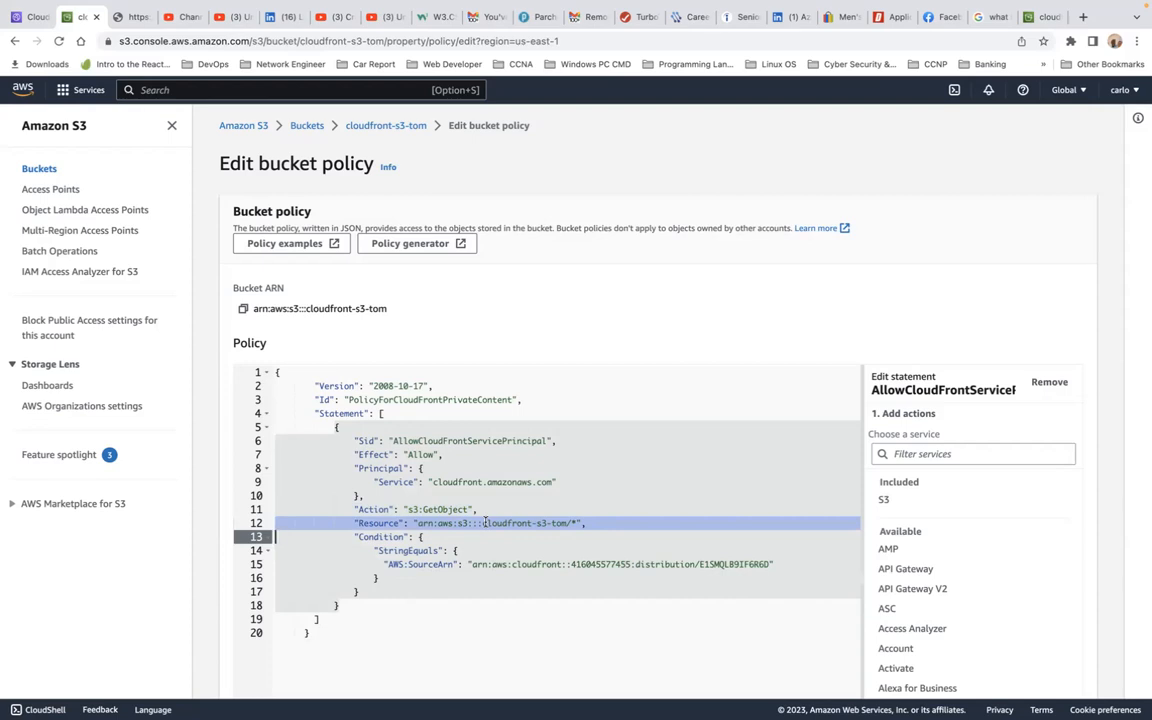
{"action": "scroll", "coordinate": [674, 432], "scroll_direction": "down", "scroll_amount": 5}
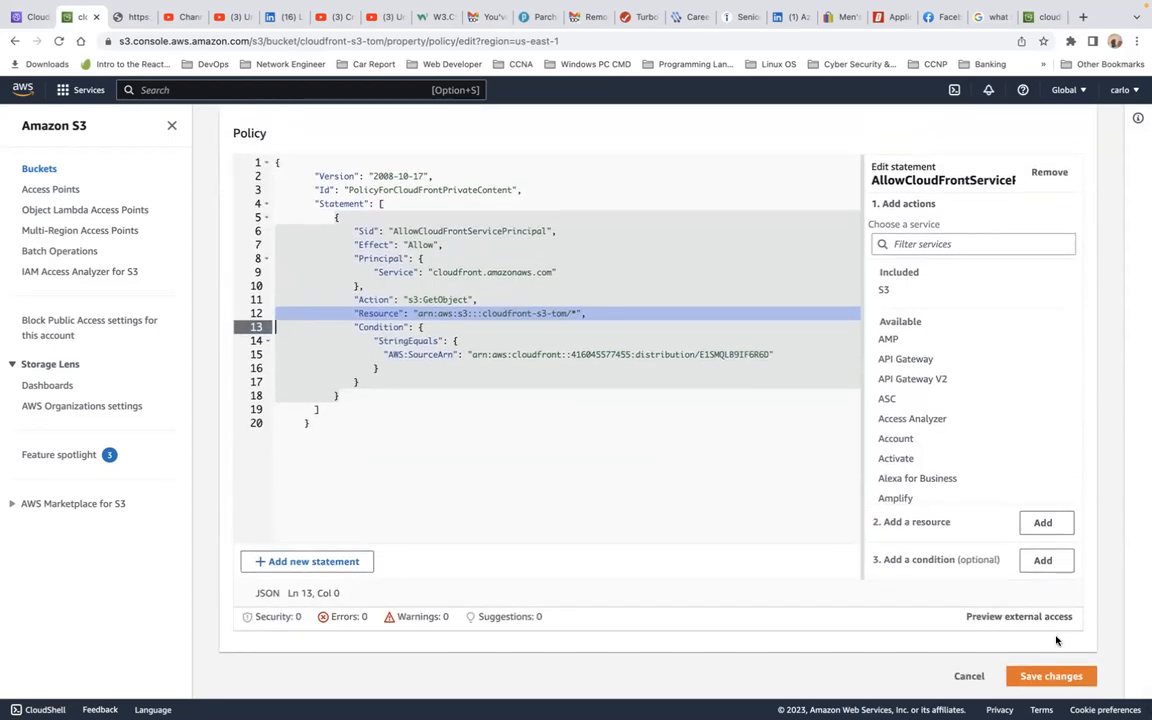
{"action": "left_click", "coordinate": [1053, 675]}
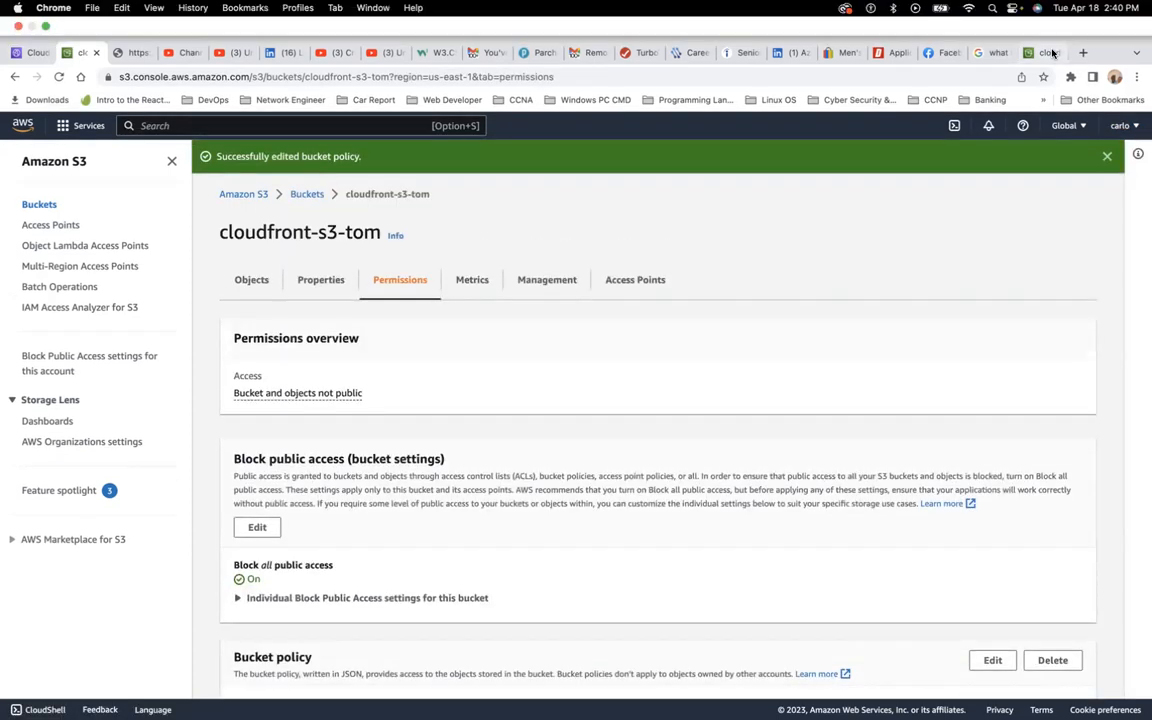
- Return to the new CloudFront distribution and check its general details, deployment status and settings
{"action": "left_click", "coordinate": [1052, 53]}
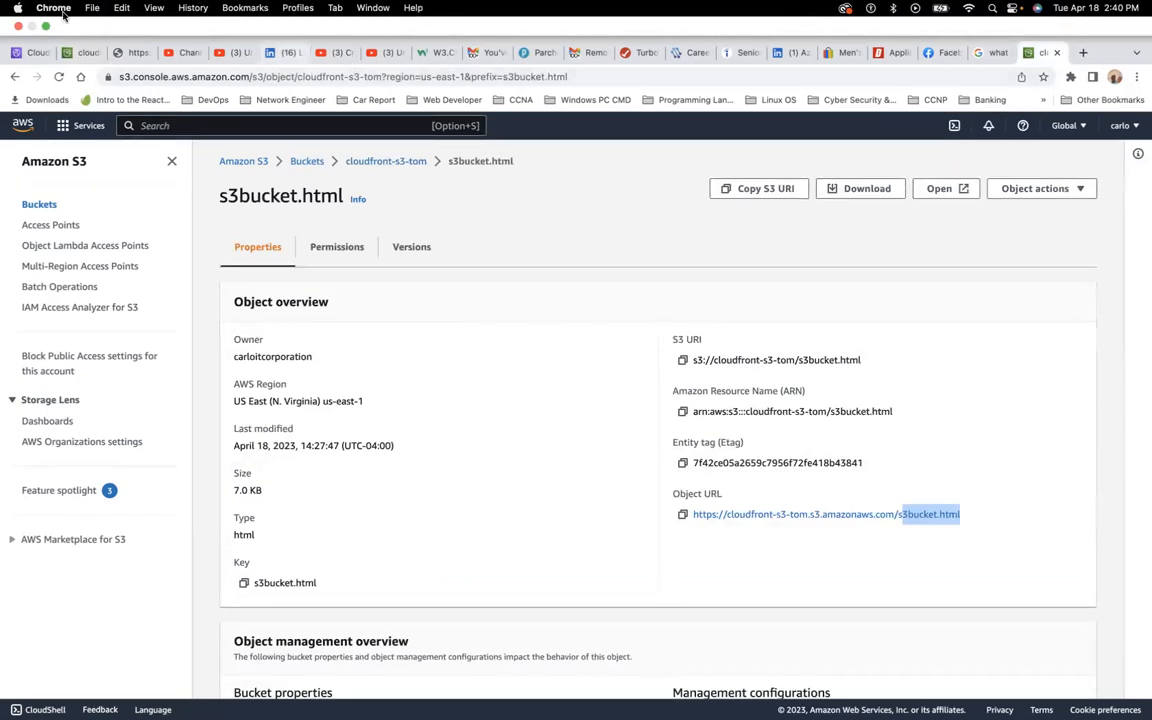
{"action": "left_click", "coordinate": [81, 54]}
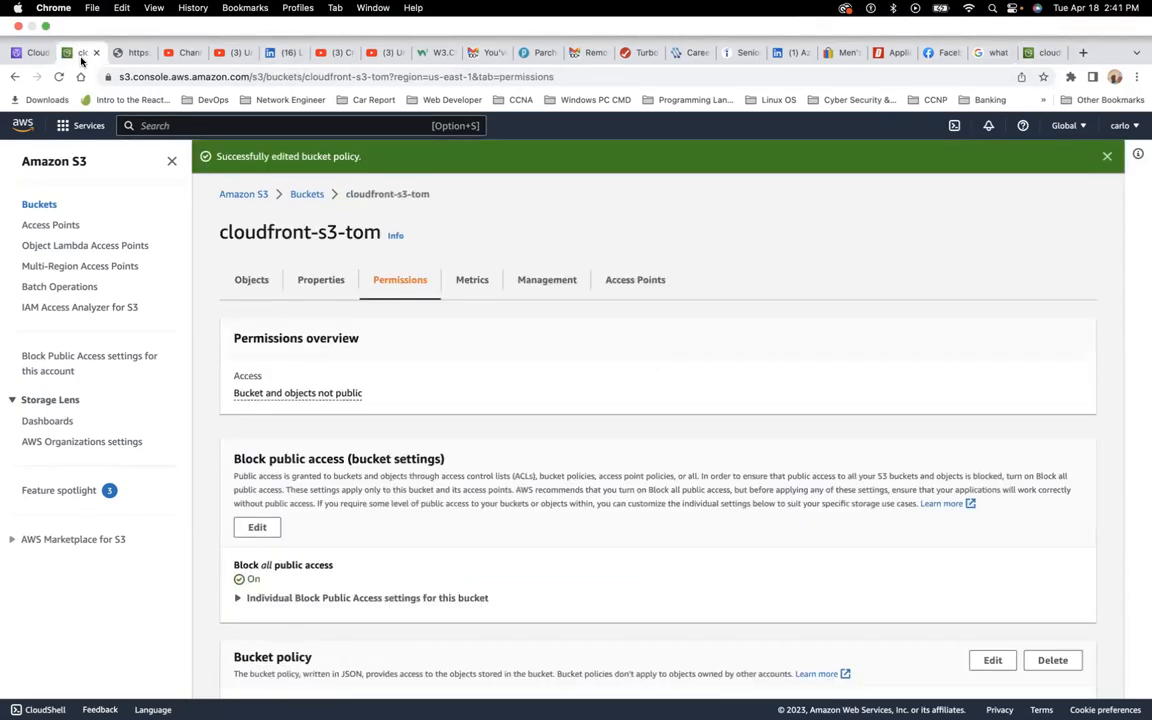
{"action": "left_click", "coordinate": [38, 58]}
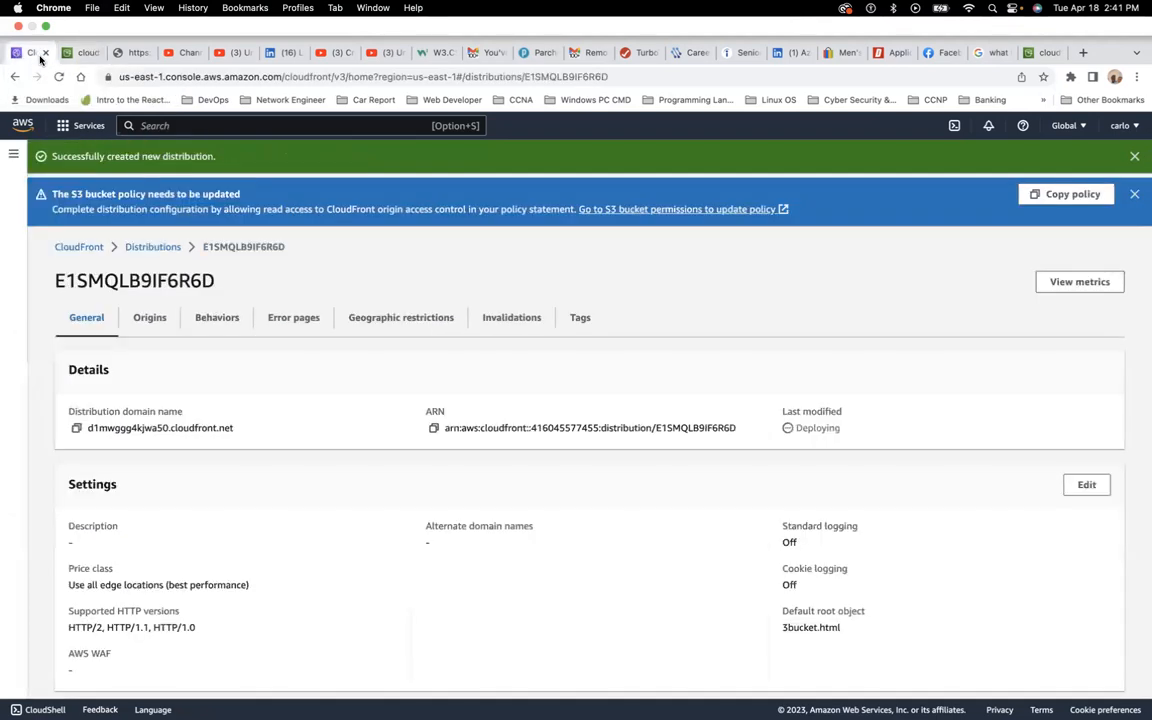
{"action": "scroll", "coordinate": [905, 255], "scroll_direction": "down", "scroll_amount": 2}
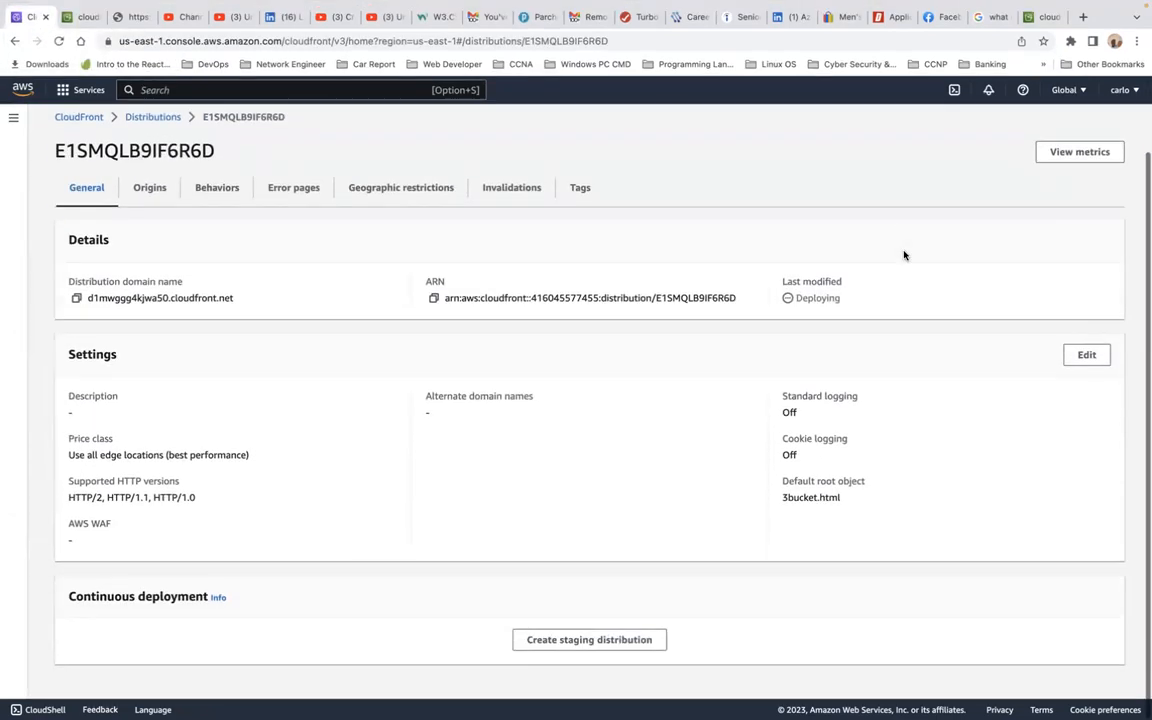
- Dismiss the bucket policy reminder and the distribution creation notice on the distribution page, and recheck its deployment status
{"action": "scroll", "coordinate": [905, 255], "scroll_direction": "up", "scroll_amount": 2}
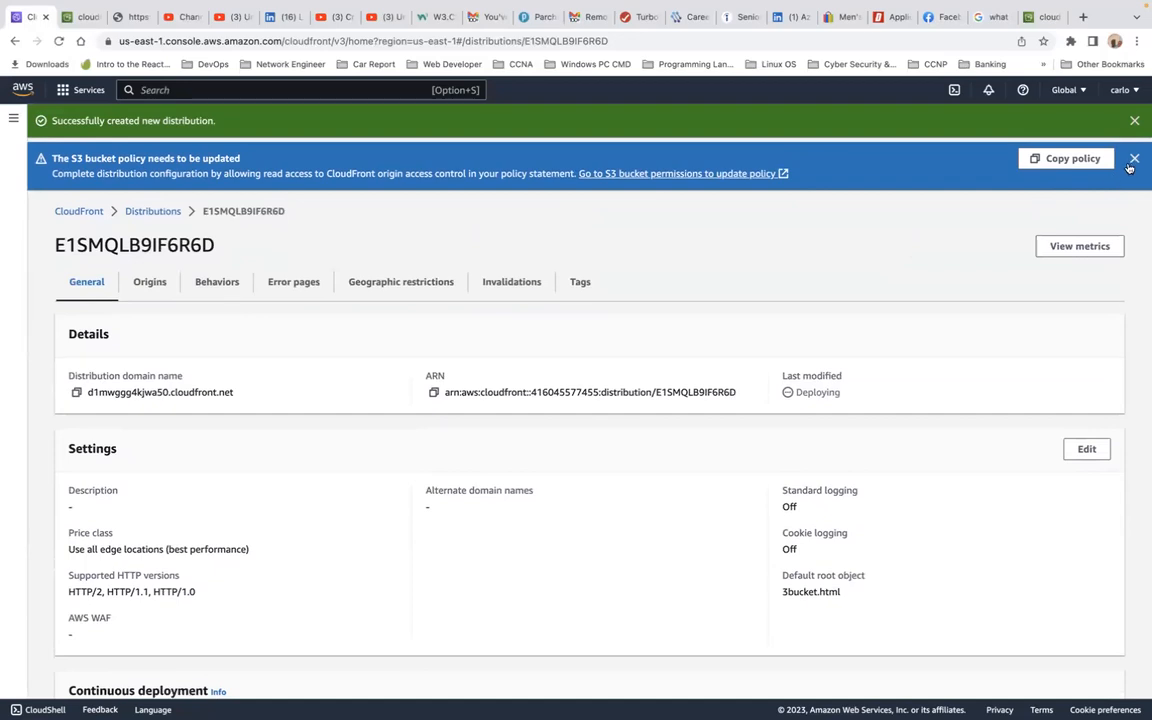
{"action": "left_click", "coordinate": [1134, 161]}
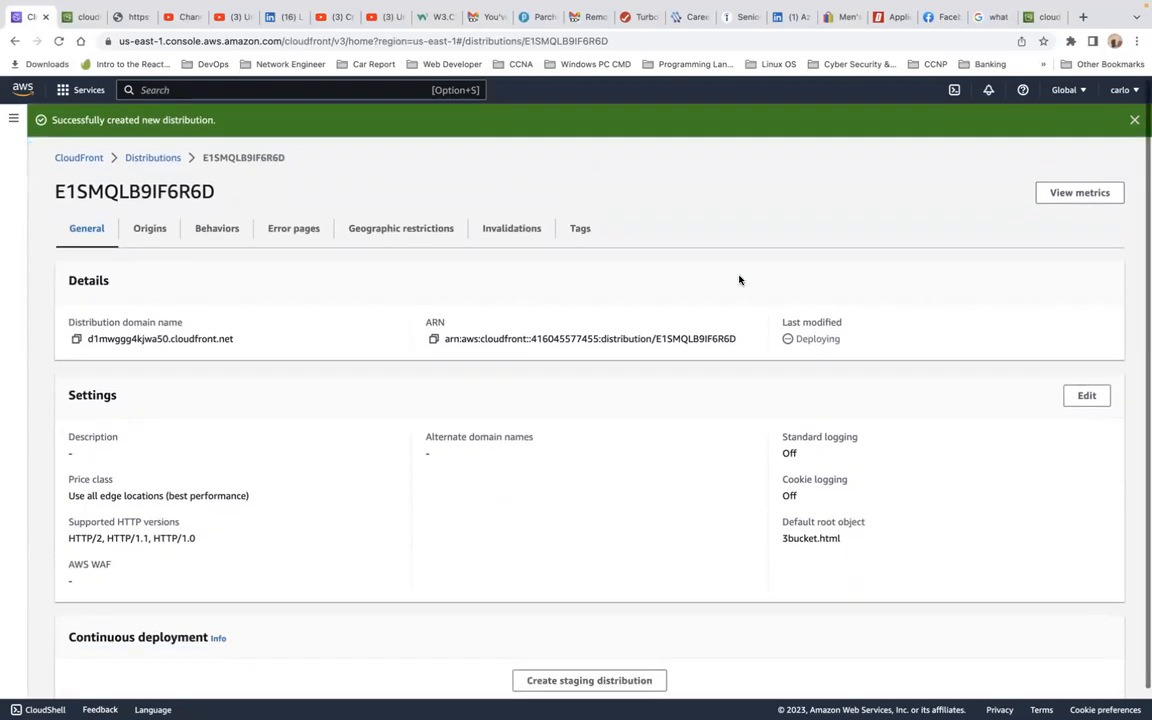
{"action": "scroll", "coordinate": [740, 280], "scroll_direction": "down", "scroll_amount": 1}
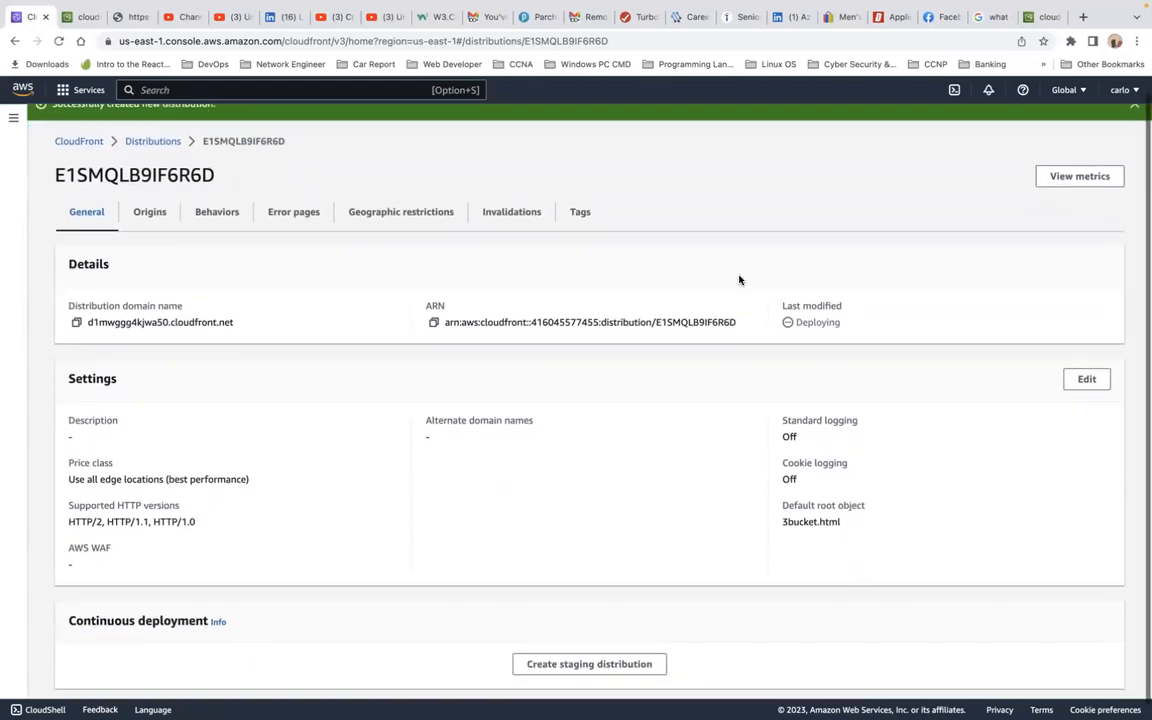
{"action": "scroll", "coordinate": [745, 280], "scroll_direction": "down", "scroll_amount": 1}
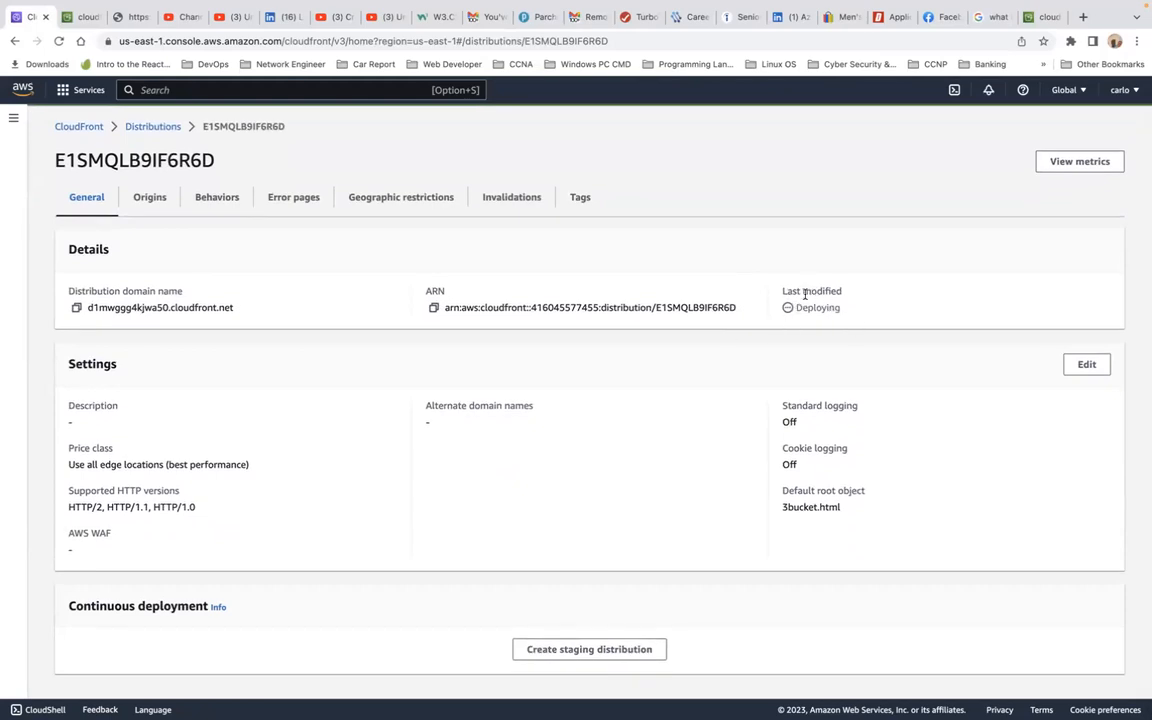
{"action": "scroll", "coordinate": [660, 357], "scroll_direction": "down", "scroll_amount": 1}
{"action": "scroll", "coordinate": [660, 357], "scroll_direction": "up", "scroll_amount": 2}
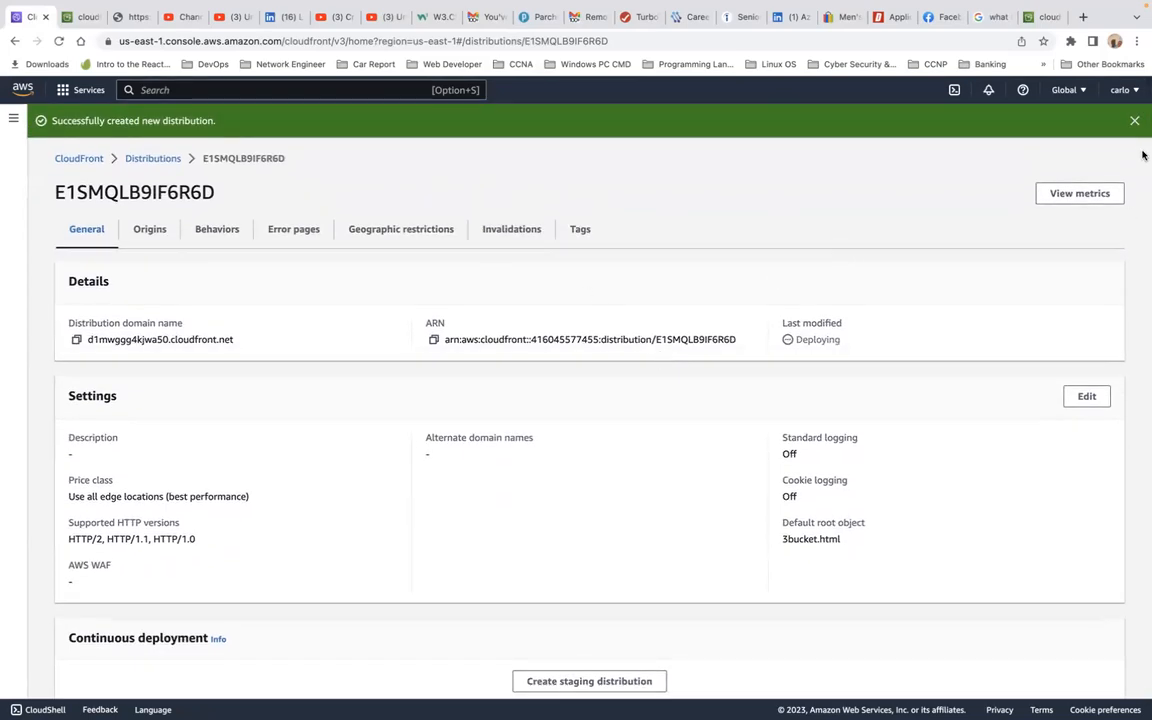
{"action": "left_click", "coordinate": [1134, 120]}
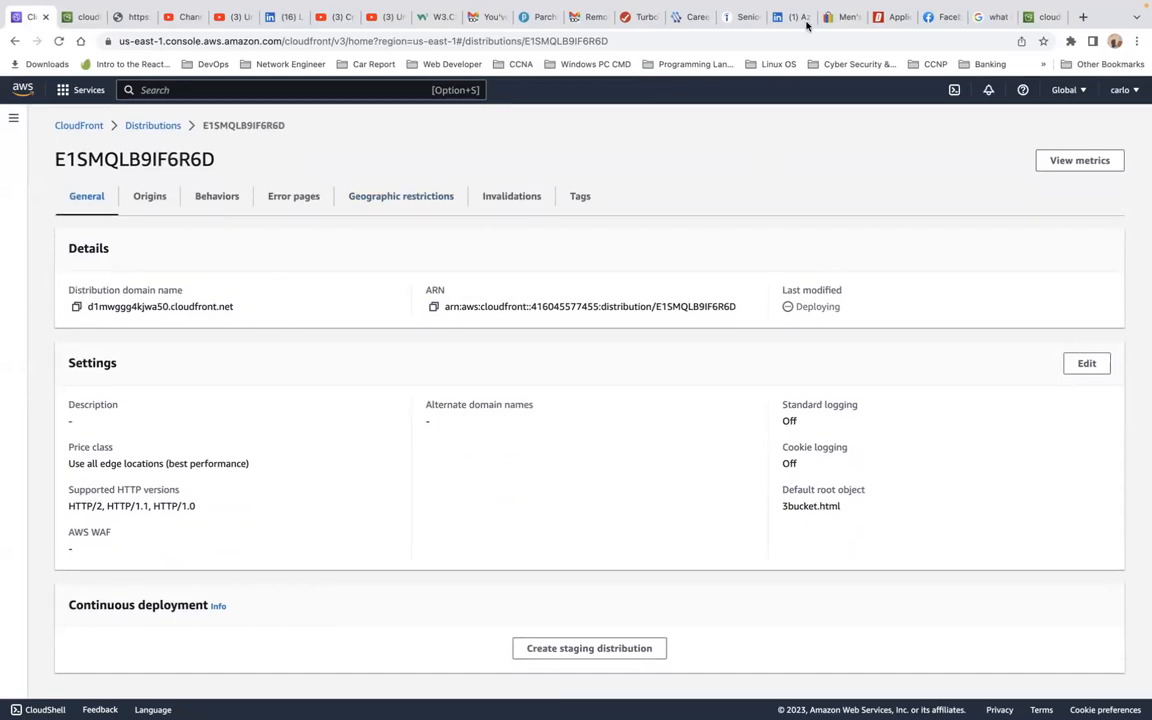
- Switch to the Google search page and search for "what is cloudfront used for"
{"action": "left_click", "coordinate": [993, 13]}
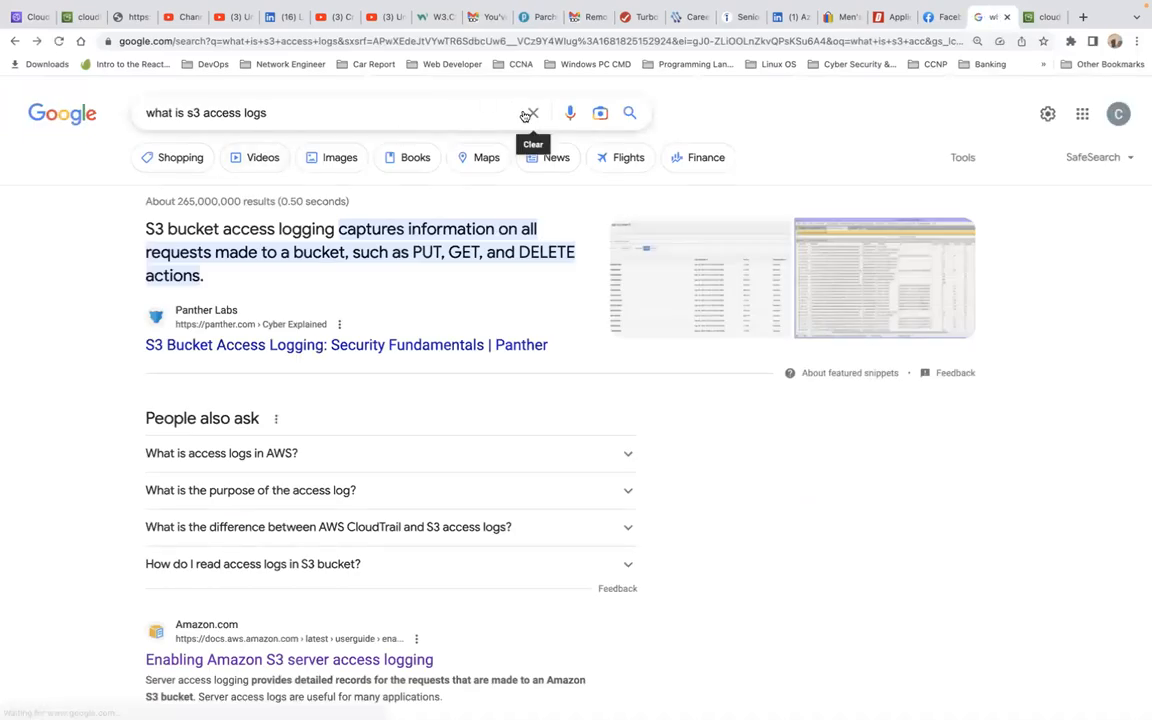
{"action": "left_click", "coordinate": [531, 113]}
{"action": "type", "text": "what"}
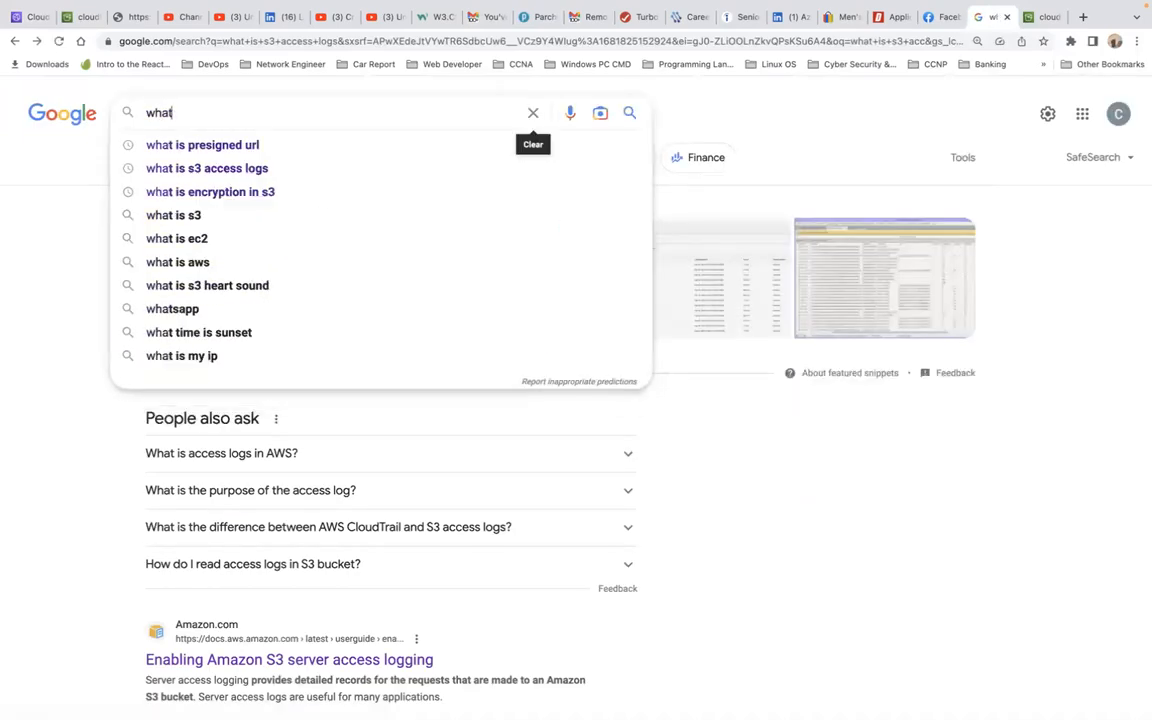
{"action": "type", "text": " is cloudfrom"}
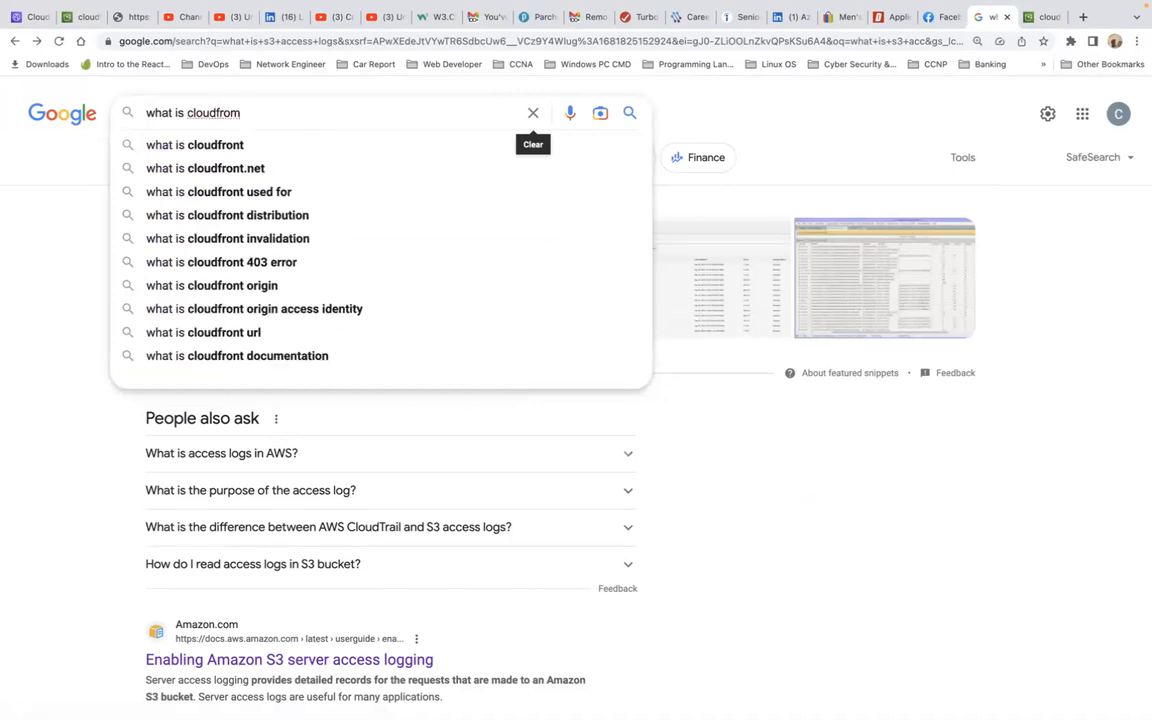
{"action": "key", "text": "BackSpace"}
{"action": "type", "text": "nt"}
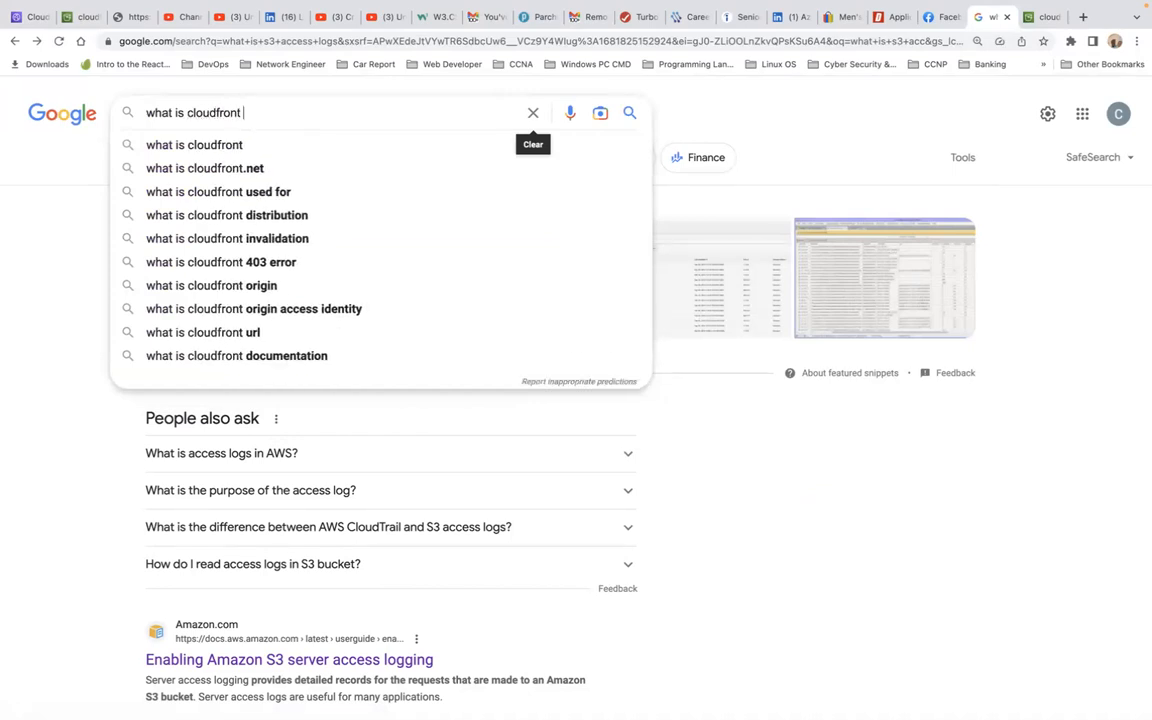
{"action": "type", "text": " used for"}
{"action": "key", "text": "Return"}
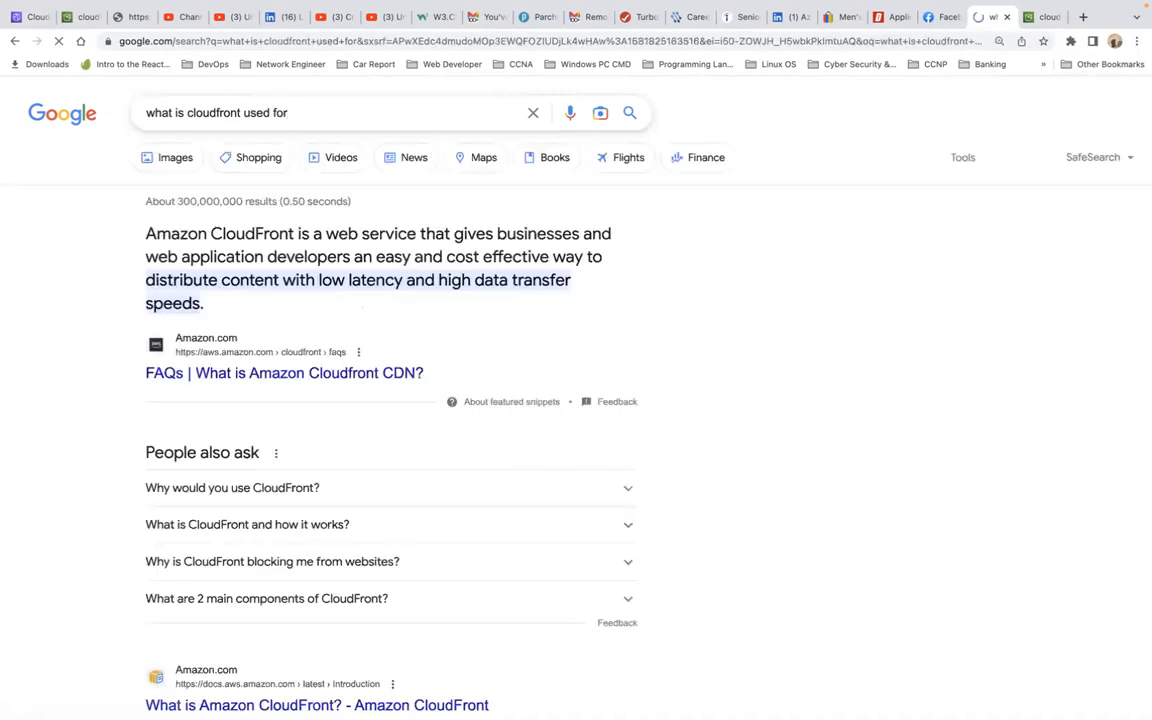
- Open the Amazon CloudFront FAQs result, skim the page and return to the search results
{"action": "left_click", "coordinate": [282, 374]}
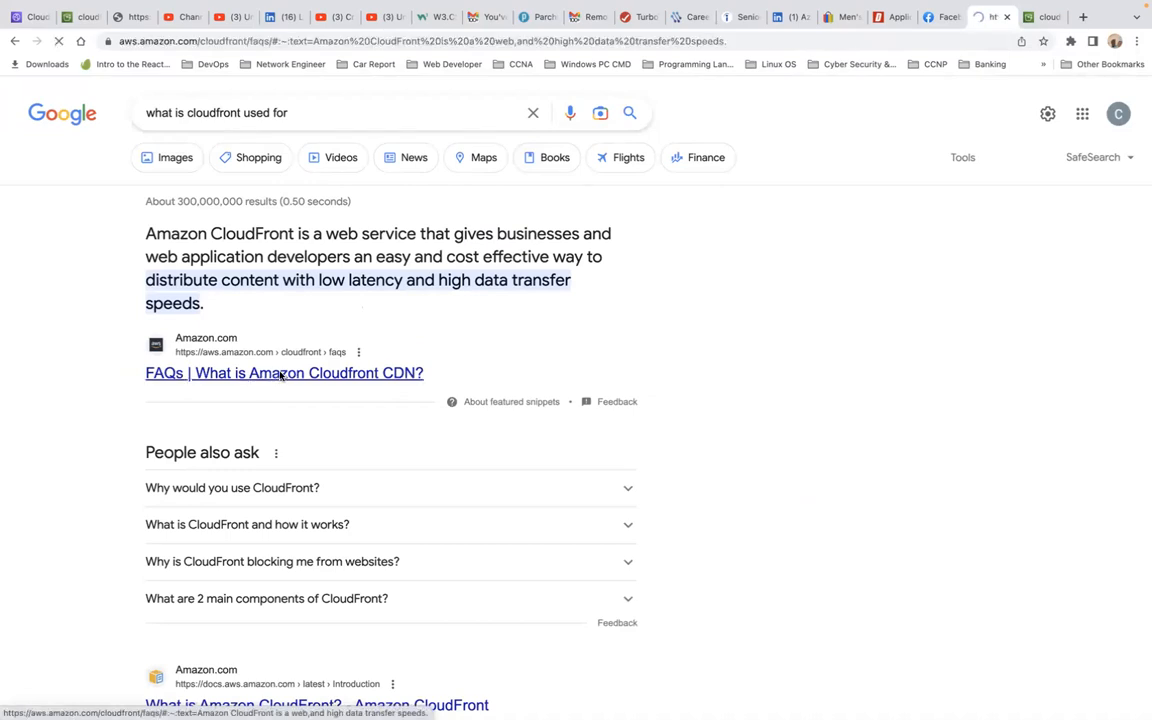
{"action": "left_click", "coordinate": [14, 41]}
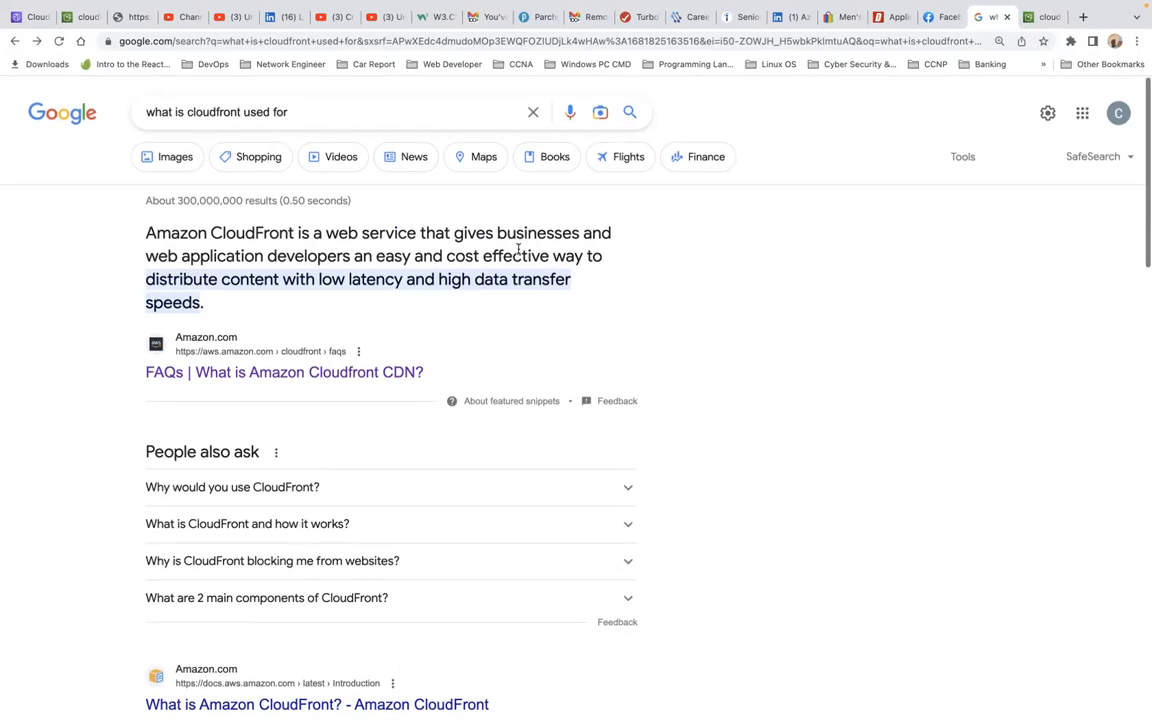
{"action": "scroll", "coordinate": [518, 250], "scroll_direction": "down", "scroll_amount": 3}
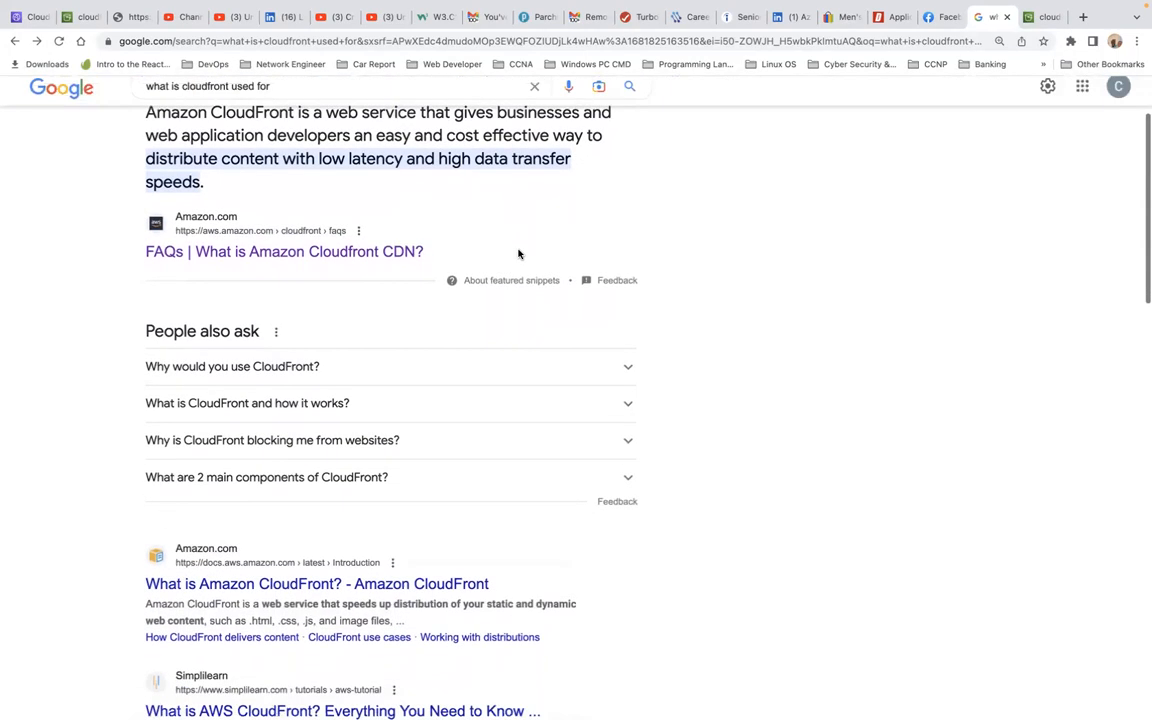
{"action": "left_click", "coordinate": [330, 252]}
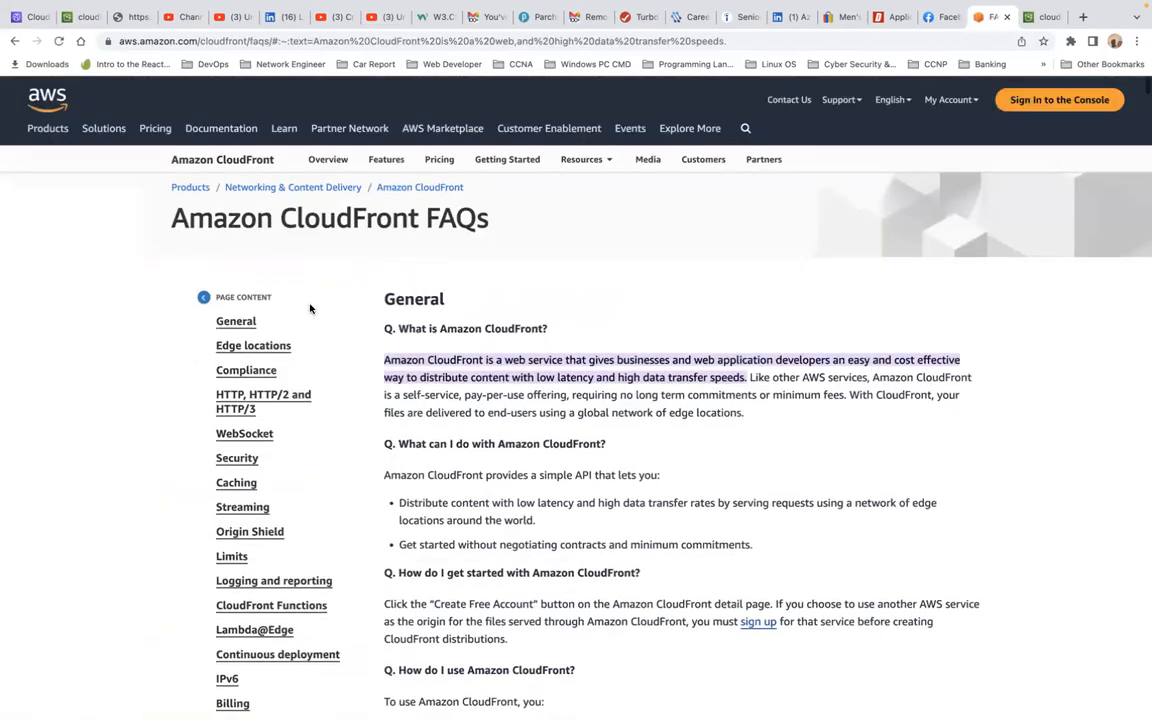
{"action": "scroll", "coordinate": [309, 309], "scroll_direction": "down", "scroll_amount": 10}
{"action": "scroll", "coordinate": [64, 72], "scroll_direction": "up", "scroll_amount": 10}
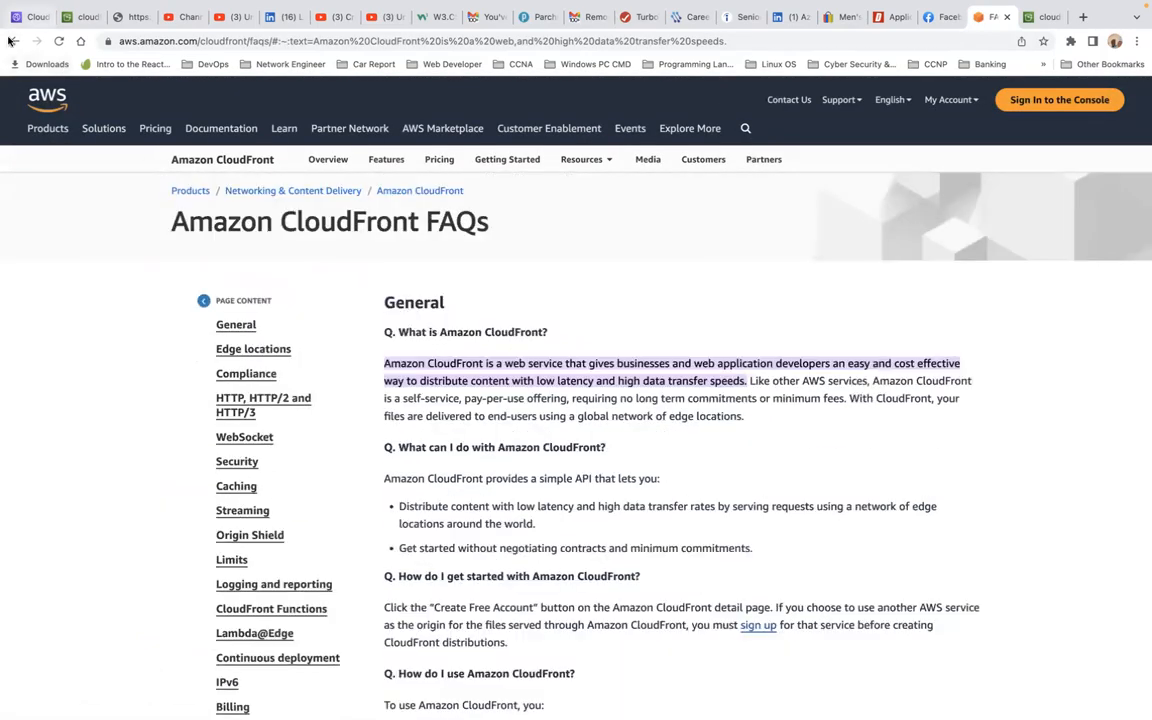
{"action": "left_click", "coordinate": [14, 41]}
- Open the "What is Amazon CloudFront?" developer guide page and examine the diagram of how CloudFront is set up to deliver content
{"action": "scroll", "coordinate": [480, 540], "scroll_direction": "down", "scroll_amount": 1}
{"action": "scroll", "coordinate": [479, 540], "scroll_direction": "down", "scroll_amount": 1}
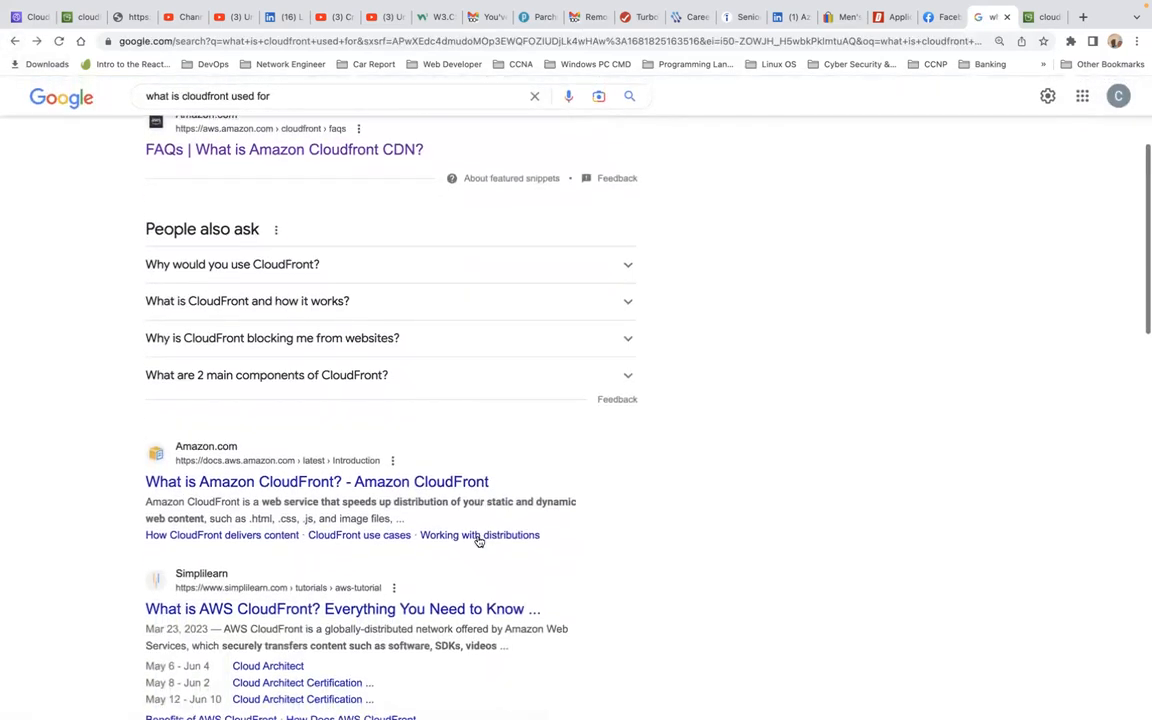
{"action": "left_click", "coordinate": [315, 482]}
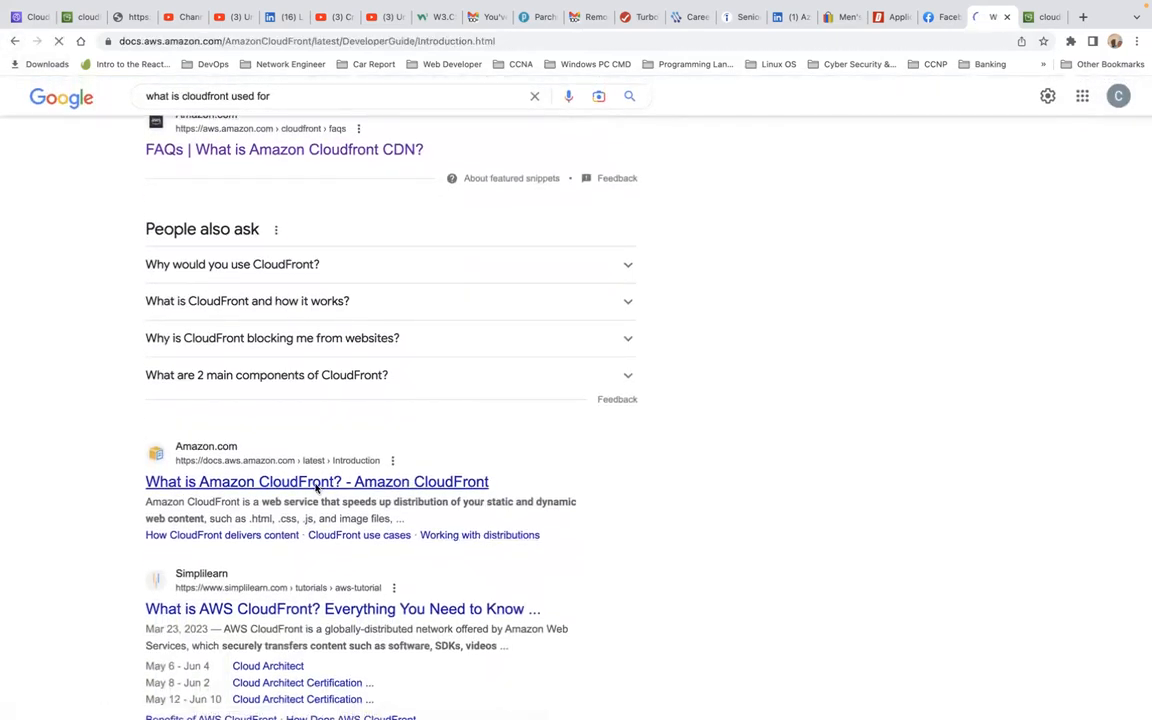
{"action": "scroll", "coordinate": [497, 461], "scroll_direction": "down", "scroll_amount": 7}
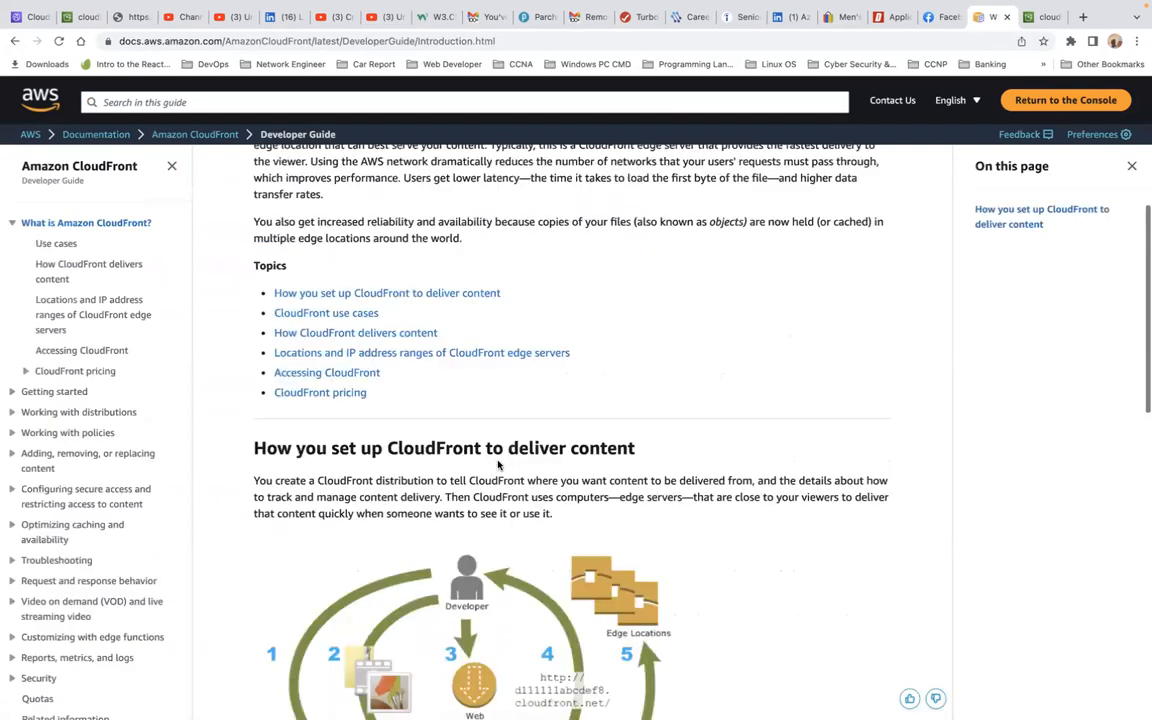
{"action": "scroll", "coordinate": [497, 463], "scroll_direction": "up", "scroll_amount": 7}
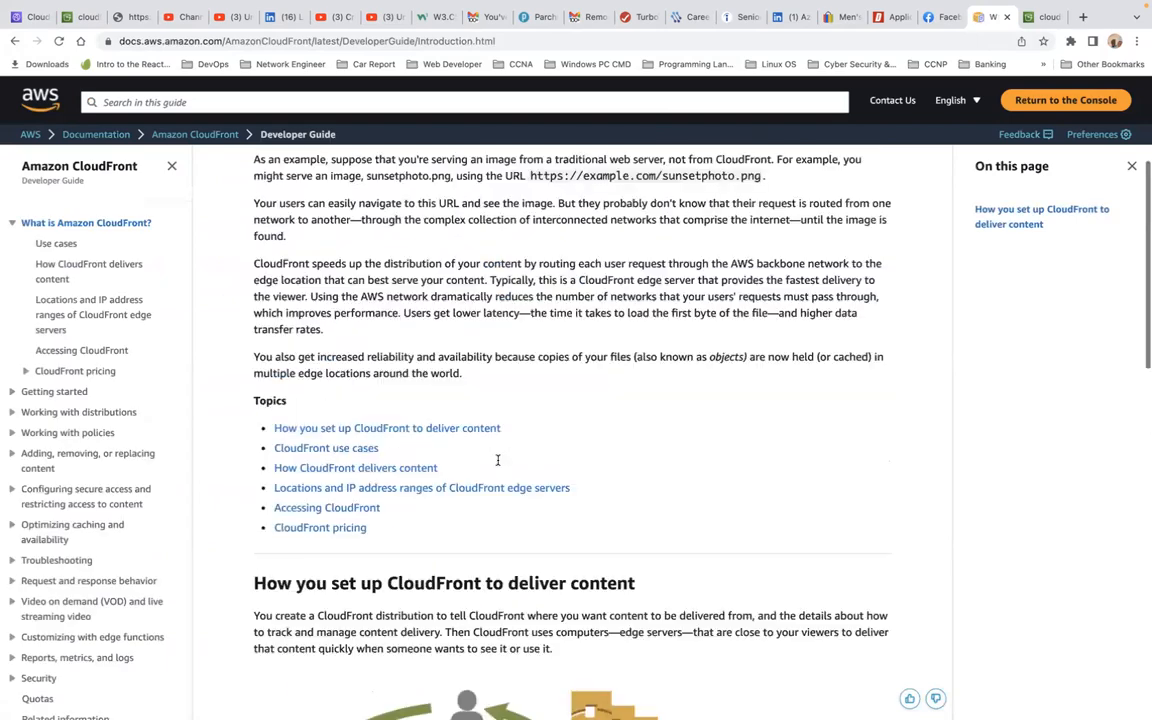
{"action": "scroll", "coordinate": [497, 463], "scroll_direction": "down", "scroll_amount": 6}
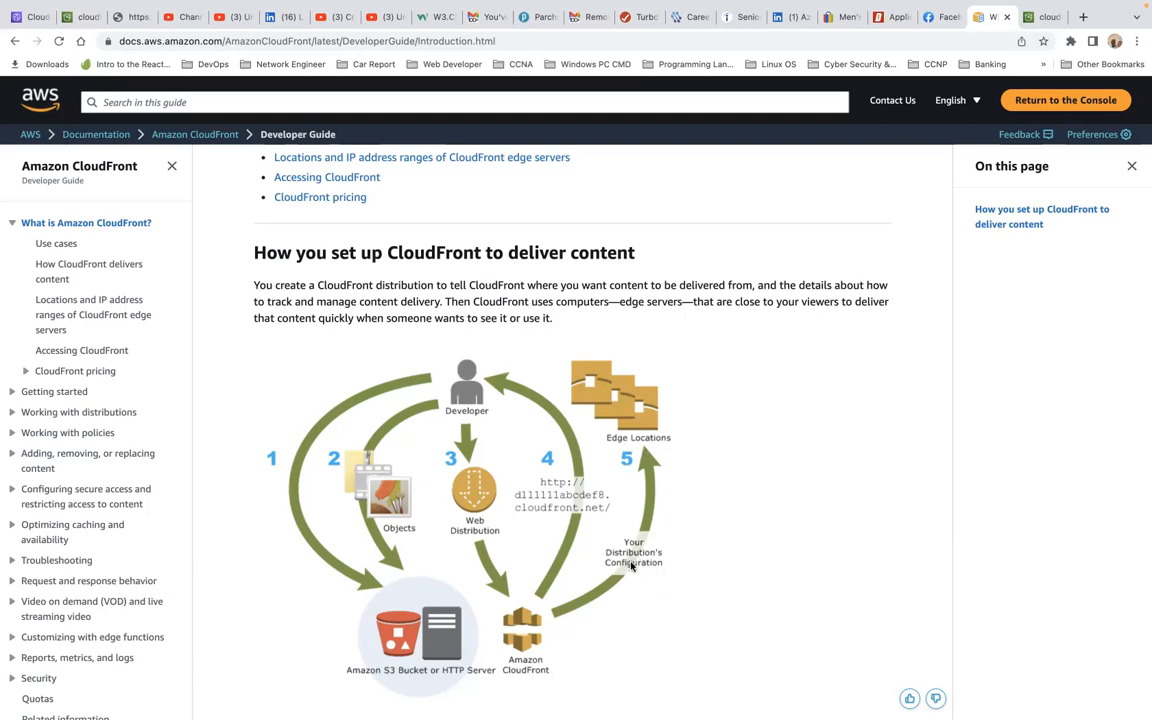
{"action": "scroll", "coordinate": [640, 585], "scroll_direction": "down", "scroll_amount": 2}
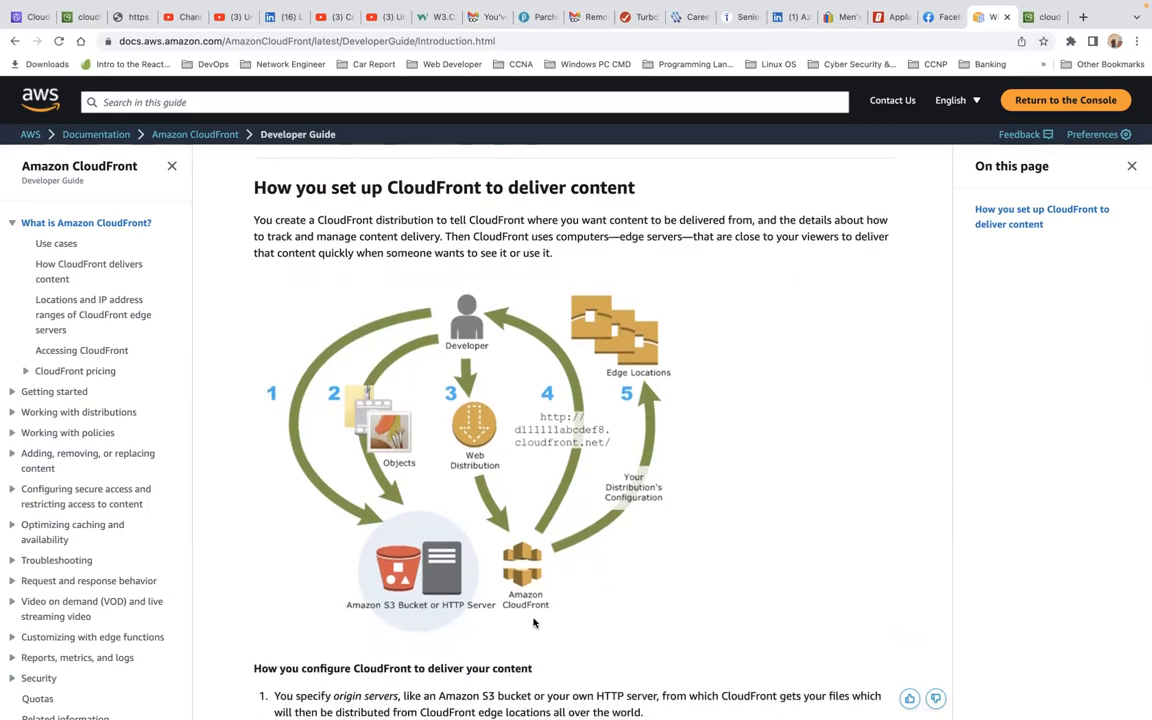
{"action": "scroll", "coordinate": [538, 619], "scroll_direction": "down", "scroll_amount": 6}
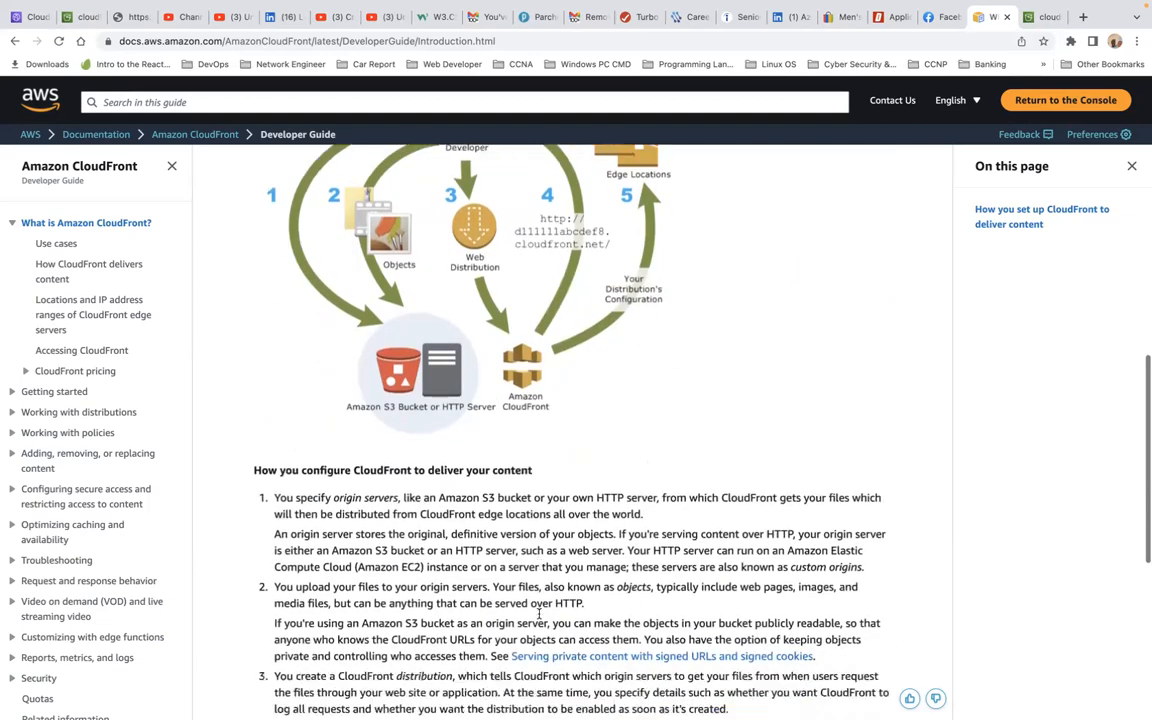
- Read the guide's steps for configuring CloudFront and its introduction, highlighting the line on content already in the edge location
{"action": "triple_click", "coordinate": [383, 451]}
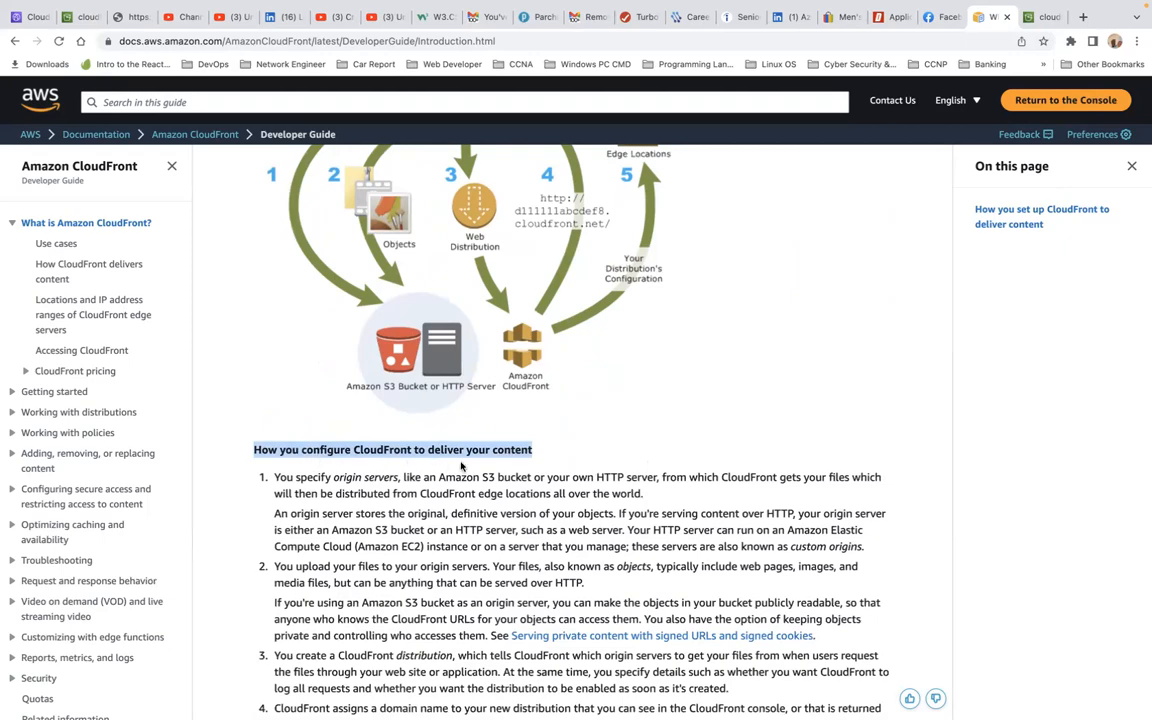
{"action": "scroll", "coordinate": [510, 508], "scroll_direction": "down", "scroll_amount": 5}
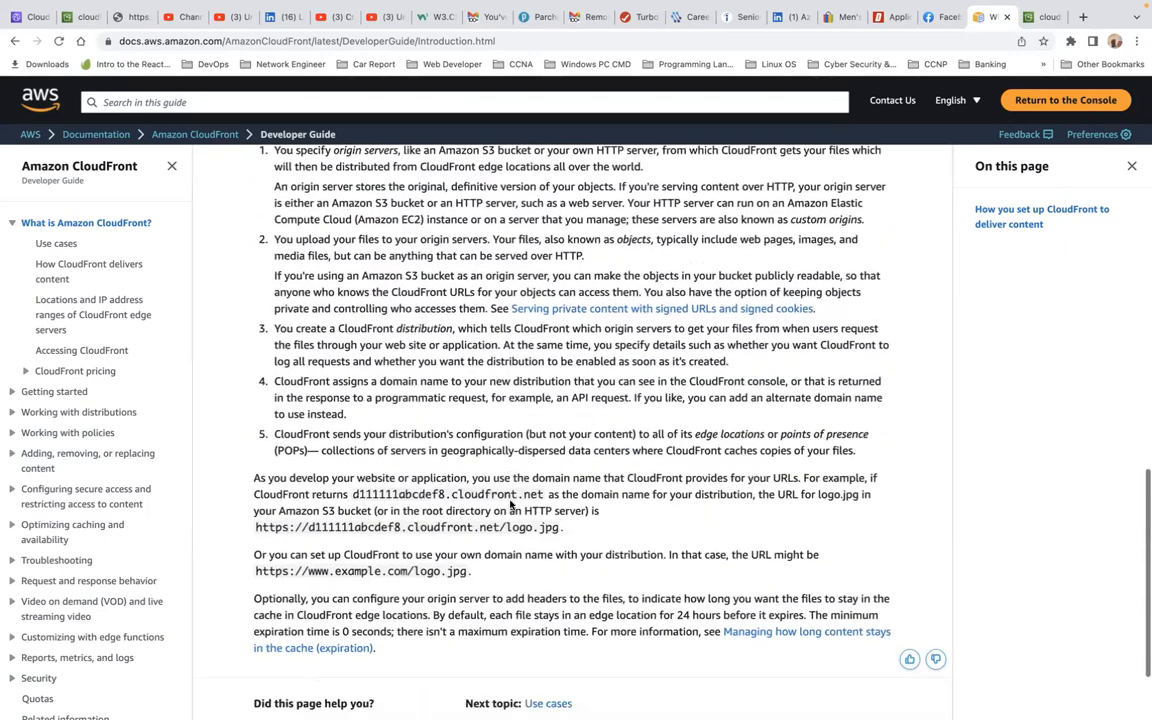
{"action": "scroll", "coordinate": [510, 500], "scroll_direction": "up", "scroll_amount": 15}
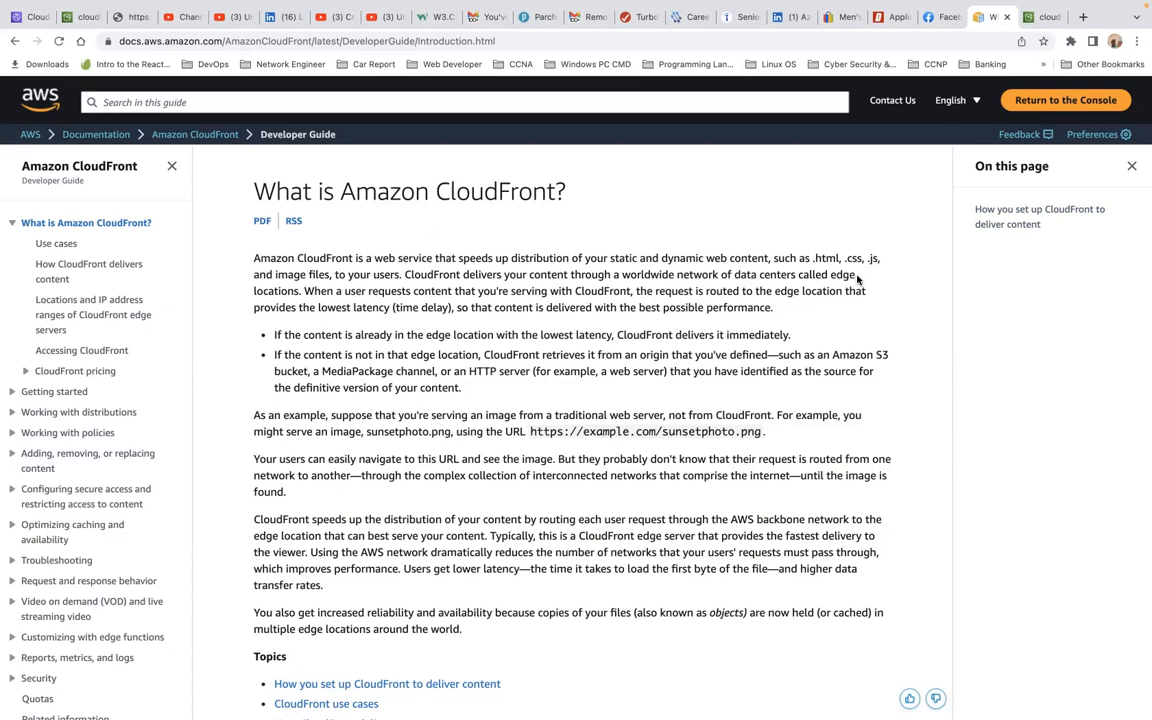
{"action": "double_click", "coordinate": [663, 336]}
{"action": "triple_click", "coordinate": [663, 336]}
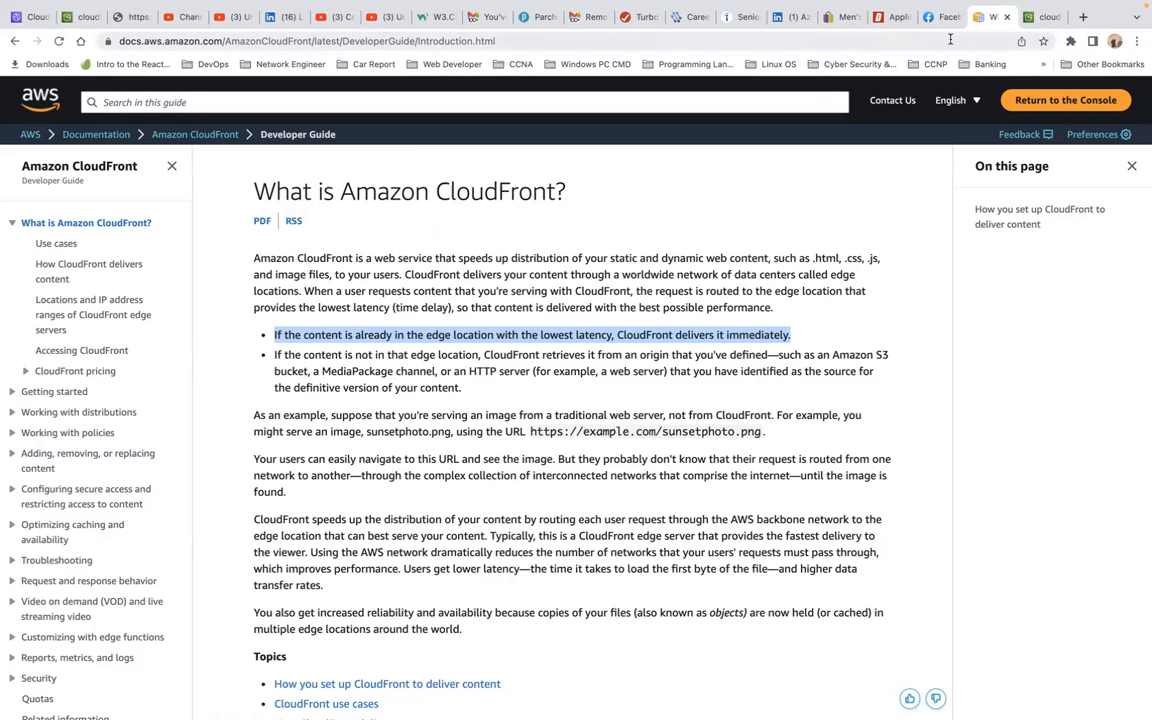
- Review the properties of the s3bucket.html object and the permissions page of the cloudfront-s3-tom bucket
{"action": "left_click", "coordinate": [1043, 22]}
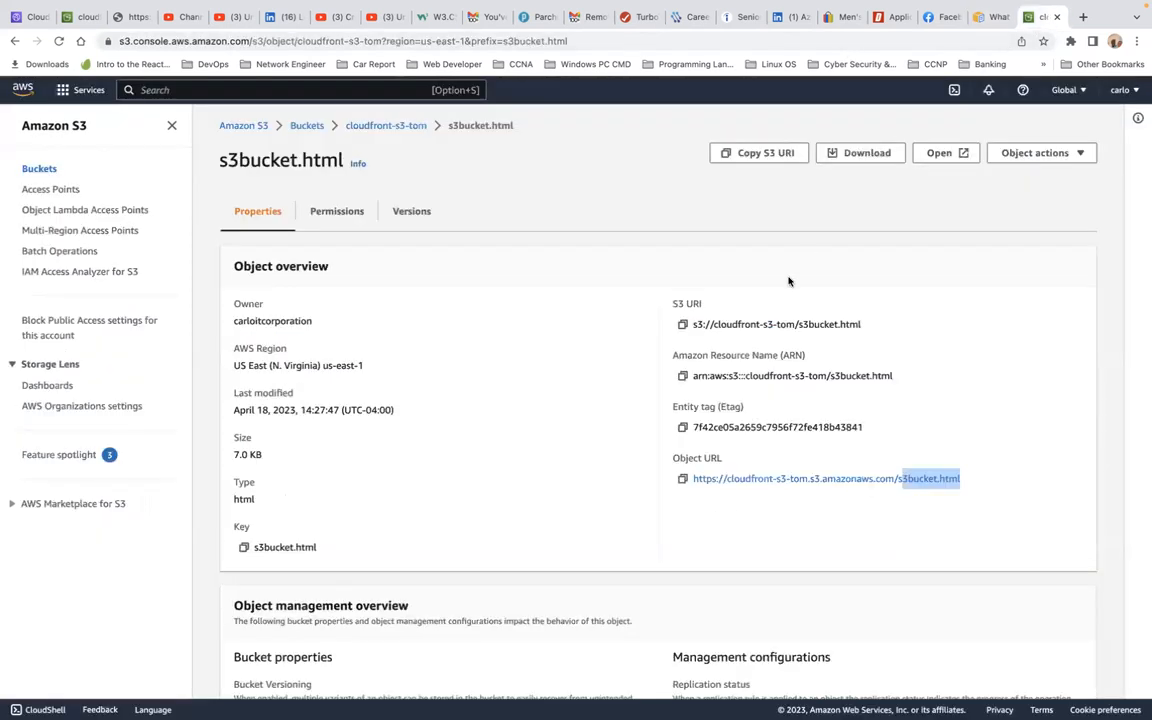
{"action": "scroll", "coordinate": [600, 392], "scroll_direction": "up", "scroll_amount": 1}
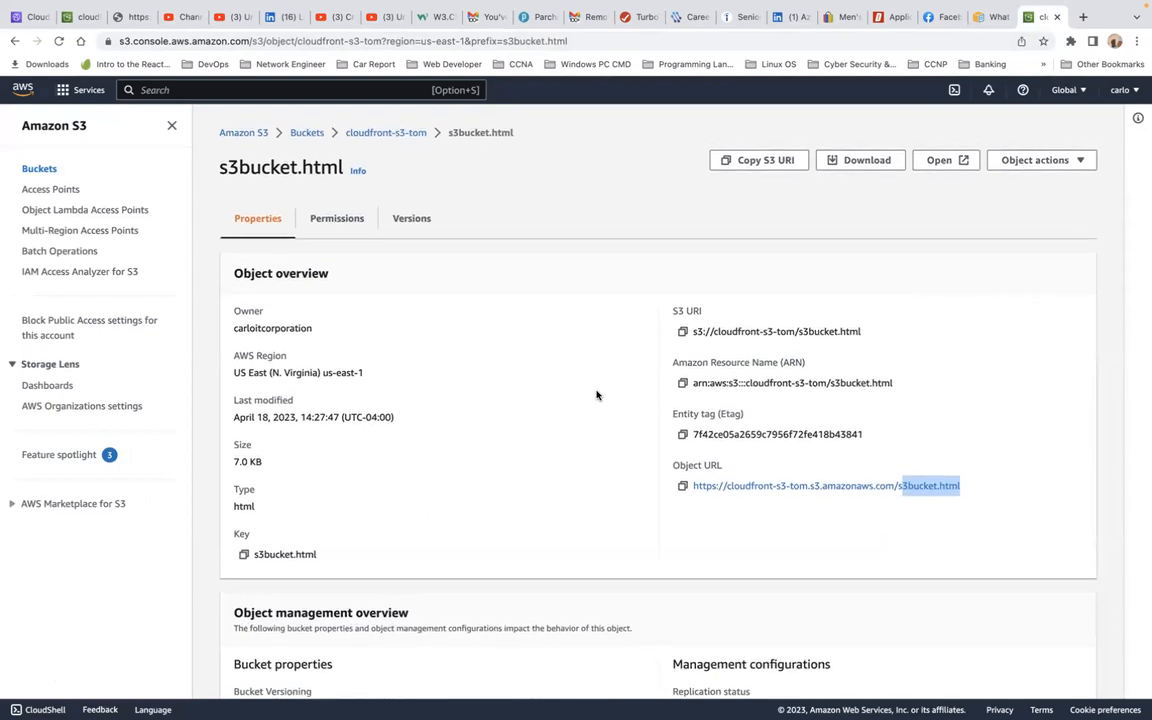
{"action": "scroll", "coordinate": [597, 395], "scroll_direction": "down", "scroll_amount": 2}
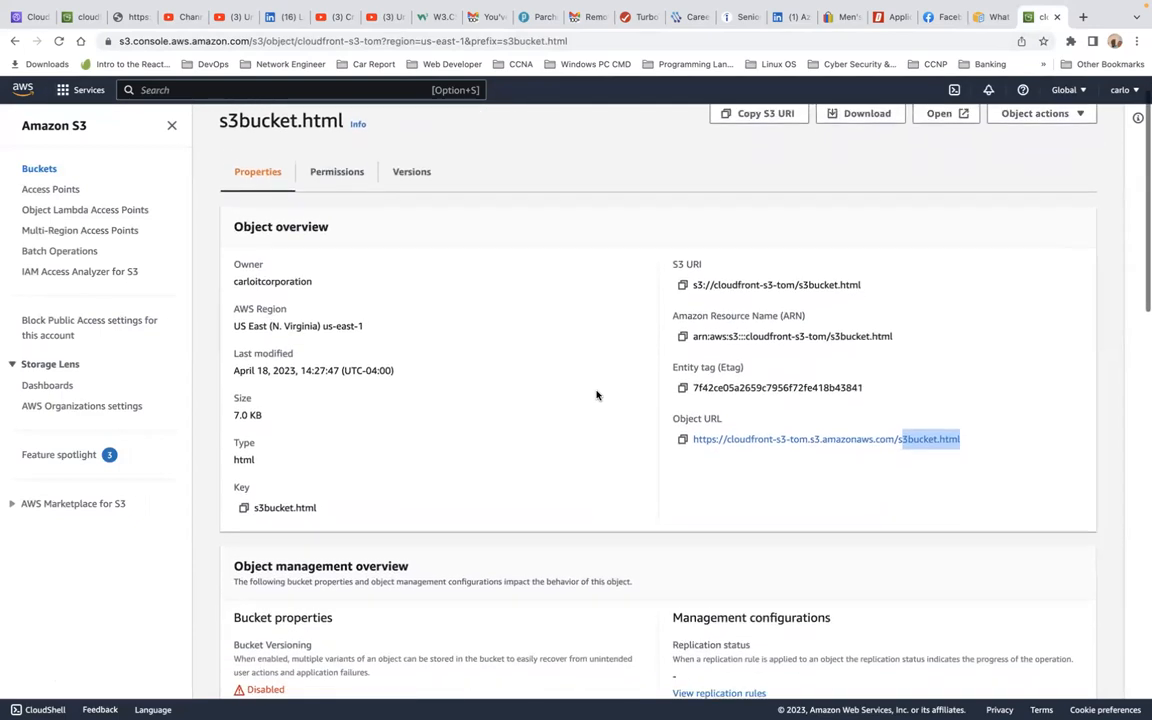
{"action": "scroll", "coordinate": [597, 395], "scroll_direction": "up", "scroll_amount": 2}
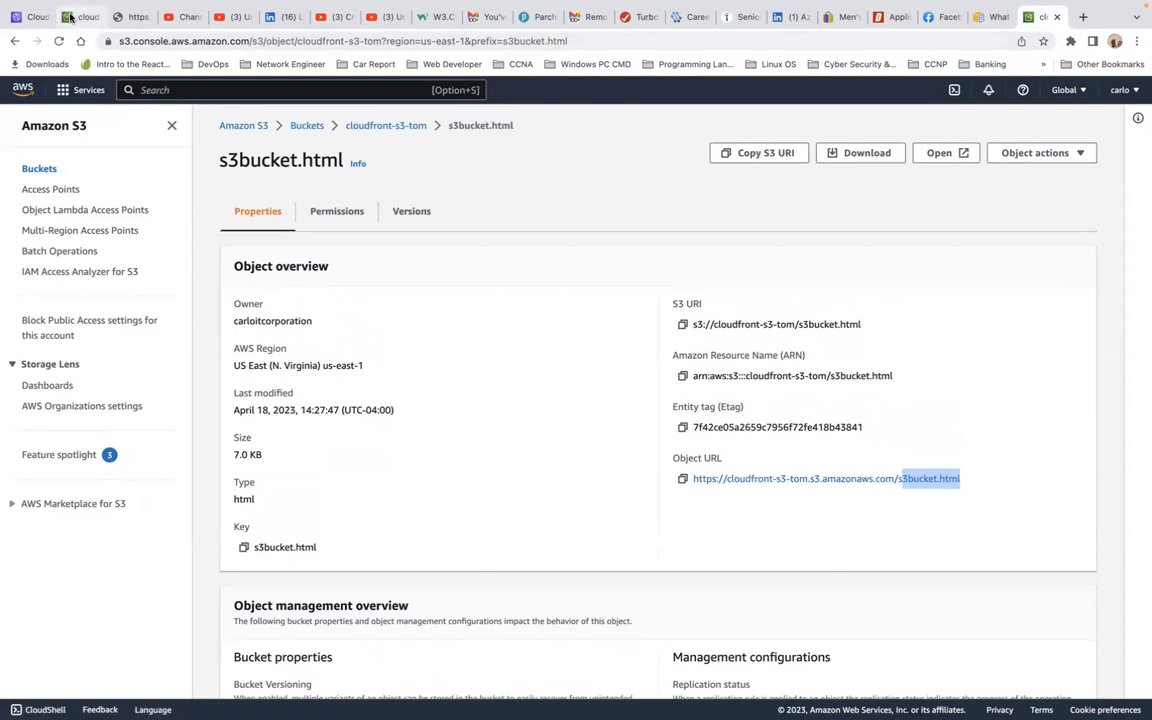
{"action": "left_click", "coordinate": [76, 18]}
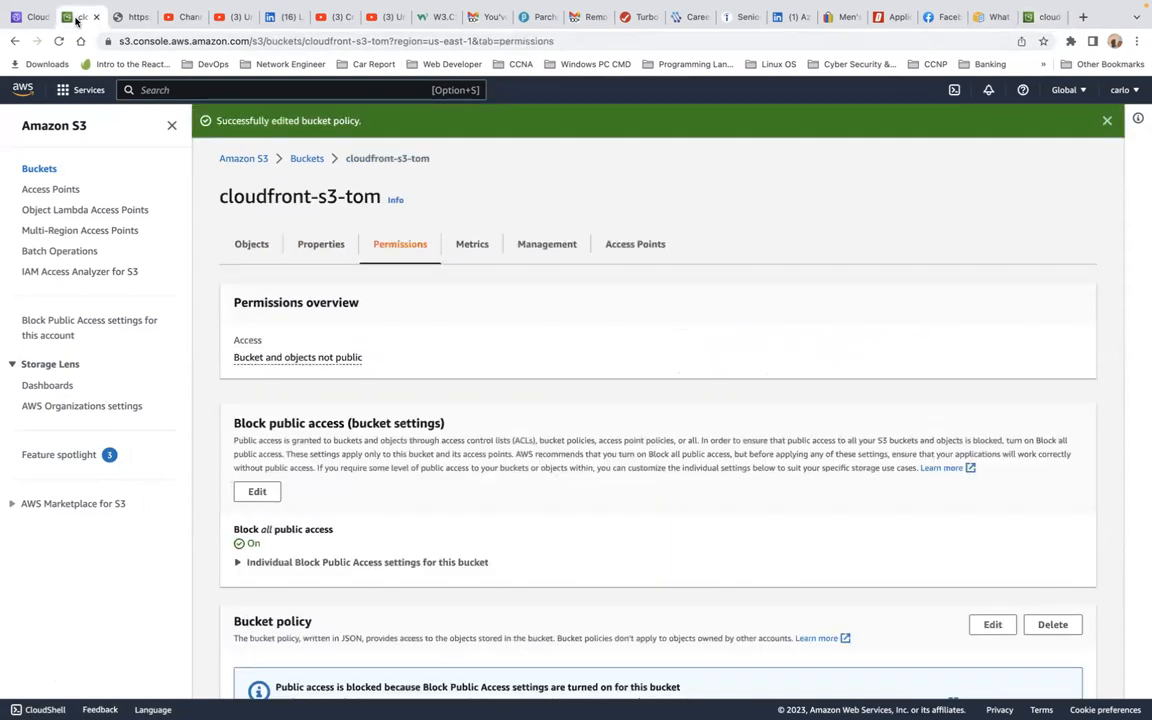
- Return to the CloudFront distribution, check its last modified status and view its origins and origin groups
{"action": "left_click", "coordinate": [26, 18]}
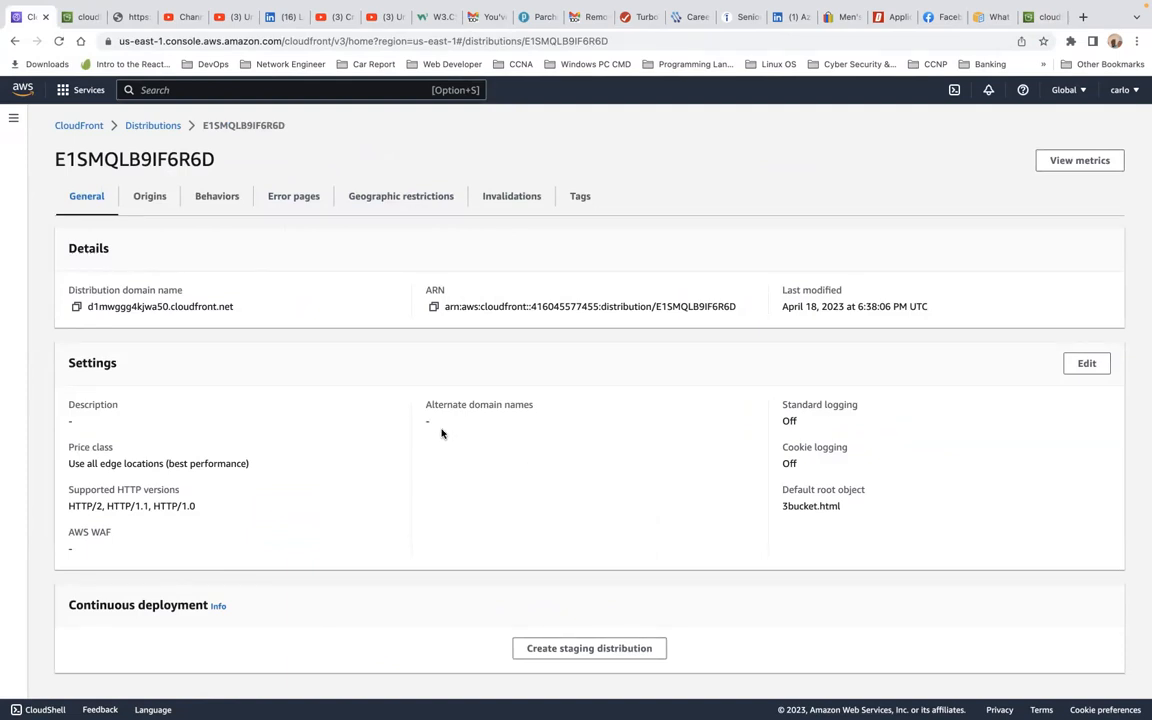
{"action": "left_click", "coordinate": [149, 197]}
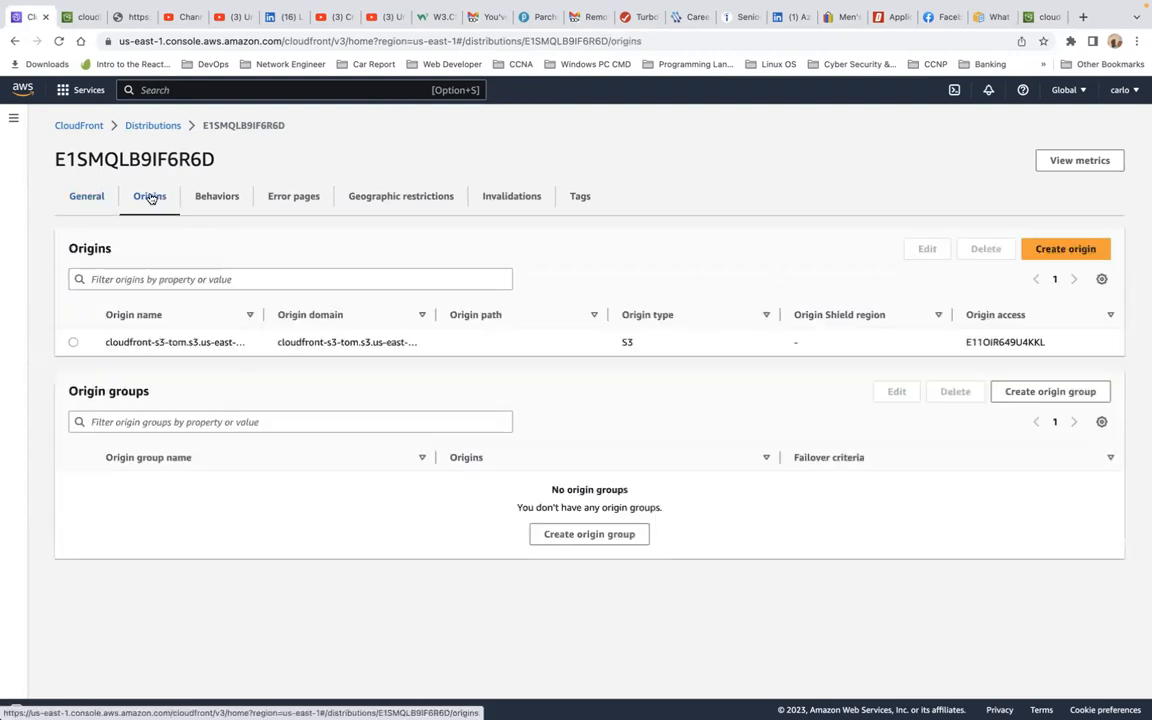
{"action": "scroll", "coordinate": [298, 471], "scroll_direction": "down", "scroll_amount": 1}
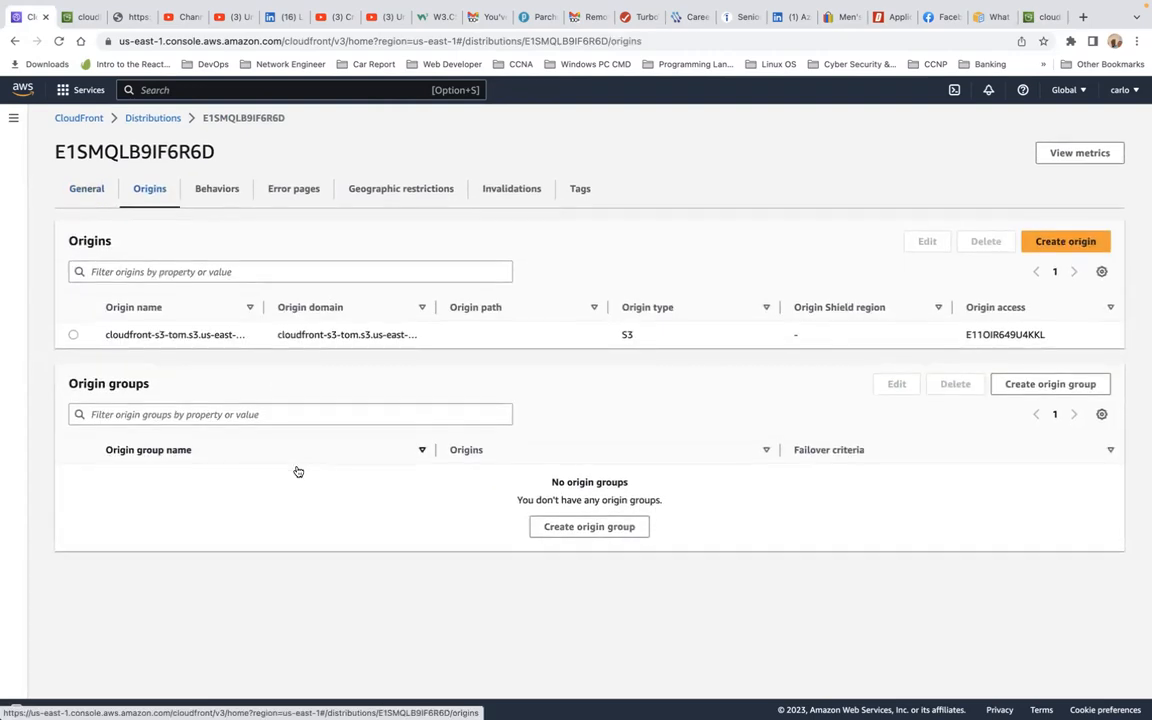
- Open the cloudfront-s3-tom origin for editing, review its origin access control and bucket policy settings, and leave without saving
{"action": "scroll", "coordinate": [298, 471], "scroll_direction": "up", "scroll_amount": 1}
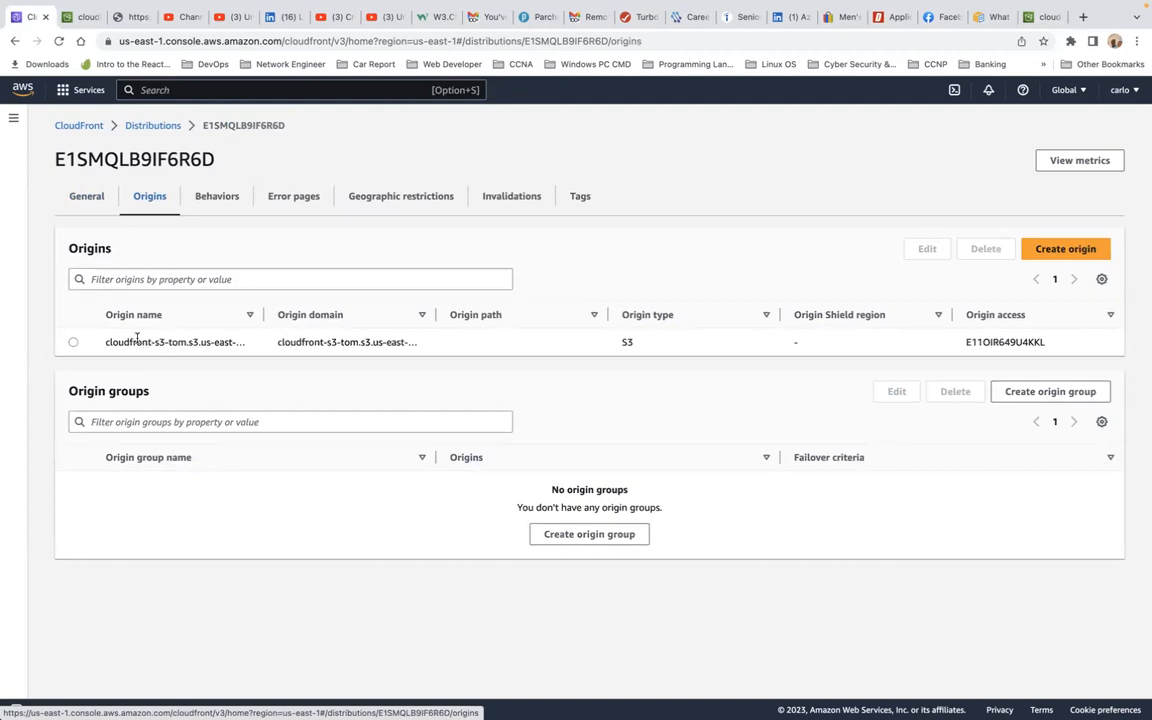
{"action": "left_click", "coordinate": [72, 343]}
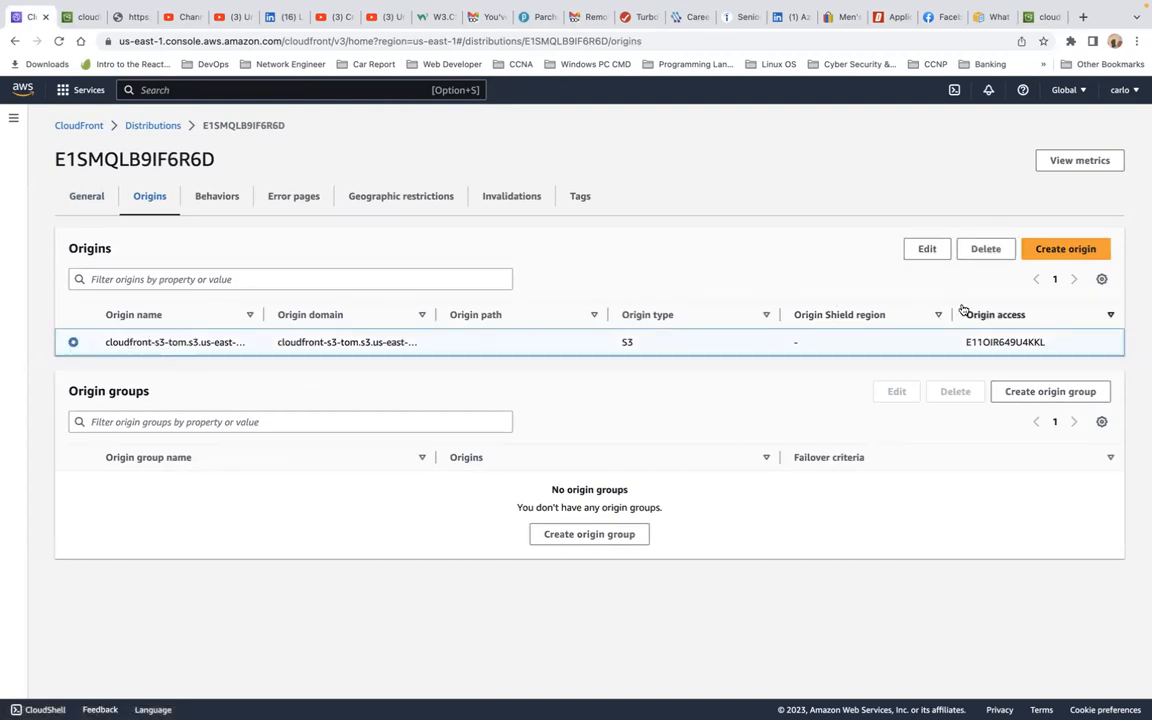
{"action": "left_click", "coordinate": [929, 252]}
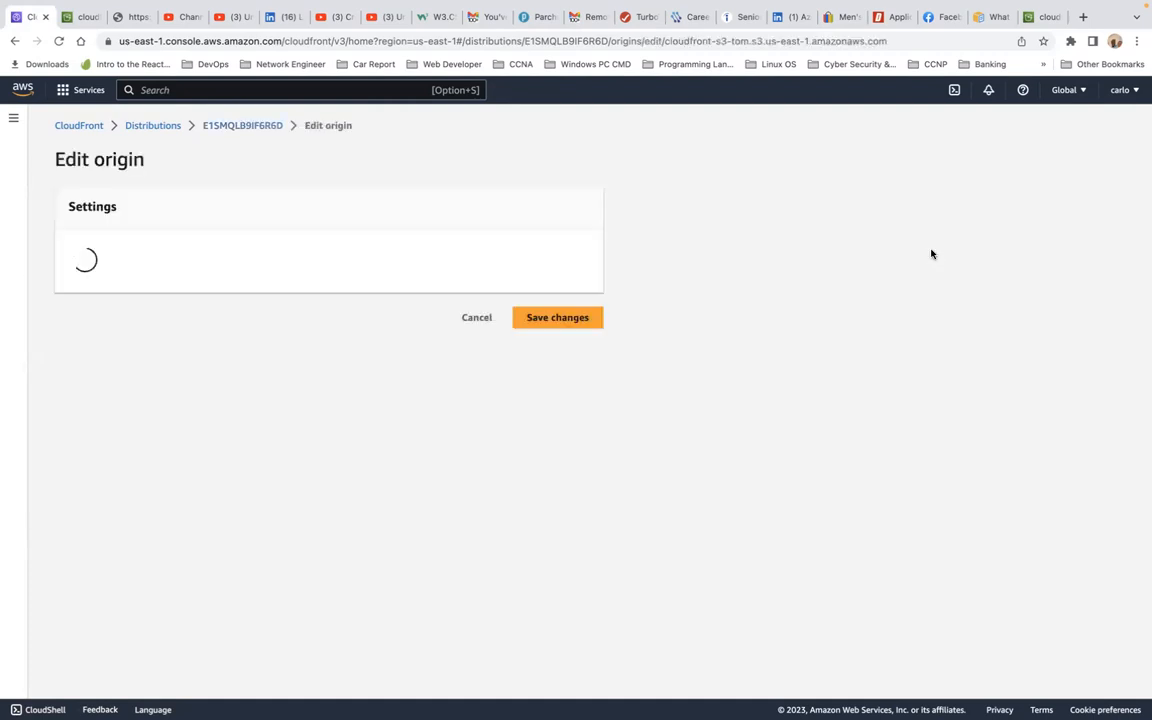
{"action": "scroll", "coordinate": [429, 553], "scroll_direction": "down", "scroll_amount": 5}
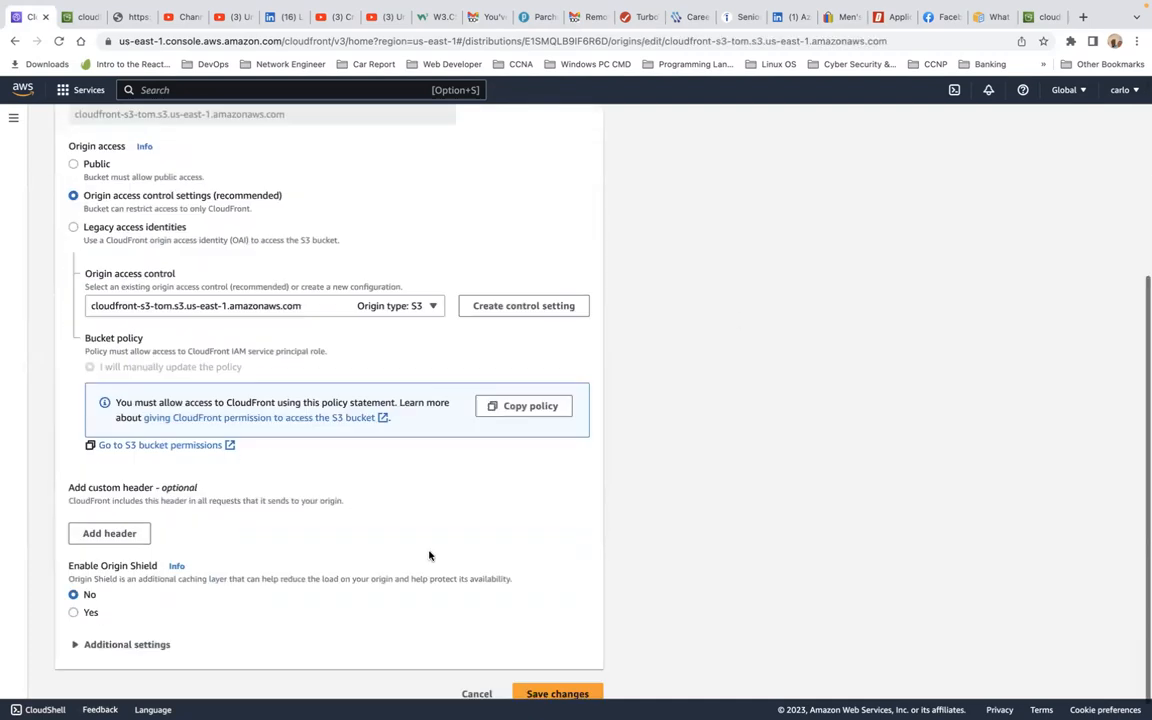
{"action": "scroll", "coordinate": [429, 555], "scroll_direction": "up", "scroll_amount": 1}
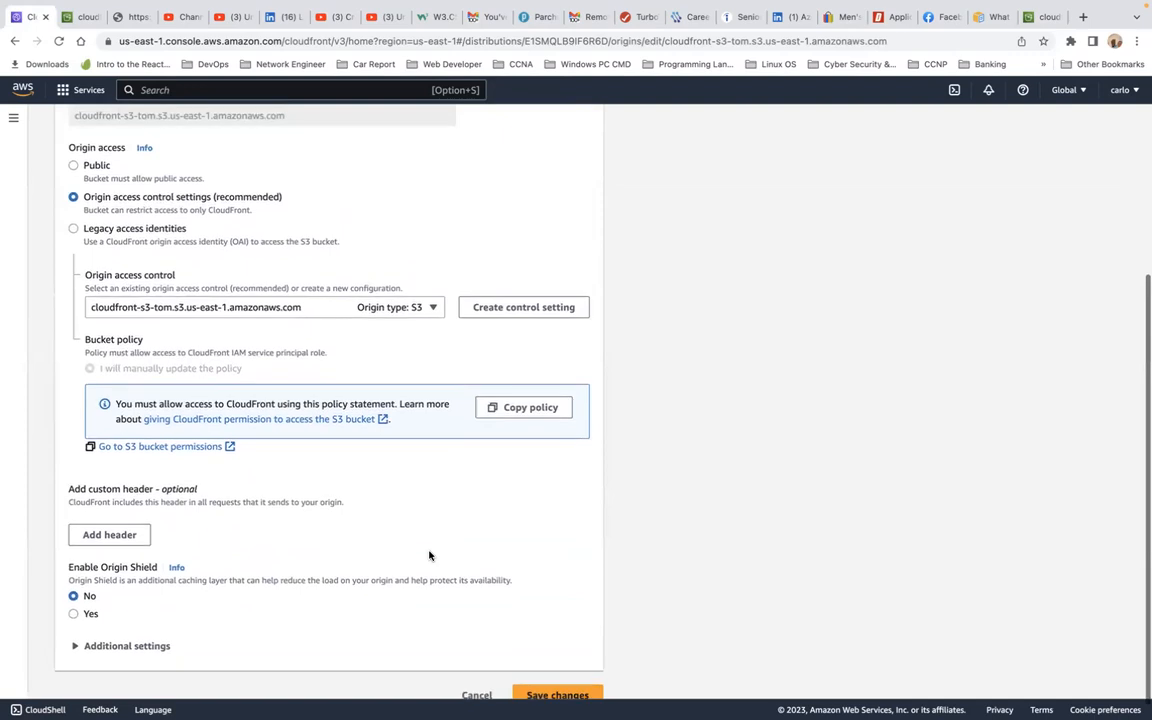
{"action": "scroll", "coordinate": [429, 555], "scroll_direction": "down", "scroll_amount": 1}
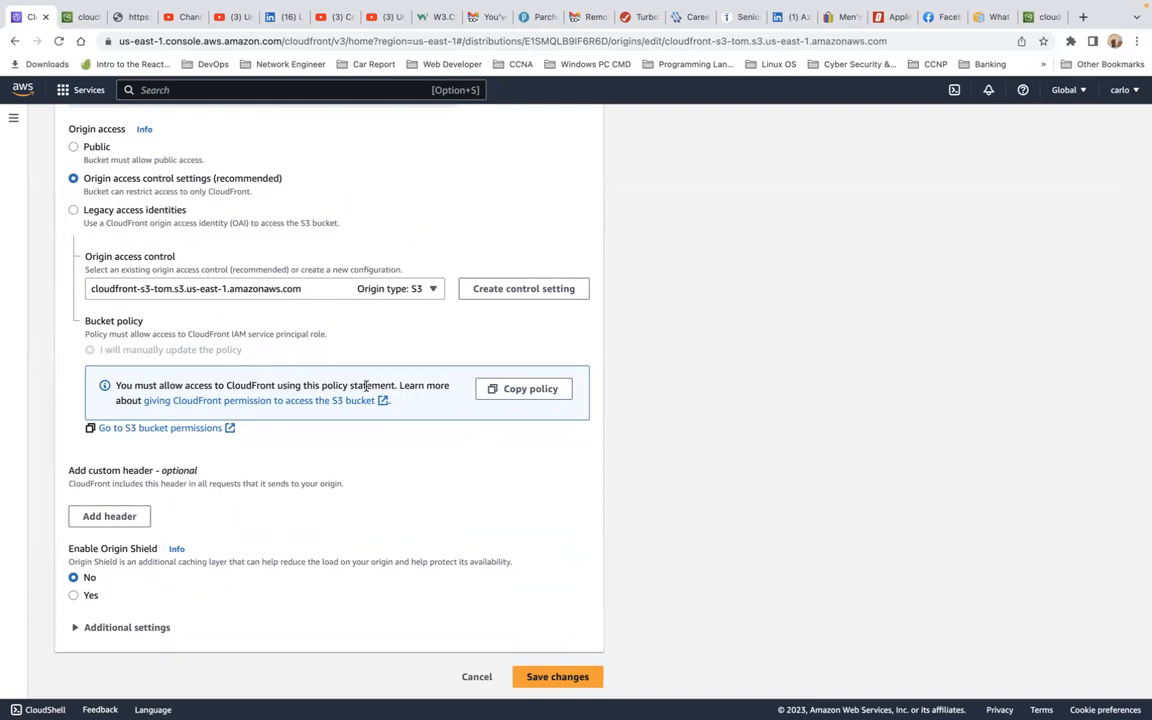
{"action": "scroll", "coordinate": [546, 541], "scroll_direction": "down", "scroll_amount": 1}
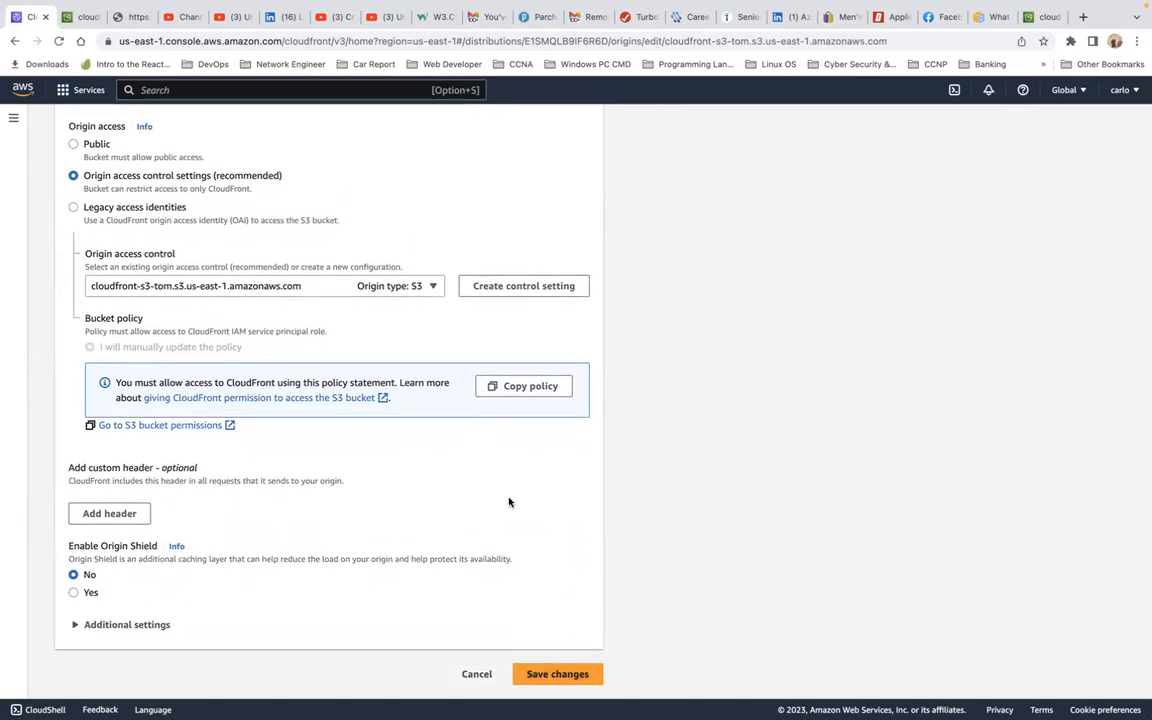
{"action": "scroll", "coordinate": [509, 548], "scroll_direction": "up", "scroll_amount": 2}
{"action": "scroll", "coordinate": [494, 648], "scroll_direction": "down", "scroll_amount": 2}
{"action": "left_click", "coordinate": [476, 674]}
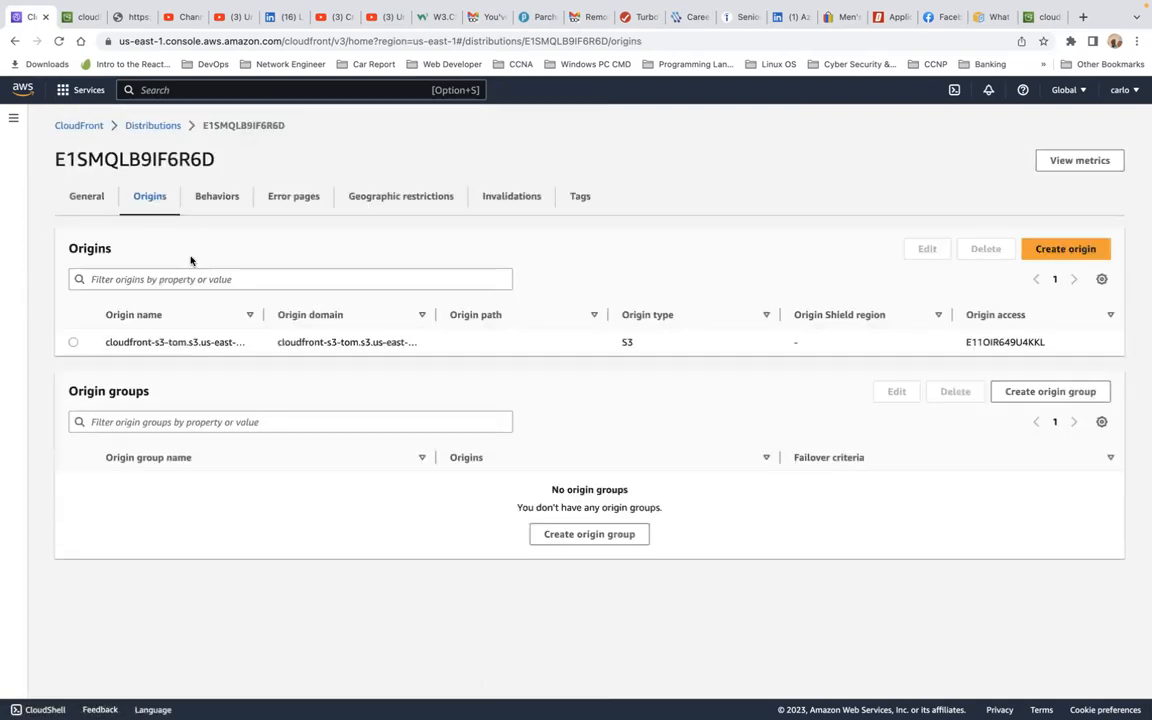
- Copy the distribution domain name from the general details, load it in a new browser tab and refresh the page
{"action": "left_click", "coordinate": [85, 194]}
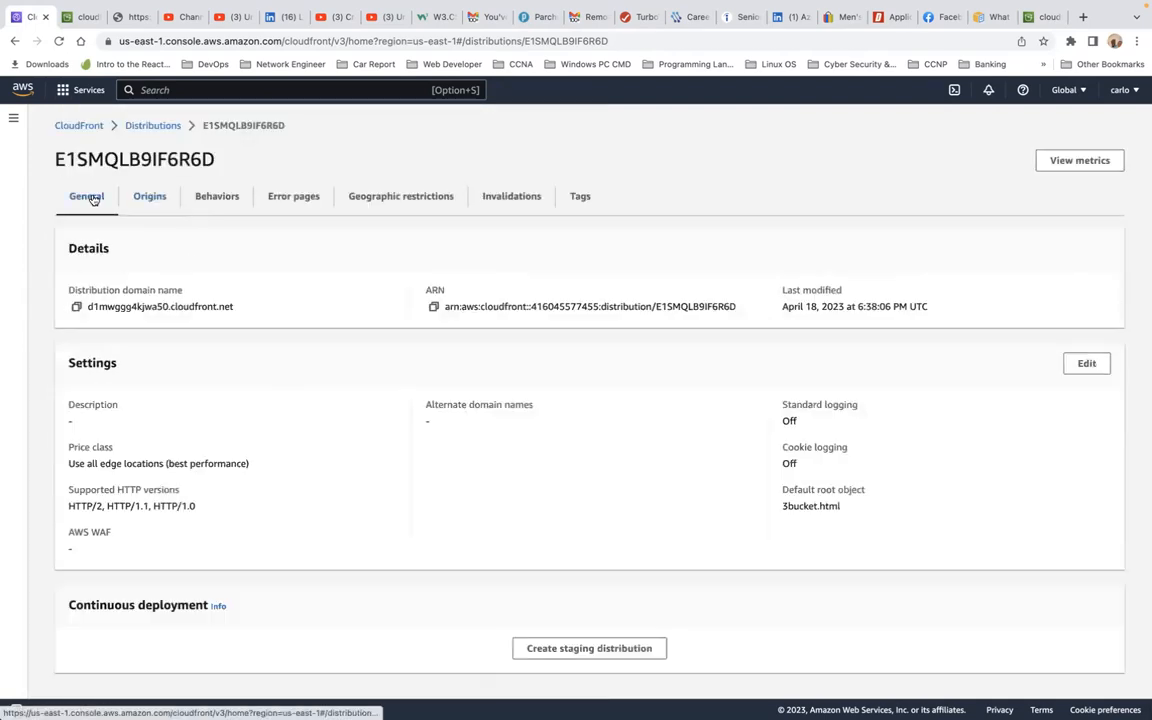
{"action": "left_click", "coordinate": [75, 307]}
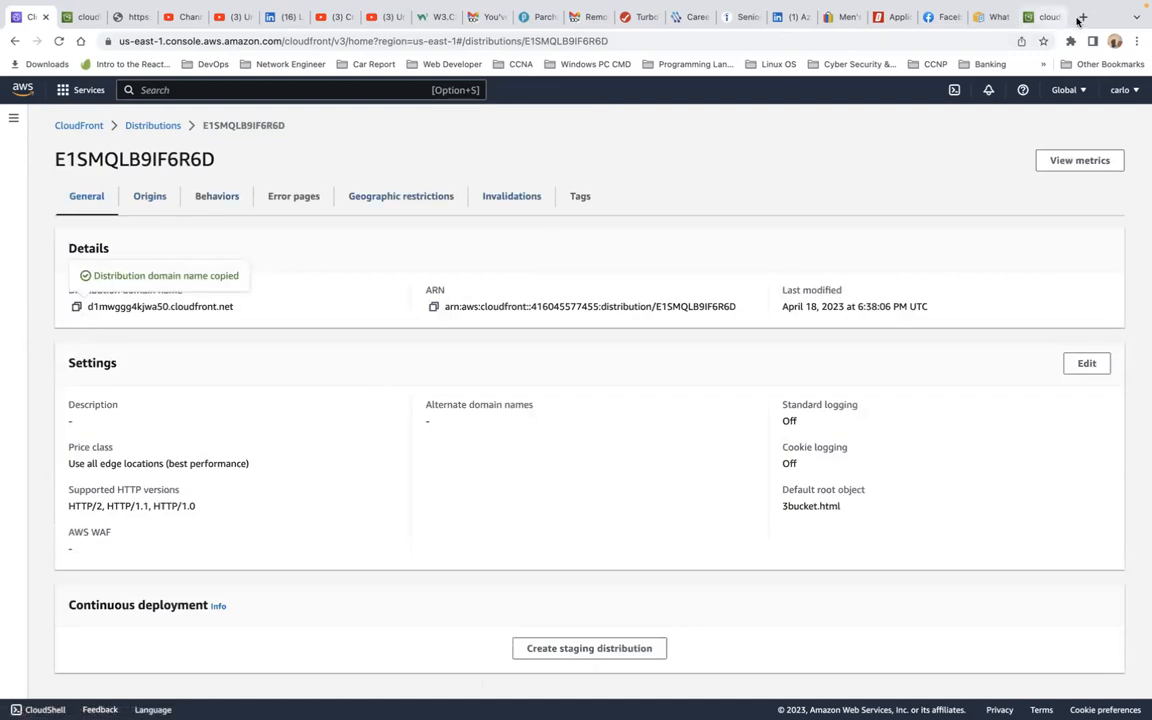
{"action": "left_click", "coordinate": [1081, 18]}
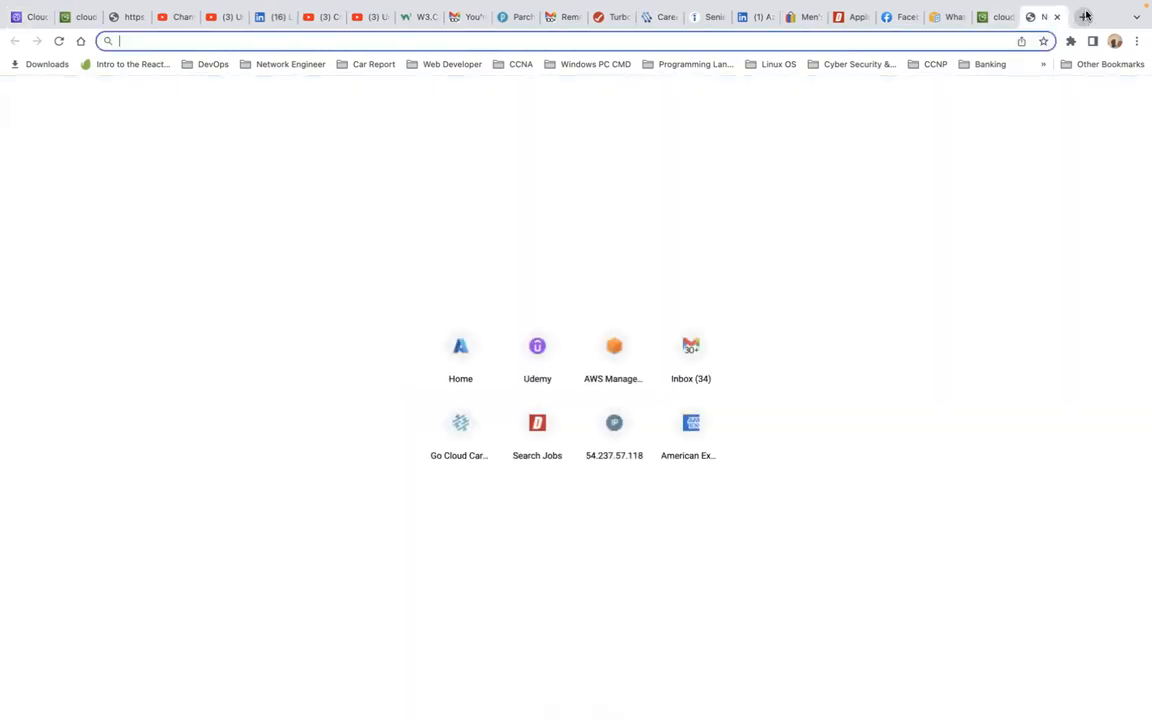
{"action": "key", "text": "ctrl+v"}
{"action": "key", "text": "Return"}
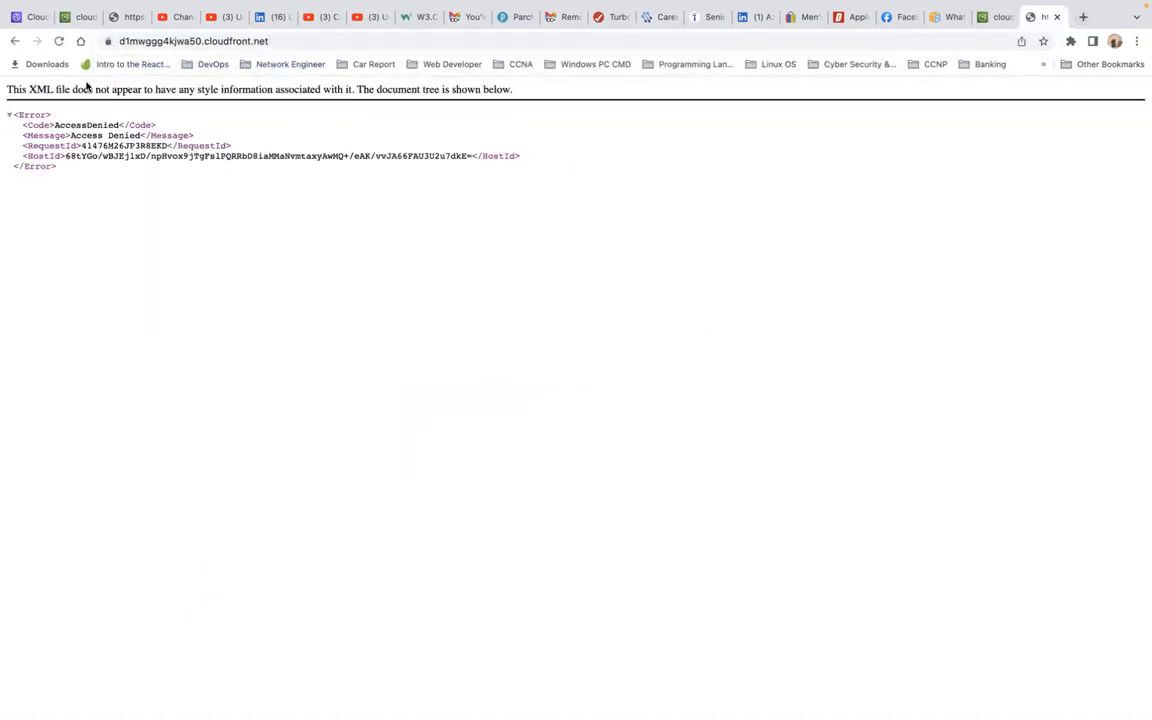
{"action": "left_click", "coordinate": [59, 41]}
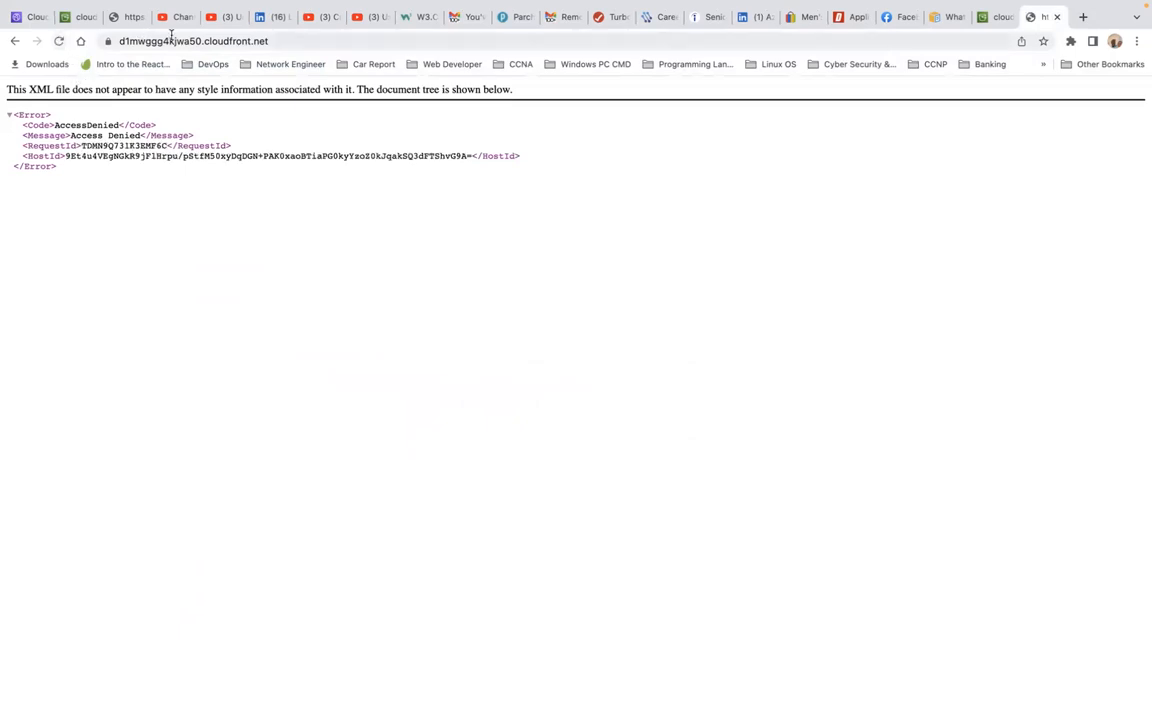
- Compare the s3bucket.html object overview and the bucket's permissions with the distribution's general details and settings
{"action": "left_click", "coordinate": [994, 18]}
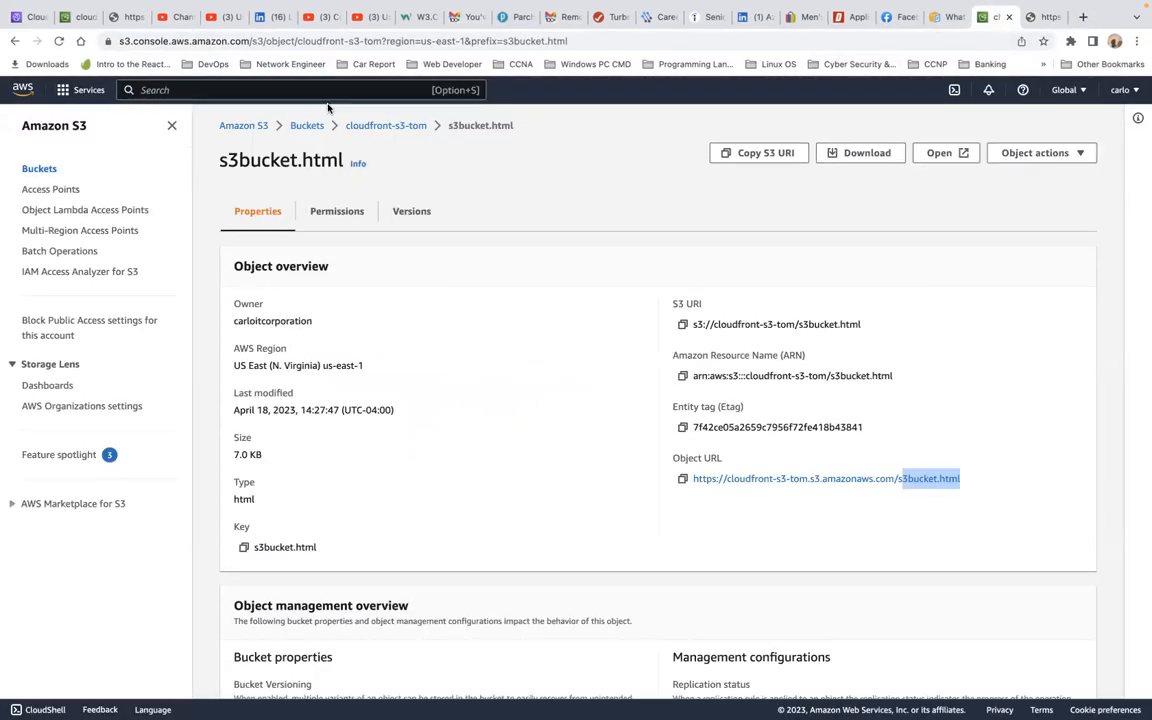
{"action": "left_click", "coordinate": [75, 20]}
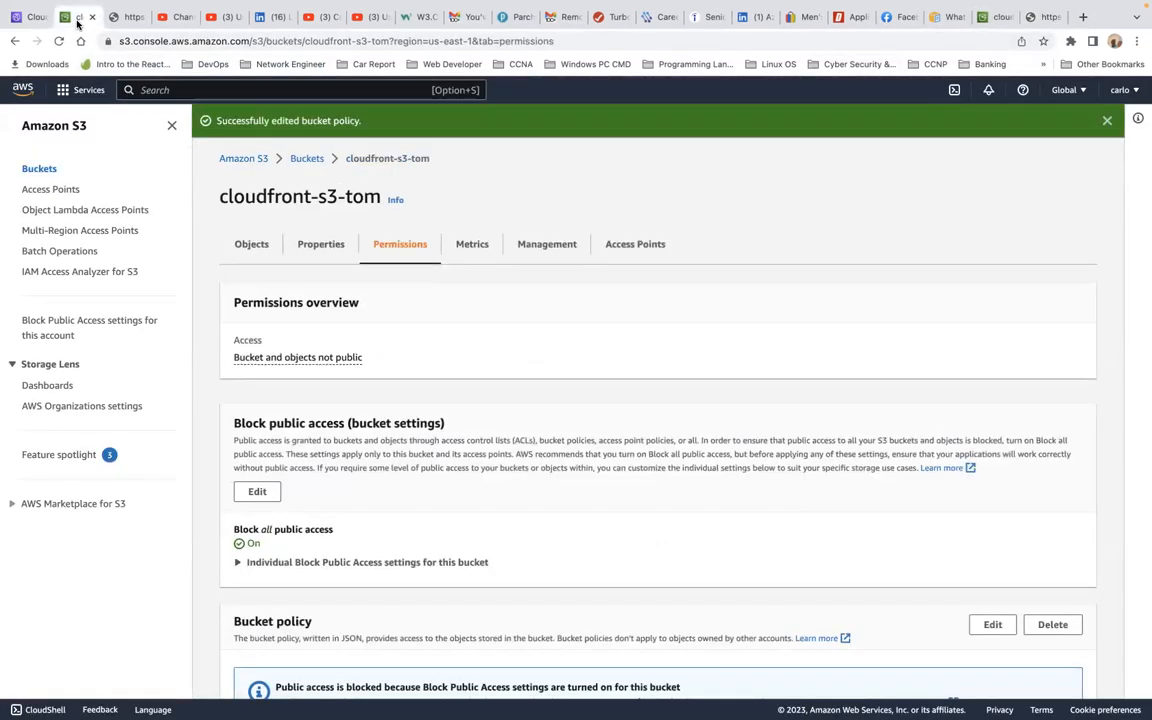
{"action": "left_click", "coordinate": [30, 17]}
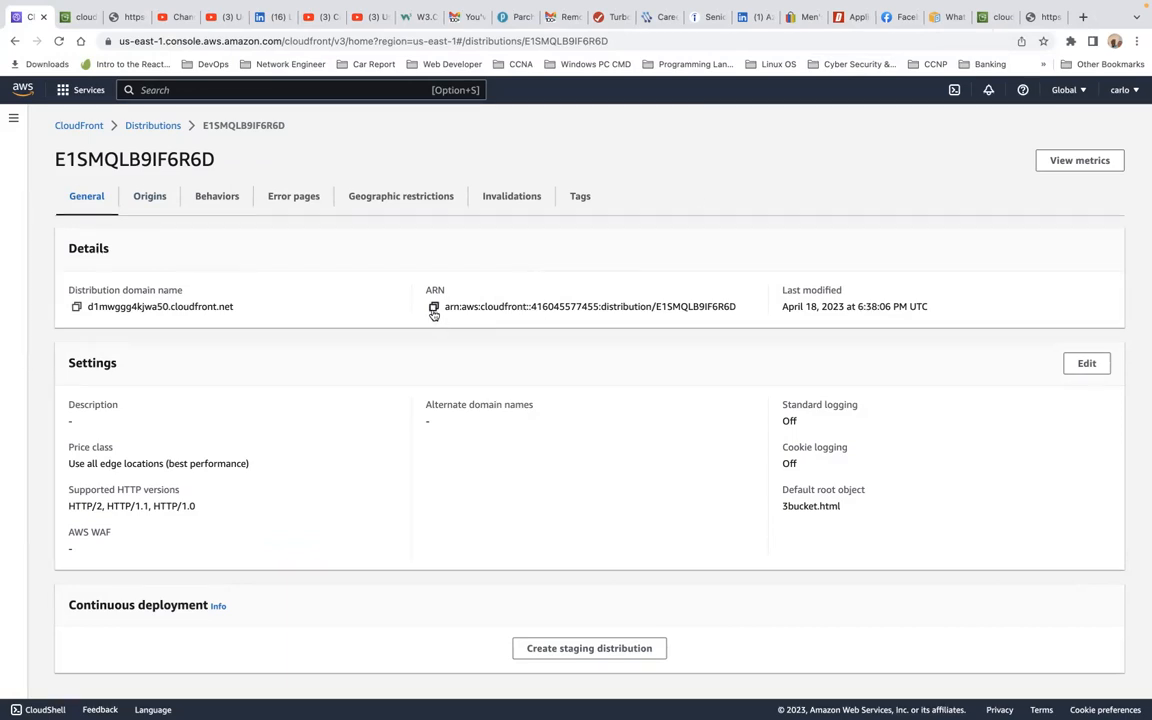
{"action": "scroll", "coordinate": [373, 418], "scroll_direction": "down", "scroll_amount": 1}
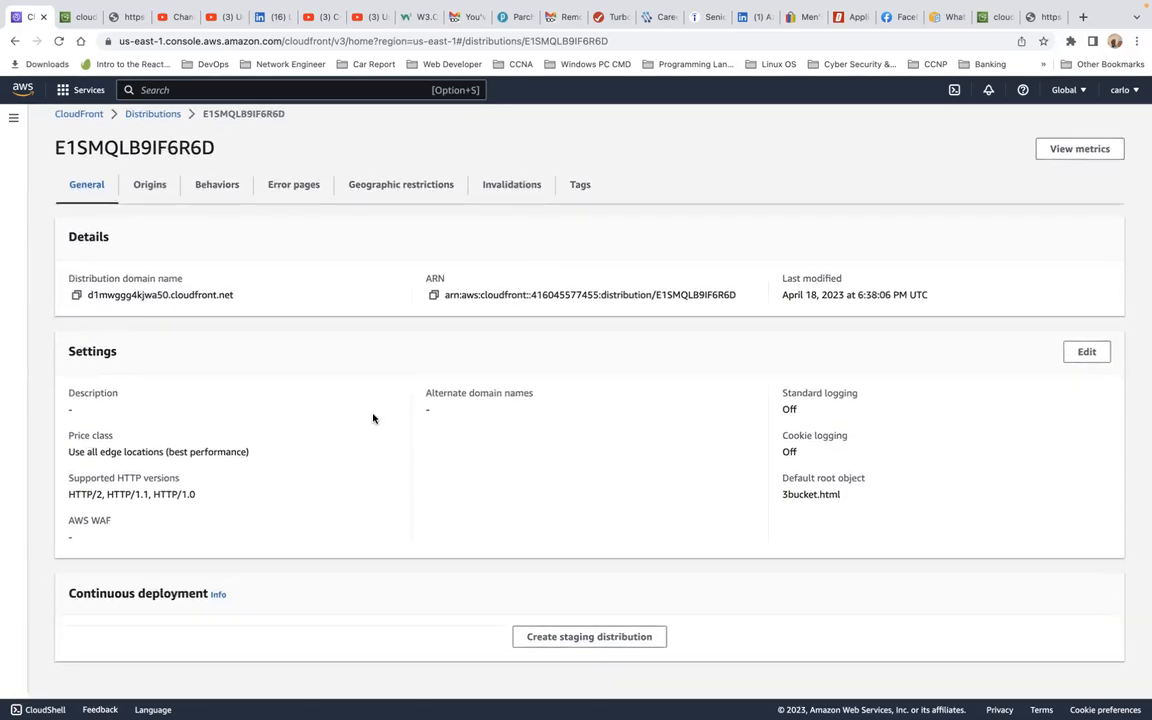
- Examine the bucket policy and the remaining permission sections of the cloudfront-s3-tom bucket
{"action": "left_click", "coordinate": [82, 18]}
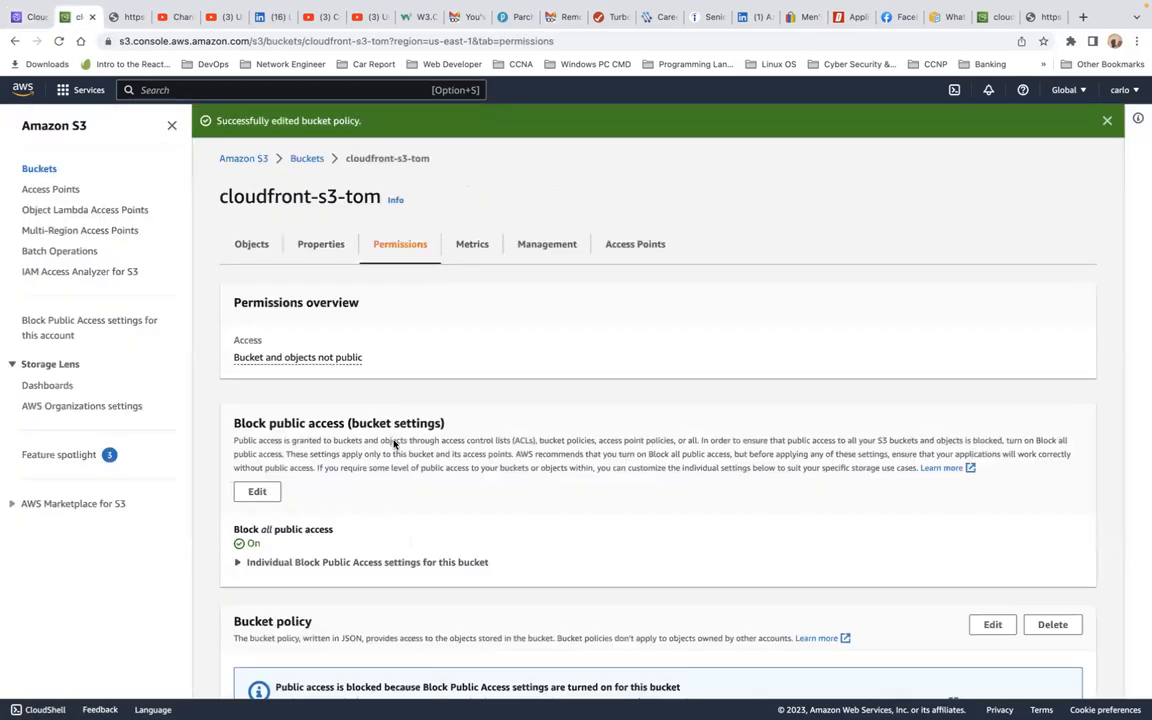
{"action": "scroll", "coordinate": [393, 441], "scroll_direction": "down", "scroll_amount": 5}
{"action": "scroll", "coordinate": [393, 441], "scroll_direction": "up", "scroll_amount": 2}
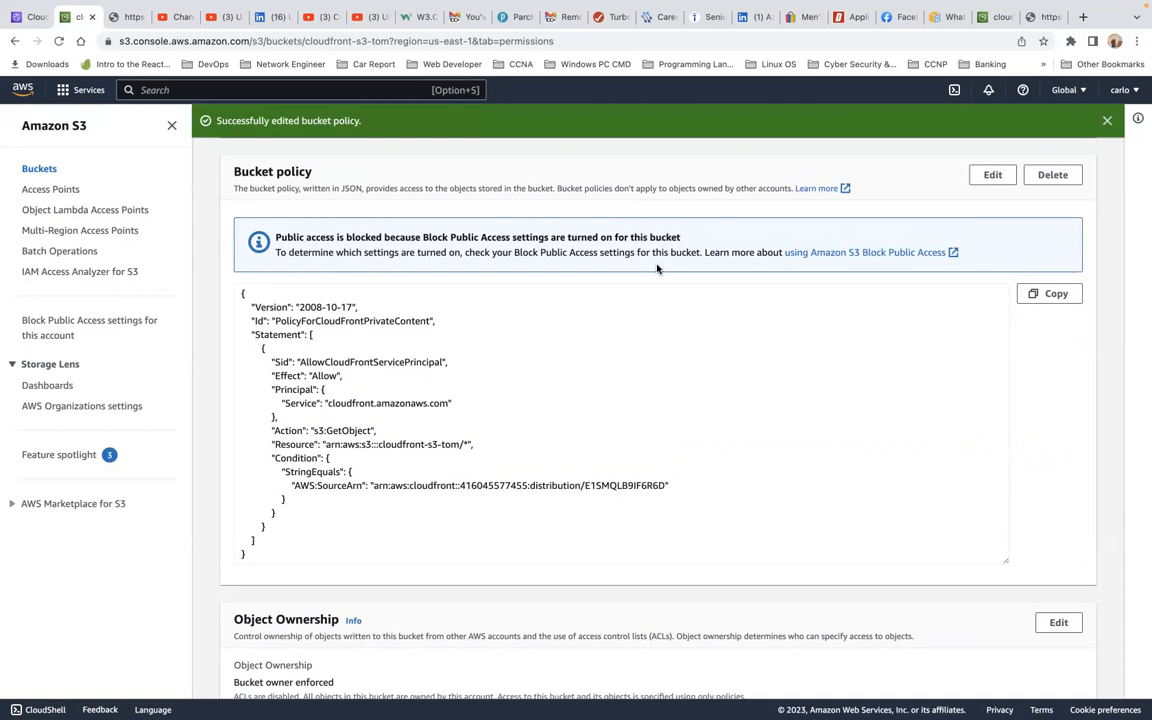
{"action": "scroll", "coordinate": [657, 268], "scroll_direction": "down", "scroll_amount": 10}
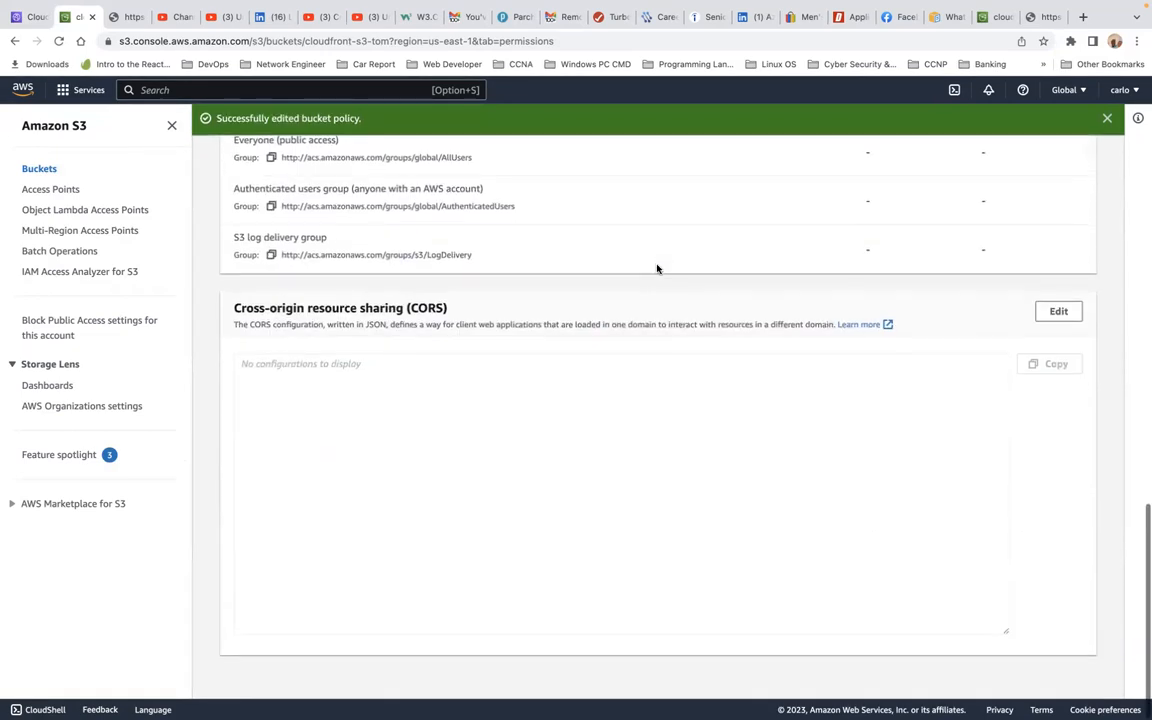
{"action": "scroll", "coordinate": [657, 268], "scroll_direction": "up", "scroll_amount": 10}
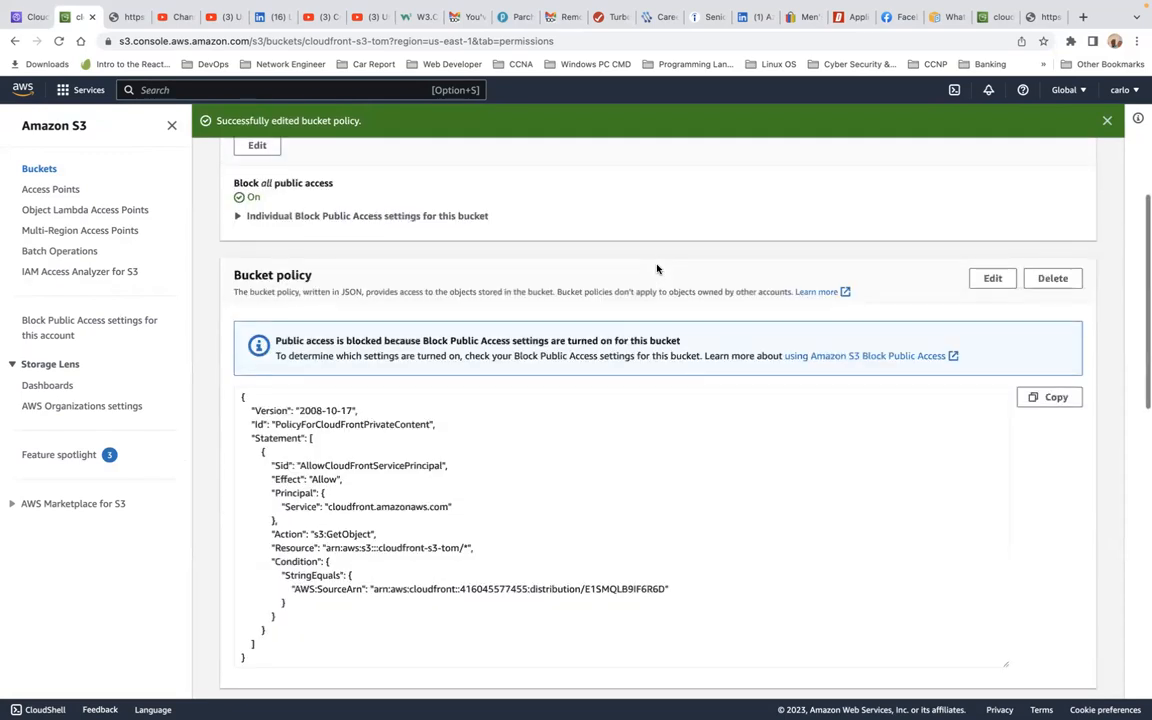
{"action": "scroll", "coordinate": [657, 268], "scroll_direction": "down", "scroll_amount": 1}
{"action": "scroll", "coordinate": [657, 268], "scroll_direction": "up", "scroll_amount": 2}
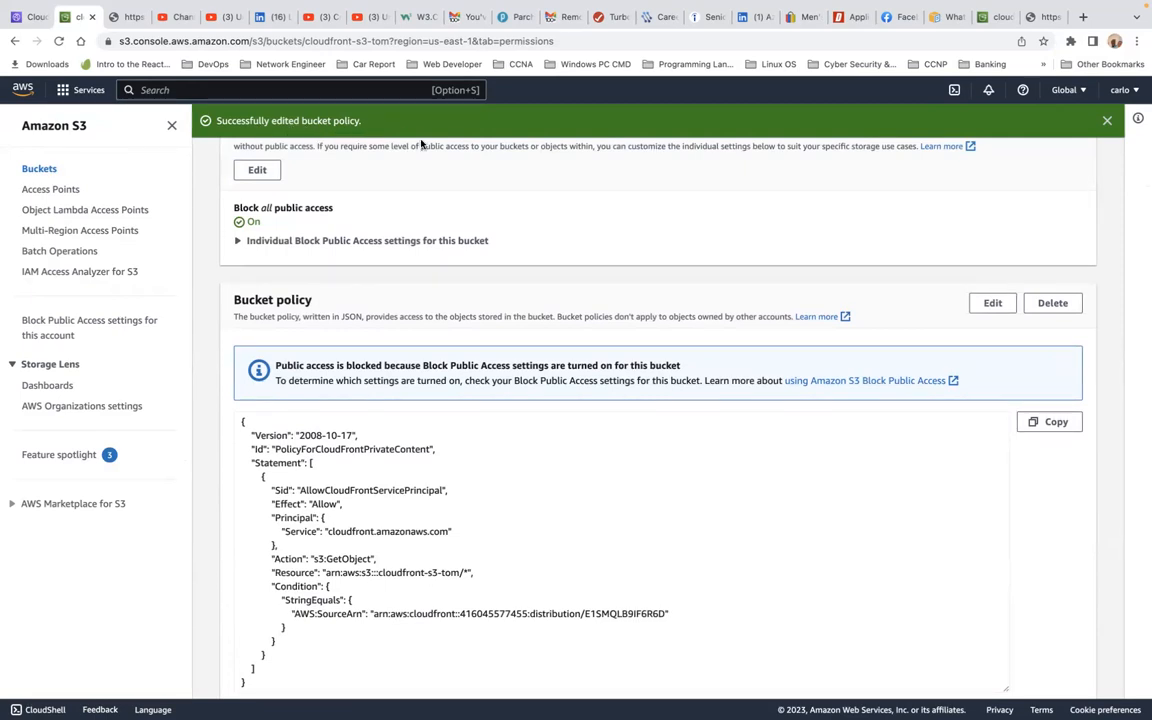
- Dismiss the bucket policy notification and inspect the individual Block Public Access settings, object ownership and access control list
{"action": "left_click", "coordinate": [1107, 122]}
{"action": "scroll", "coordinate": [715, 314], "scroll_direction": "up", "scroll_amount": 5}
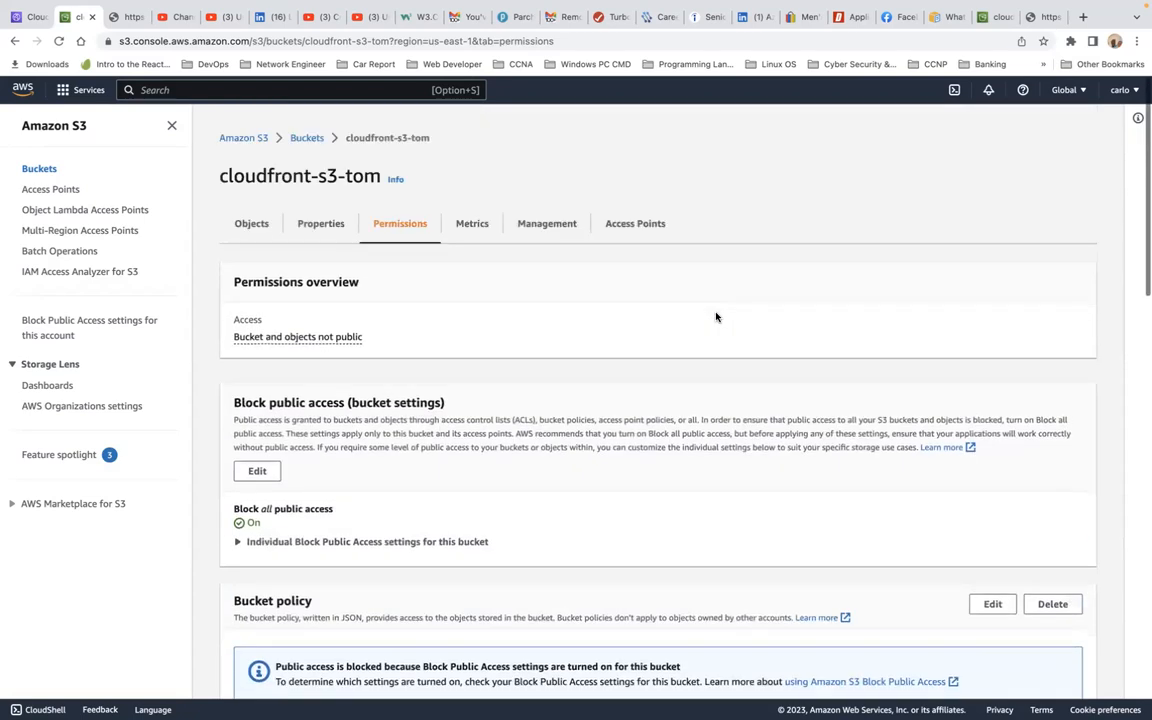
{"action": "scroll", "coordinate": [716, 317], "scroll_direction": "down", "scroll_amount": 1}
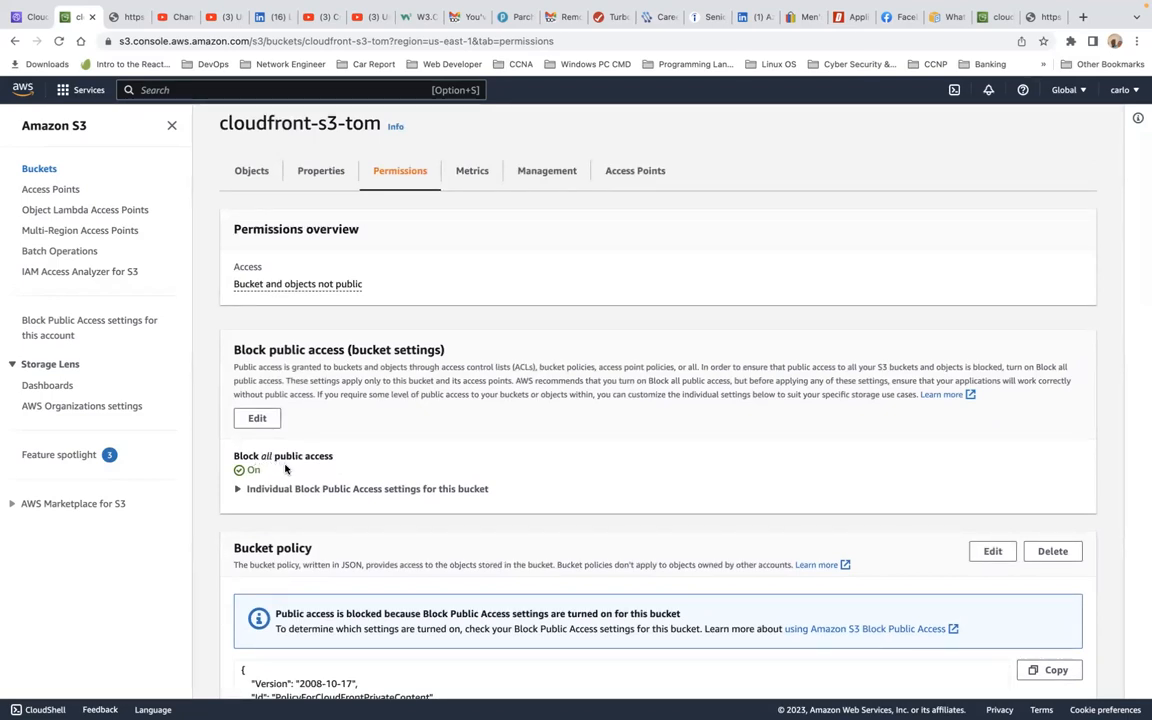
{"action": "left_click", "coordinate": [239, 490]}
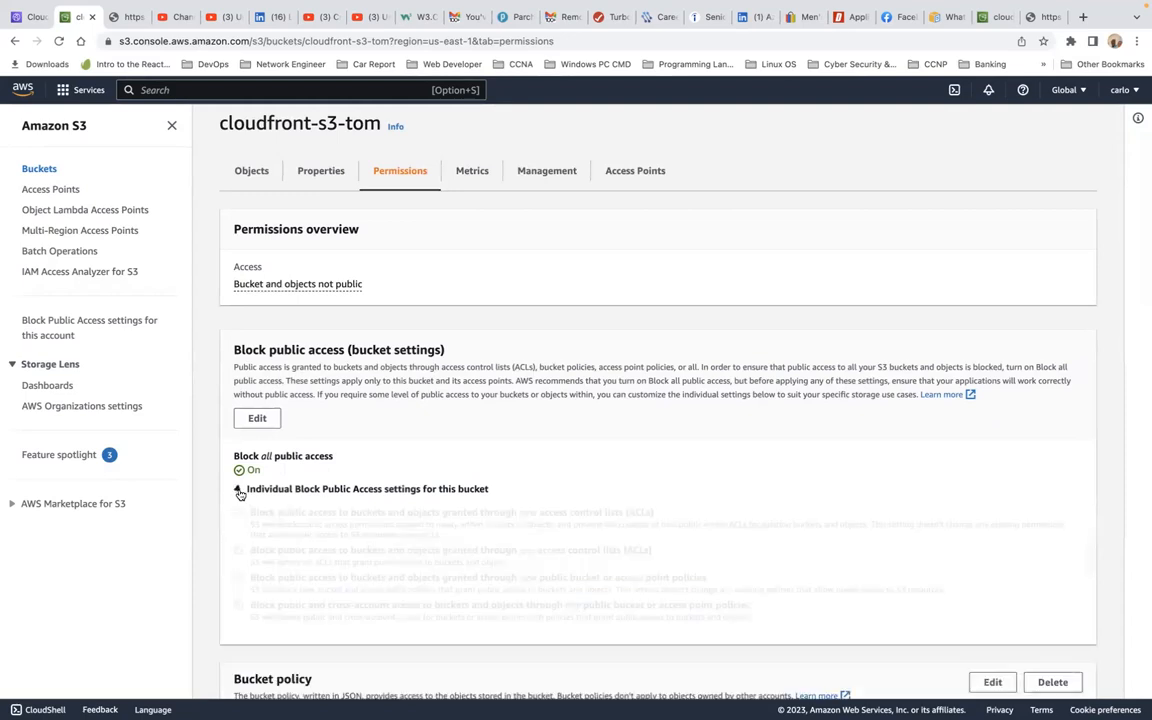
{"action": "scroll", "coordinate": [335, 538], "scroll_direction": "down", "scroll_amount": 10}
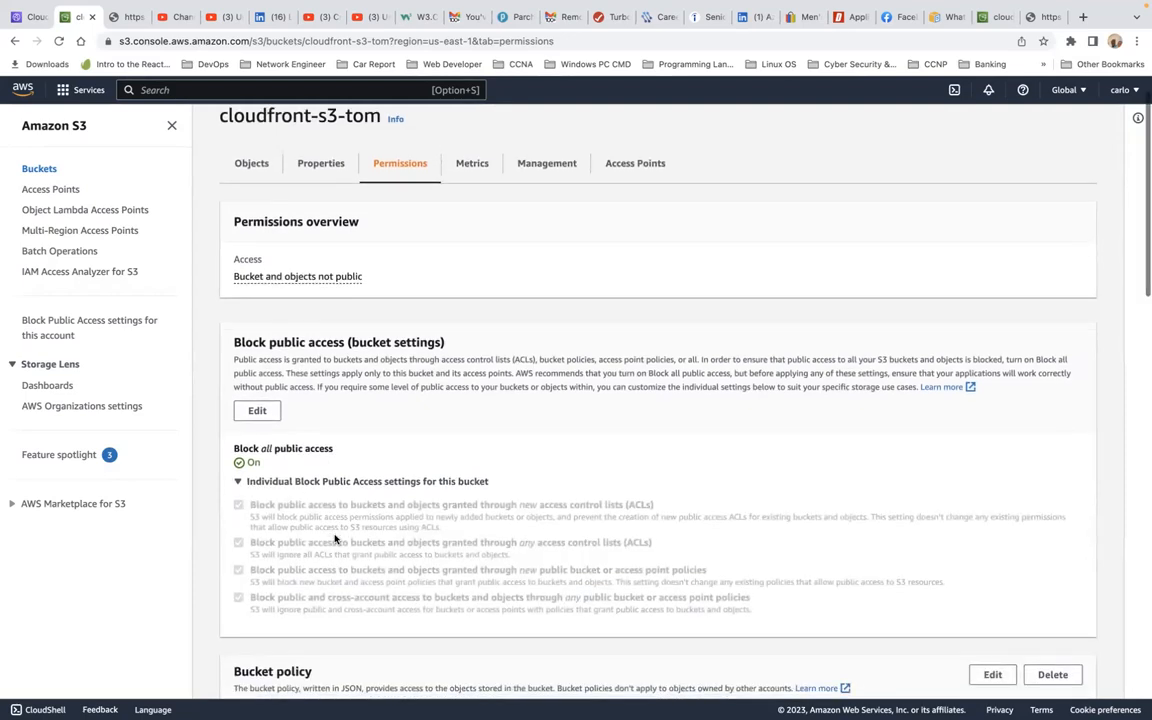
{"action": "scroll", "coordinate": [335, 538], "scroll_direction": "down", "scroll_amount": 5}
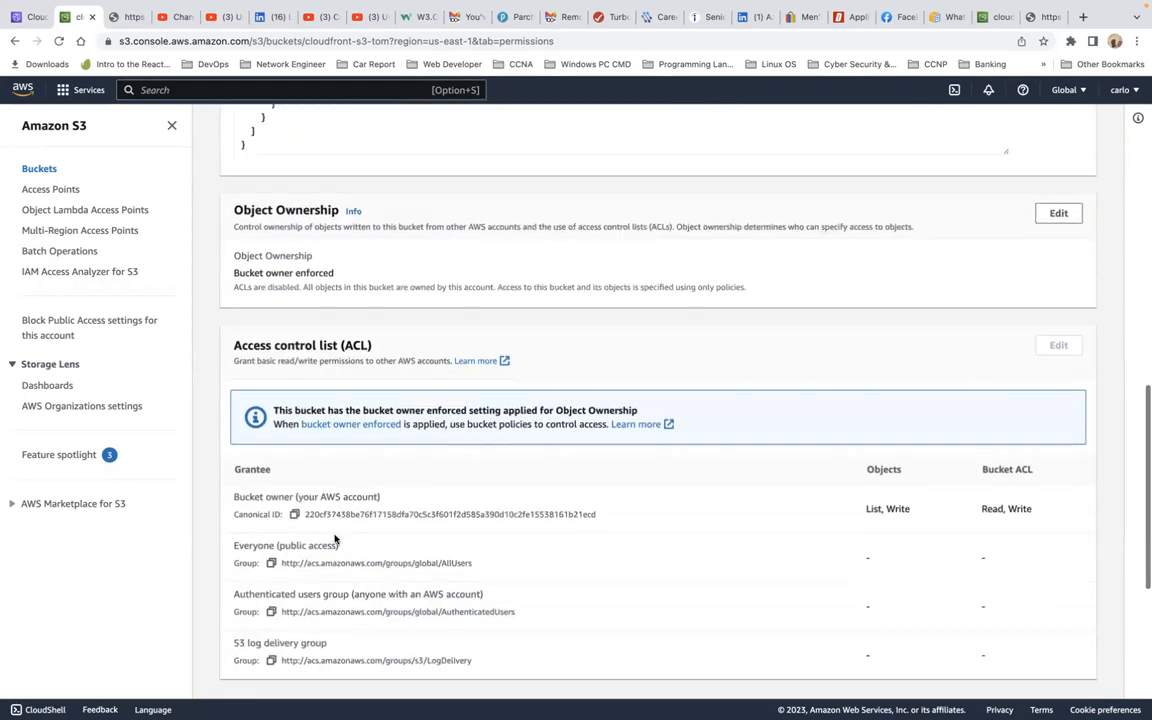
- Reload the bucket's permissions page and retry the distribution domain page by refreshing it several times
{"action": "left_click", "coordinate": [58, 41]}
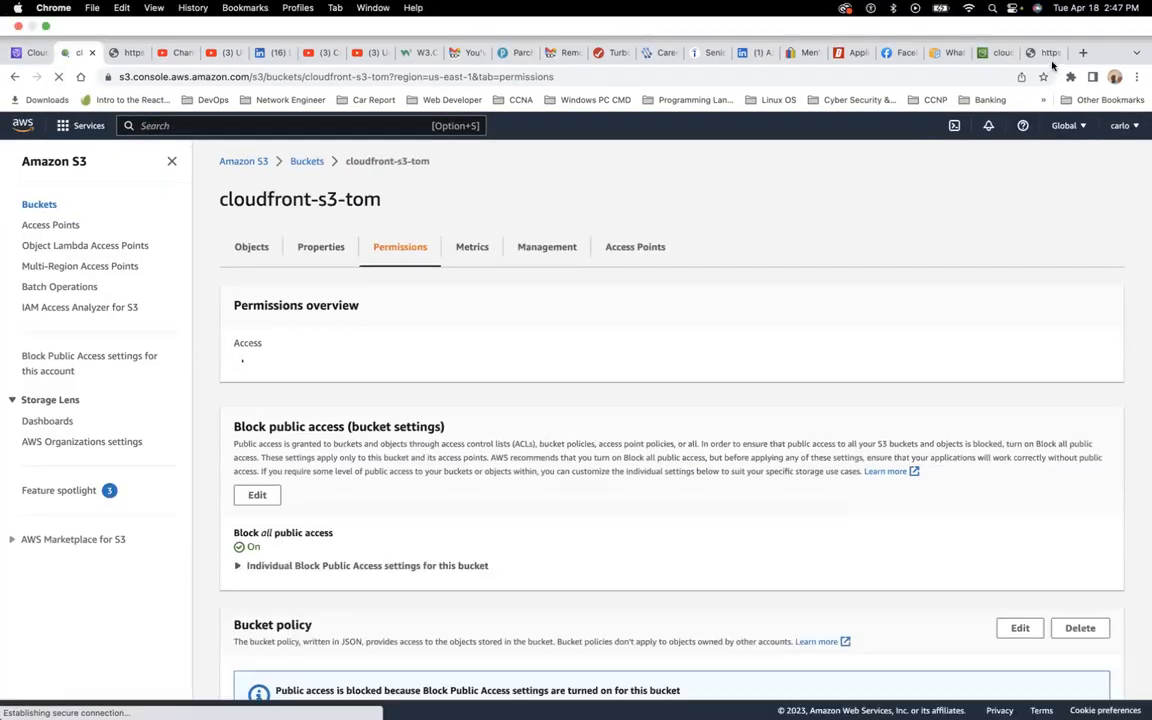
{"action": "left_click", "coordinate": [1050, 55]}
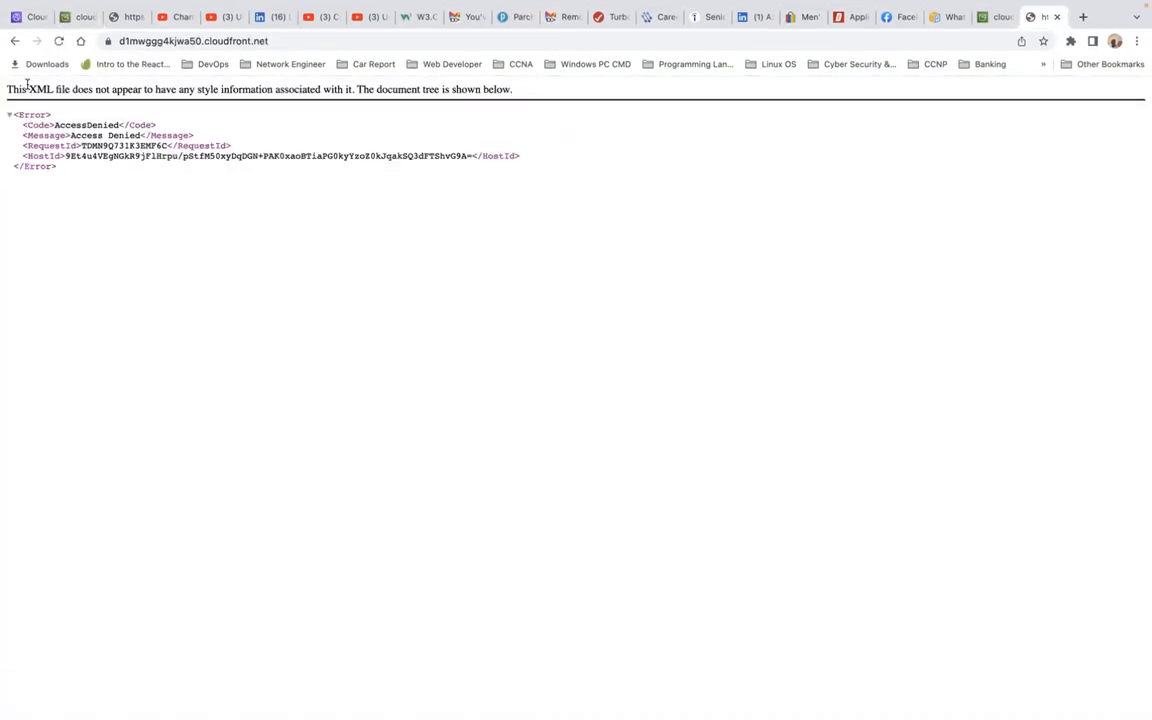
{"action": "left_click", "coordinate": [59, 41]}
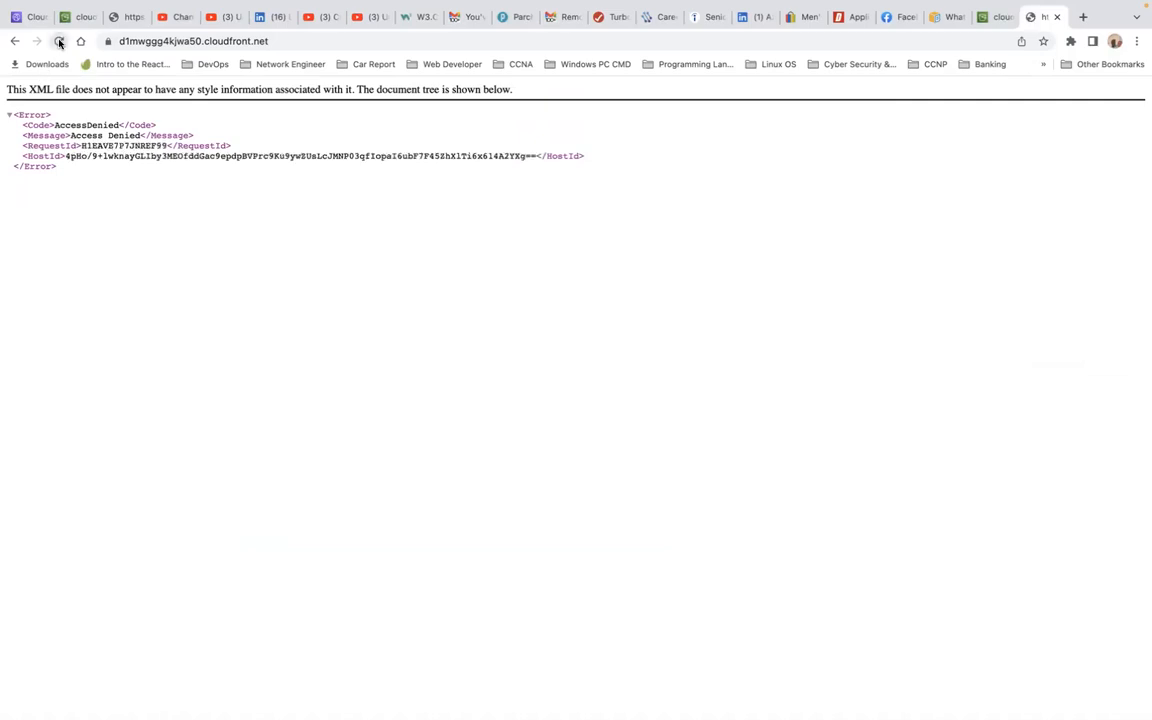
{"action": "left_click", "coordinate": [59, 41]}
{"action": "left_click", "coordinate": [59, 41]}
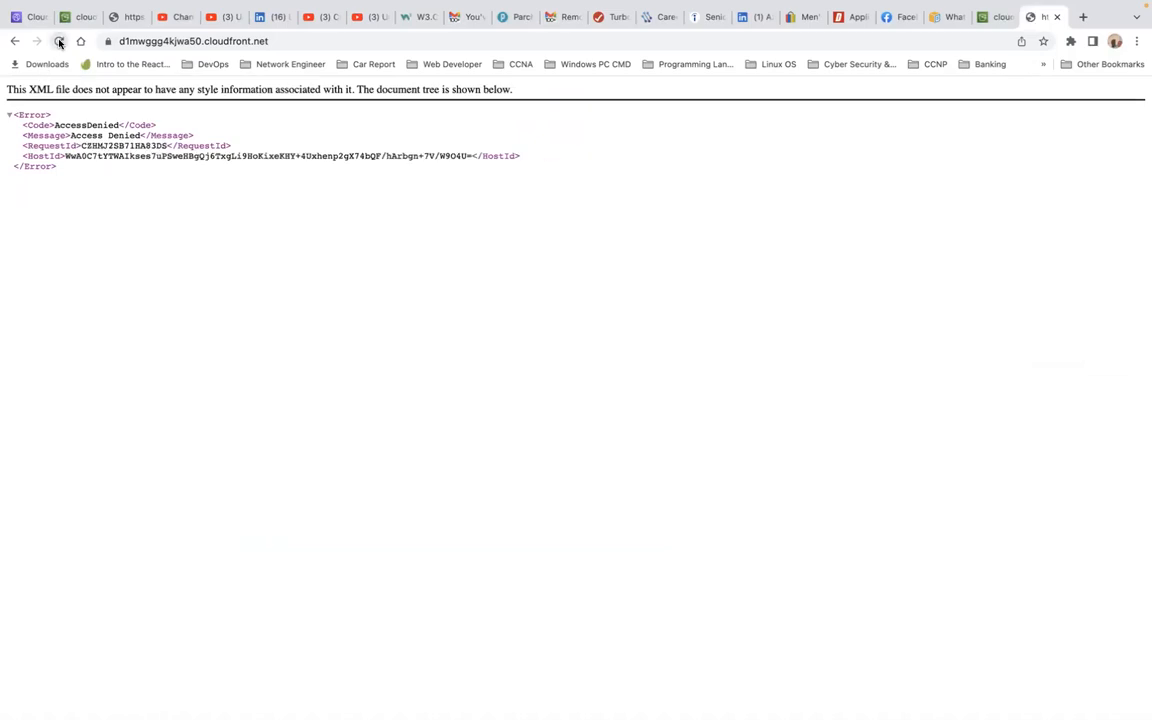
{"action": "left_click", "coordinate": [59, 41]}
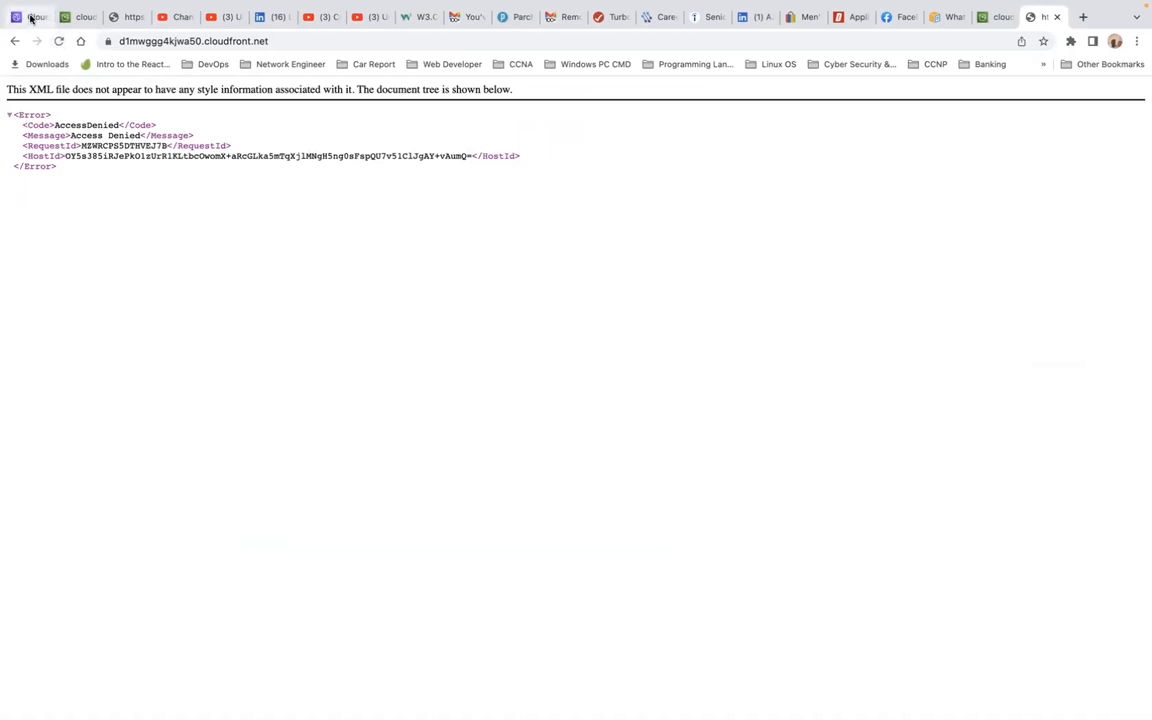
- Return to the CloudFront distribution and review its general details and settings, including the default root object
{"action": "left_click", "coordinate": [43, 17]}
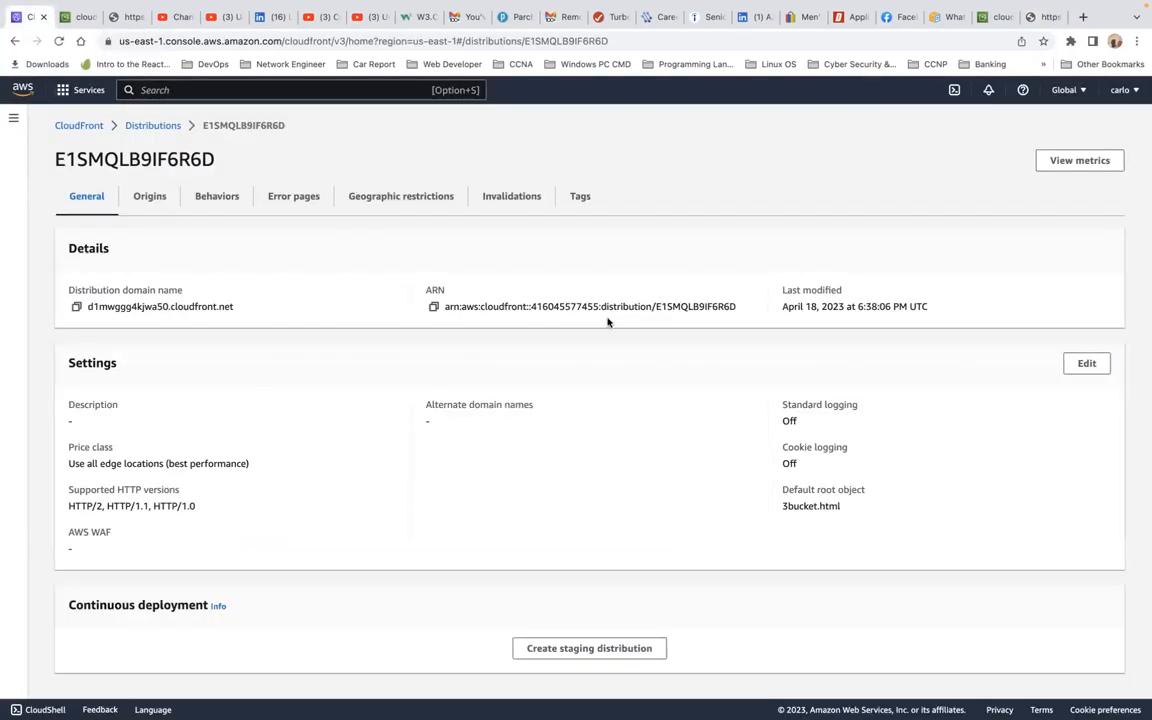
{"action": "scroll", "coordinate": [584, 391], "scroll_direction": "down", "scroll_amount": 1}
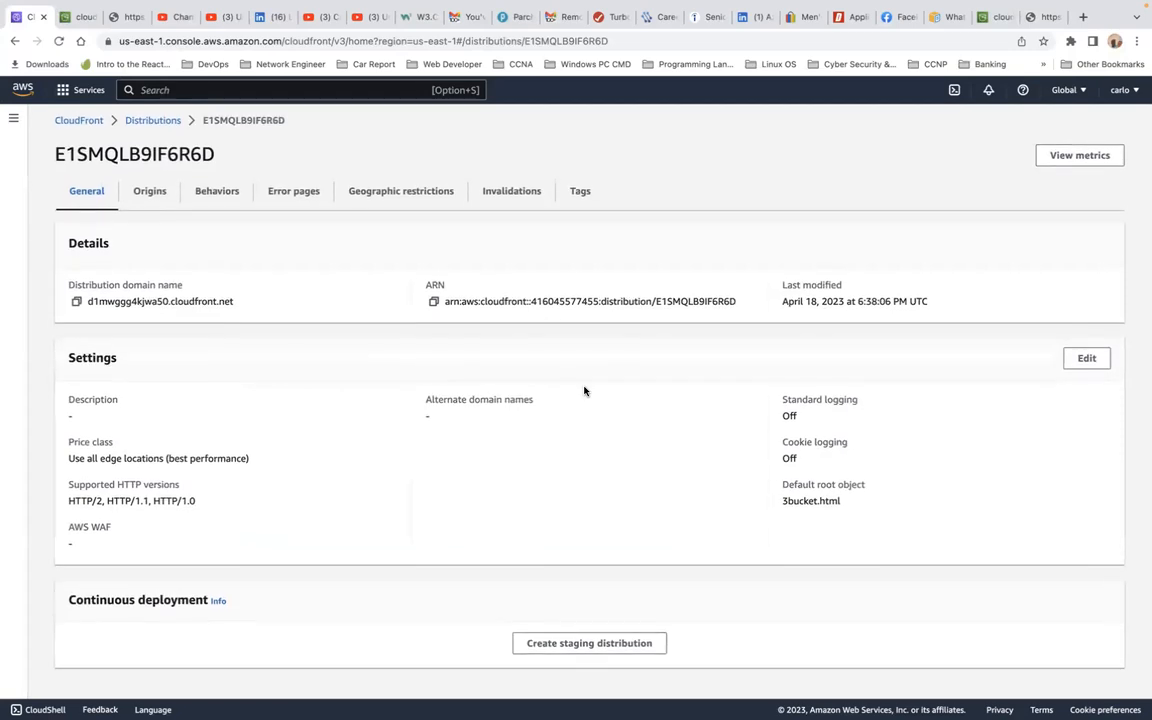
{"action": "scroll", "coordinate": [584, 391], "scroll_direction": "up", "scroll_amount": 1}
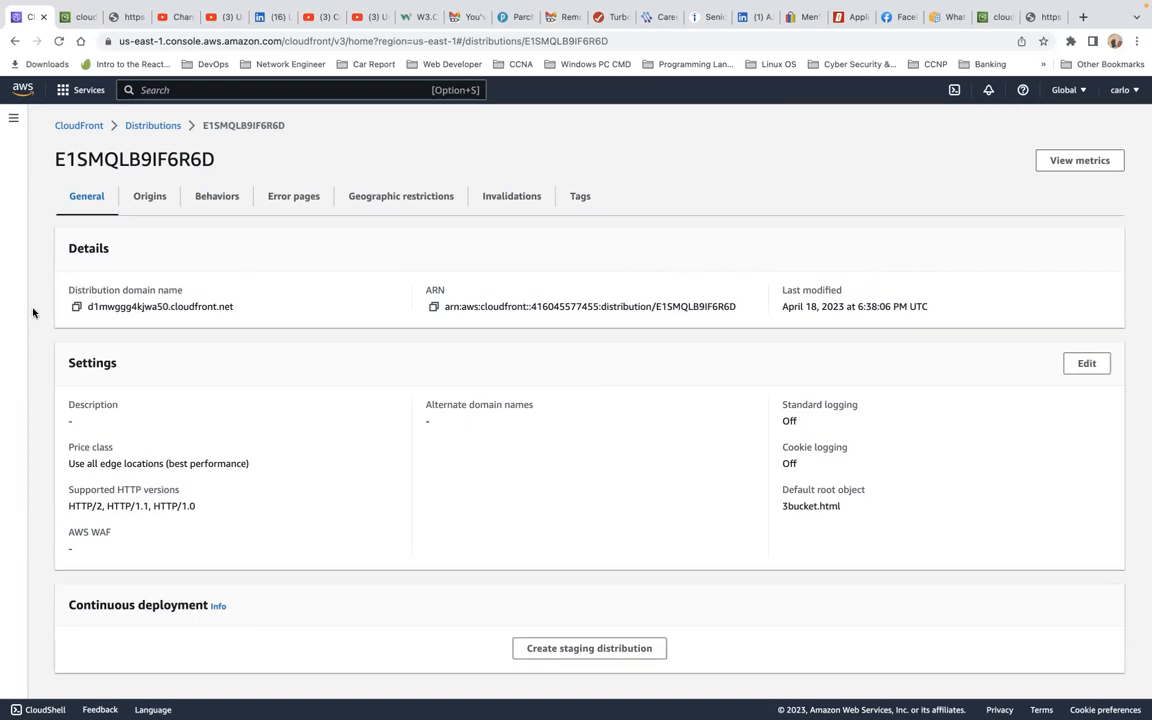
- Reload the distribution's details page, copy its distribution domain name, and open that address in a new browser tab
{"action": "left_click", "coordinate": [59, 41]}
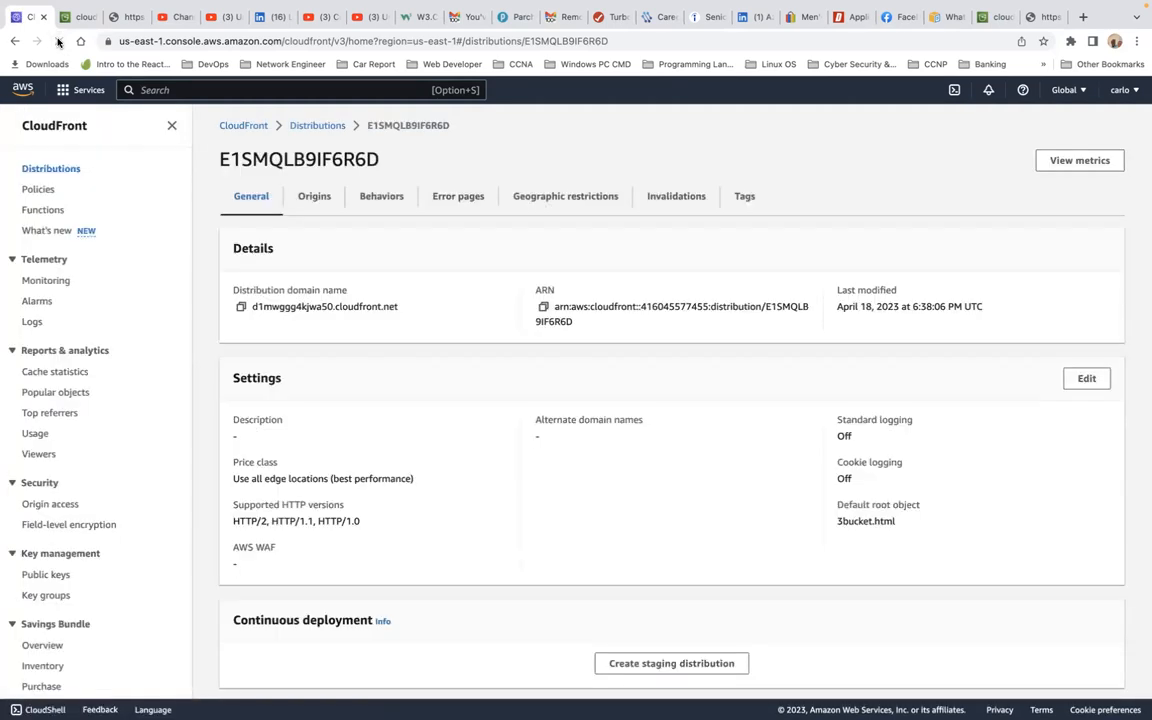
{"action": "scroll", "coordinate": [390, 468], "scroll_direction": "down", "scroll_amount": 1}
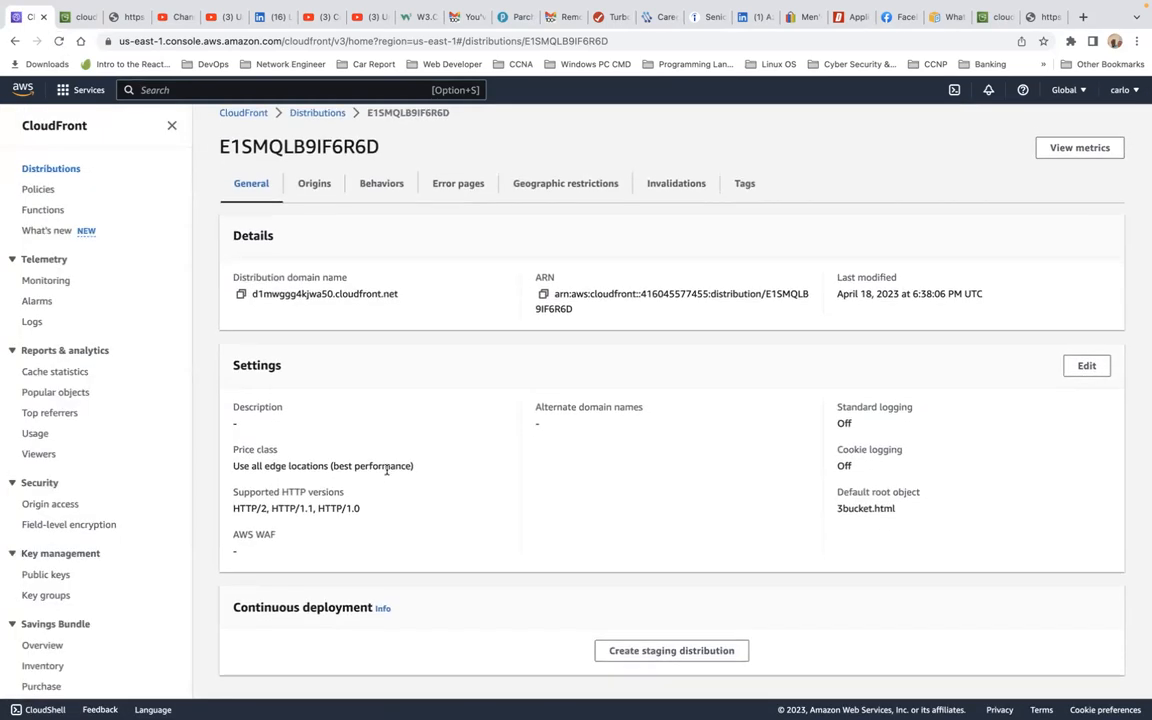
{"action": "left_click", "coordinate": [241, 295]}
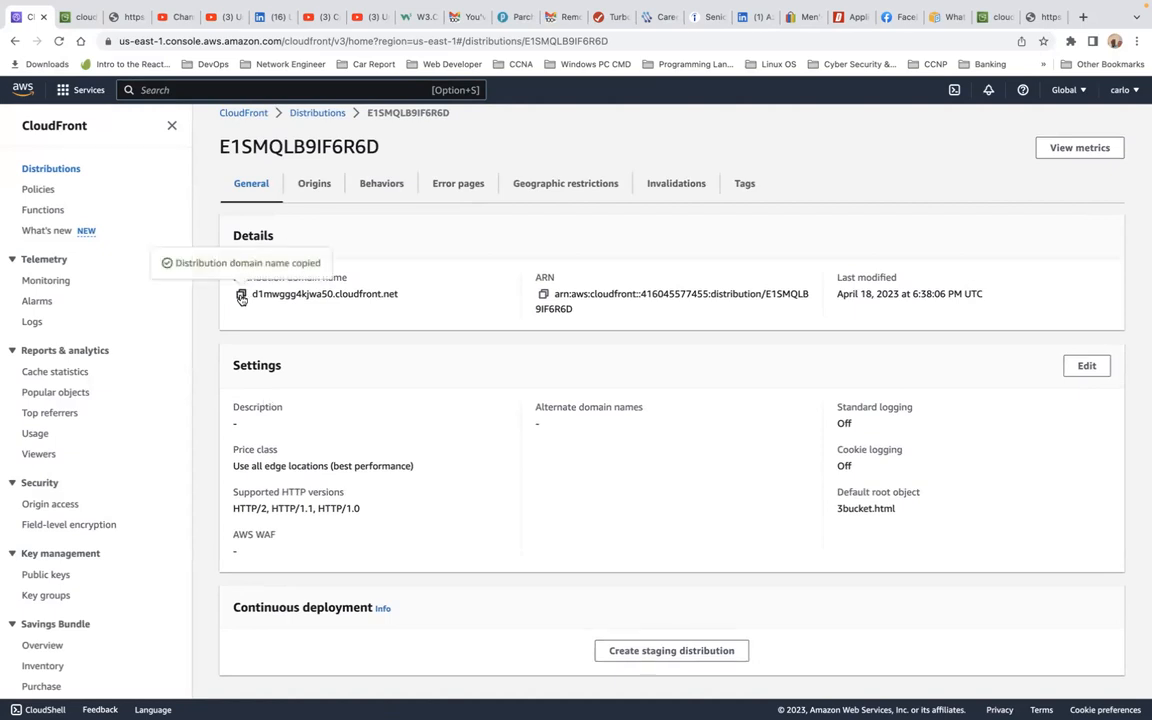
{"action": "left_click", "coordinate": [1039, 17]}
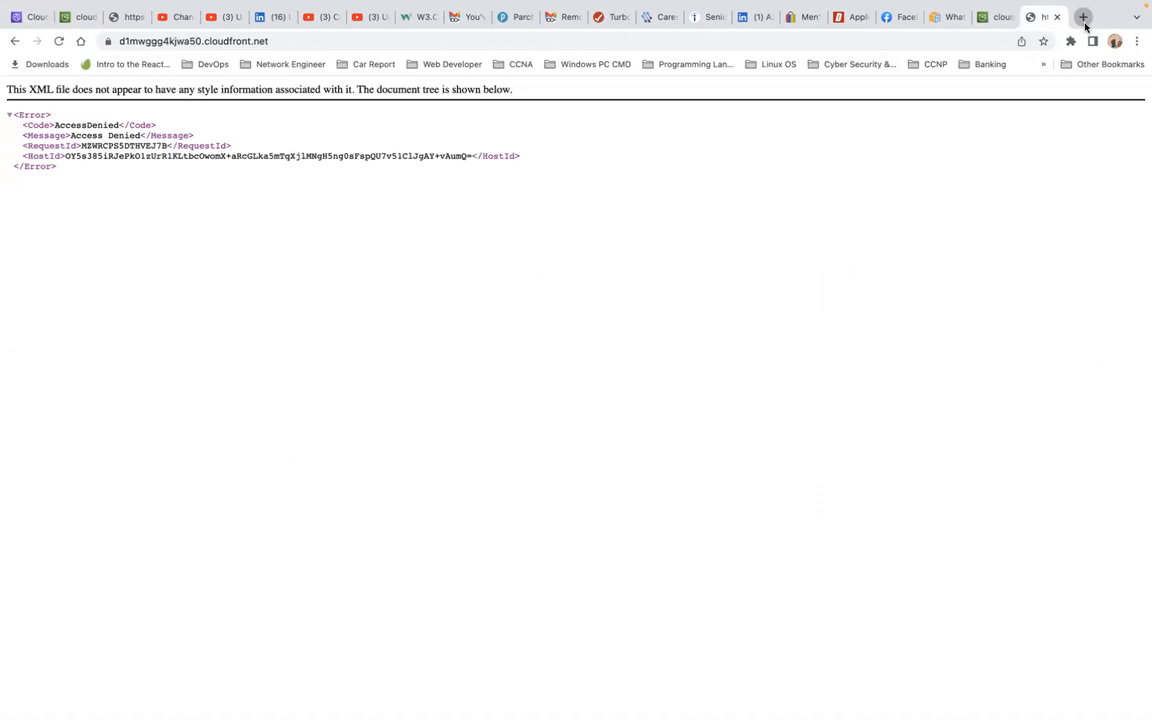
{"action": "left_click", "coordinate": [1083, 18]}
{"action": "key", "text": "super+v"}
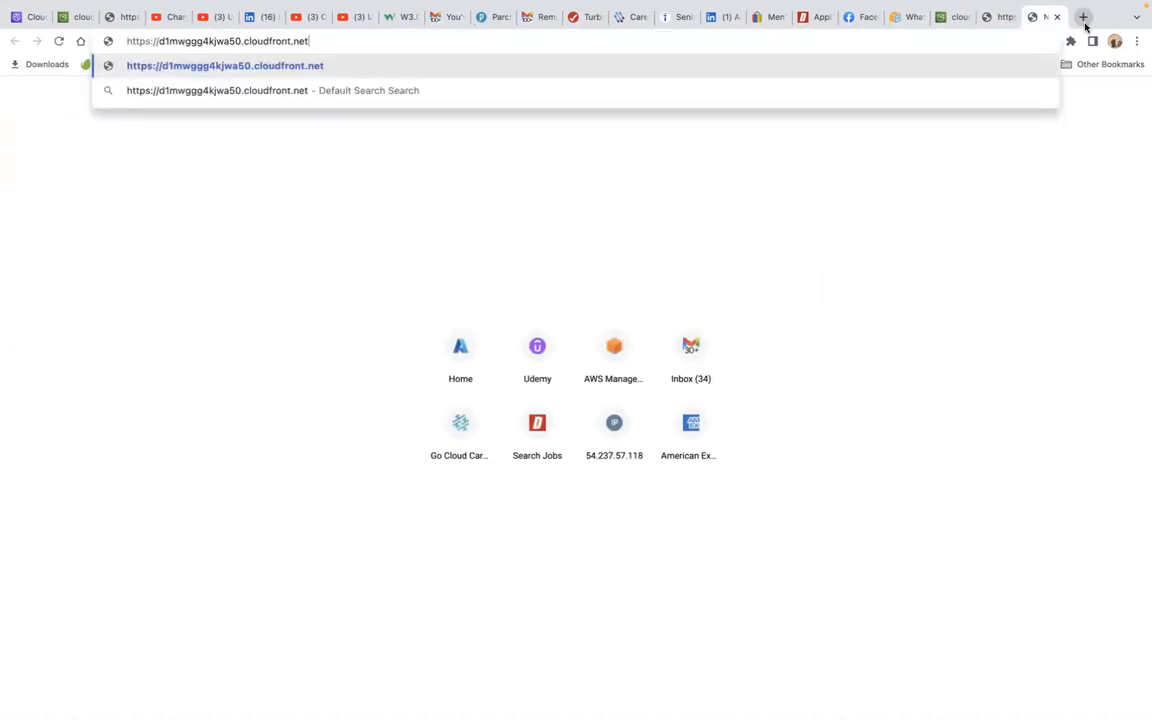
{"action": "key", "text": "Return"}
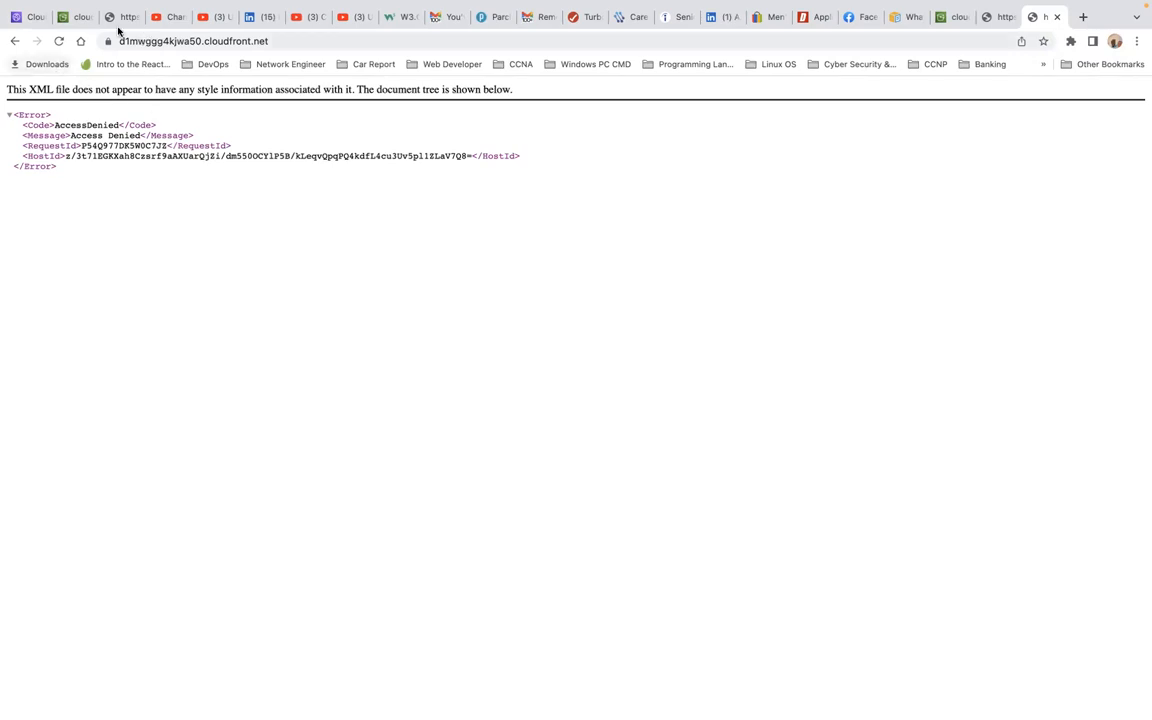
- Open the distribution's cloudfront-s3-tom origin for editing and review its domain, origin access control, bucket policy and Origin Shield settings
{"action": "left_click", "coordinate": [79, 18]}
{"action": "left_click", "coordinate": [28, 17]}
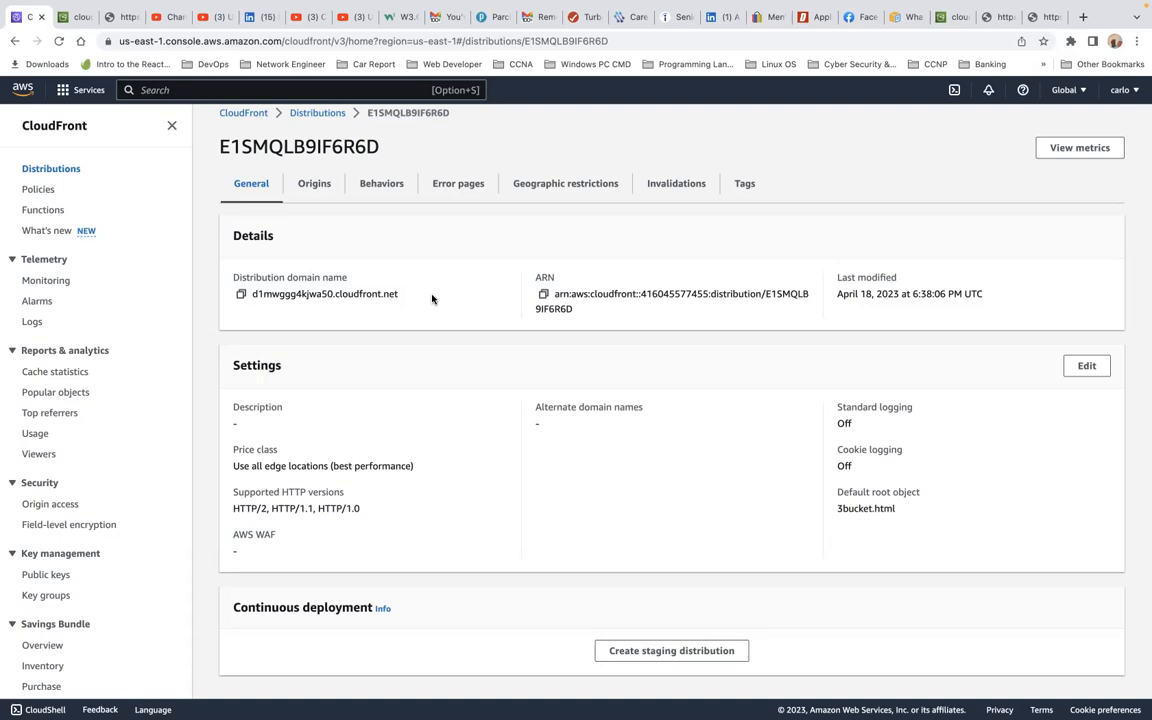
{"action": "left_click", "coordinate": [315, 188]}
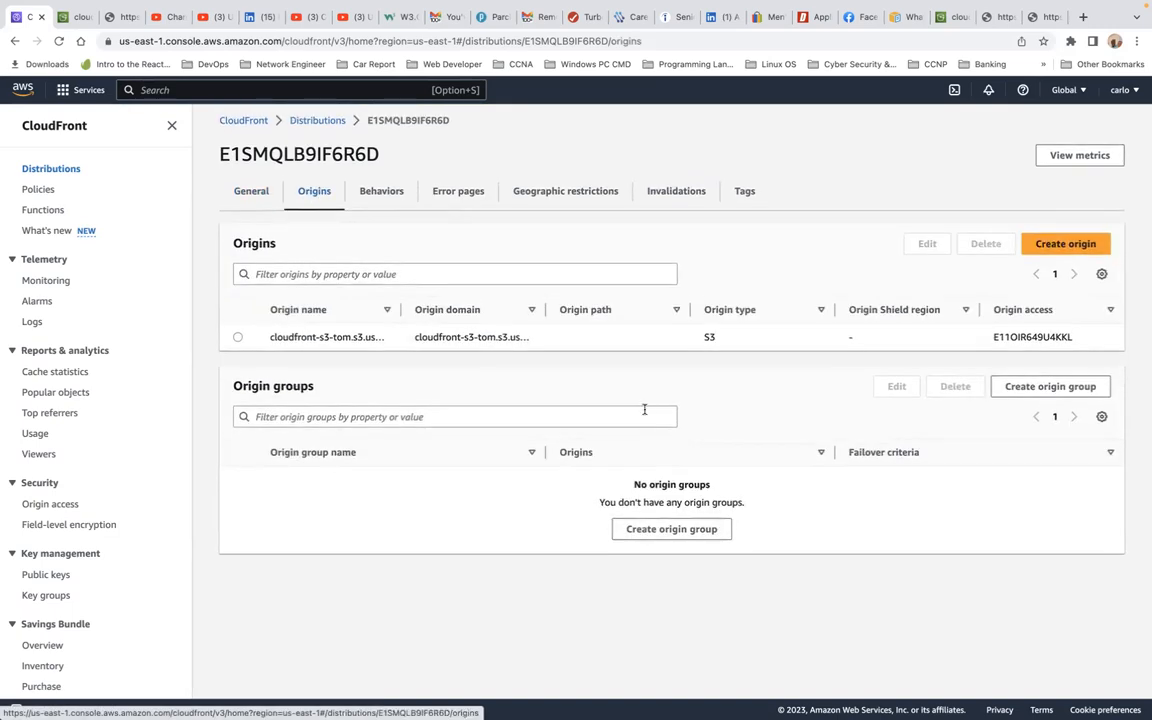
{"action": "left_click", "coordinate": [238, 343]}
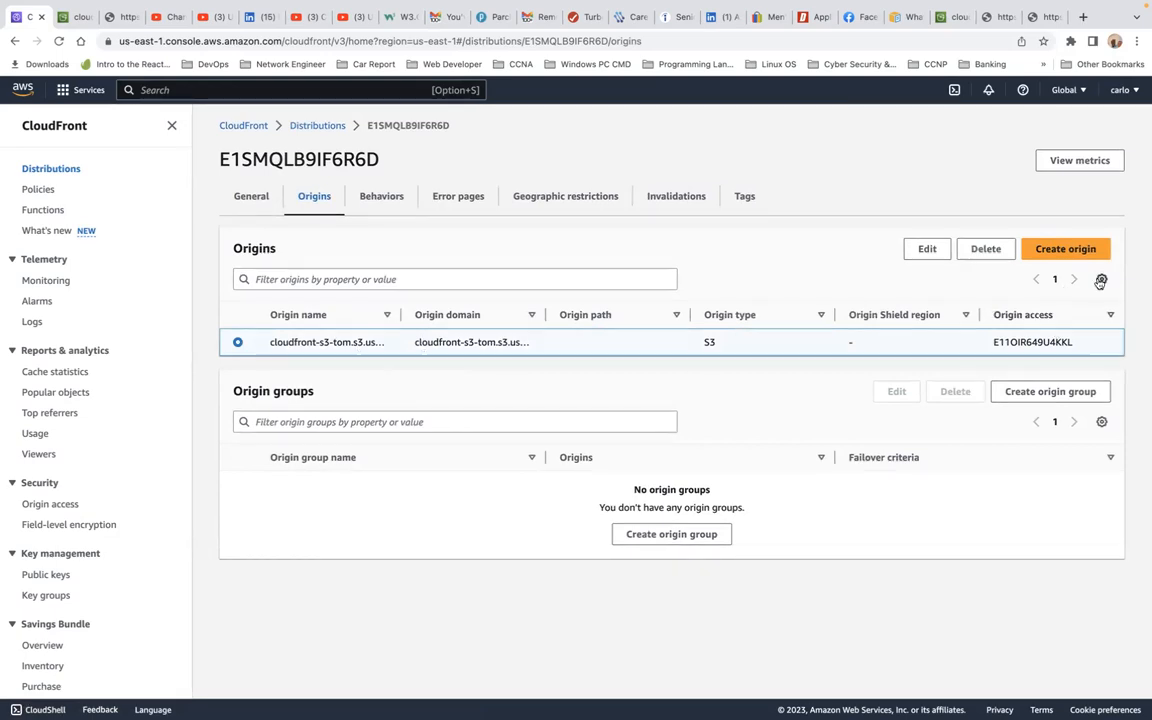
{"action": "left_click", "coordinate": [928, 253]}
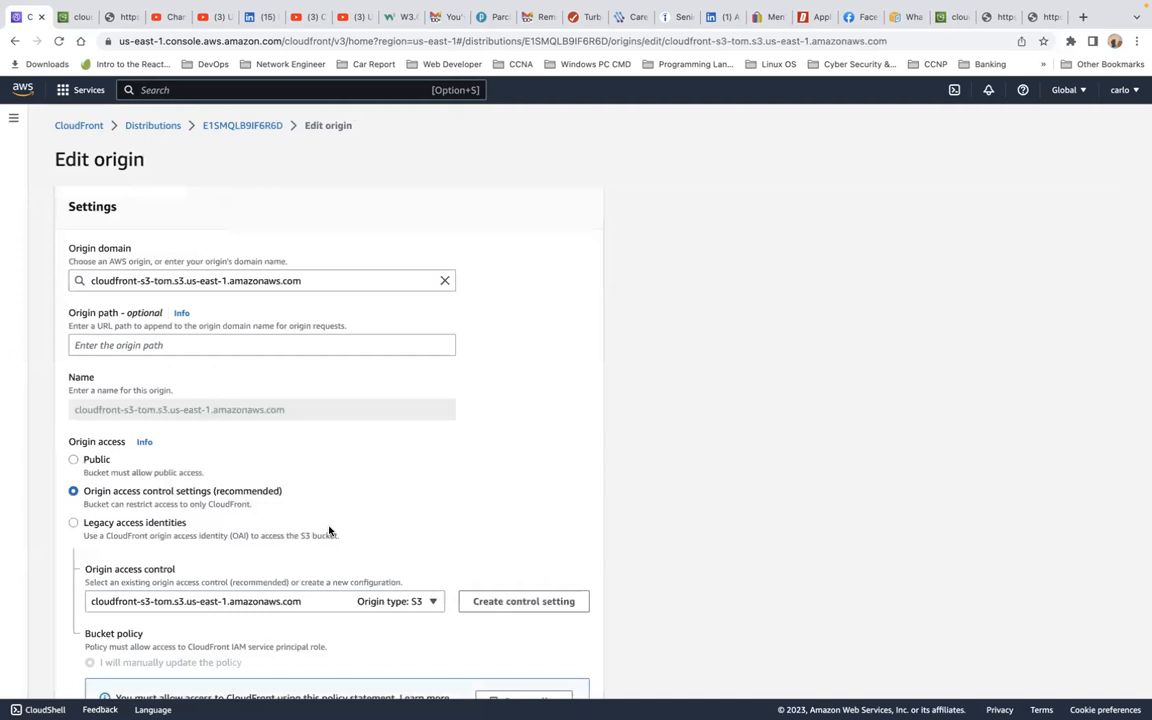
{"action": "scroll", "coordinate": [320, 300], "scroll_direction": "down", "scroll_amount": 2}
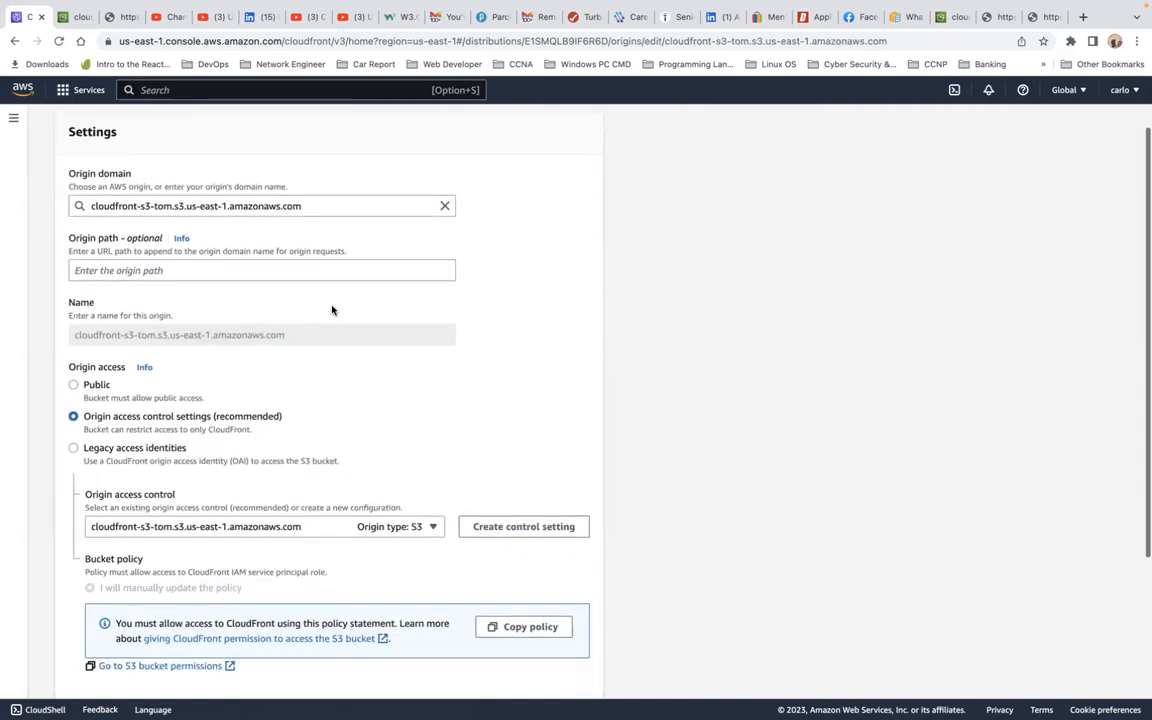
{"action": "scroll", "coordinate": [332, 310], "scroll_direction": "down", "scroll_amount": 1}
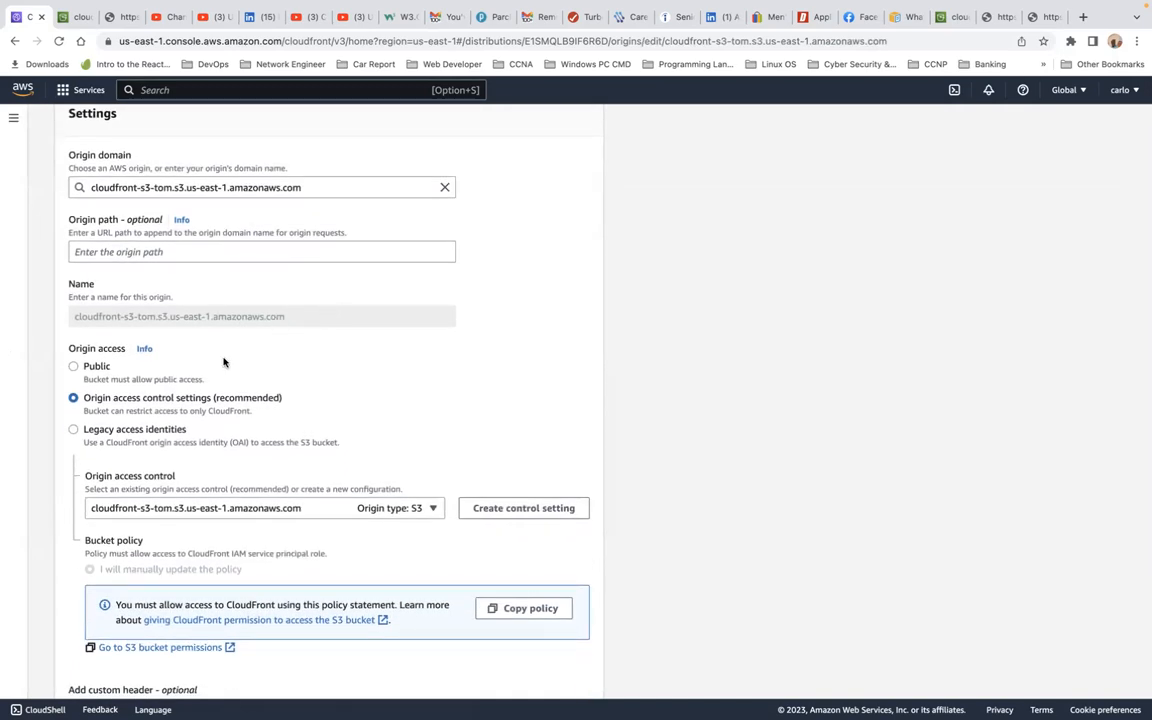
{"action": "scroll", "coordinate": [303, 373], "scroll_direction": "down", "scroll_amount": 3}
{"action": "scroll", "coordinate": [303, 373], "scroll_direction": "down", "scroll_amount": 1}
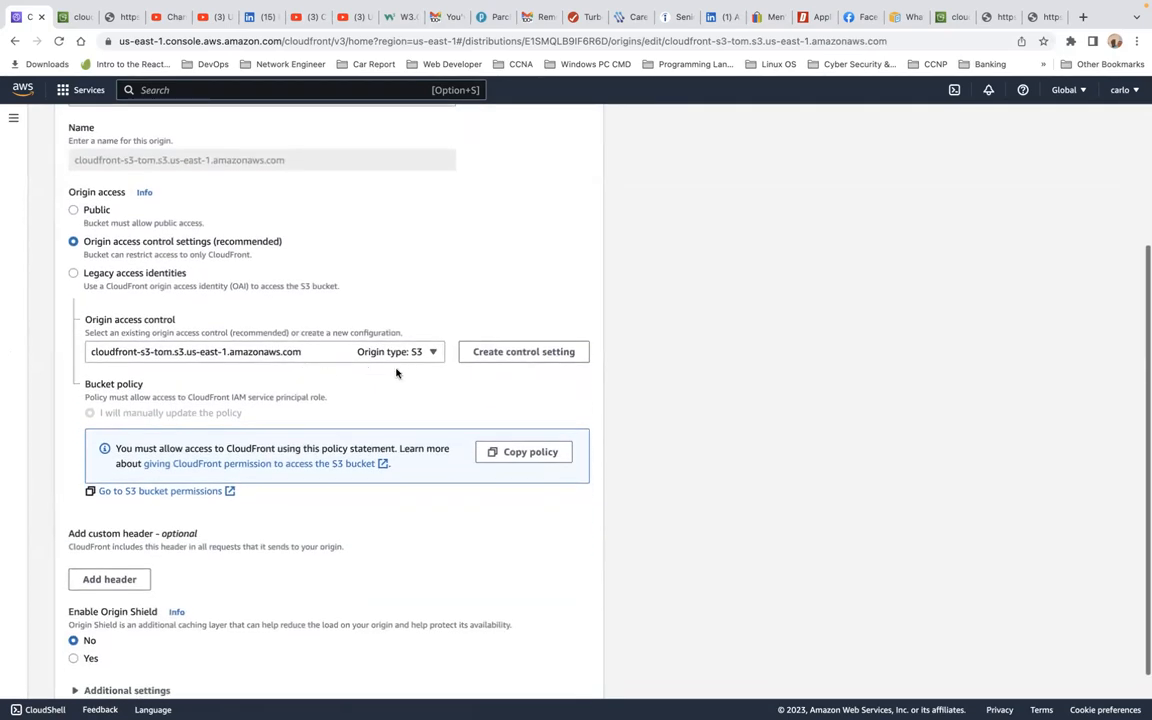
{"action": "scroll", "coordinate": [347, 363], "scroll_direction": "up", "scroll_amount": 5}
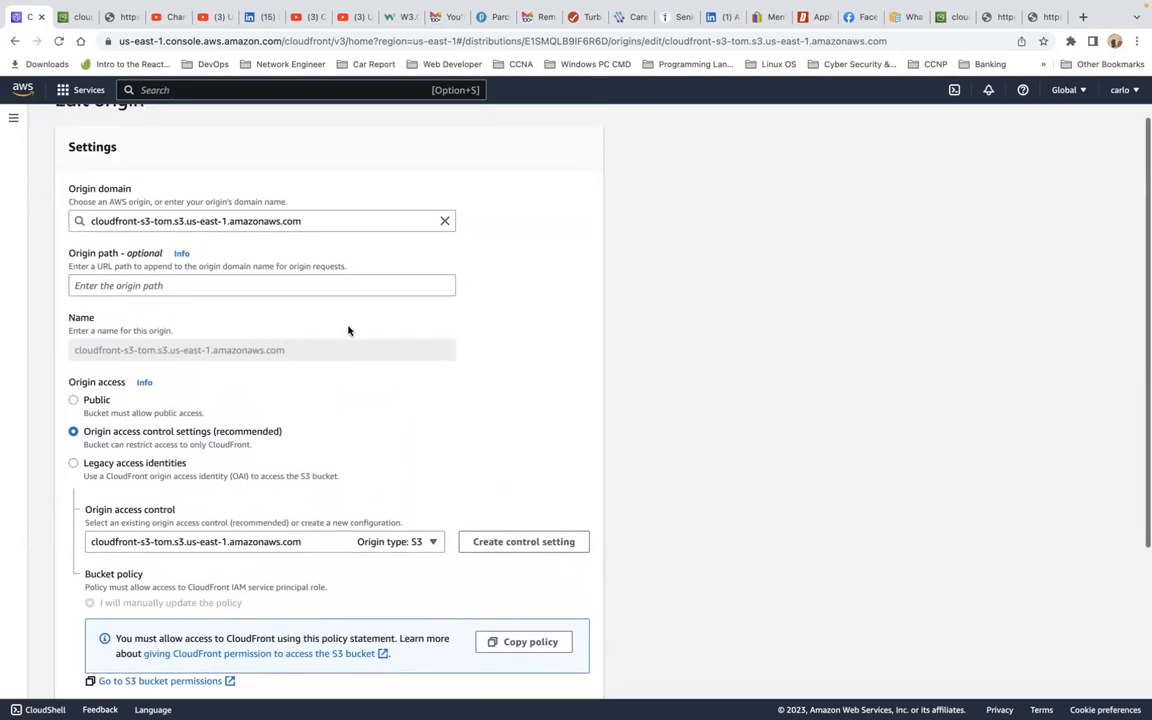
{"action": "scroll", "coordinate": [348, 330], "scroll_direction": "down", "scroll_amount": 3}
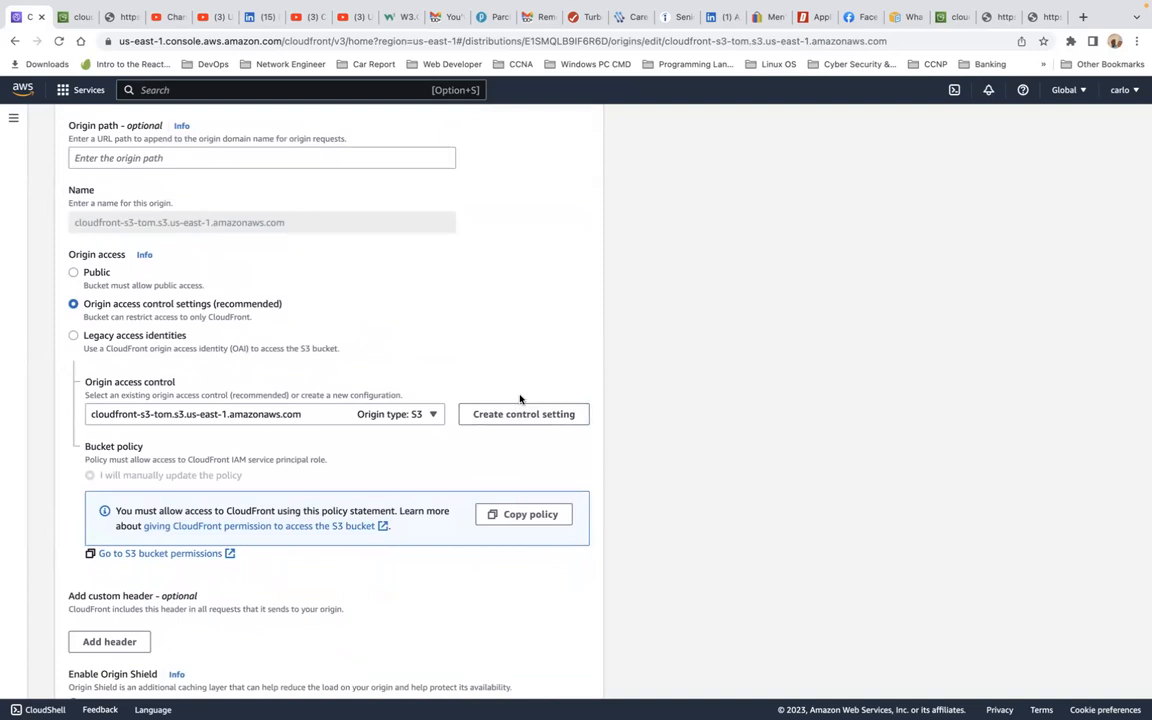
{"action": "scroll", "coordinate": [520, 398], "scroll_direction": "down", "scroll_amount": 3}
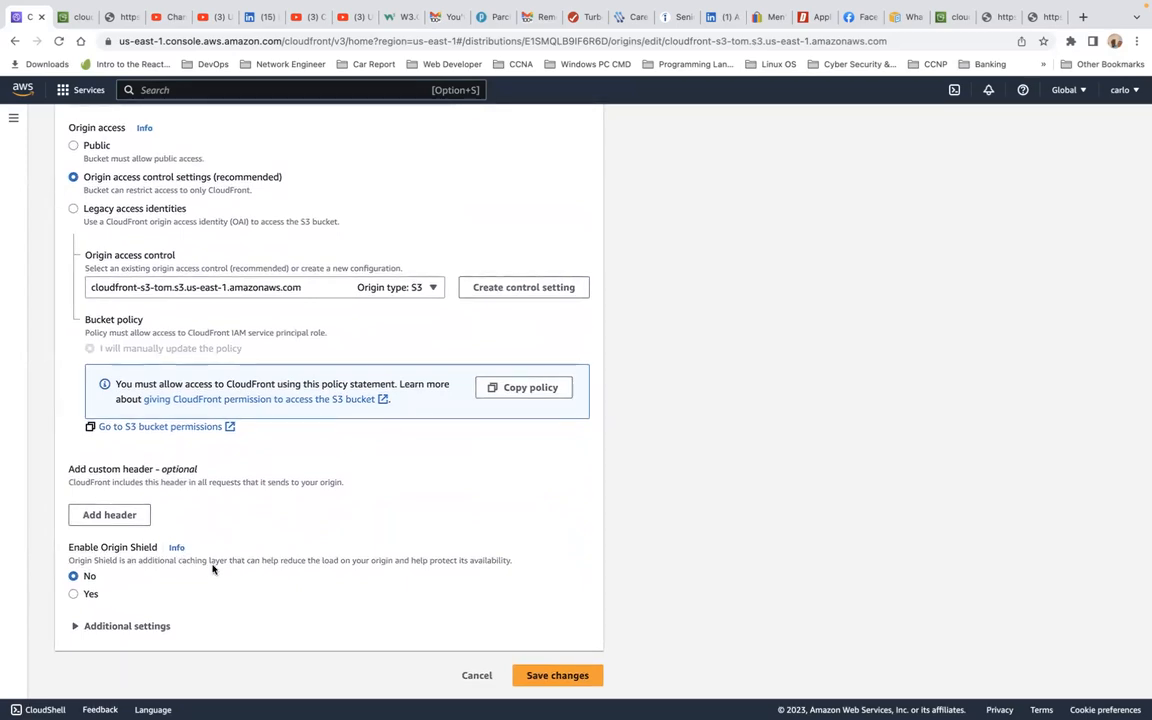
- Inspect the origin's additional connection settings and consult the linked guide on giving CloudFront permission to access the S3 bucket
{"action": "left_click", "coordinate": [77, 628]}
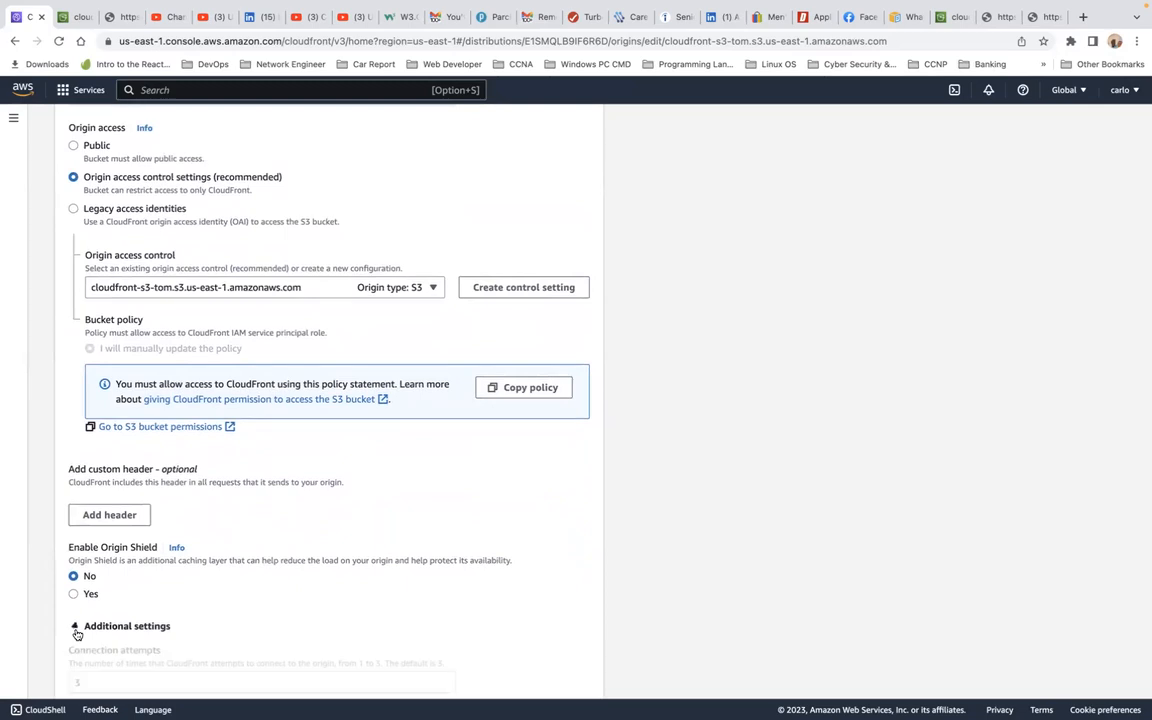
{"action": "scroll", "coordinate": [200, 605], "scroll_direction": "down", "scroll_amount": 1}
{"action": "scroll", "coordinate": [200, 605], "scroll_direction": "down", "scroll_amount": 3}
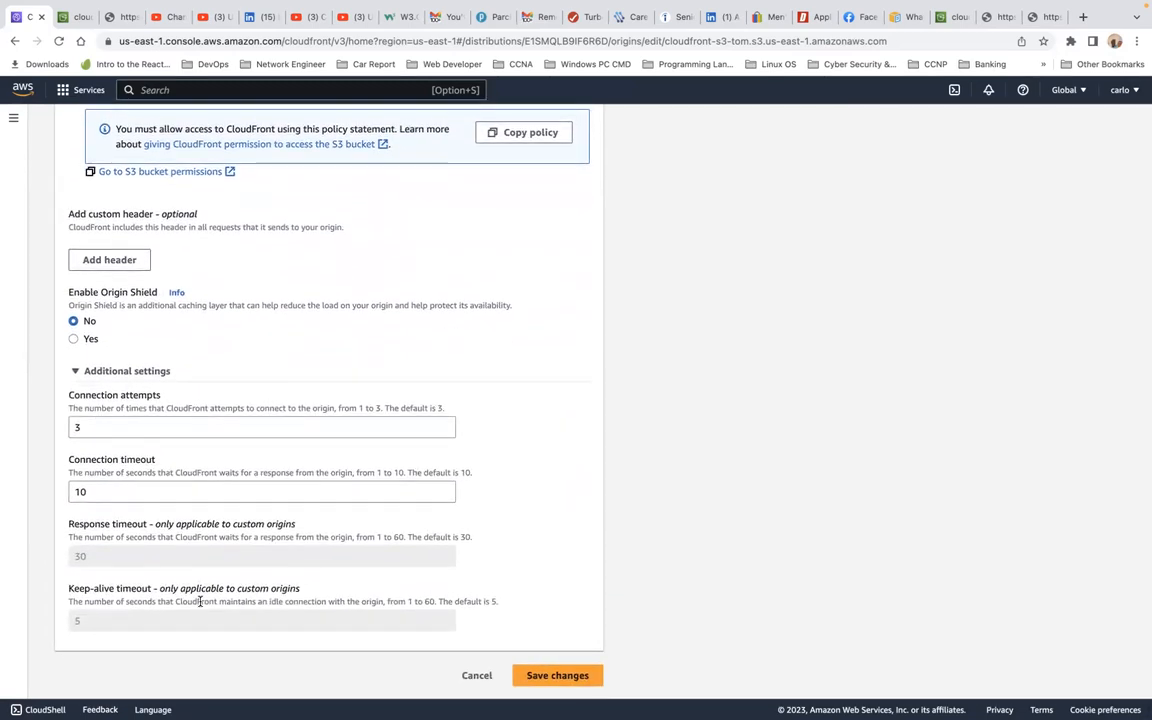
{"action": "scroll", "coordinate": [200, 603], "scroll_direction": "up", "scroll_amount": 6}
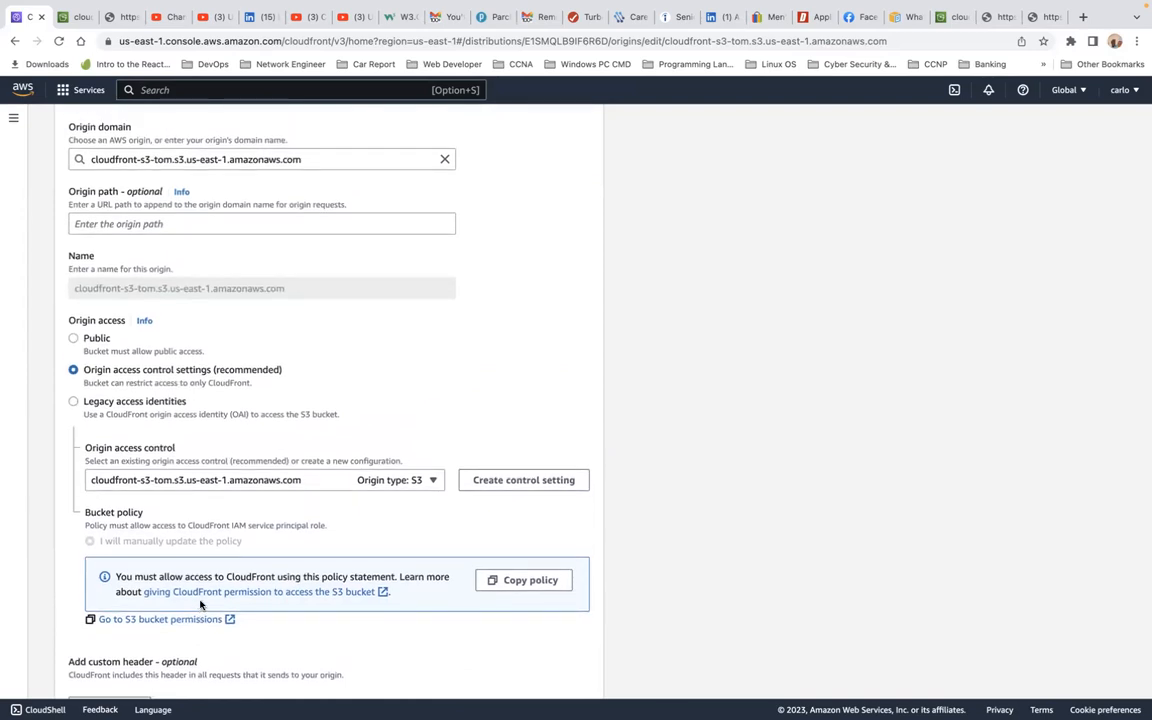
{"action": "left_click", "coordinate": [250, 597]}
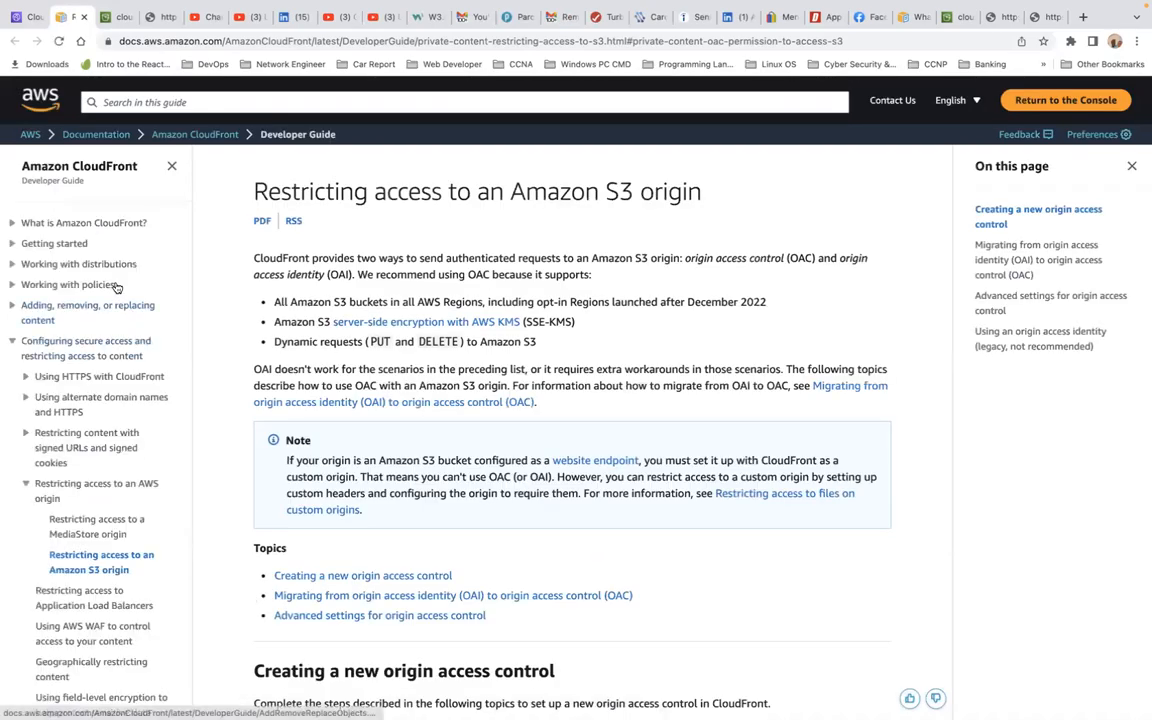
{"action": "left_click", "coordinate": [30, 14]}
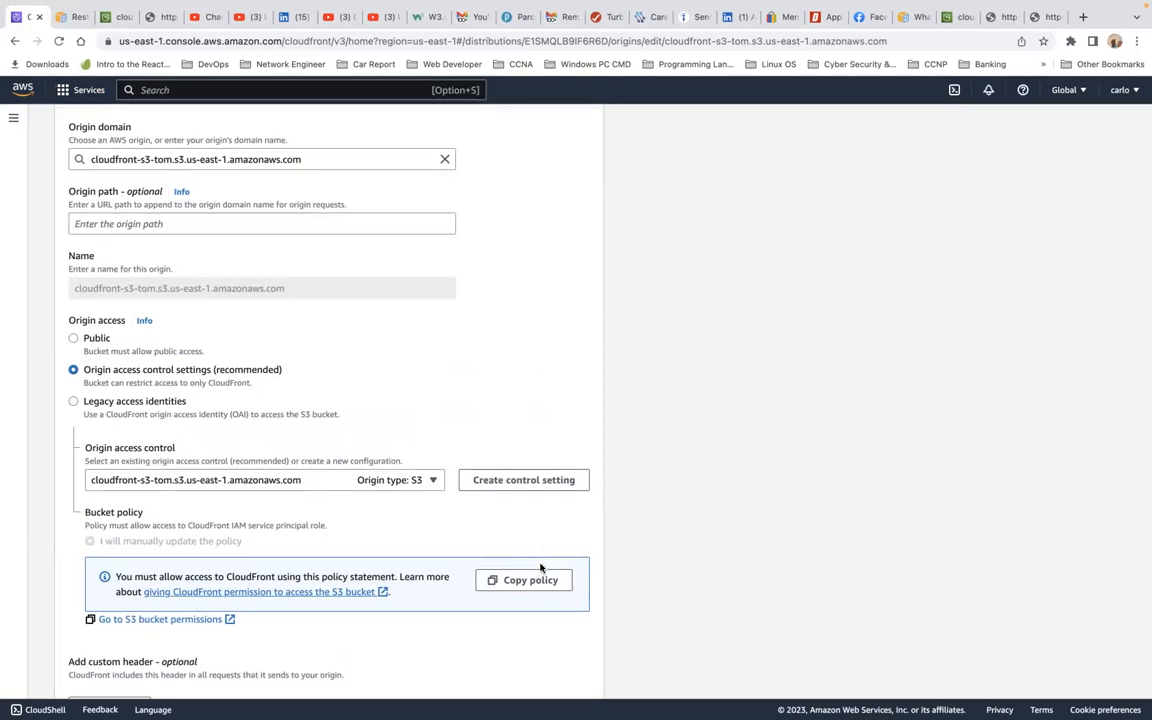
- Open the S3 bucket permissions from the origin settings and examine the resource line of the bucket policy
{"action": "left_click", "coordinate": [157, 620]}
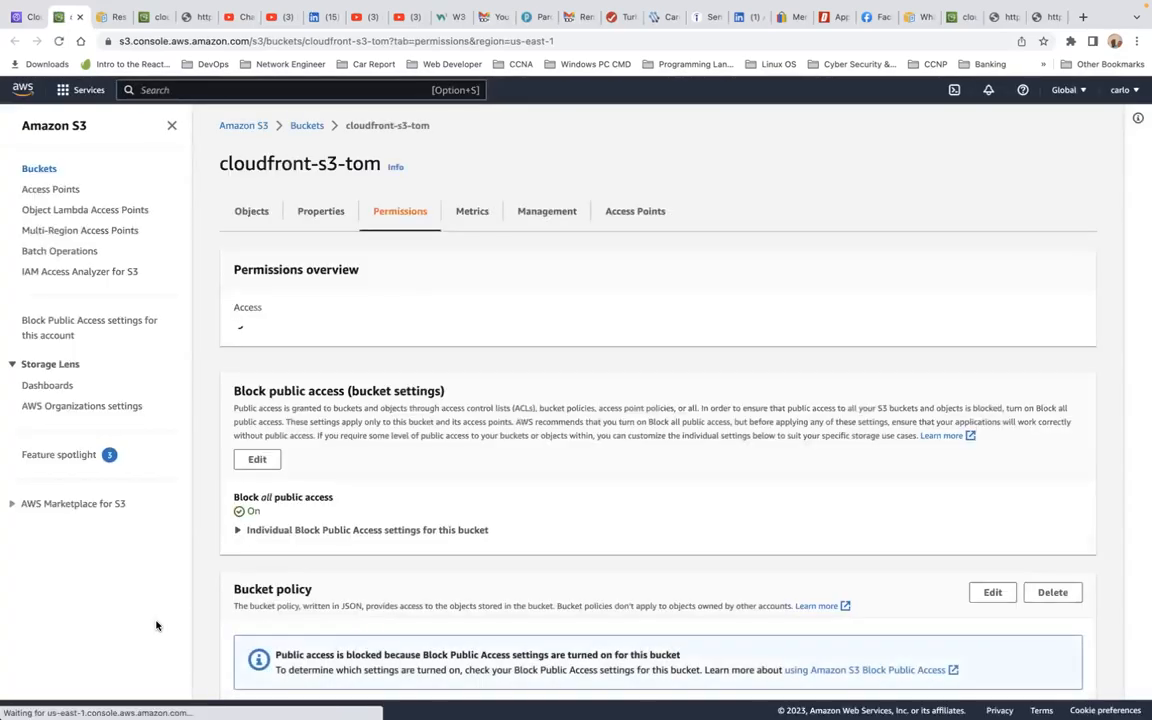
{"action": "scroll", "coordinate": [462, 446], "scroll_direction": "down", "scroll_amount": 5}
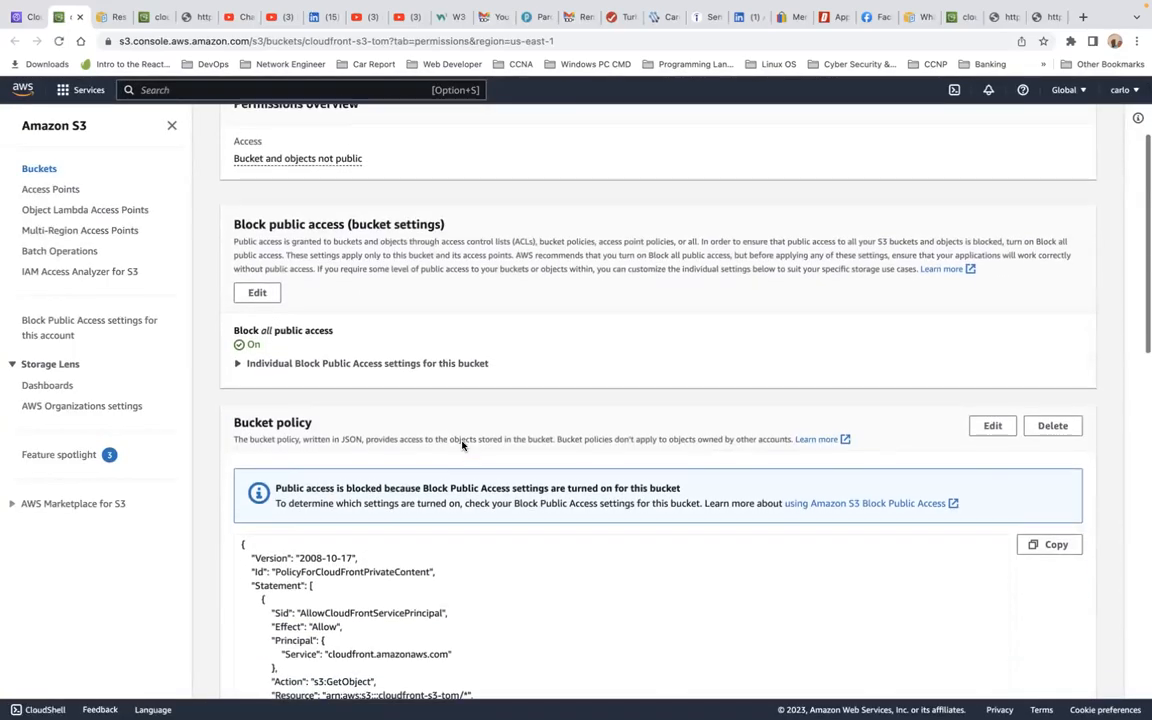
{"action": "scroll", "coordinate": [462, 441], "scroll_direction": "down", "scroll_amount": 1}
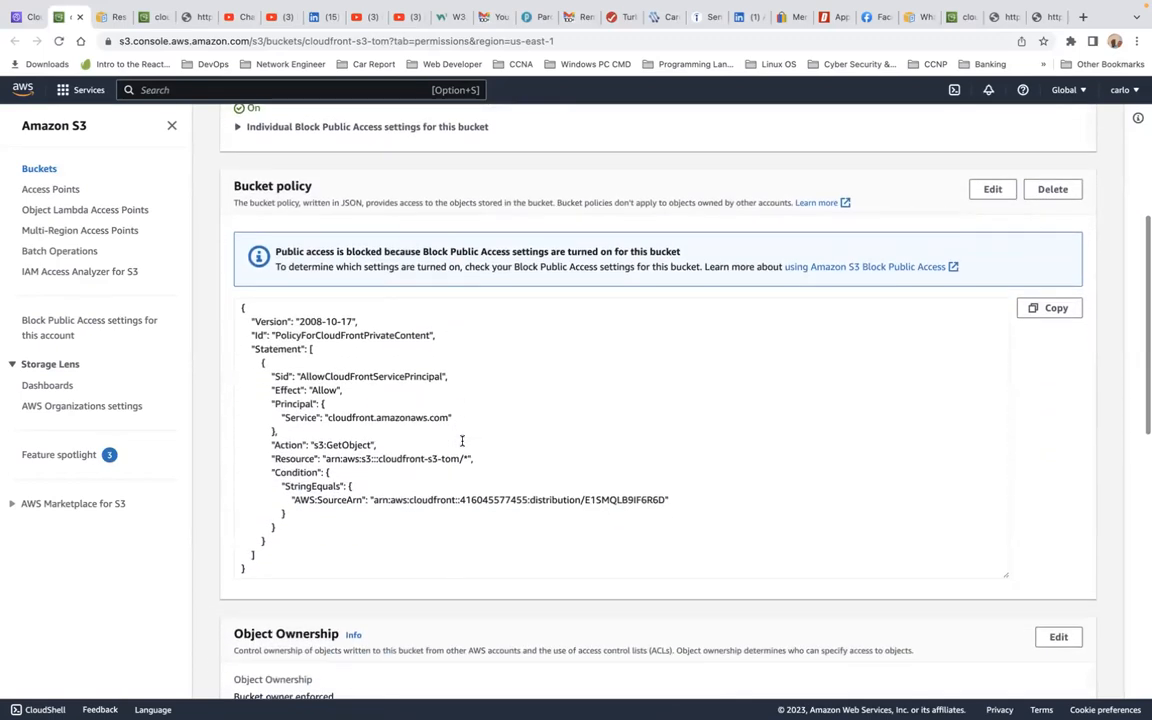
{"action": "left_click", "coordinate": [423, 457]}
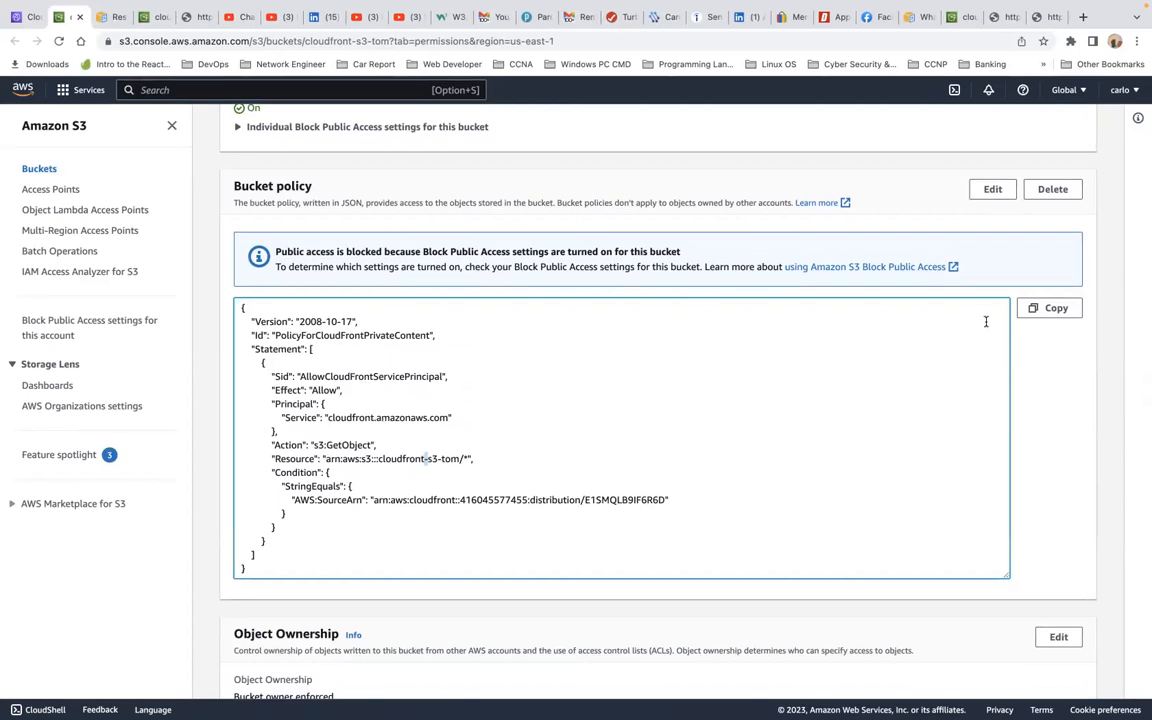
- Open the cloudfront-s3-tom bucket policy for editing, check its action, resource and condition lines, and save the policy
{"action": "left_click", "coordinate": [991, 189]}
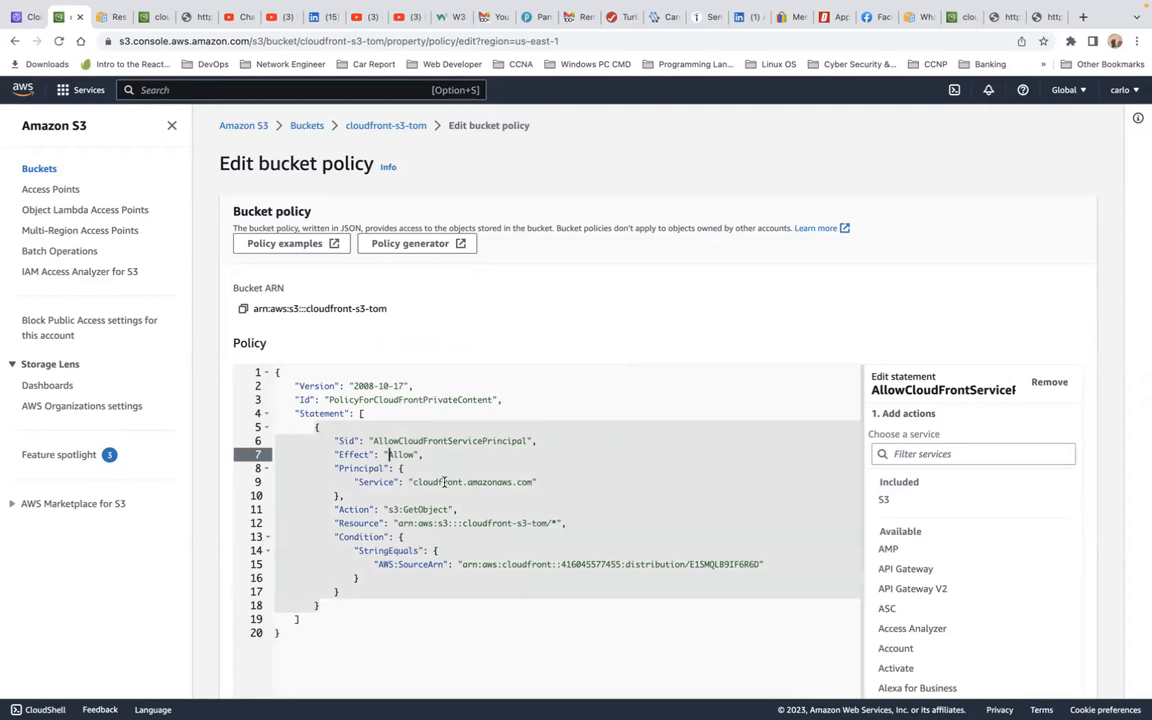
{"action": "left_click_drag", "start_coordinate": [385, 509], "coordinate": [647, 586]}
{"action": "scroll", "coordinate": [647, 586], "scroll_direction": "down", "scroll_amount": 3}
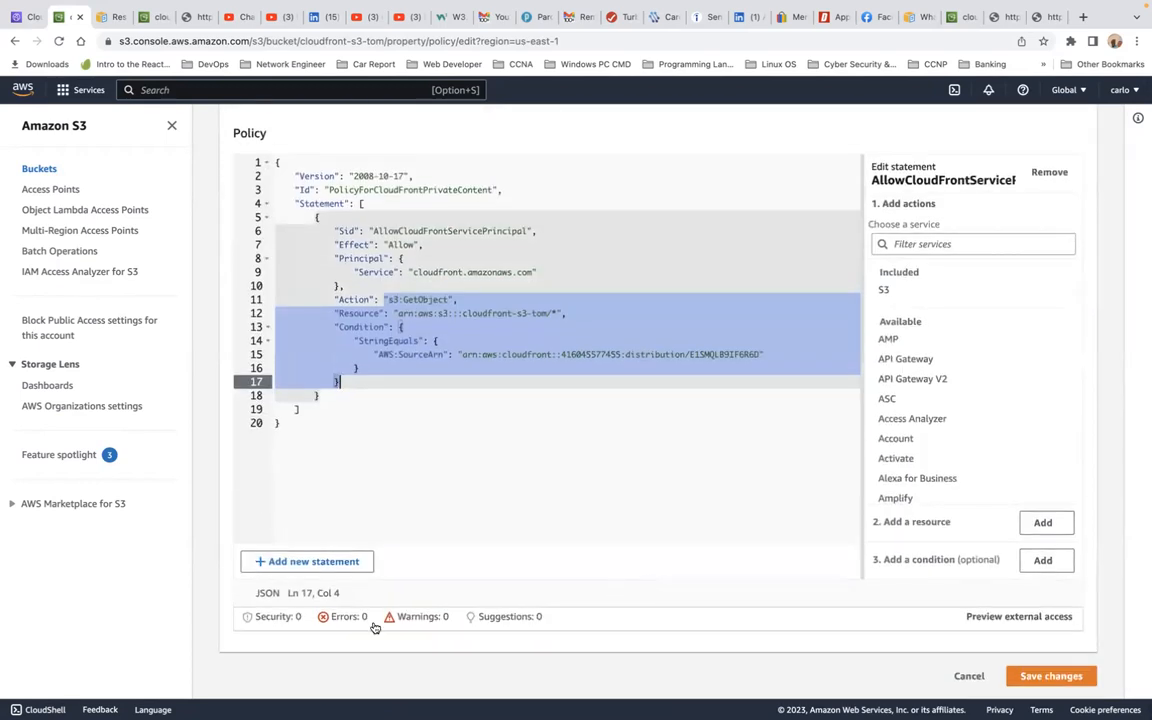
{"action": "left_click", "coordinate": [1055, 677]}
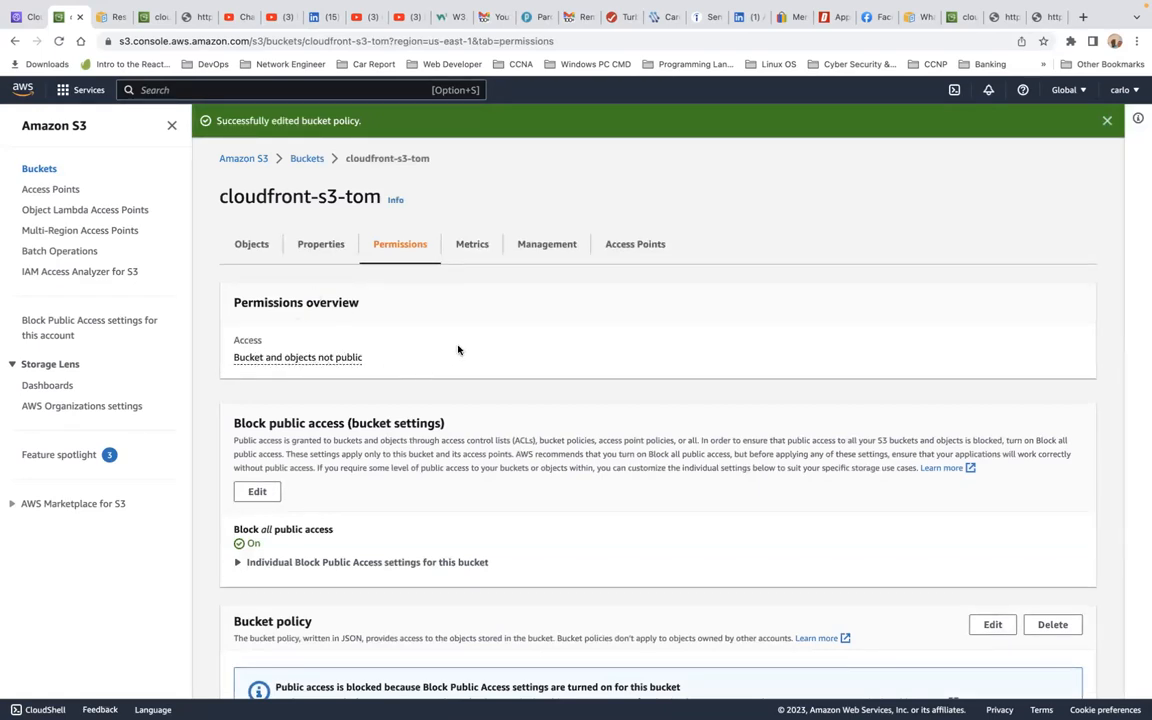
- Look over the bucket's permissions, object ownership and access control list, and dismiss the policy notification
{"action": "scroll", "coordinate": [459, 349], "scroll_direction": "down", "scroll_amount": 2}
{"action": "scroll", "coordinate": [459, 349], "scroll_direction": "up", "scroll_amount": 2}
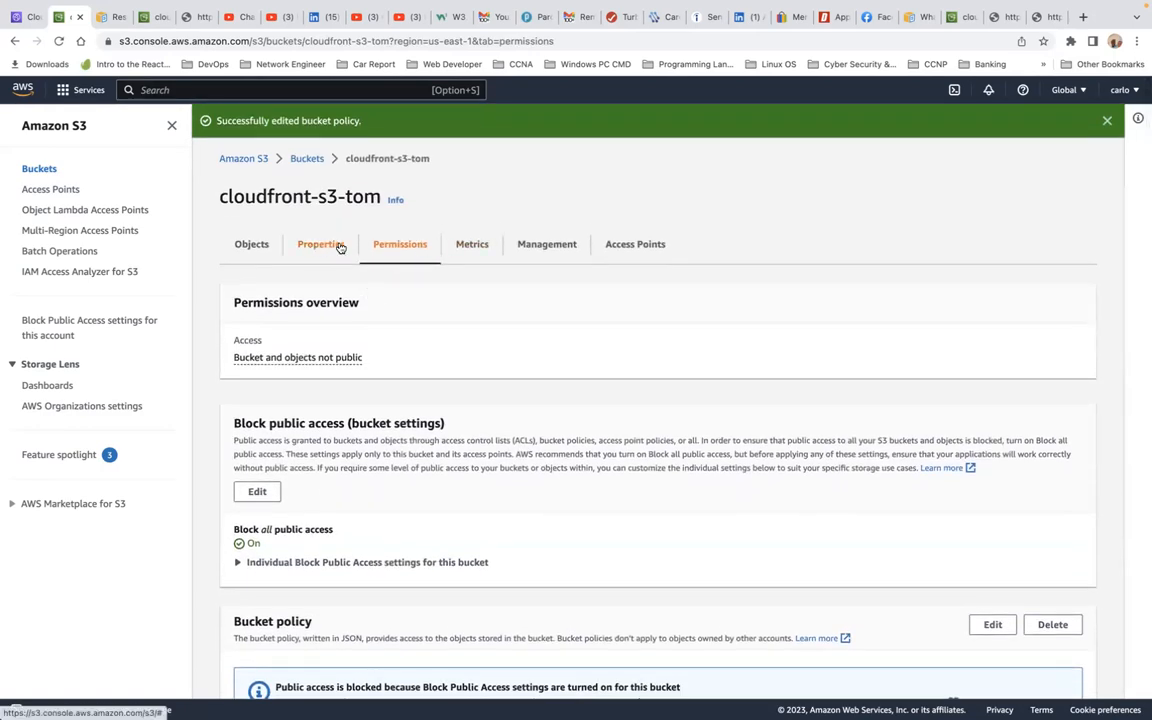
{"action": "scroll", "coordinate": [550, 345], "scroll_direction": "down", "scroll_amount": 10}
{"action": "scroll", "coordinate": [882, 188], "scroll_direction": "down", "scroll_amount": 10}
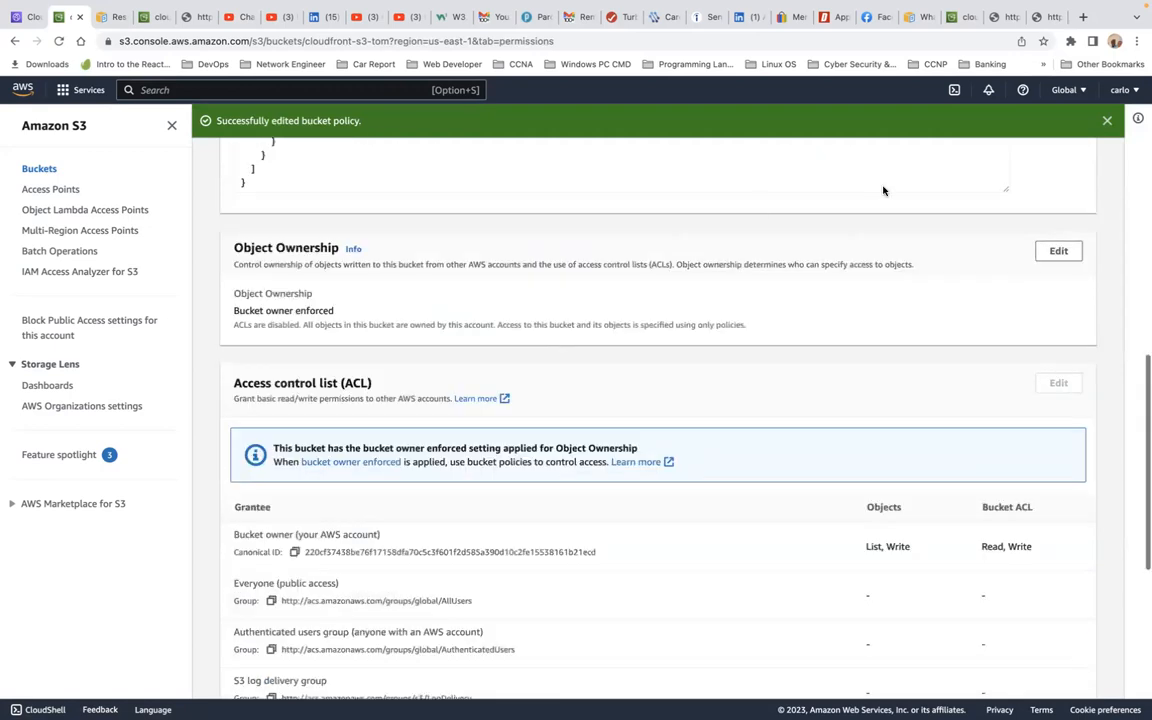
{"action": "left_click", "coordinate": [1107, 120]}
{"action": "scroll", "coordinate": [567, 275], "scroll_direction": "up", "scroll_amount": 20}
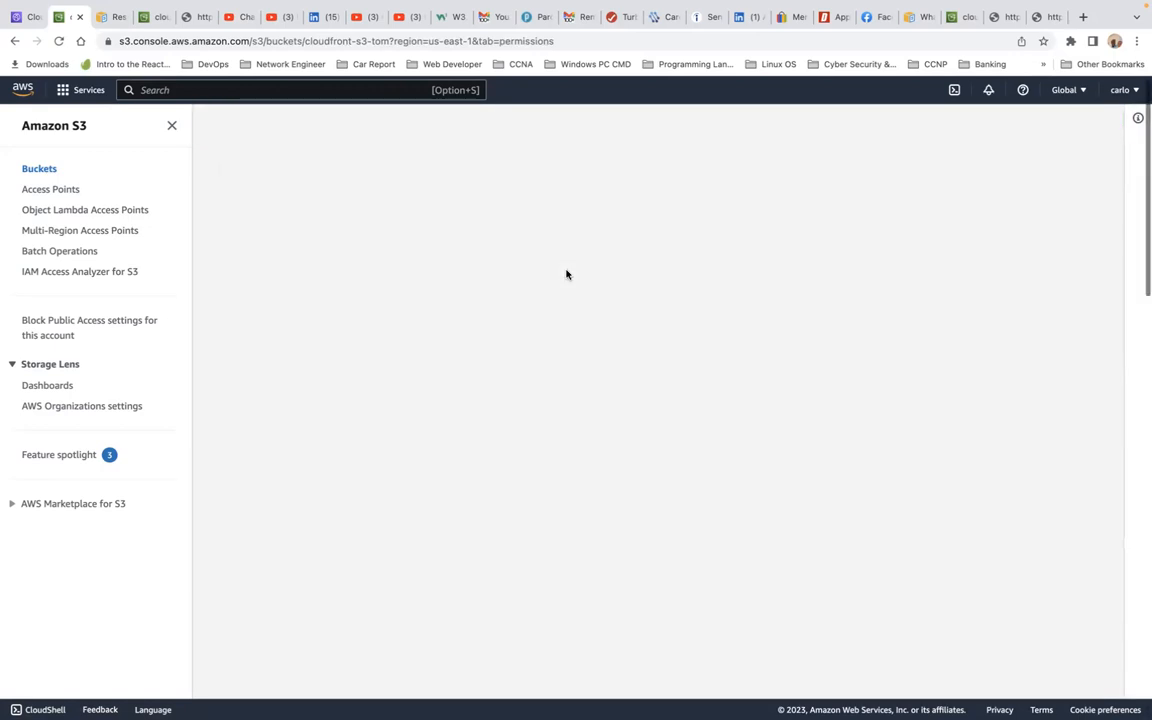
- Return to CloudFront, reopen the distribution from the distributions list, and copy its distribution domain name
{"action": "left_click", "coordinate": [31, 19]}
{"action": "scroll", "coordinate": [193, 177], "scroll_direction": "up", "scroll_amount": 3}
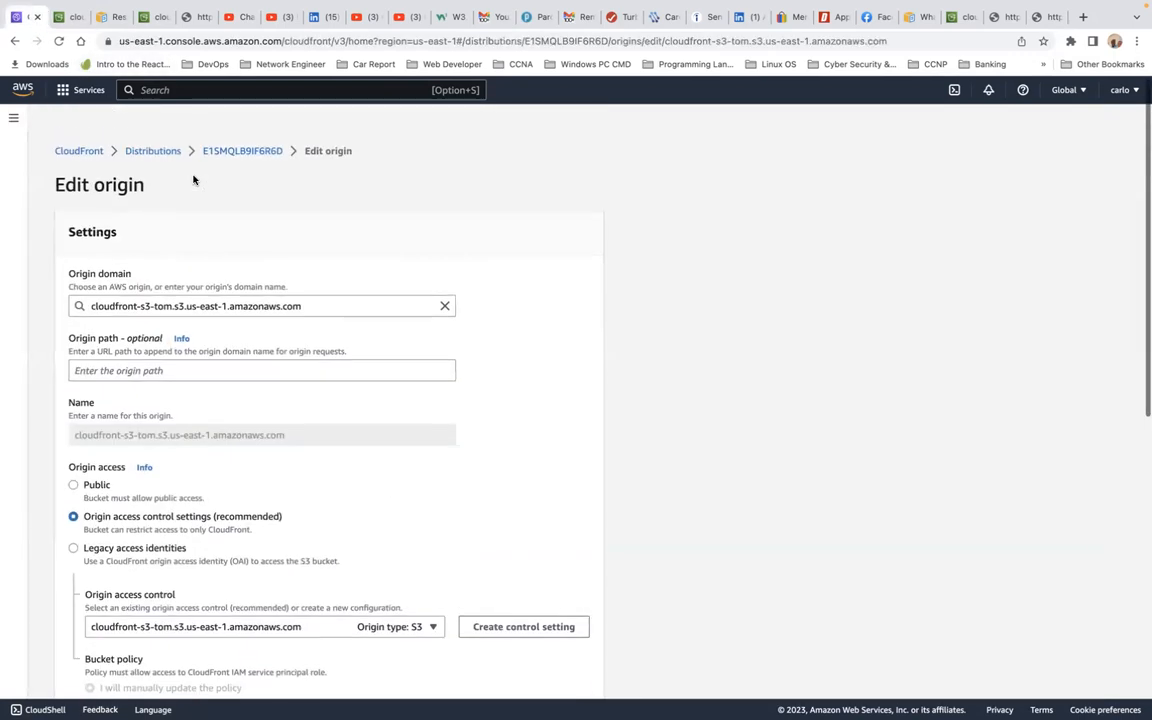
{"action": "left_click", "coordinate": [87, 126]}
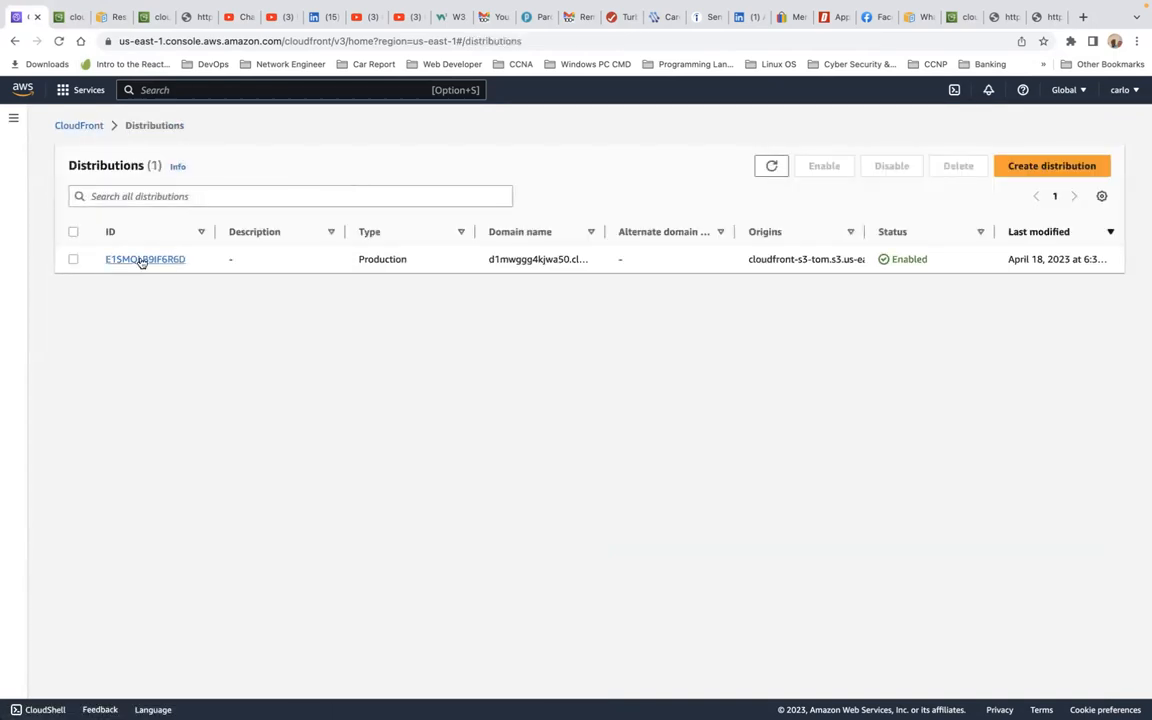
{"action": "left_click", "coordinate": [141, 260]}
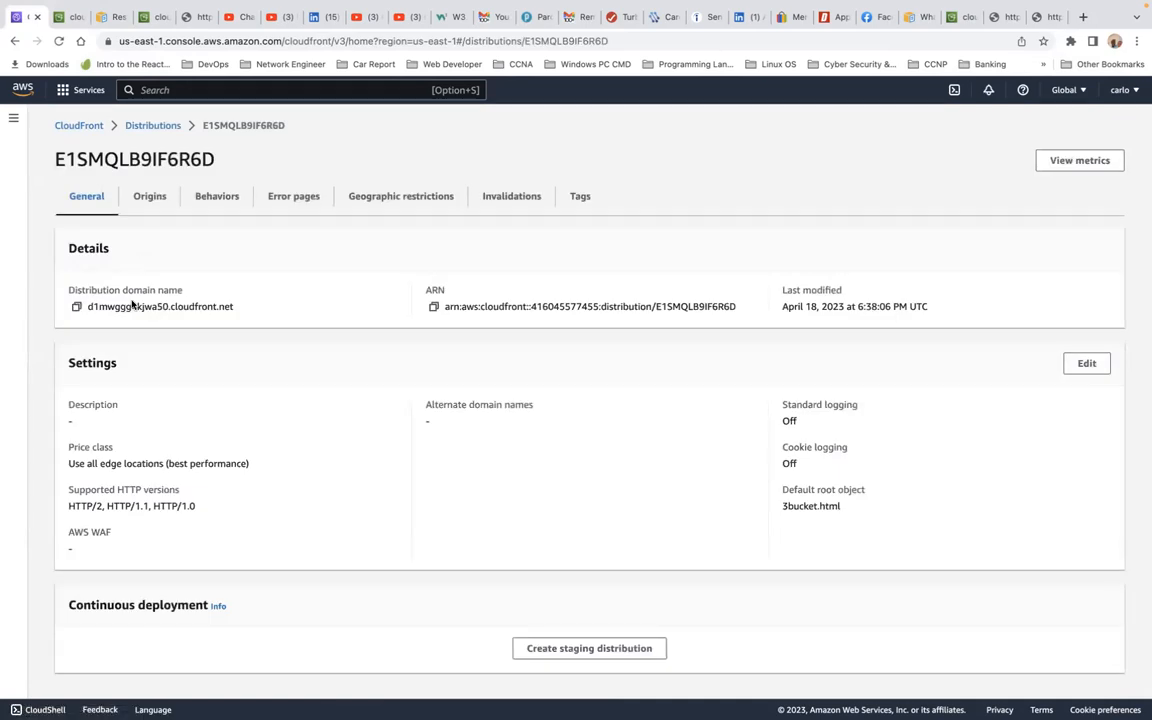
{"action": "left_click", "coordinate": [75, 307]}
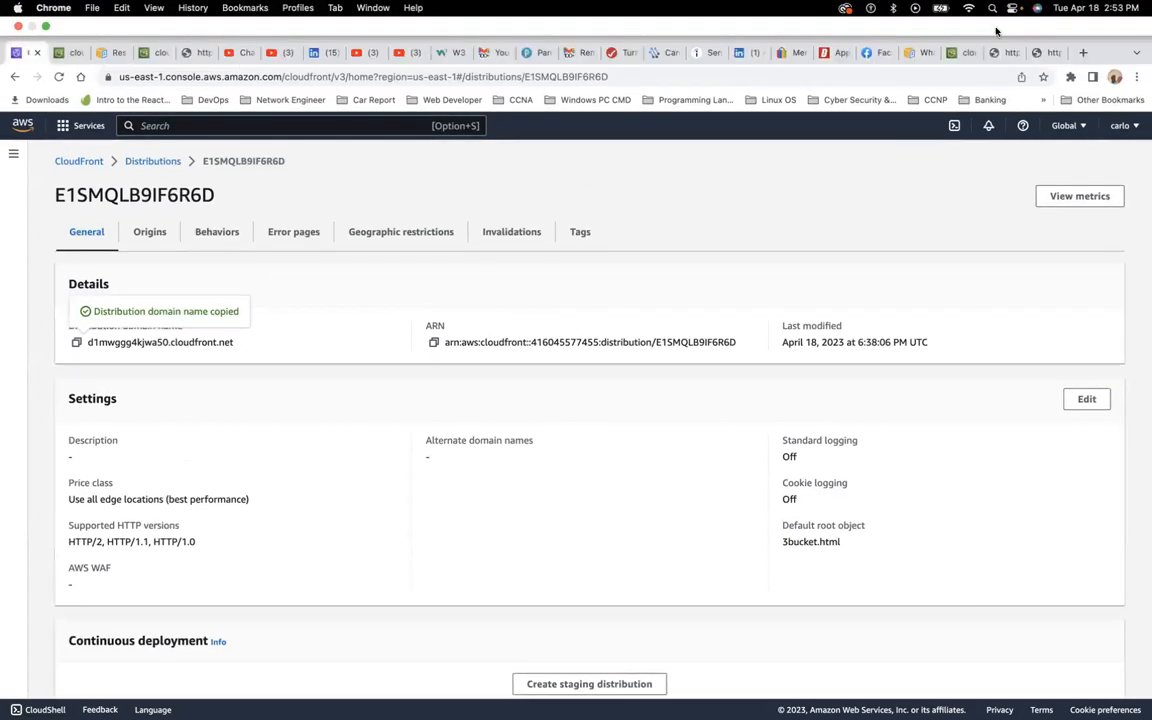
- Load the copied distribution domain name d1mwggg4kjwa50.cloudfront.net in the existing test tab to retest access
{"action": "left_click", "coordinate": [1001, 52]}
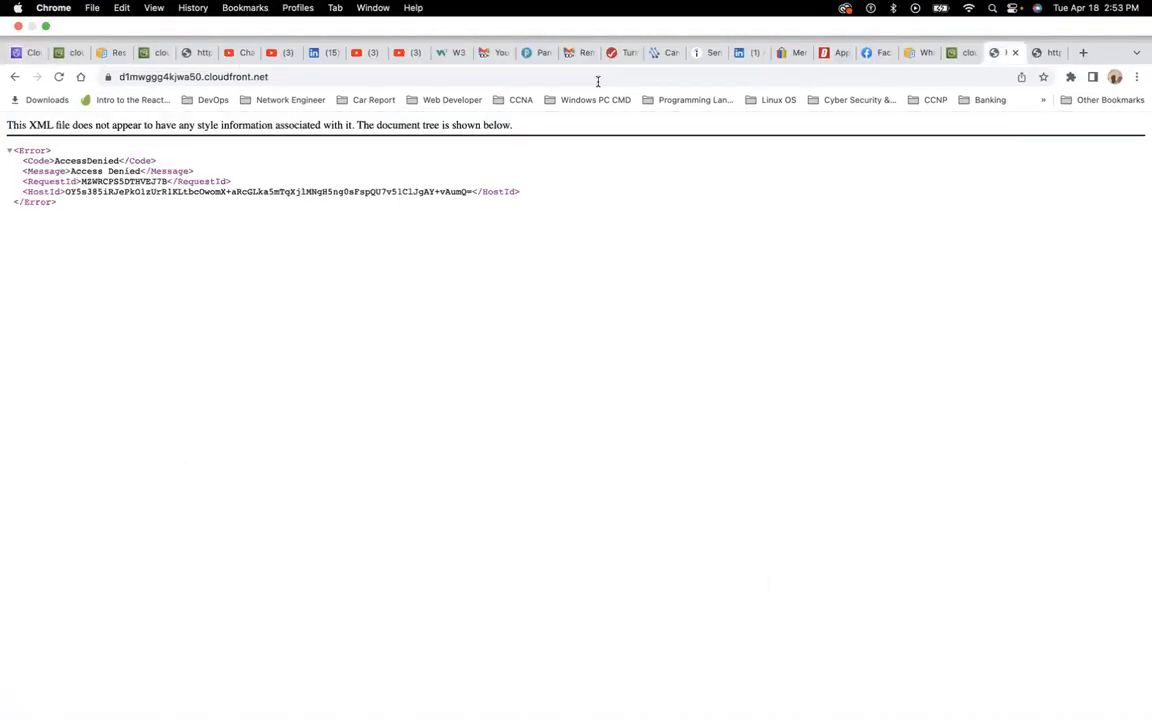
{"action": "left_click", "coordinate": [420, 71]}
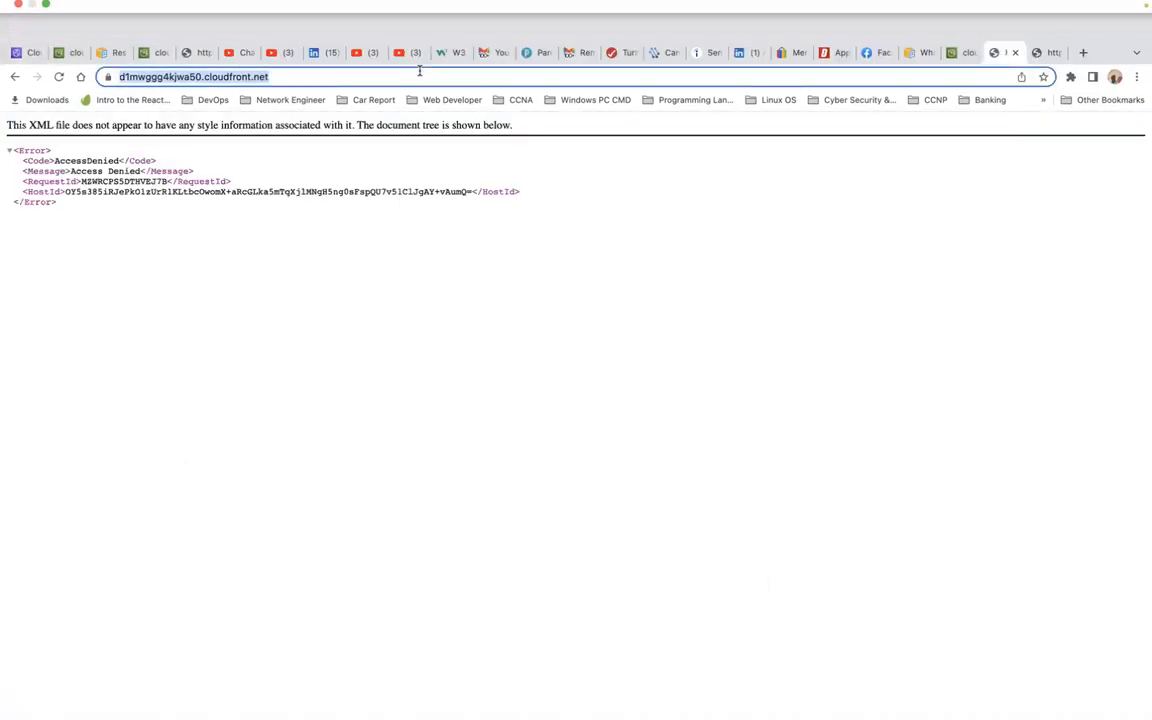
{"action": "key", "text": "super+v"}
{"action": "key", "text": "Return"}
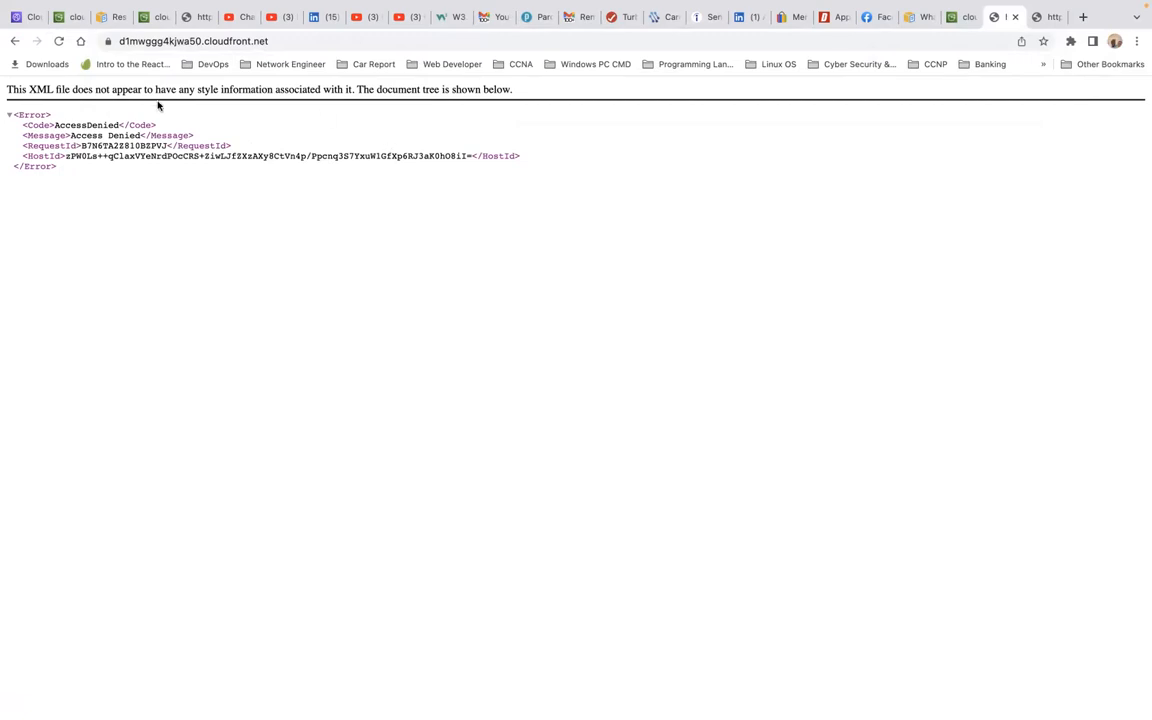
- Open s3bucket.html from the cloudfront-s3-tom bucket's objects, view the rendered page, and close it
{"action": "left_click", "coordinate": [30, 17]}
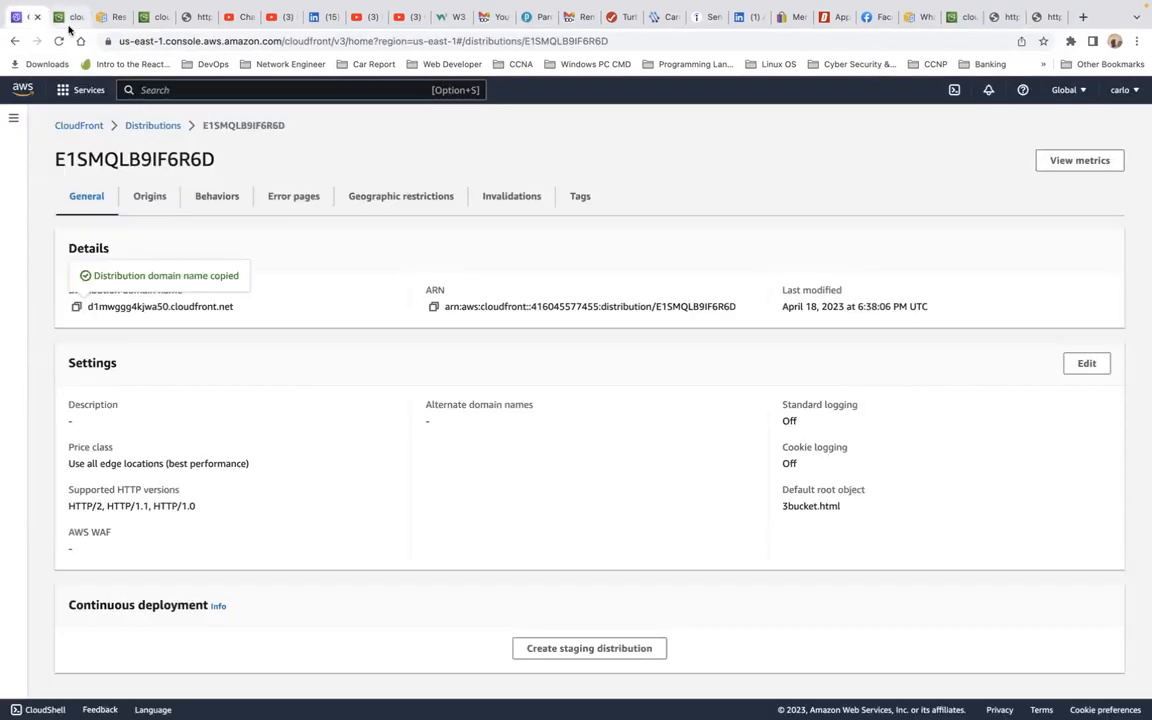
{"action": "left_click", "coordinate": [70, 20]}
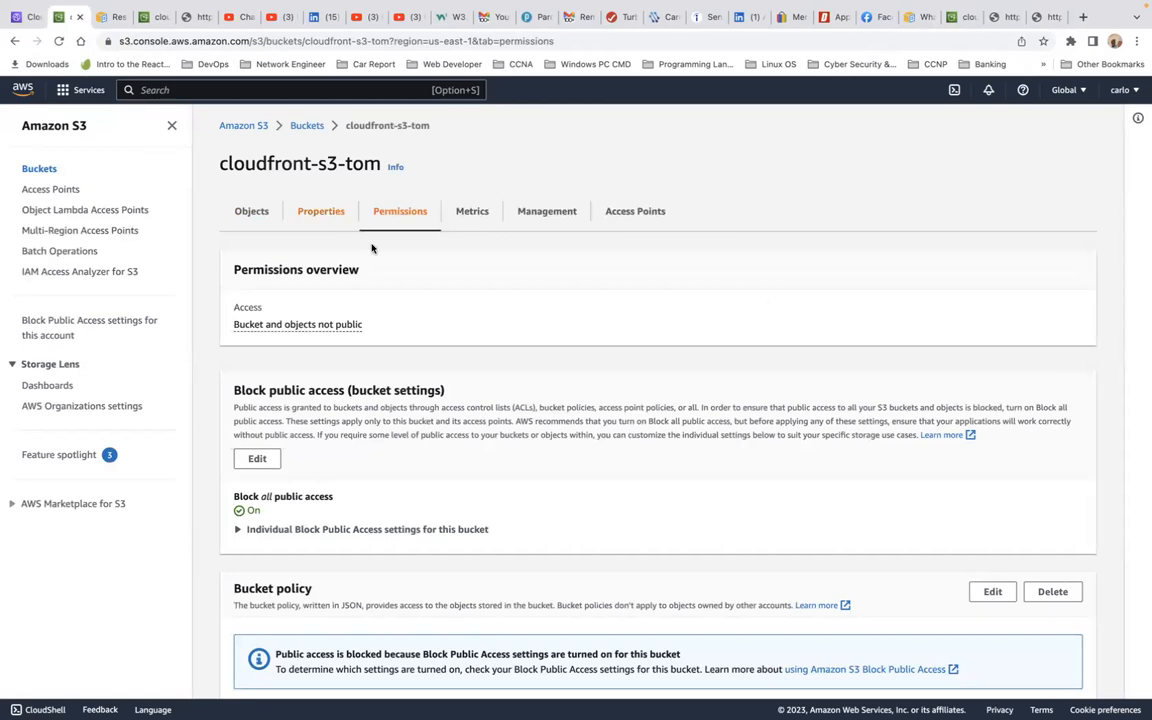
{"action": "left_click", "coordinate": [252, 215]}
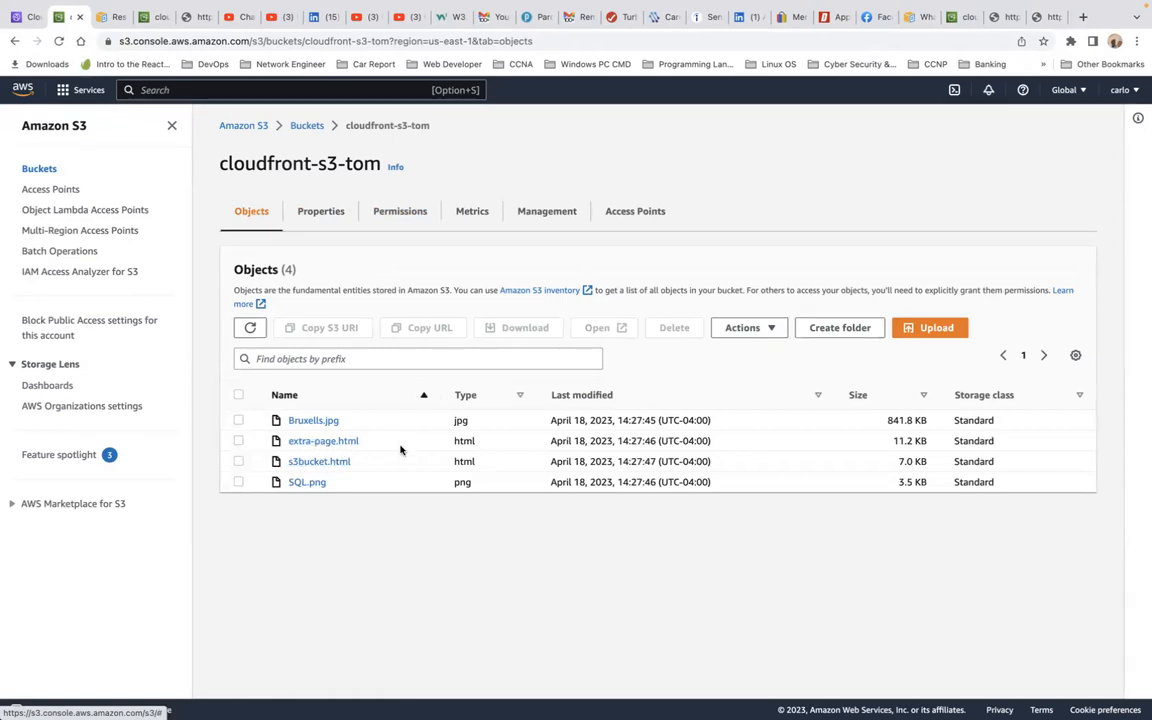
{"action": "left_click", "coordinate": [293, 465]}
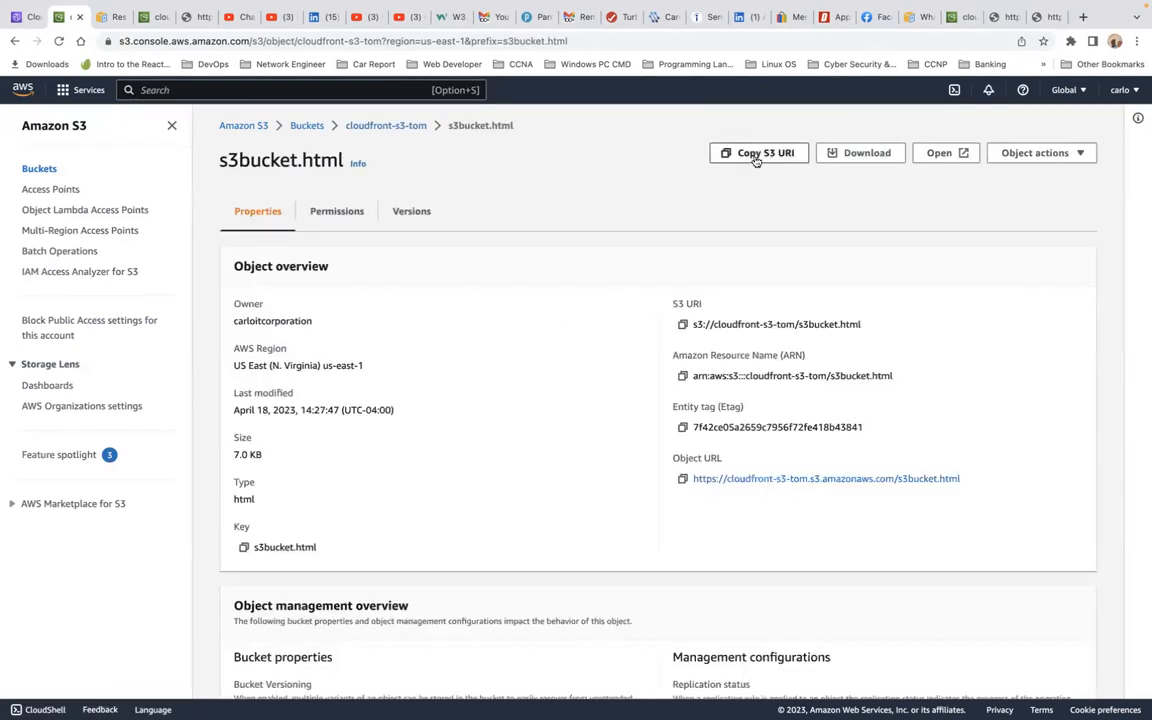
{"action": "left_click", "coordinate": [938, 153]}
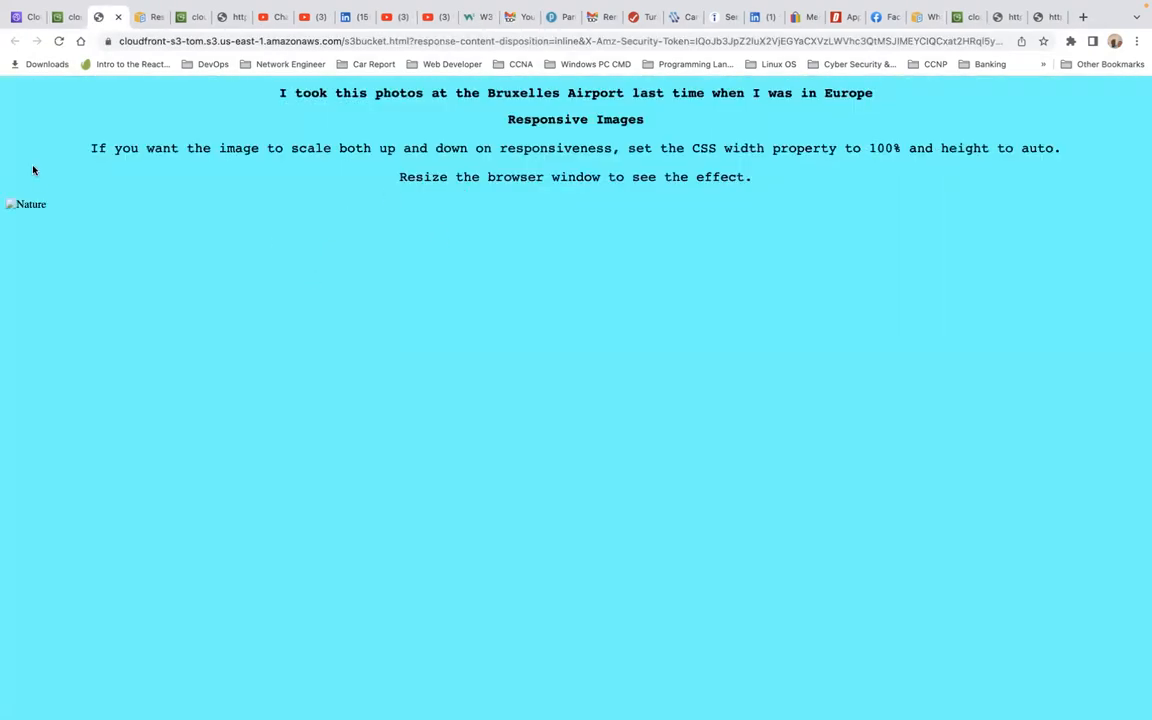
{"action": "left_click", "coordinate": [119, 17]}
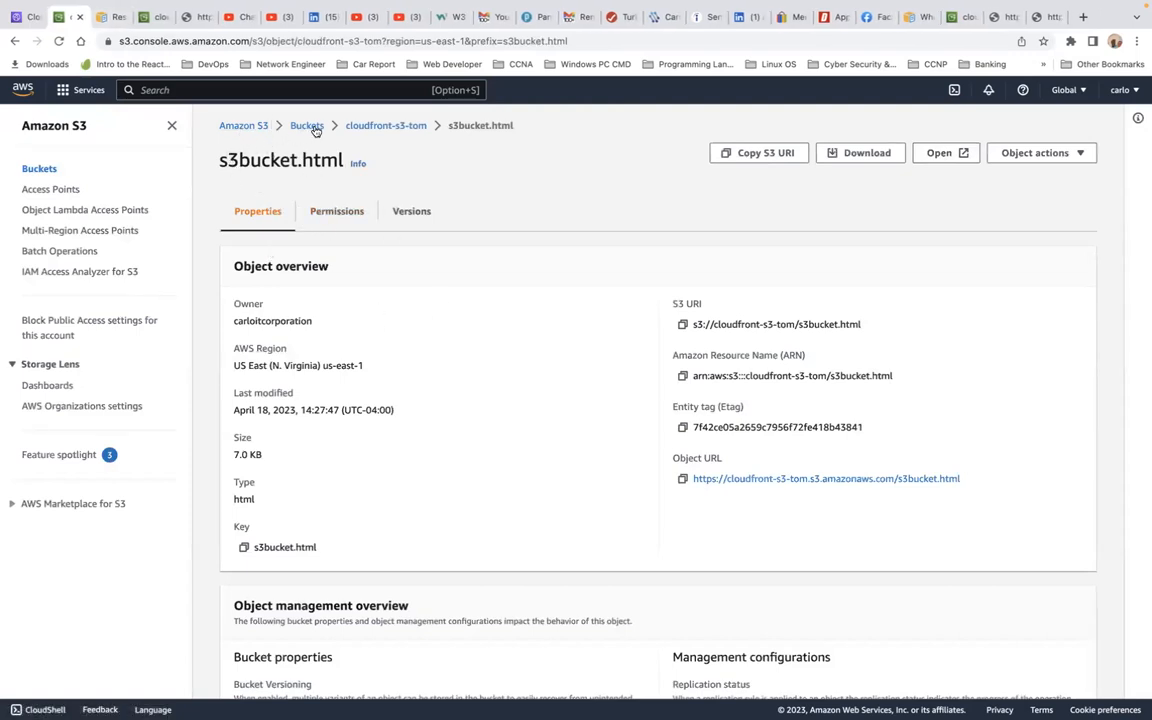
- Go back to the bucket's objects, test extra-page.html through its object URL, and close that page
{"action": "left_click", "coordinate": [385, 130]}
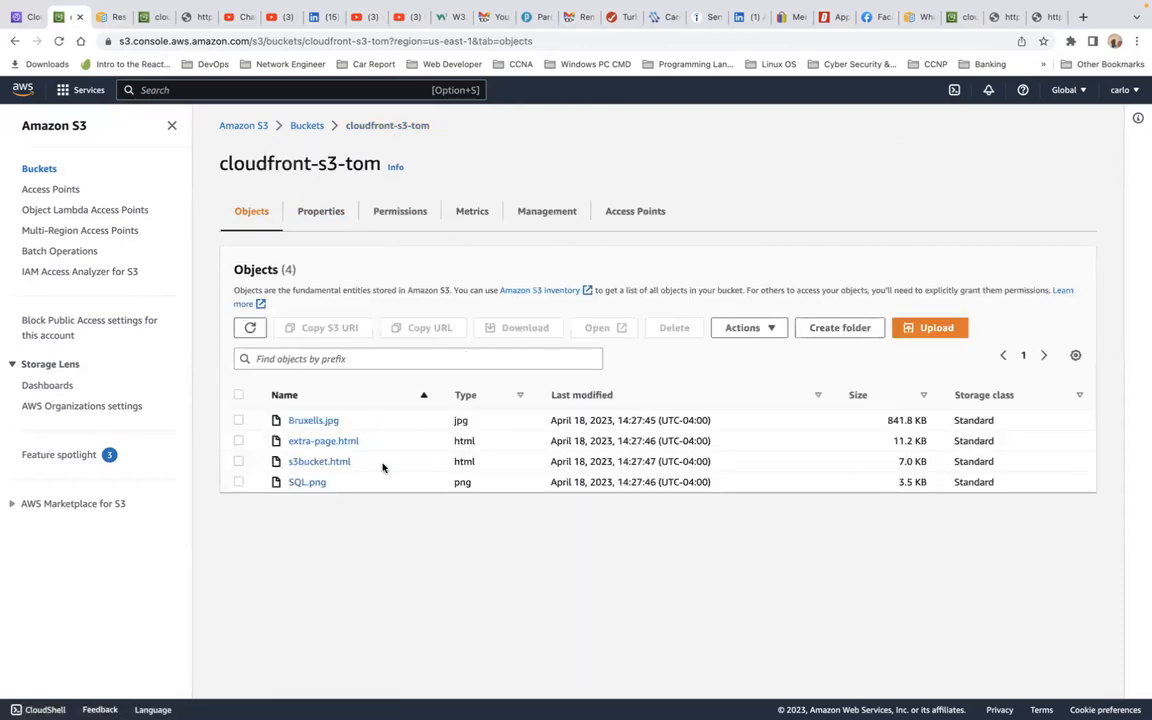
{"action": "left_click", "coordinate": [324, 445]}
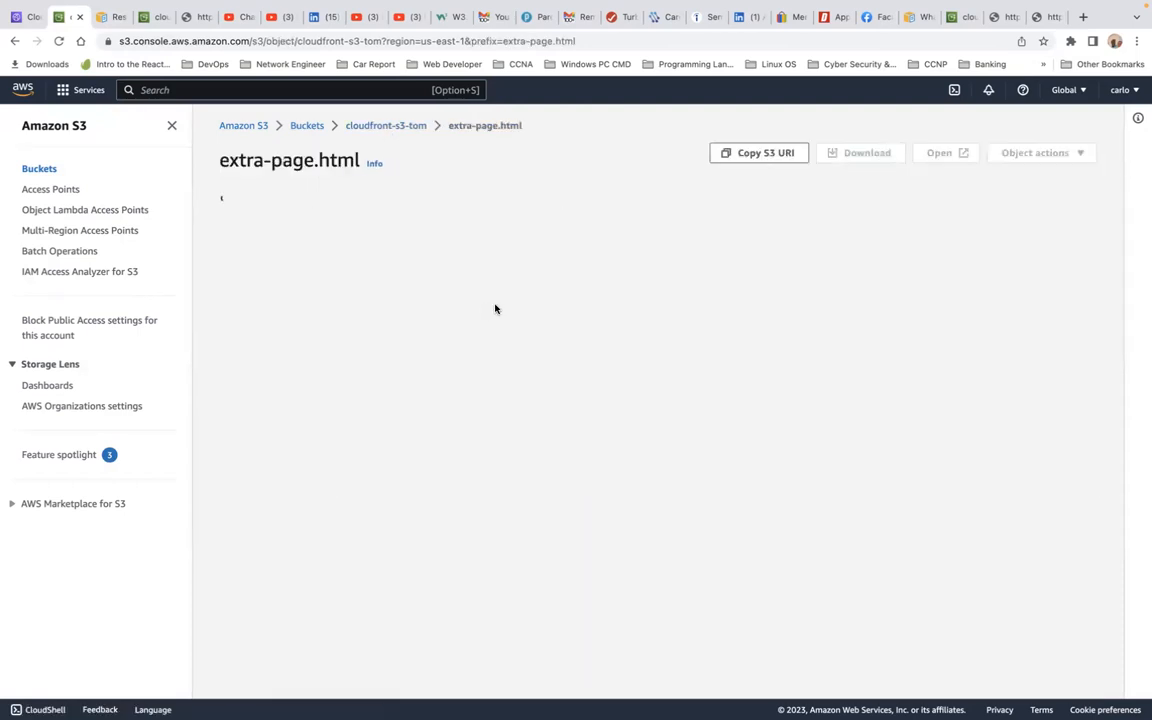
{"action": "left_click", "coordinate": [778, 480]}
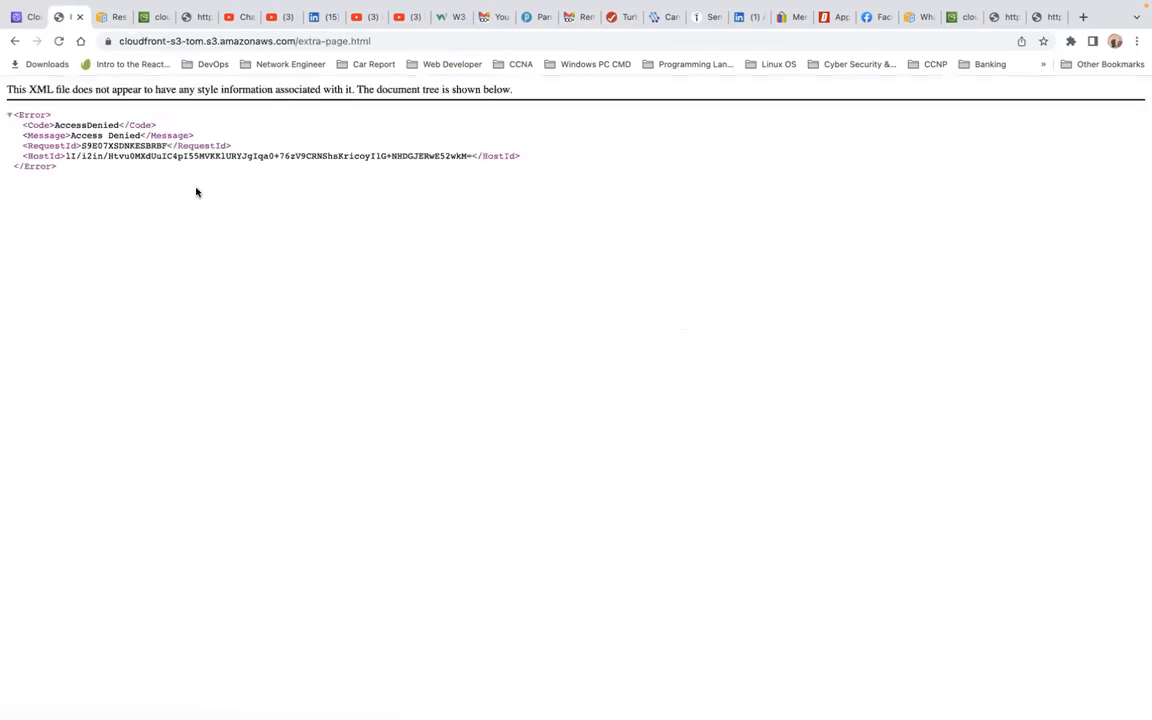
{"action": "left_click", "coordinate": [80, 17]}
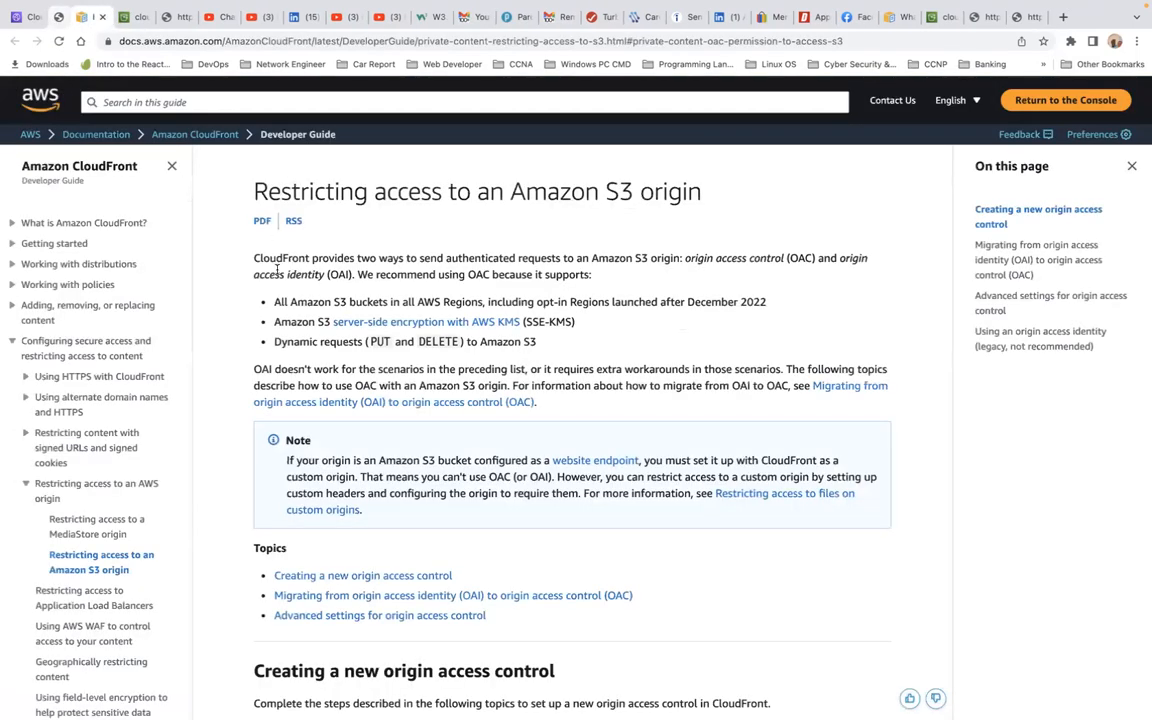
- Return to the CloudFront distribution and look over its general details and settings, including the default root object
{"action": "left_click", "coordinate": [28, 16]}
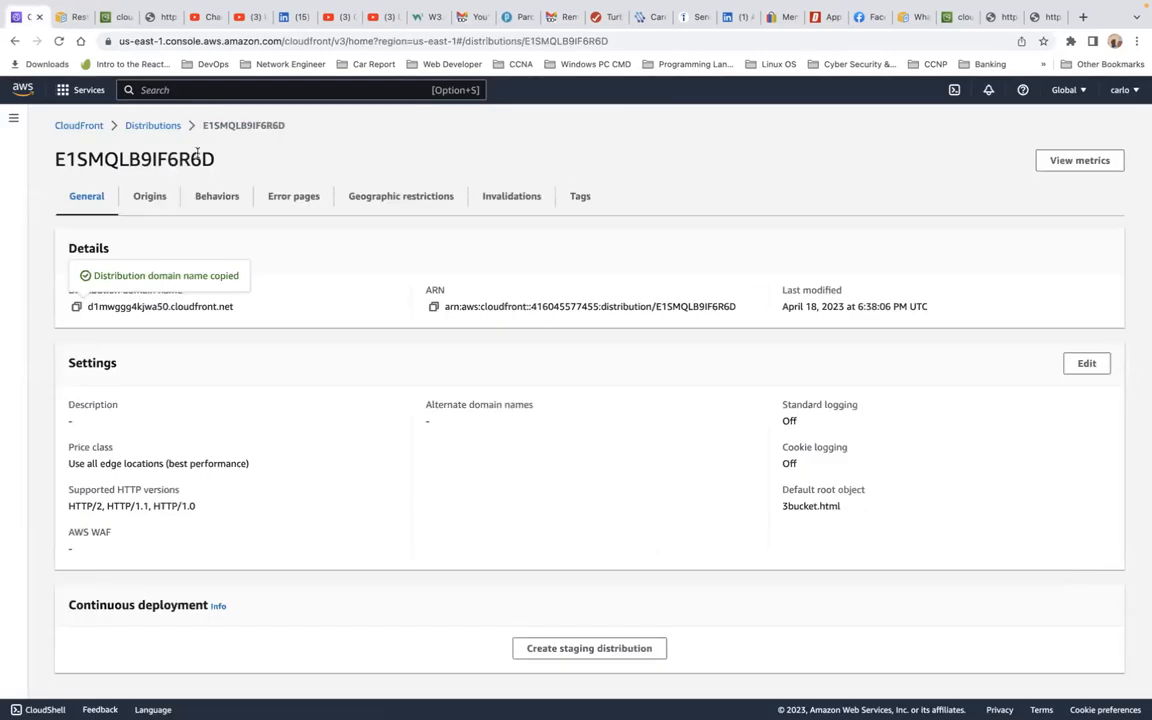
{"action": "scroll", "coordinate": [445, 428], "scroll_direction": "down", "scroll_amount": 1}
{"action": "scroll", "coordinate": [445, 428], "scroll_direction": "up", "scroll_amount": 1}
{"action": "scroll", "coordinate": [445, 428], "scroll_direction": "down", "scroll_amount": 1}
{"action": "scroll", "coordinate": [445, 428], "scroll_direction": "up", "scroll_amount": 1}
{"action": "scroll", "coordinate": [445, 428], "scroll_direction": "down", "scroll_amount": 1}
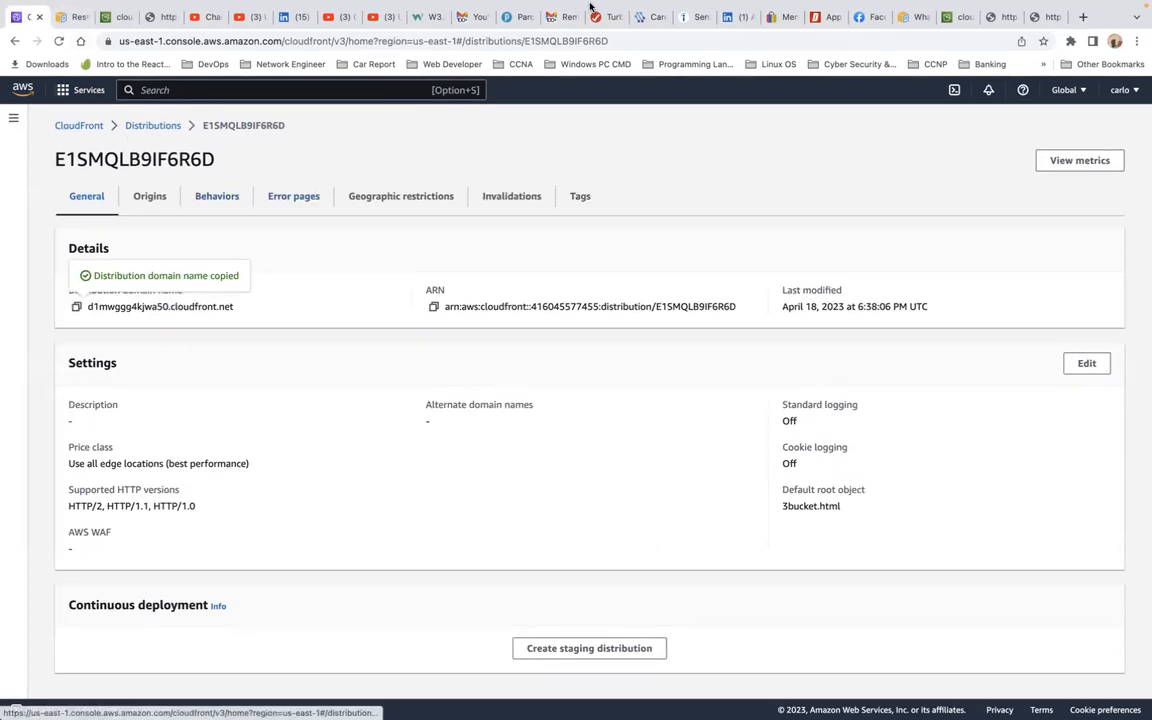
{"action": "mouse_move", "coordinate": [813, 18]}
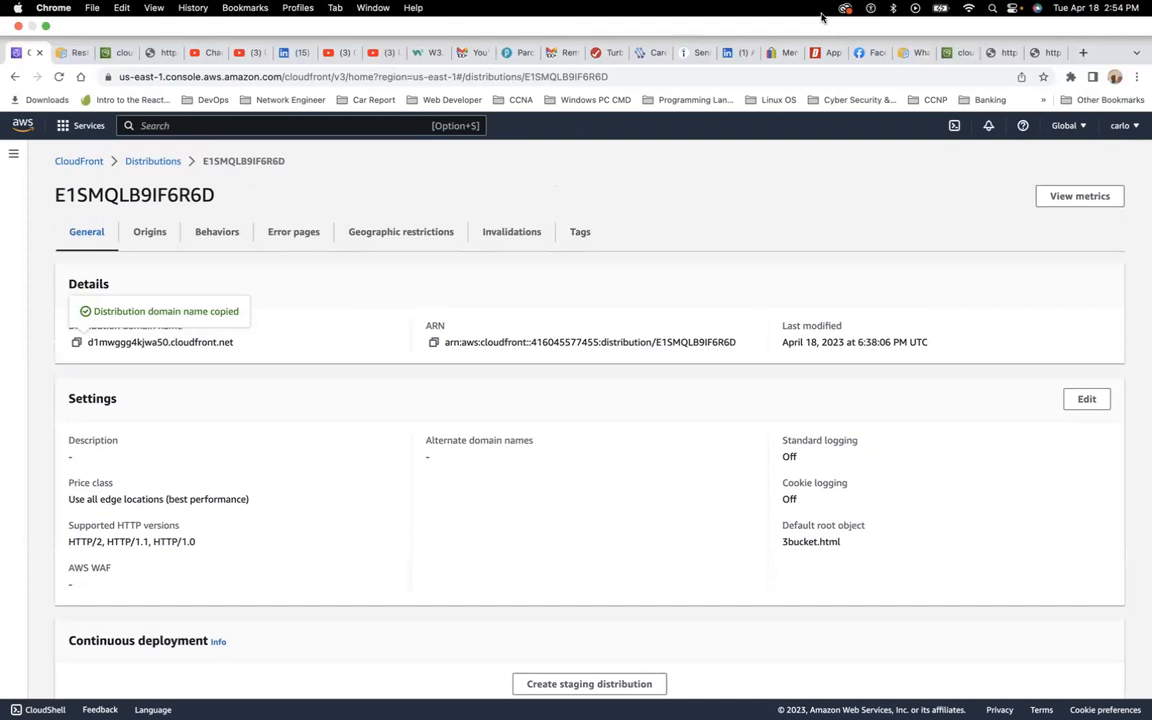